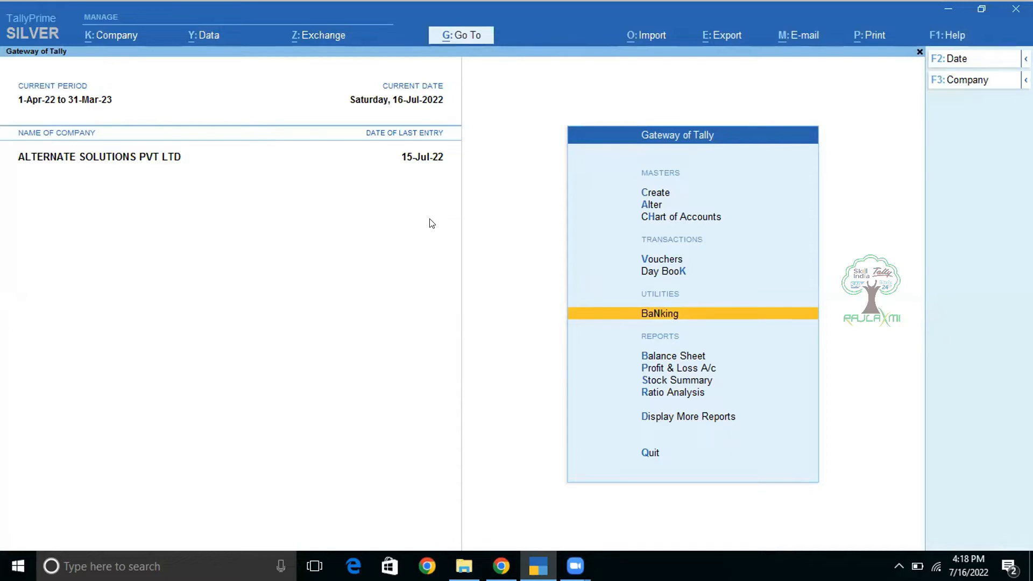
Step: Open the HDFC Bank ledger for alteration from the company's ledger masters
{"action": "key", "text": "Up"}
{"action": "key", "text": "Up"}
{"action": "key", "text": "Up"}
{"action": "key", "text": "Up"}
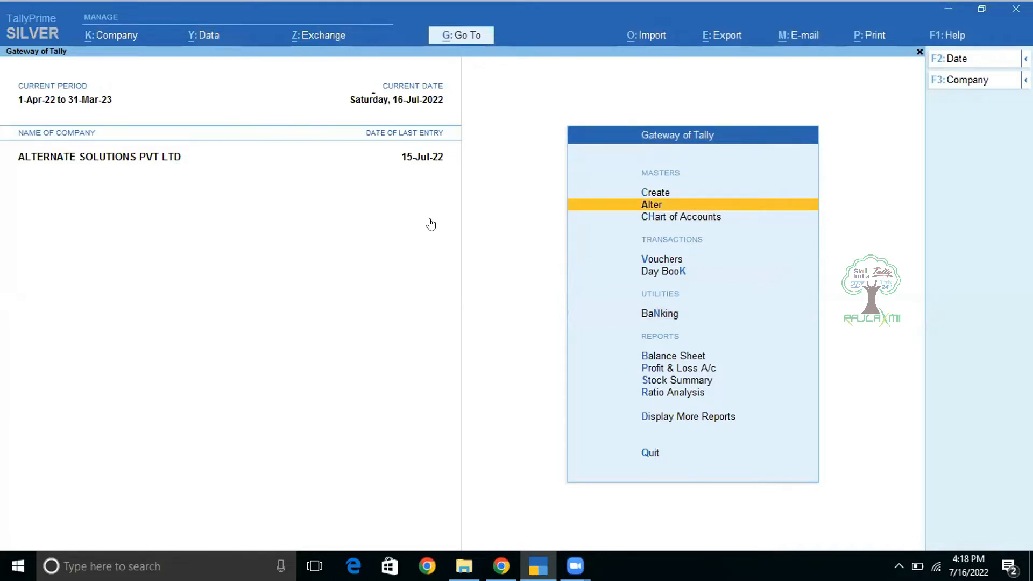
{"action": "key", "text": "Return"}
{"action": "key", "text": "Down"}
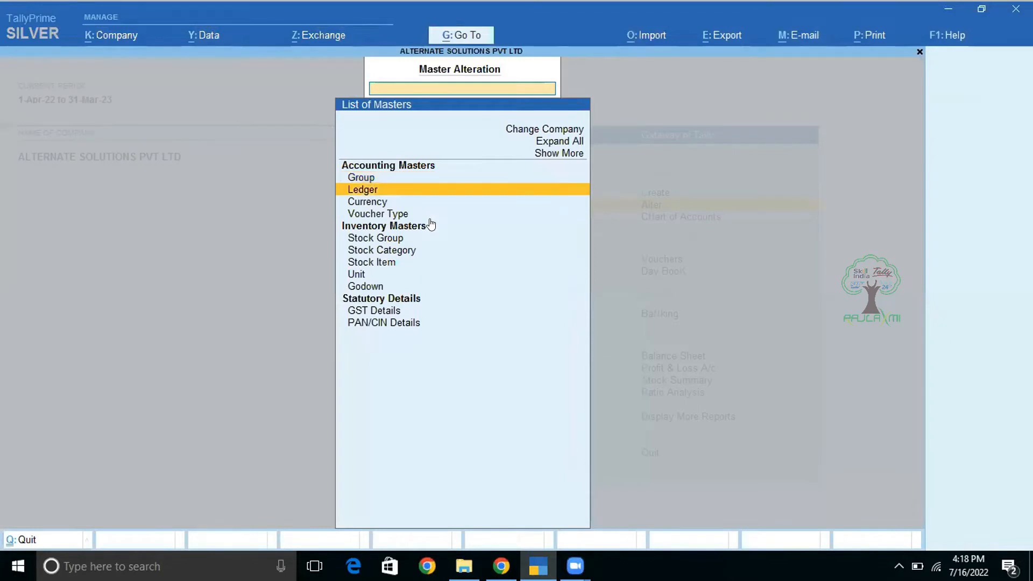
{"action": "key", "text": "Return"}
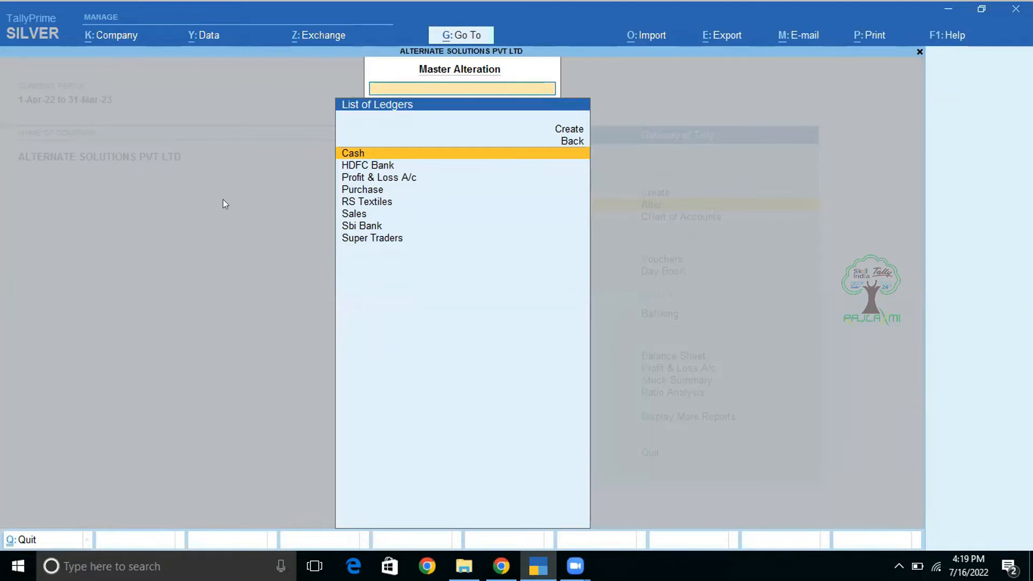
{"action": "key", "text": "Down"}
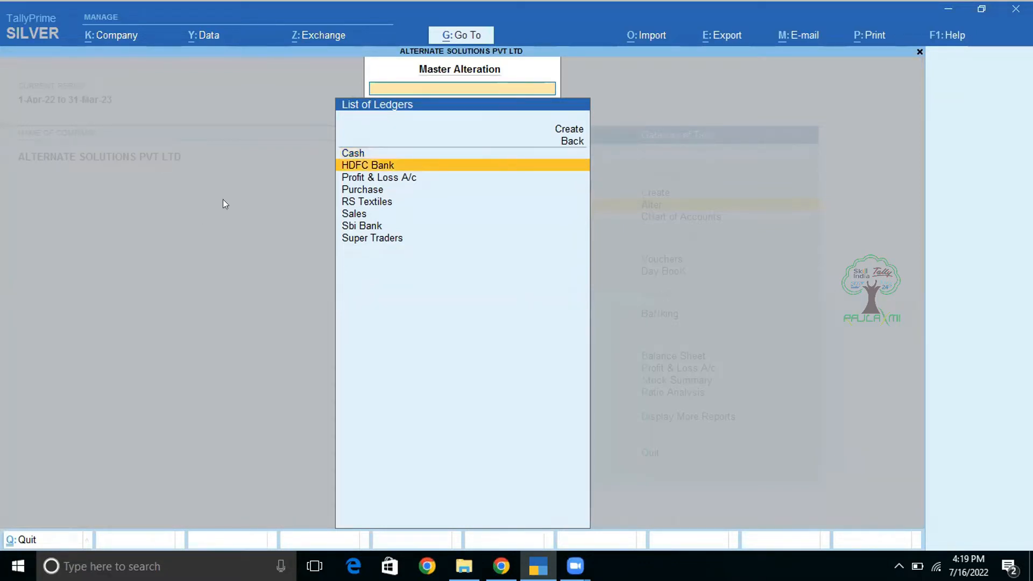
{"action": "key", "text": "Return"}
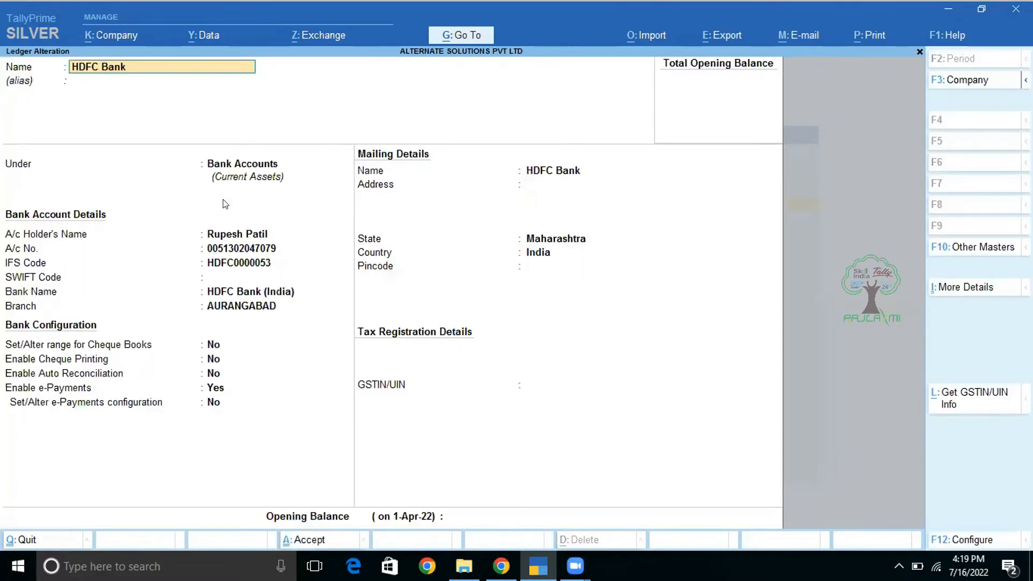
Step: Review the HDFC Bank ledger's account holder, account number, IFS code, bank name and branch, down to the cheque book range option
{"action": "key", "text": "Return"}
{"action": "key", "text": "Return"}
{"action": "key", "text": "Return"}
{"action": "key", "text": "Return"}
{"action": "key", "text": "Return"}
{"action": "key", "text": "Return"}
{"action": "key", "text": "Return"}
{"action": "key", "text": "Return"}
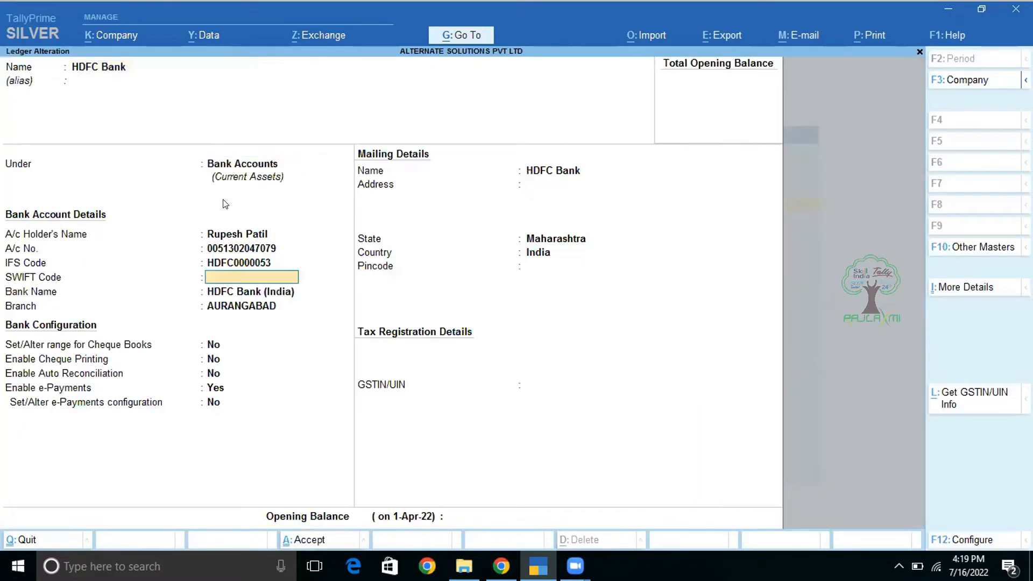
{"action": "key", "text": "Up"}
{"action": "key", "text": "Up"}
{"action": "key", "text": "Up"}
{"action": "key", "text": "Up"}
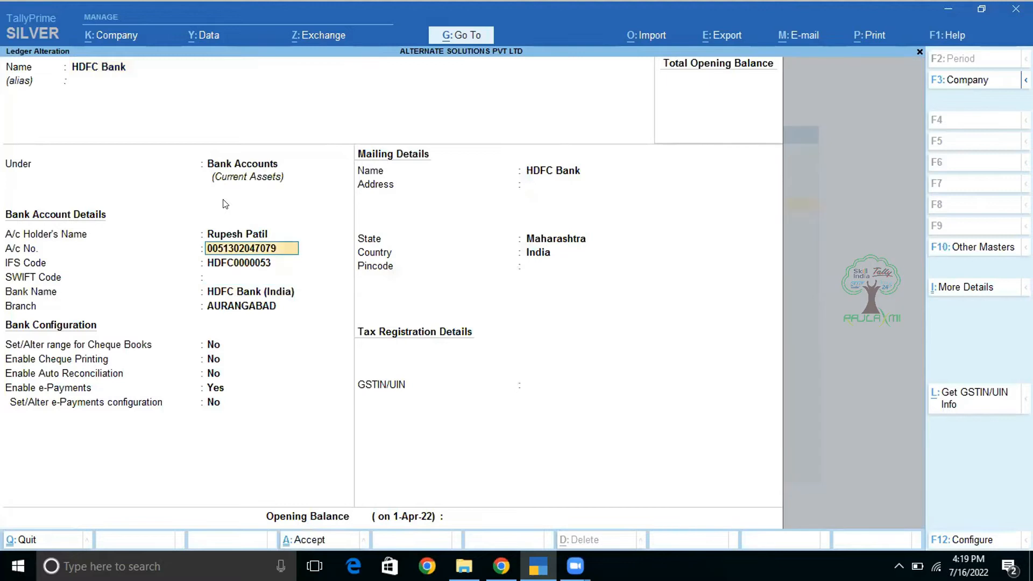
{"action": "key", "text": "Up"}
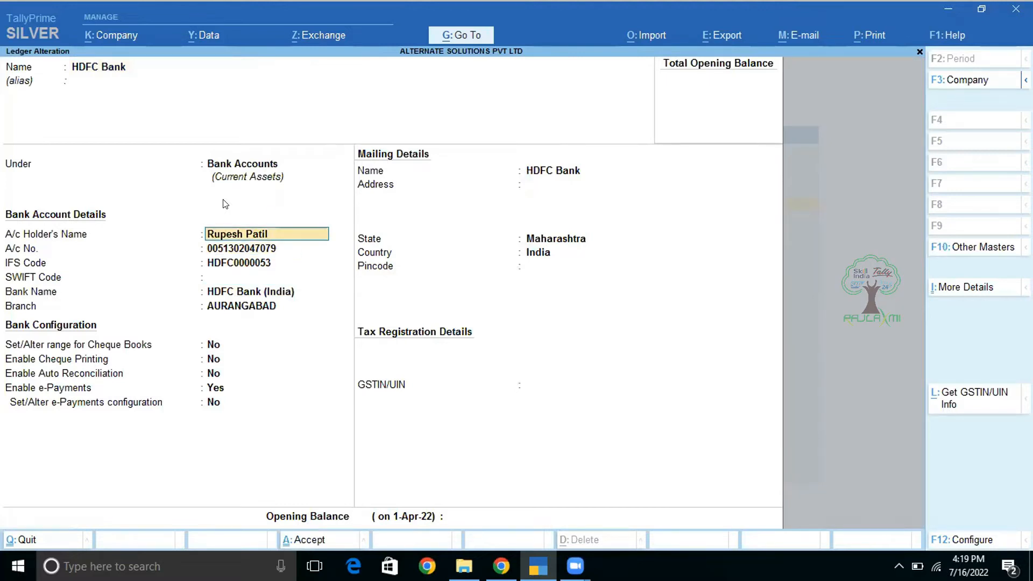
{"action": "key", "text": "Down"}
{"action": "key", "text": "Down"}
{"action": "key", "text": "Down"}
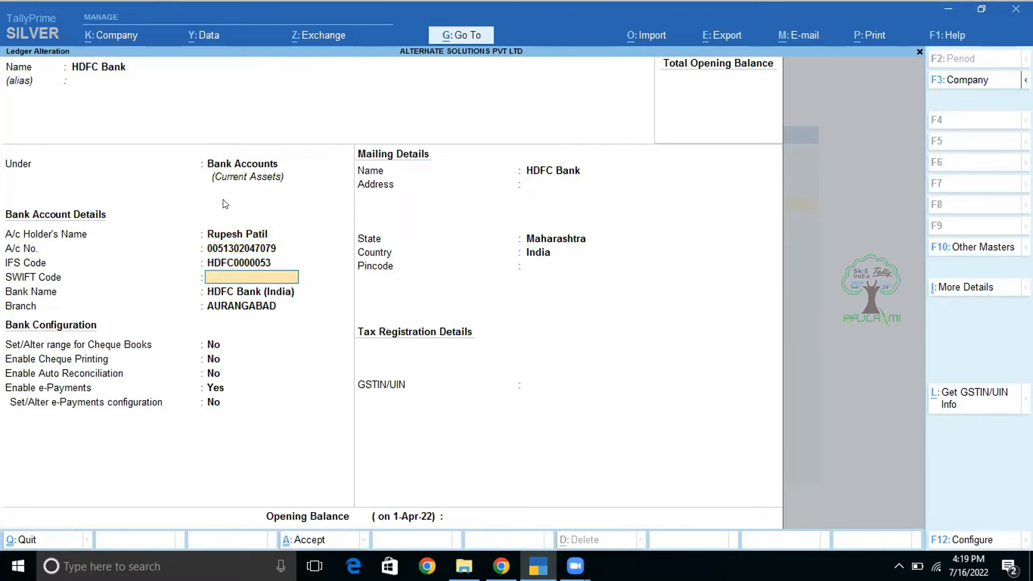
{"action": "key", "text": "Down"}
{"action": "key", "text": "Down"}
{"action": "key", "text": "Down"}
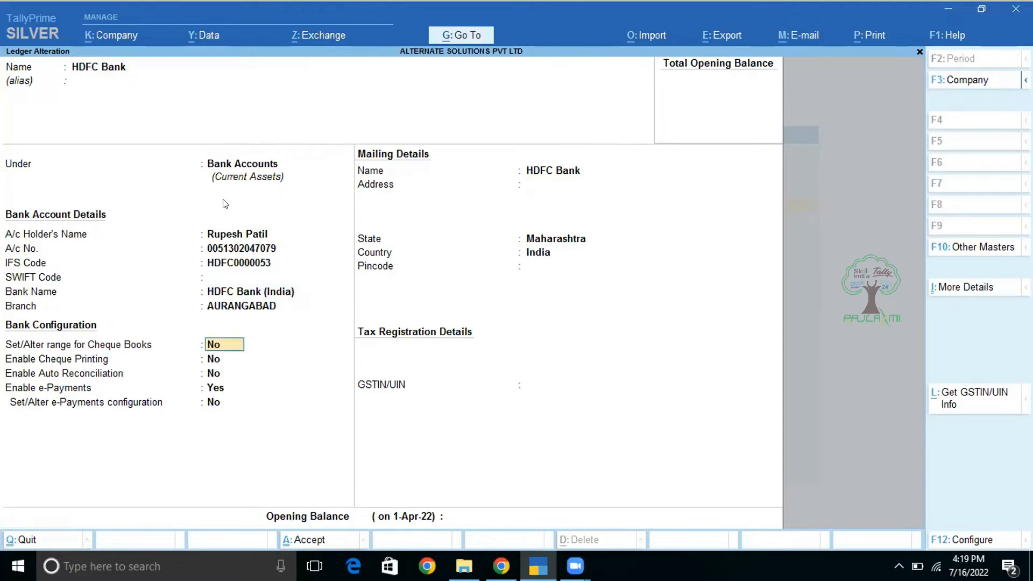
{"action": "key", "text": "Up"}
{"action": "key", "text": "Up"}
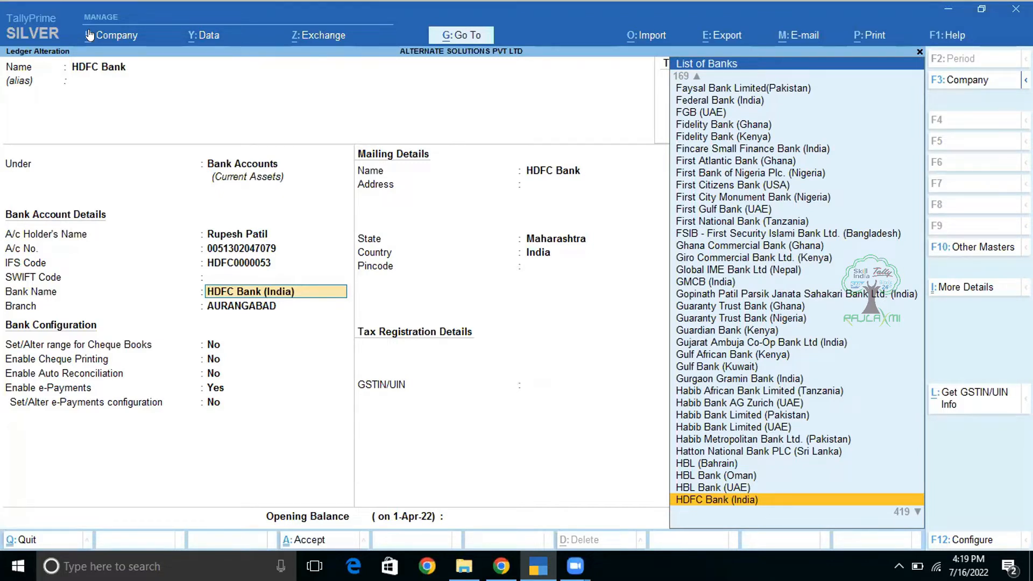
{"action": "key", "text": "Return"}
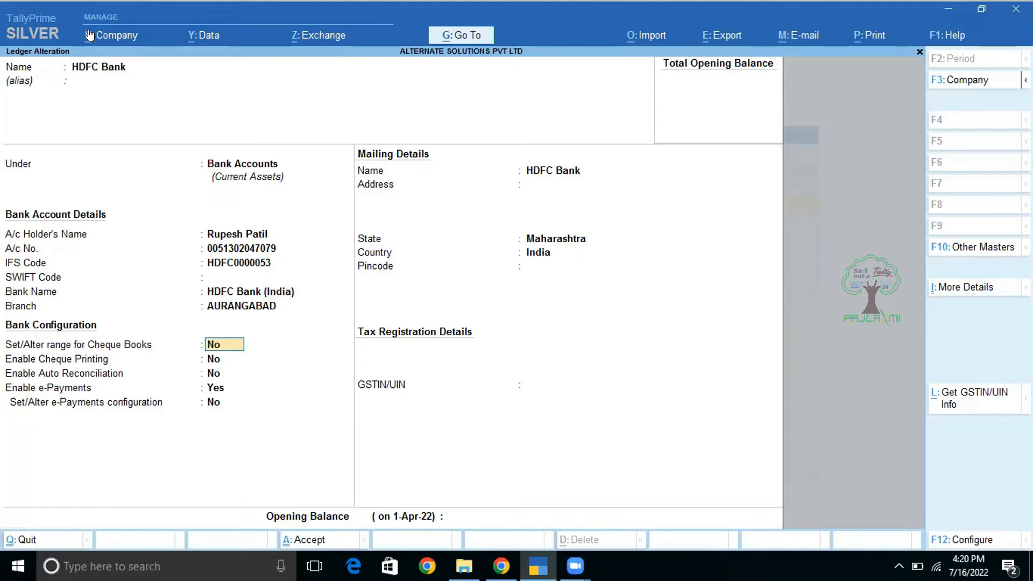
{"action": "key", "text": "Return"}
{"action": "key", "text": "Up"}
Step: Check the ledger configuration for the option to provide cheque book and cheque printing details, and accept the configuration
{"action": "left_click", "coordinate": [957, 542]}
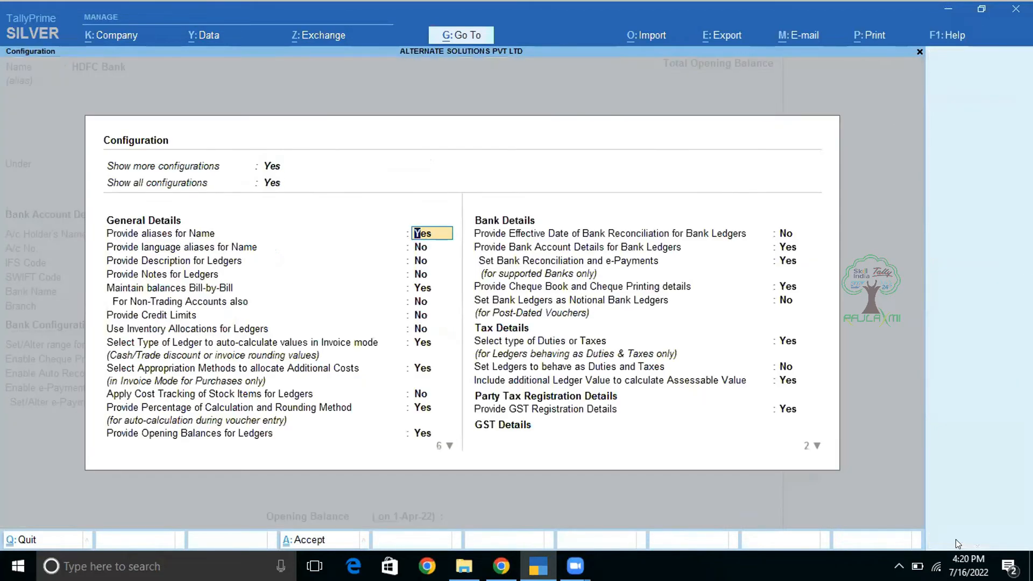
{"action": "key", "text": "Down"}
{"action": "key", "text": "Down"}
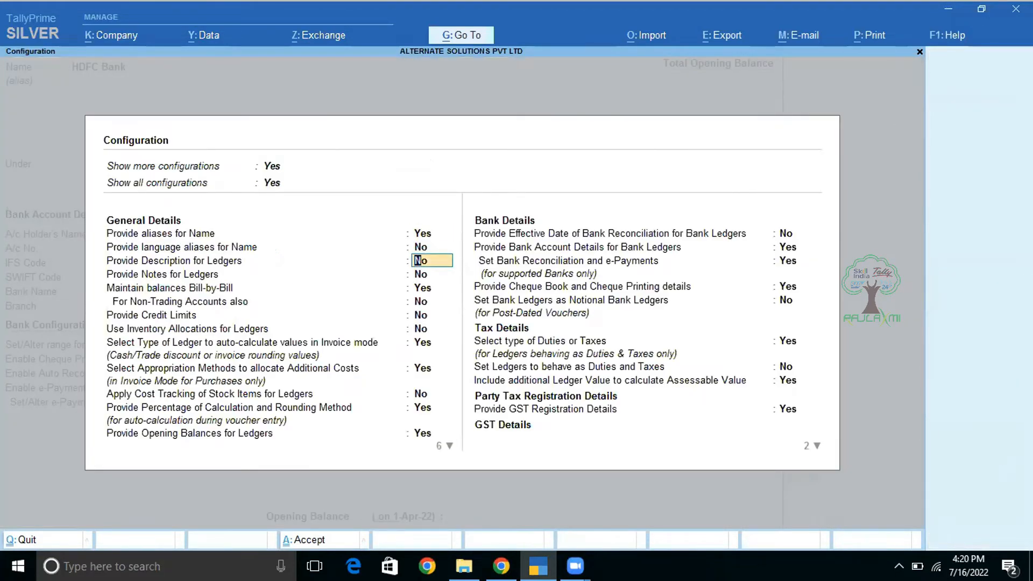
{"action": "left_click", "coordinate": [783, 287]}
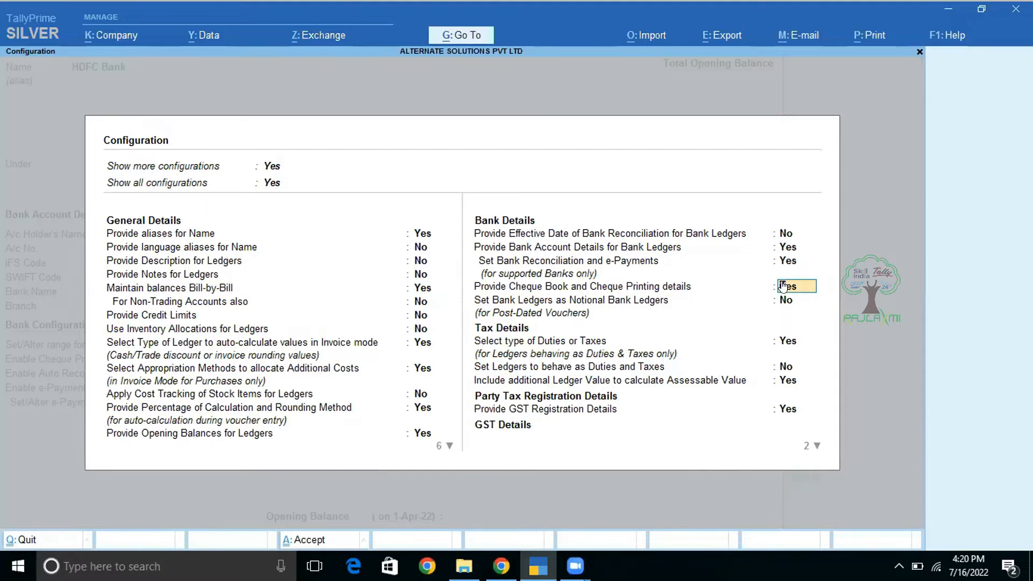
{"action": "key", "text": "Down"}
{"action": "key", "text": "Down"}
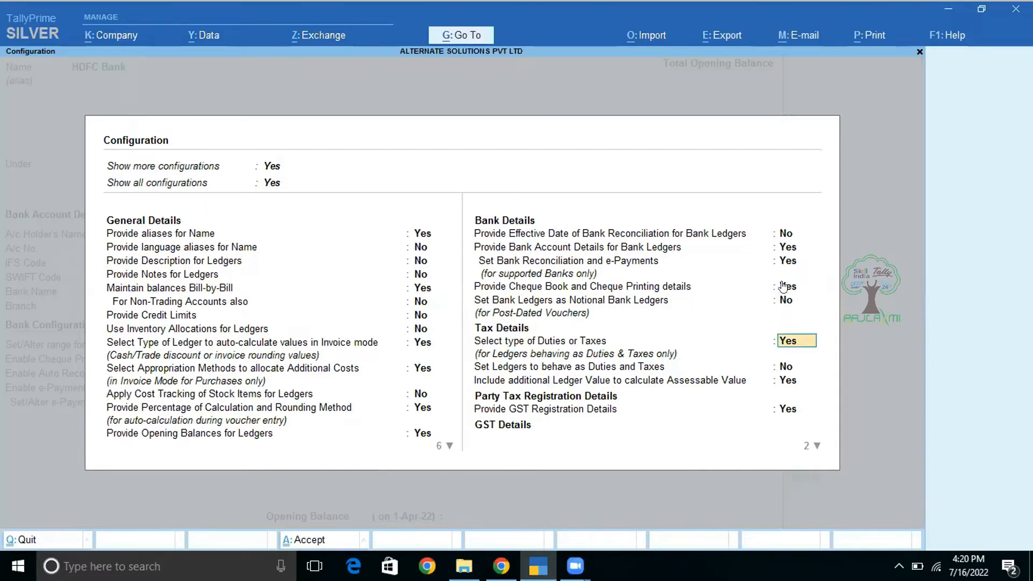
{"action": "key", "text": "ctrl+a"}
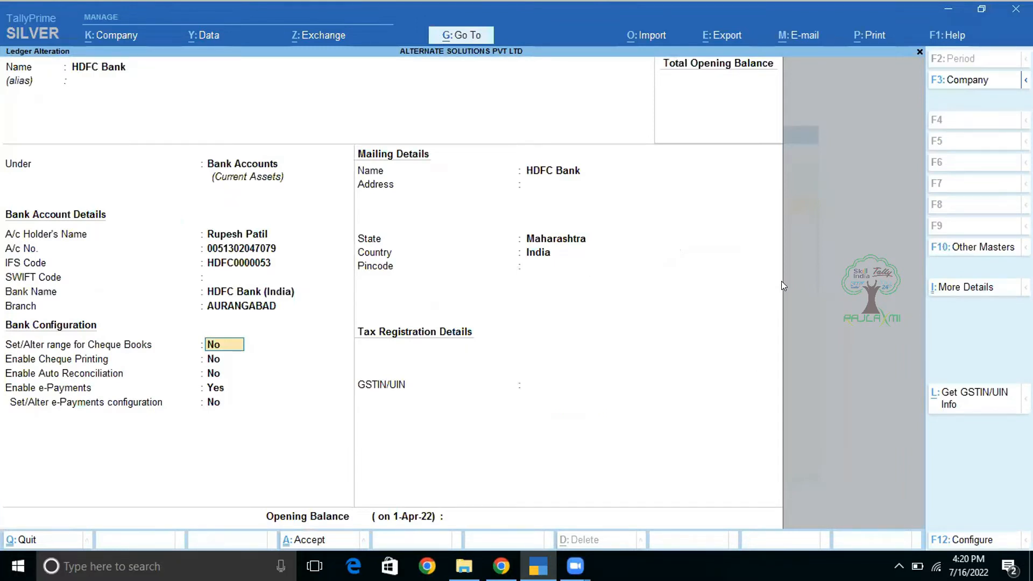
Step: Enable the cheque book range for HDFC Bank and add cheques 000001 to 000010 as Book-01
{"action": "type", "text": "y"}
{"action": "key", "text": "Return"}
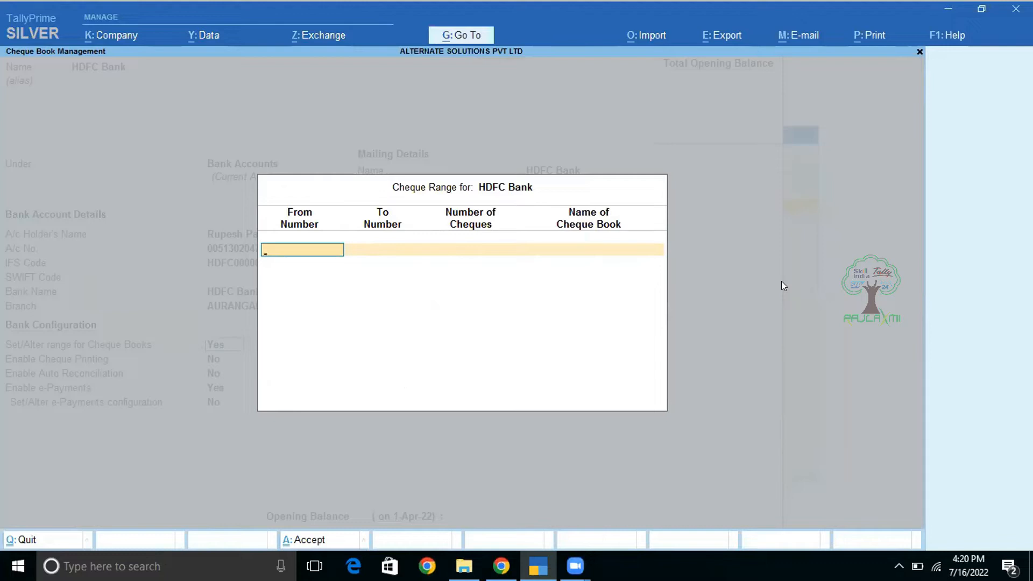
{"action": "type", "text": "000001"}
{"action": "key", "text": "Return"}
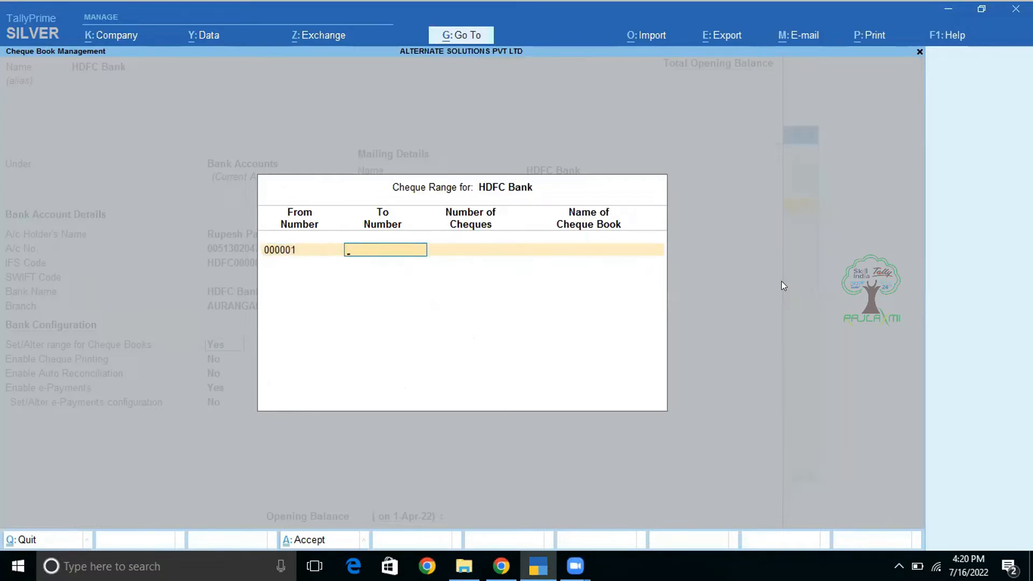
{"action": "type", "text": "000010"}
{"action": "key", "text": "Return"}
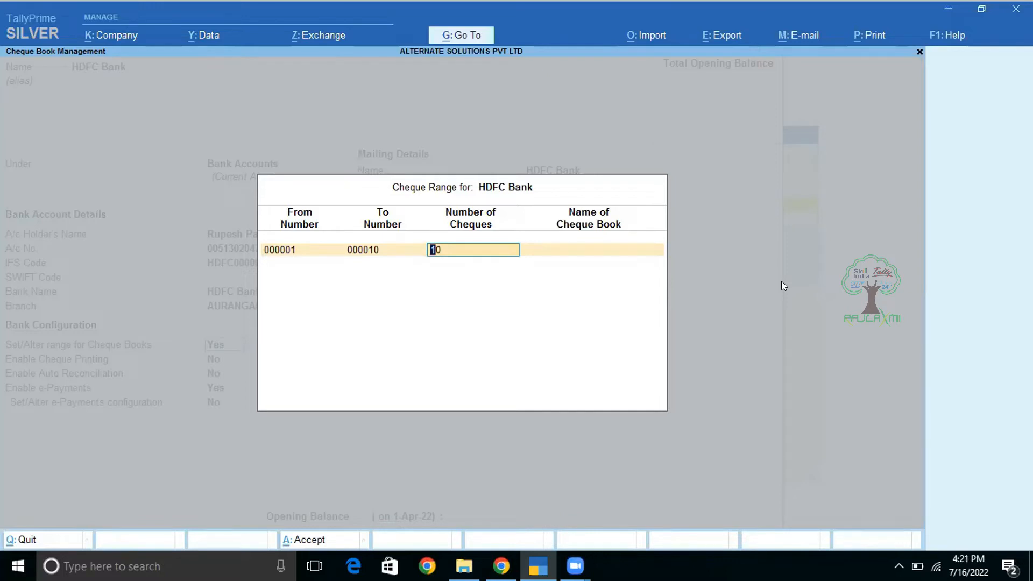
{"action": "key", "text": "Return"}
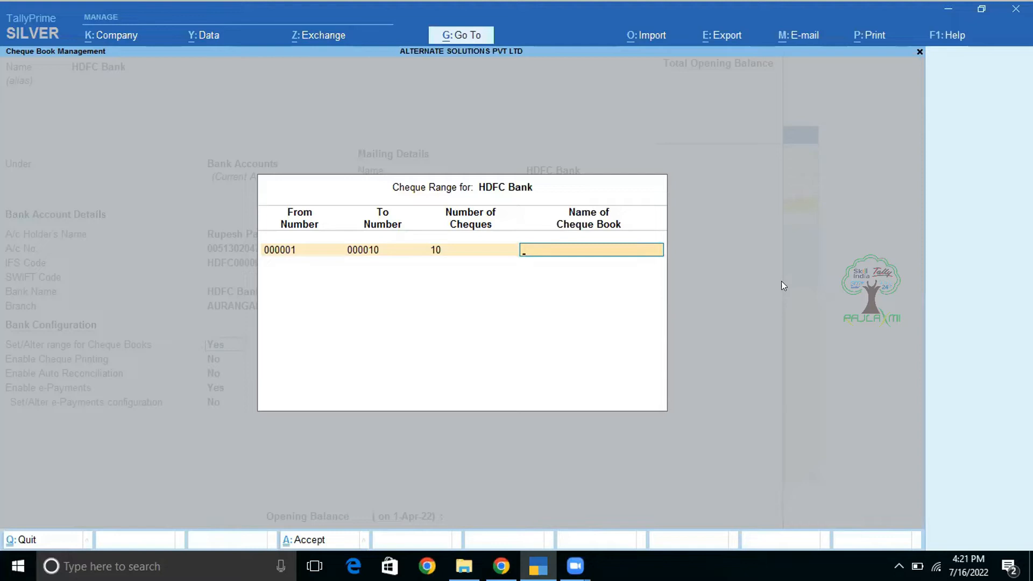
{"action": "type", "text": "Book-01"}
{"action": "key", "text": "Return"}
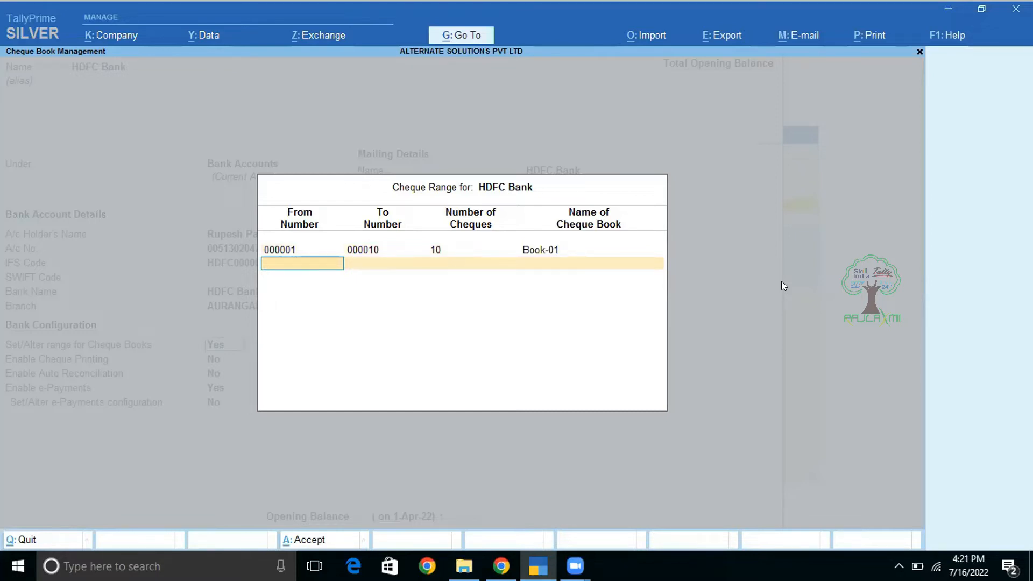
Step: Add a second cheque range from 000011 to 000025 named Book-02 and finish the cheque range list
{"action": "type", "text": "000011"}
{"action": "key", "text": "Return"}
{"action": "type", "text": "000025"}
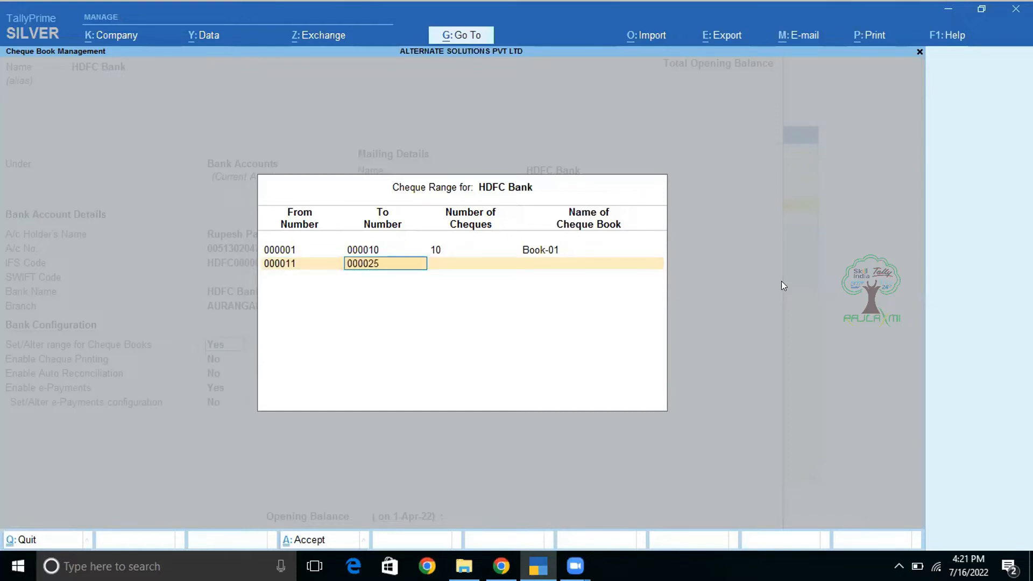
{"action": "key", "text": "Return"}
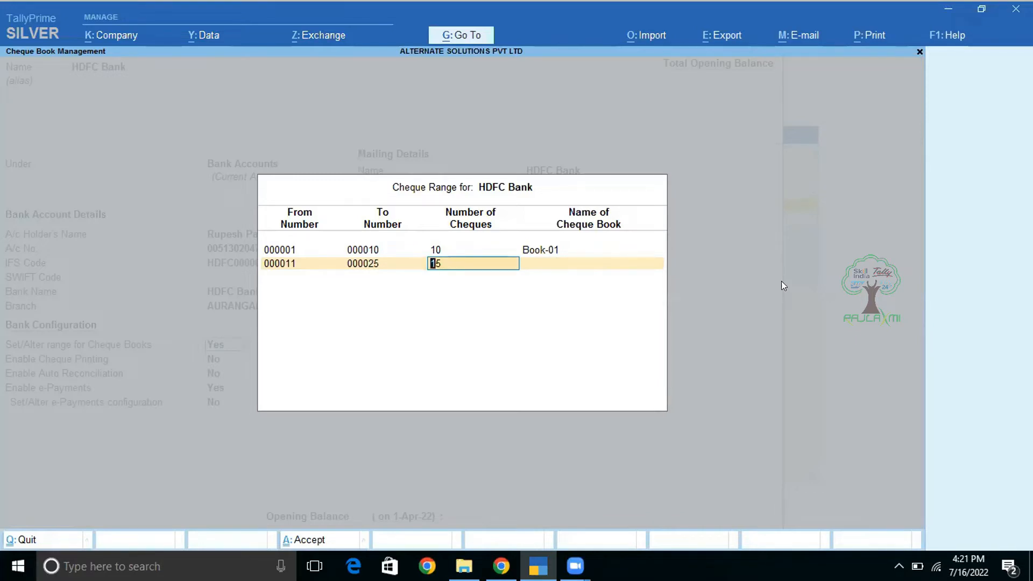
{"action": "key", "text": "Return"}
{"action": "type", "text": "Book-02"}
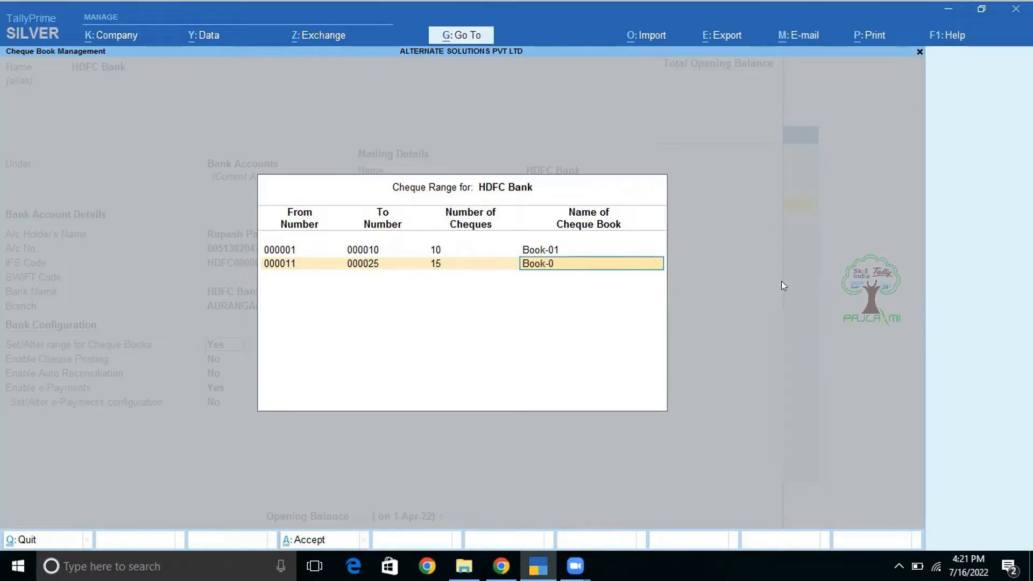
{"action": "key", "text": "Return"}
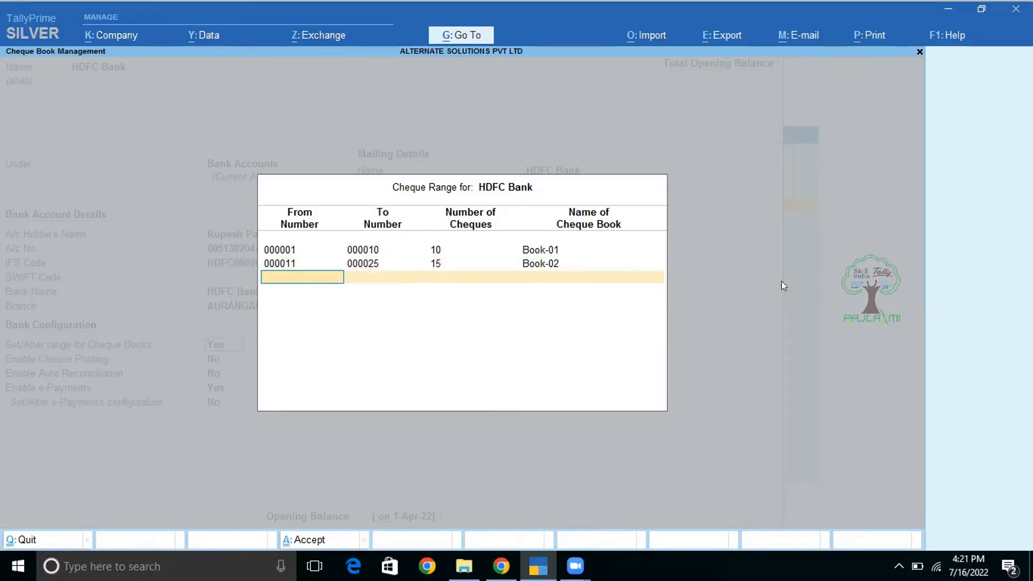
{"action": "key", "text": "Return"}
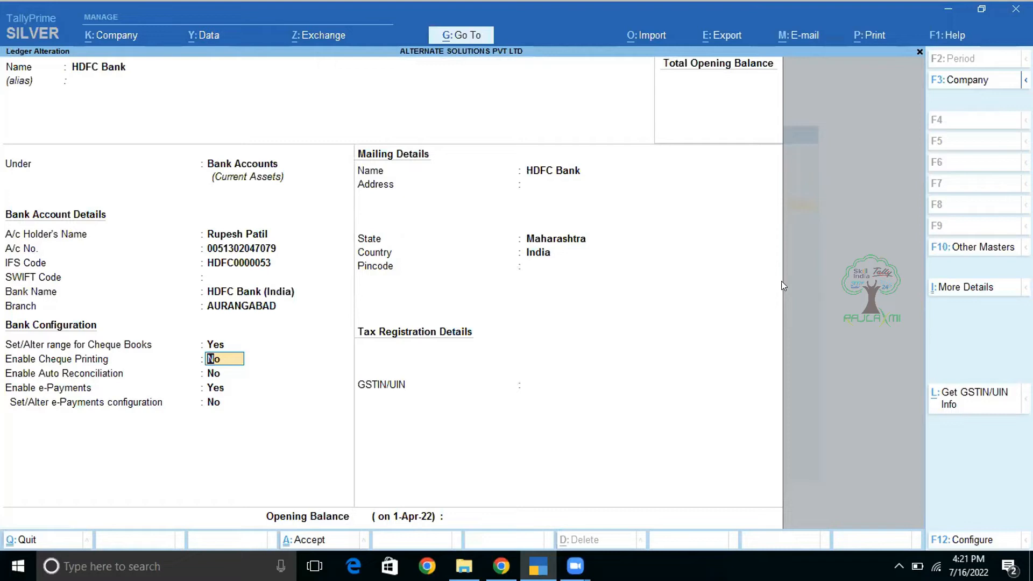
Step: Enable cheque printing for the HDFC Bank ledger and open its cheque printing configuration
{"action": "type", "text": "y"}
{"action": "key", "text": "Return"}
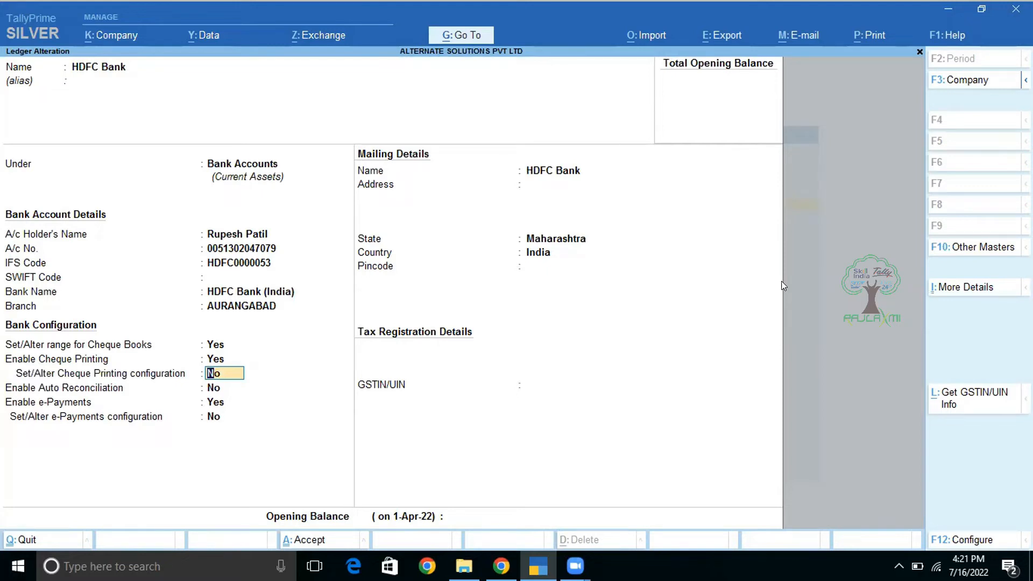
{"action": "type", "text": "y"}
{"action": "key", "text": "Return"}
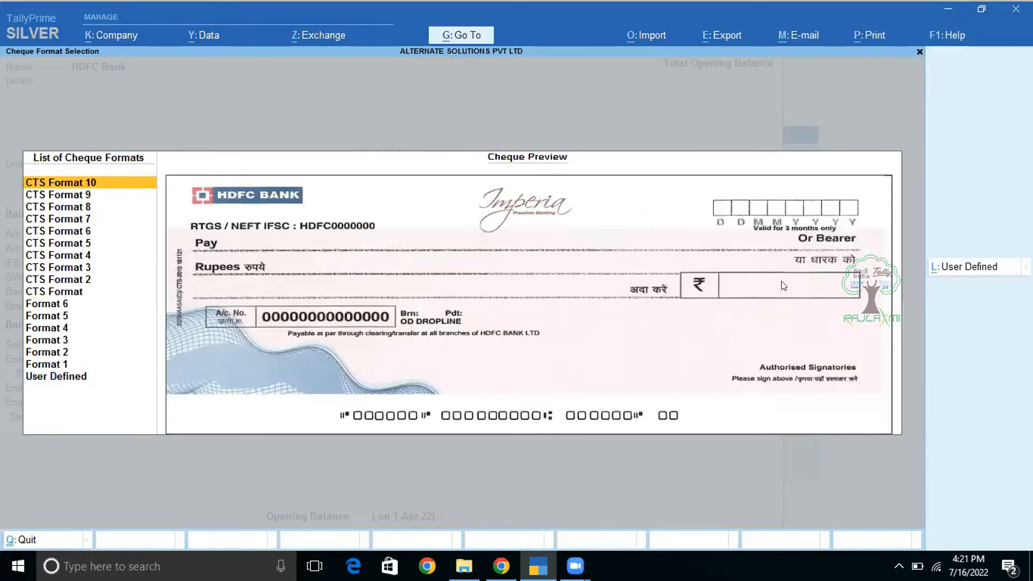
Step: Examine the HDFC cheque previews across the available CTS, standard and user-defined formats
{"action": "key", "text": "Down"}
{"action": "key", "text": "Down"}
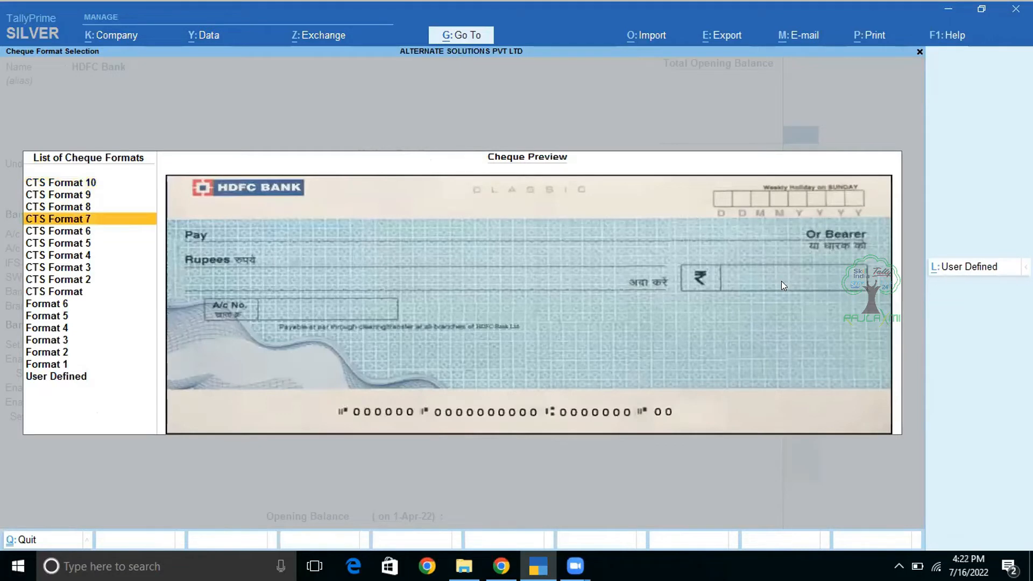
{"action": "key", "text": "Down"}
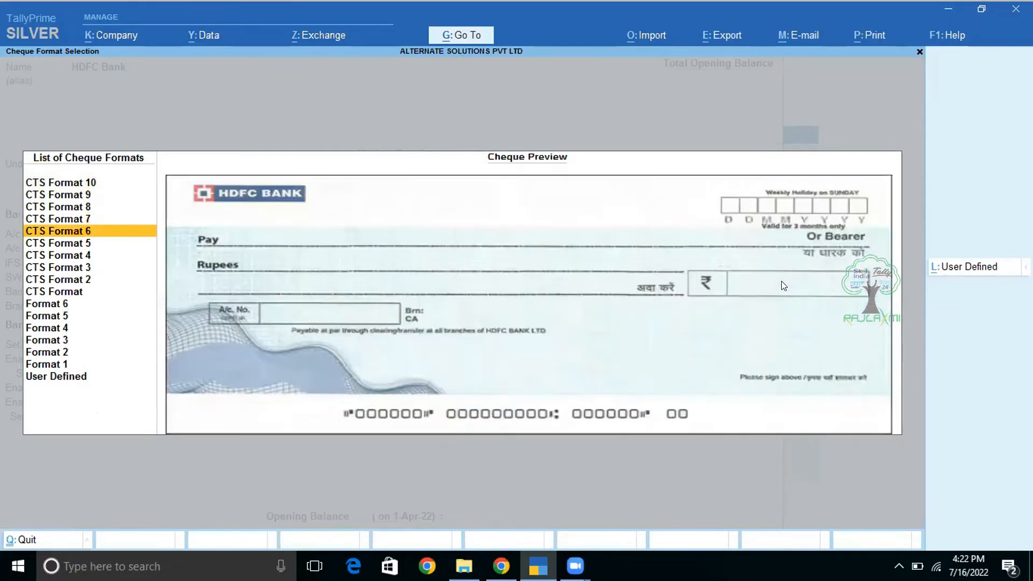
{"action": "key", "text": "Up"}
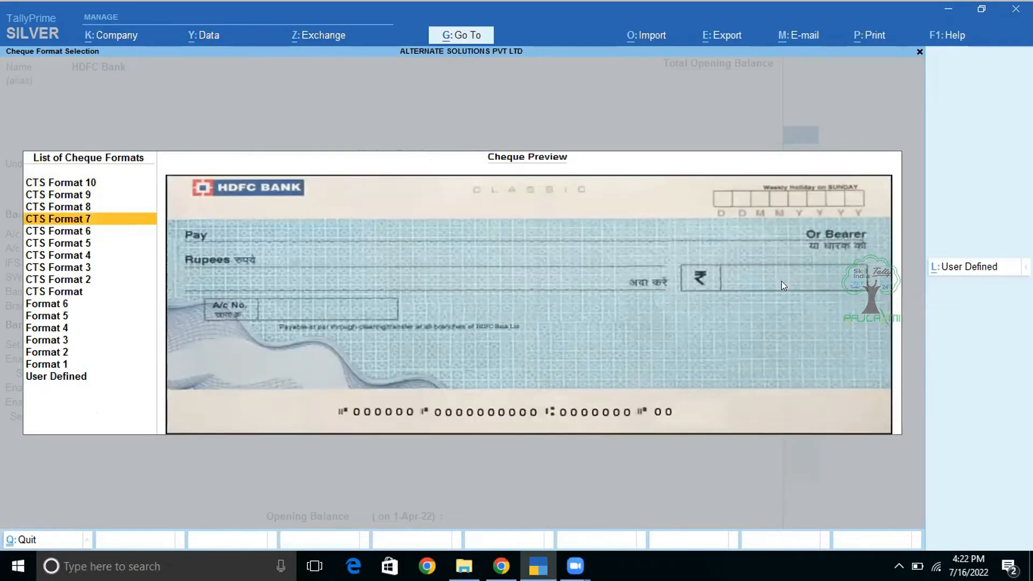
{"action": "key", "text": "Down"}
{"action": "key", "text": "Down"}
{"action": "key", "text": "Down"}
{"action": "key", "text": "Down"}
{"action": "key", "text": "Down"}
{"action": "key", "text": "Down"}
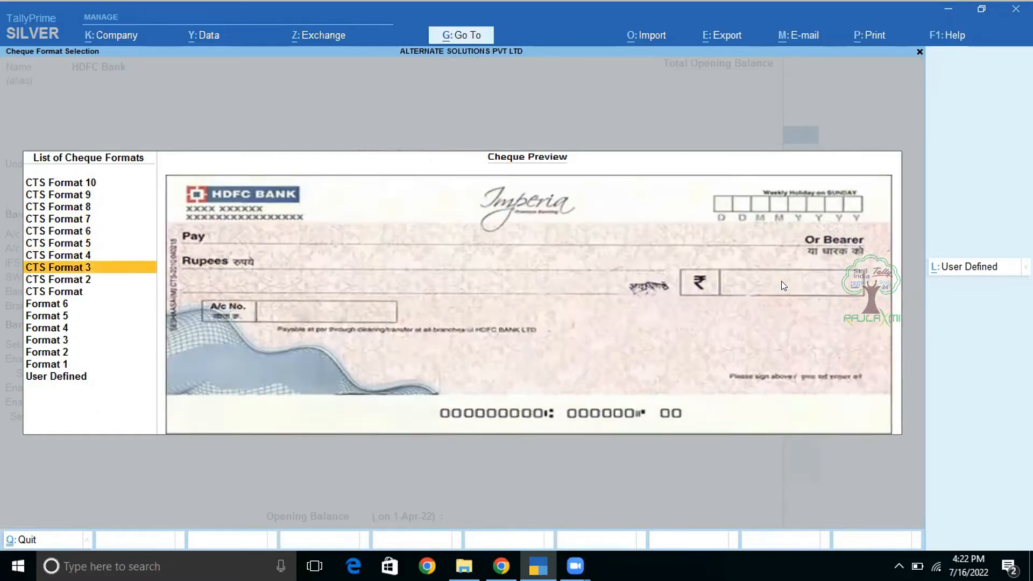
{"action": "key", "text": "Down"}
{"action": "key", "text": "Down"}
{"action": "key", "text": "Down"}
{"action": "key", "text": "Down"}
{"action": "key", "text": "Down"}
{"action": "key", "text": "Down"}
{"action": "key", "text": "Down"}
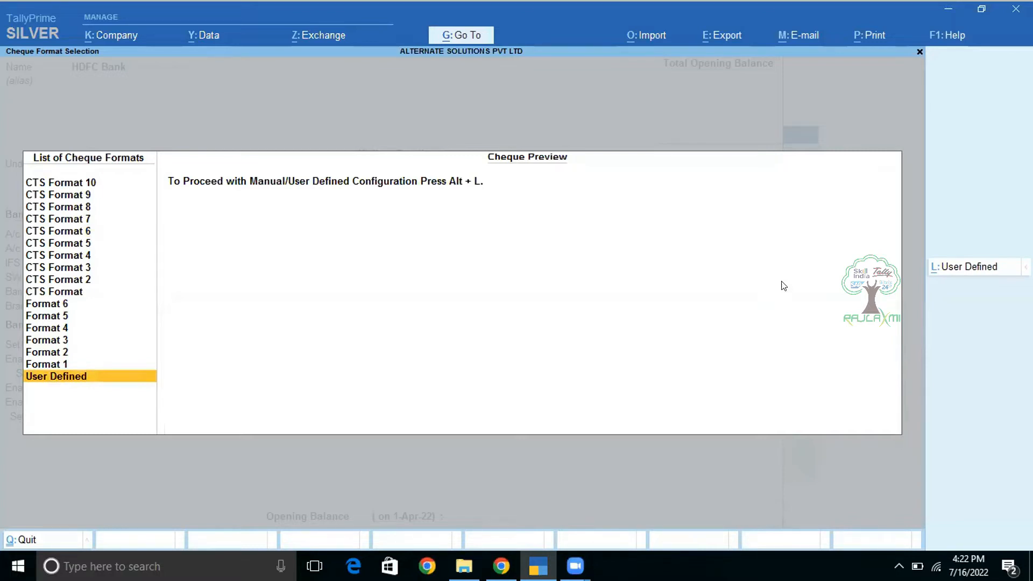
{"action": "key", "text": "Down"}
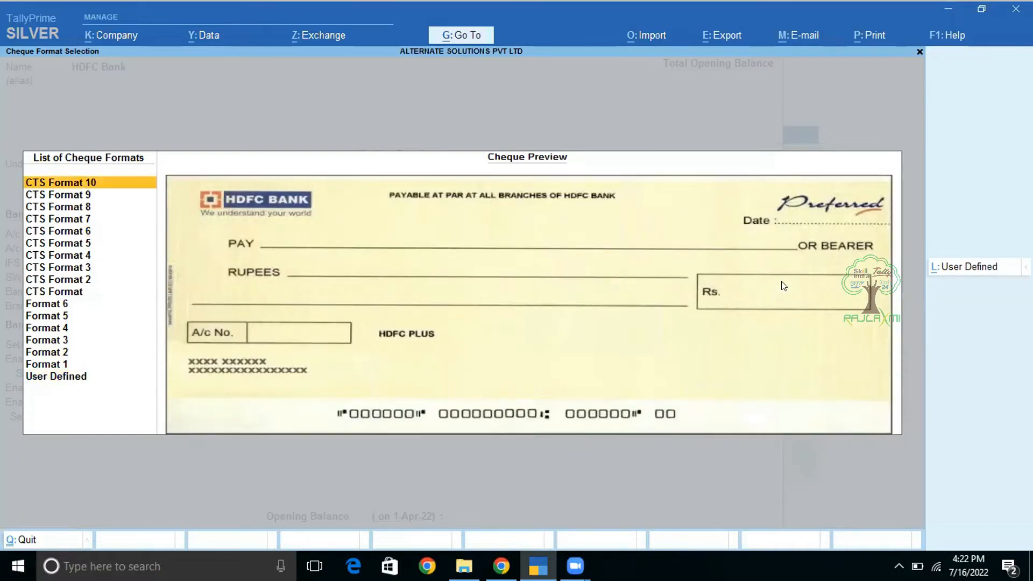
Step: Select CTS Format 7 as the HDFC Bank cheque format and open its cheque dimensions
{"action": "key", "text": "Down"}
{"action": "key", "text": "Down"}
{"action": "key", "text": "Down"}
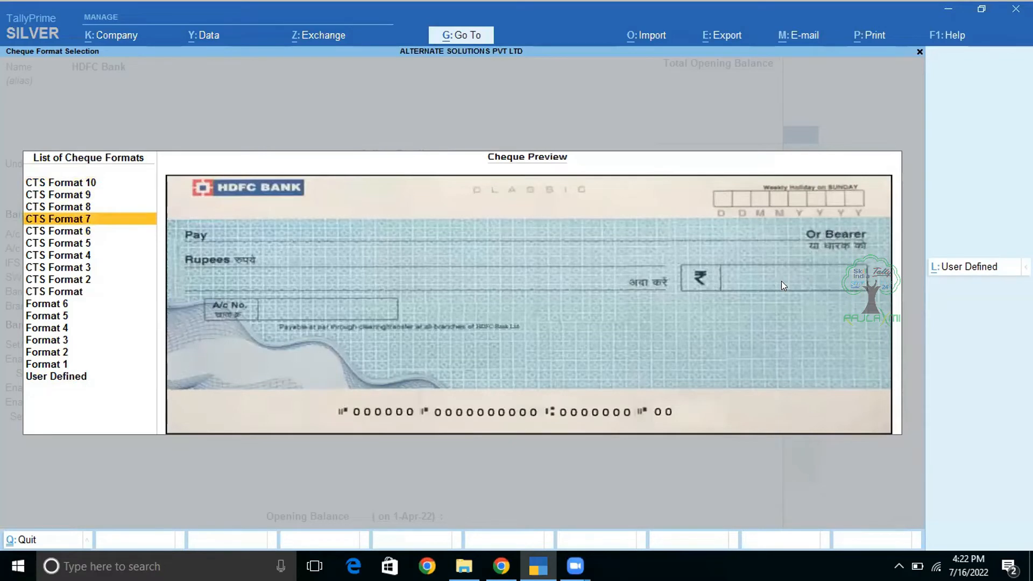
{"action": "key", "text": "Return"}
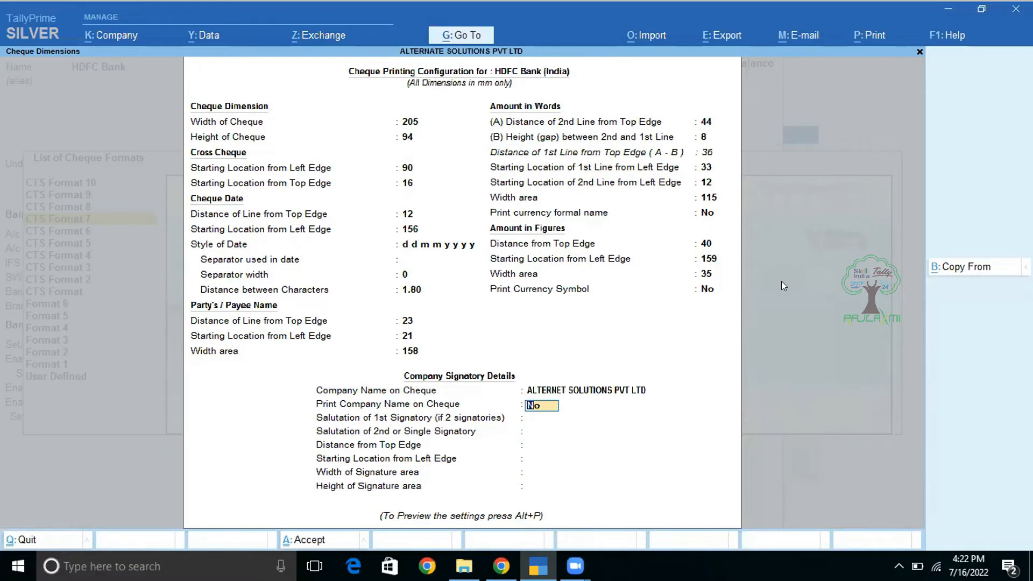
Step: Keep ALTERNET SOLUTIONS PVT LTD as the company name and enable printing it on the cheque
{"action": "key", "text": "Up"}
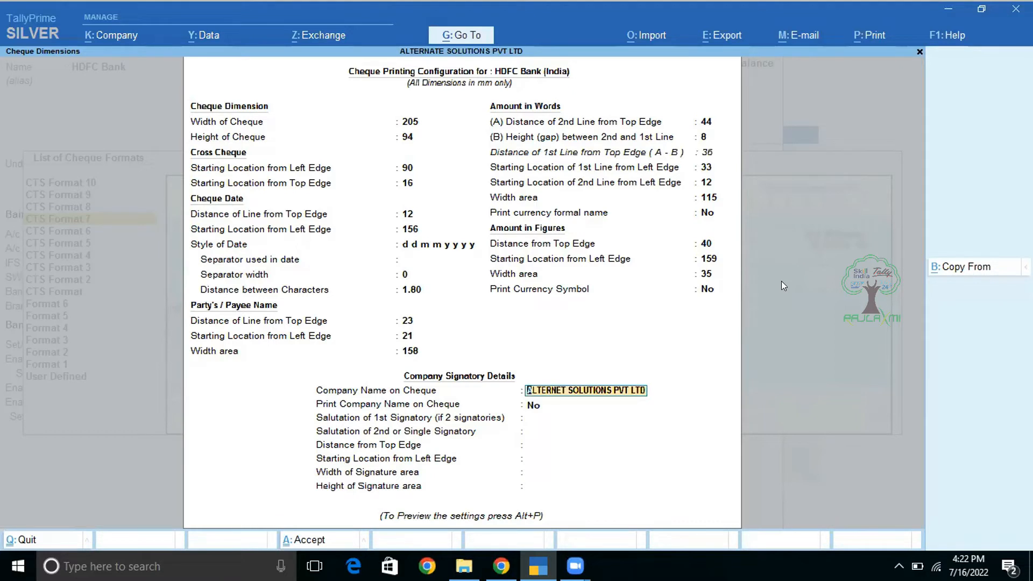
{"action": "key", "text": "Return"}
{"action": "type", "text": "y"}
{"action": "key", "text": "Return"}
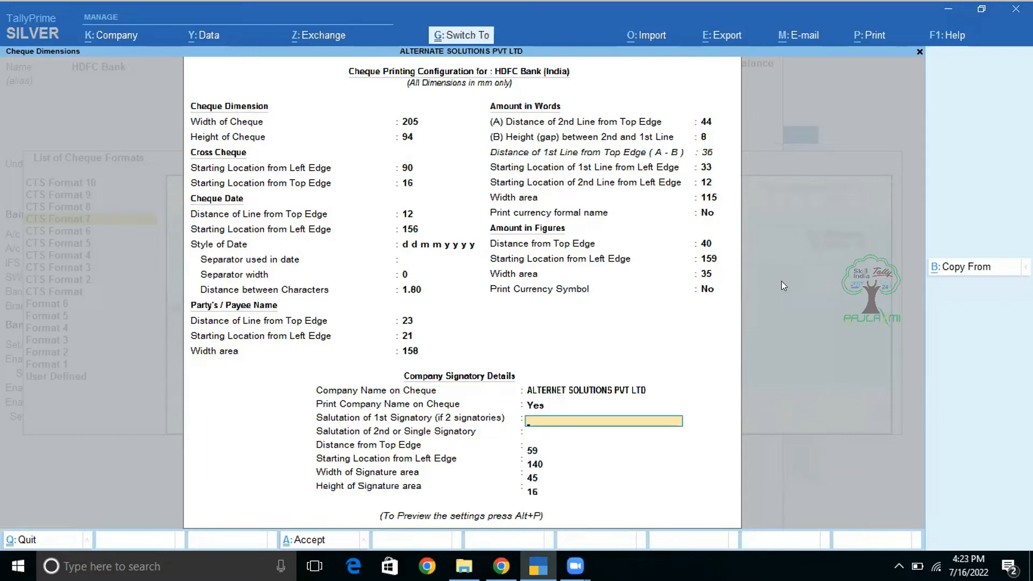
Step: Preview the sample cheque at enlarged size, and close the preview and the cheque dimensions
{"action": "key", "text": "alt+p"}
{"action": "key", "text": "Left"}
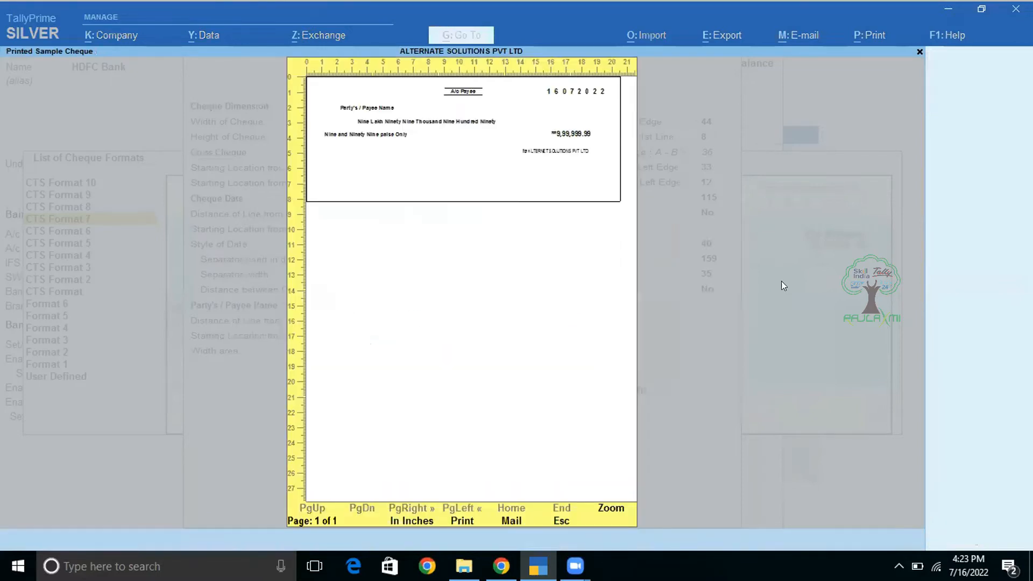
{"action": "key", "text": "alt+z"}
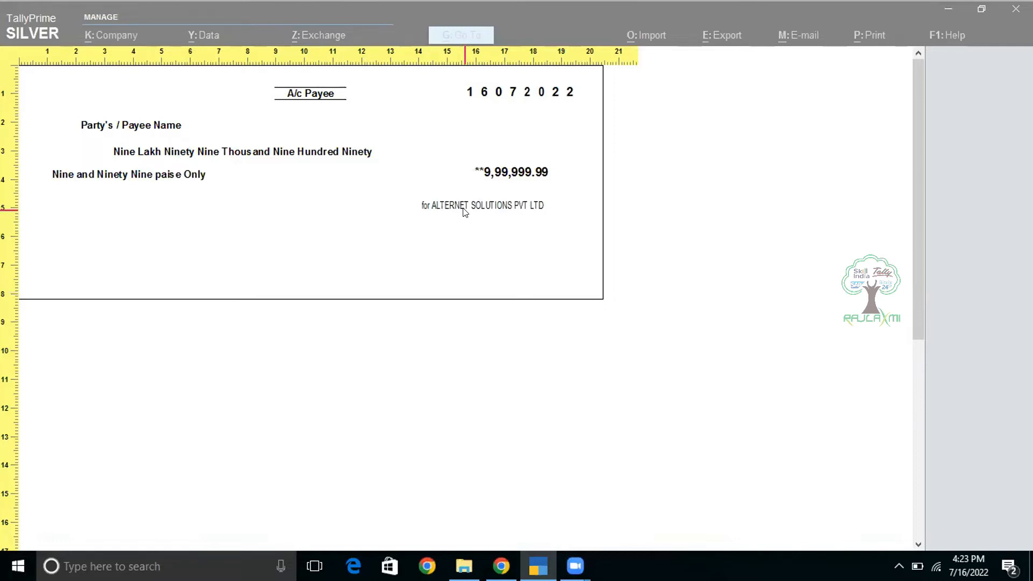
{"action": "key", "text": "Escape"}
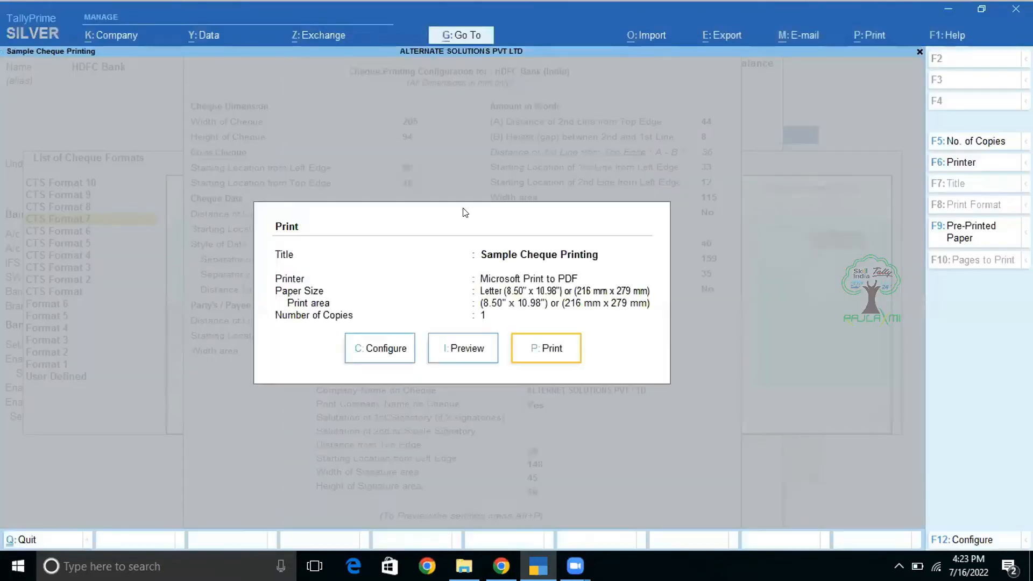
{"action": "key", "text": "Escape"}
{"action": "key", "text": "Escape"}
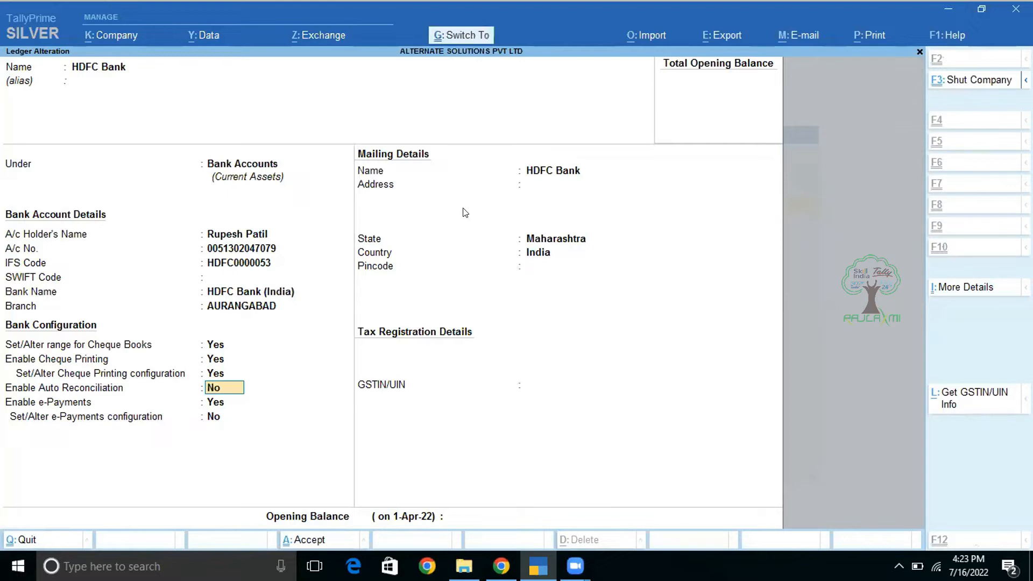
Step: Leave the ledger alteration and start a payment voucher with HDFC Bank as the account
{"action": "key", "text": "Escape"}
{"action": "key", "text": "Escape"}
{"action": "key", "text": "Escape"}
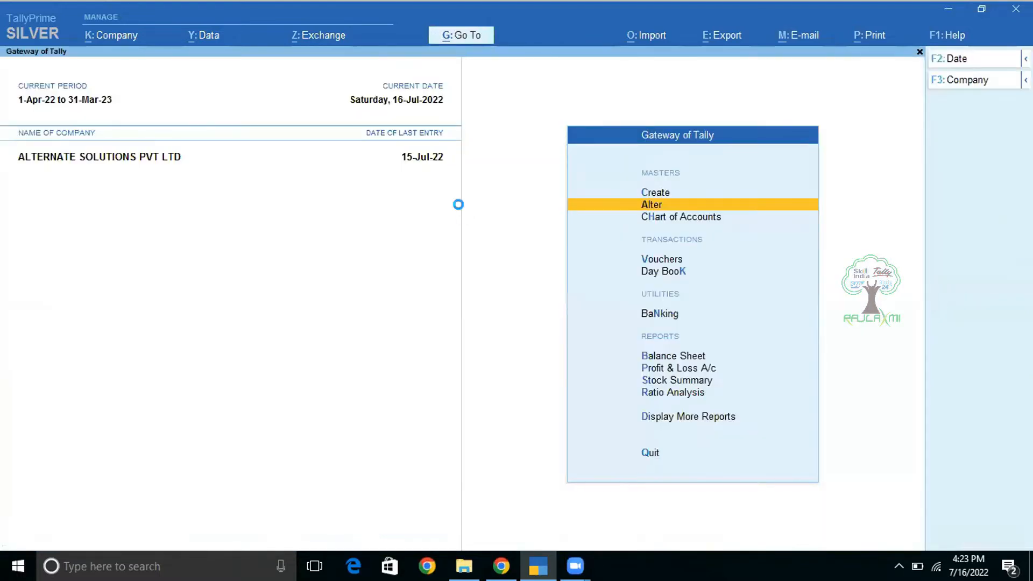
{"action": "key", "text": "v"}
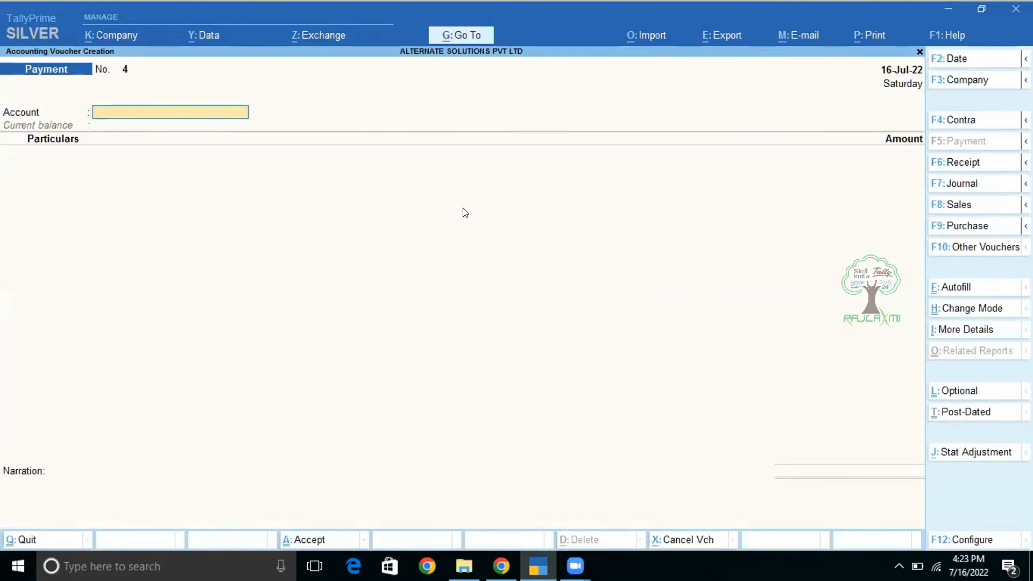
{"action": "key", "text": "Down"}
{"action": "key", "text": "Down"}
{"action": "key", "text": "Down"}
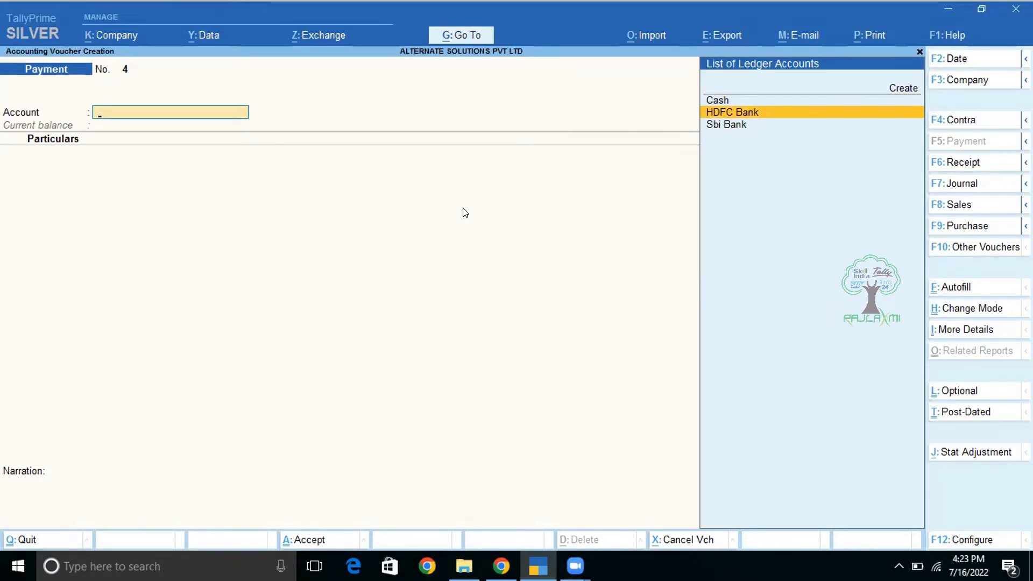
{"action": "key", "text": "Return"}
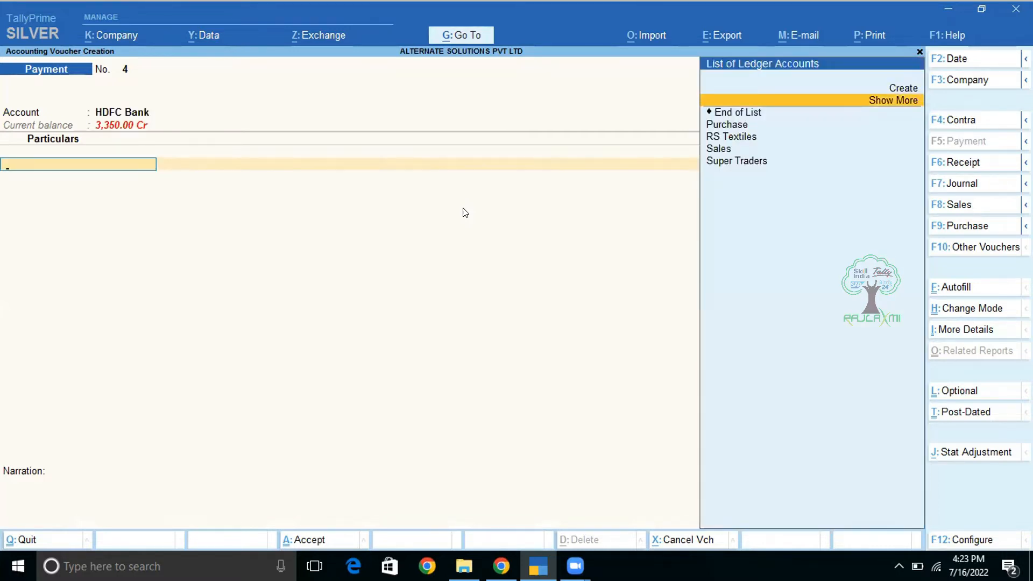
Step: Enter Super Traders as the payee ledger in the voucher with an amount of 10,000
{"action": "key", "text": "Down"}
{"action": "key", "text": "Down"}
{"action": "key", "text": "Down"}
{"action": "key", "text": "Down"}
{"action": "key", "text": "Down"}
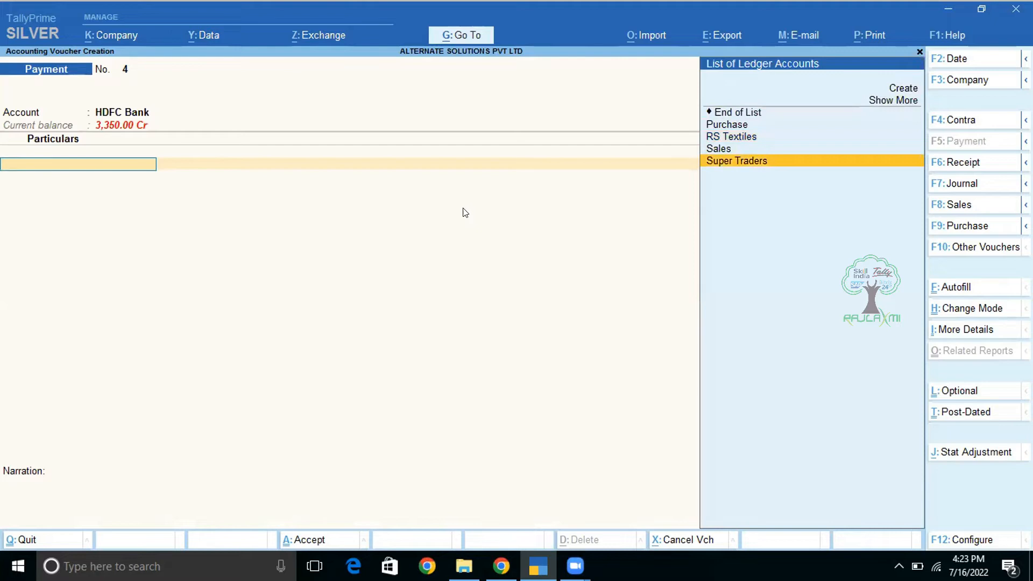
{"action": "key", "text": "Return"}
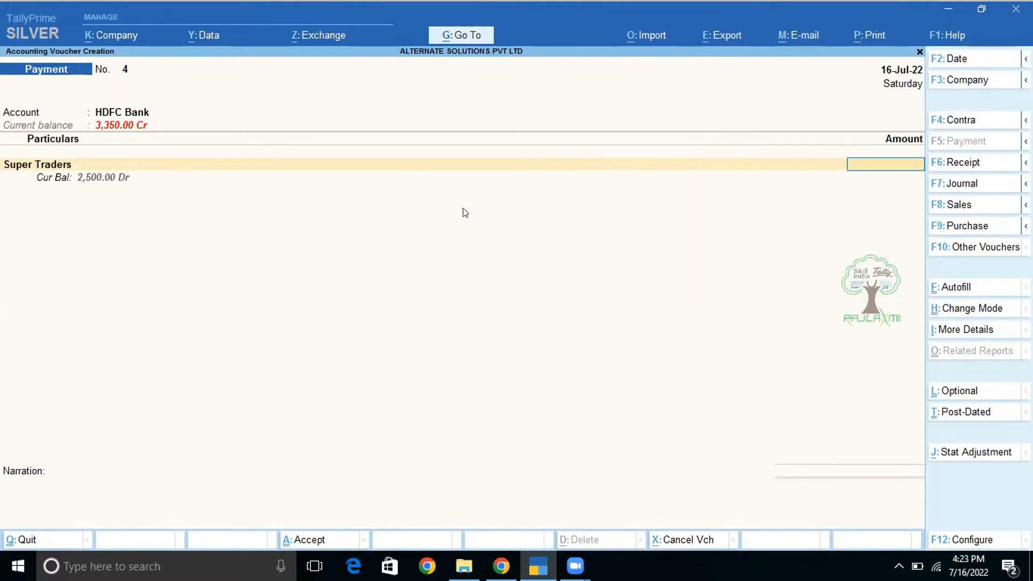
{"action": "type", "text": "10000"}
{"action": "key", "text": "Return"}
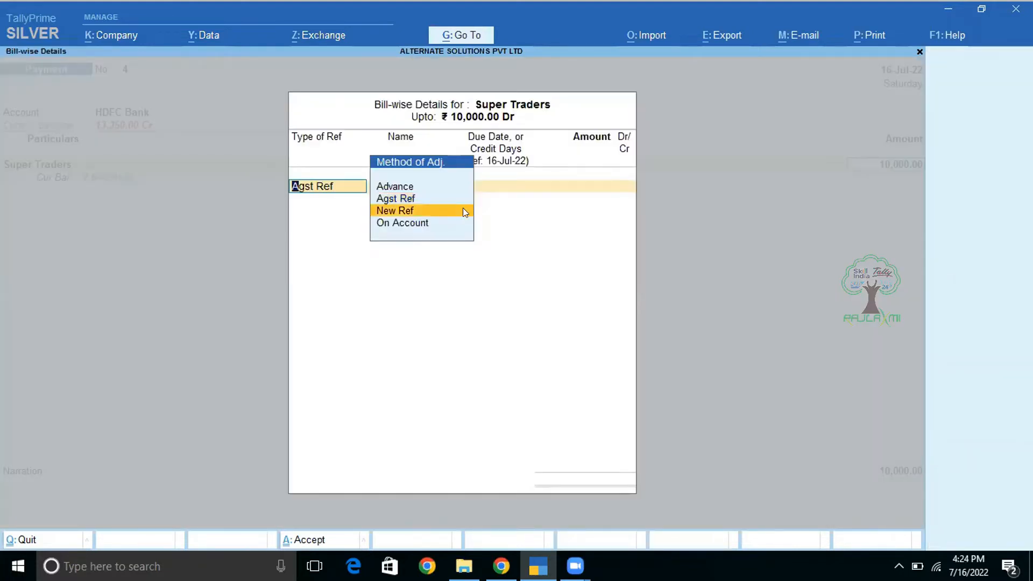
Step: Allocate the full Super Traders payment as a New Ref named 4 in the bill-wise details
{"action": "left_click", "coordinate": [463, 211]}
{"action": "key", "text": "Return"}
{"action": "key", "text": "Return"}
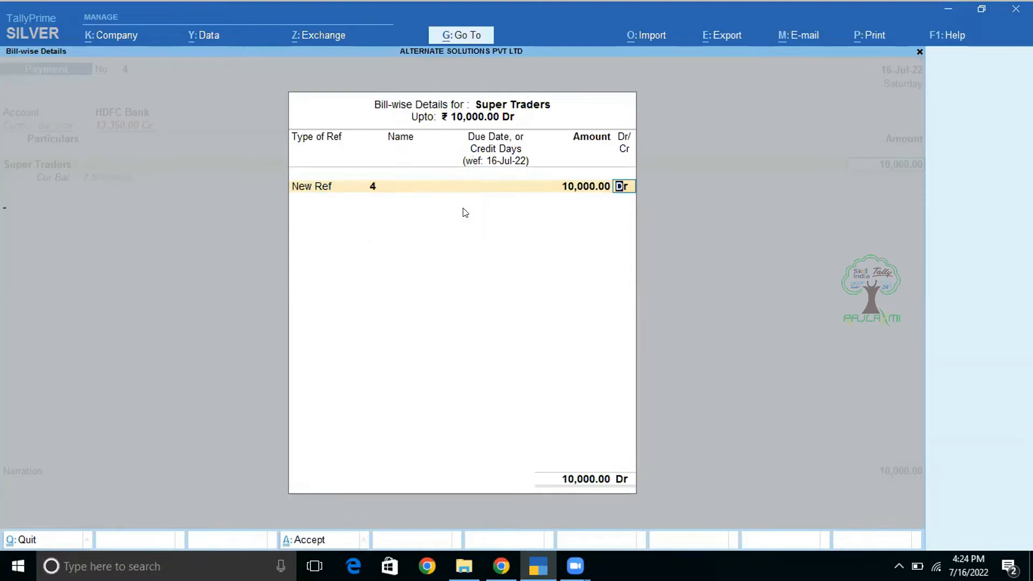
{"action": "key", "text": "Return"}
{"action": "key", "text": "Return"}
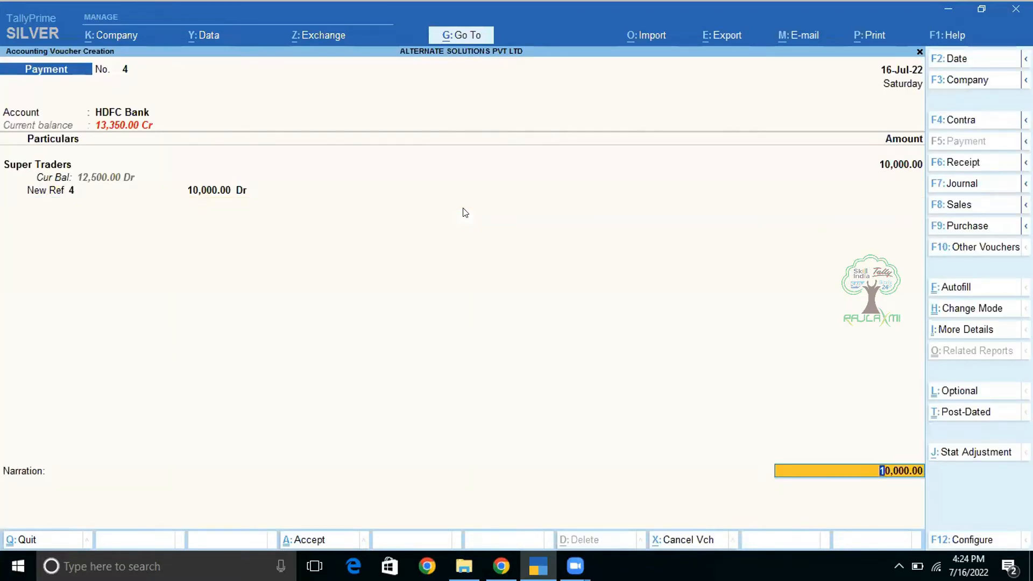
Step: Confirm the voucher amount and set the HDFC Bank allocation's transaction type to Cheque
{"action": "key", "text": "Return"}
{"action": "key", "text": "BackSpace"}
{"action": "key", "text": "BackSpace"}
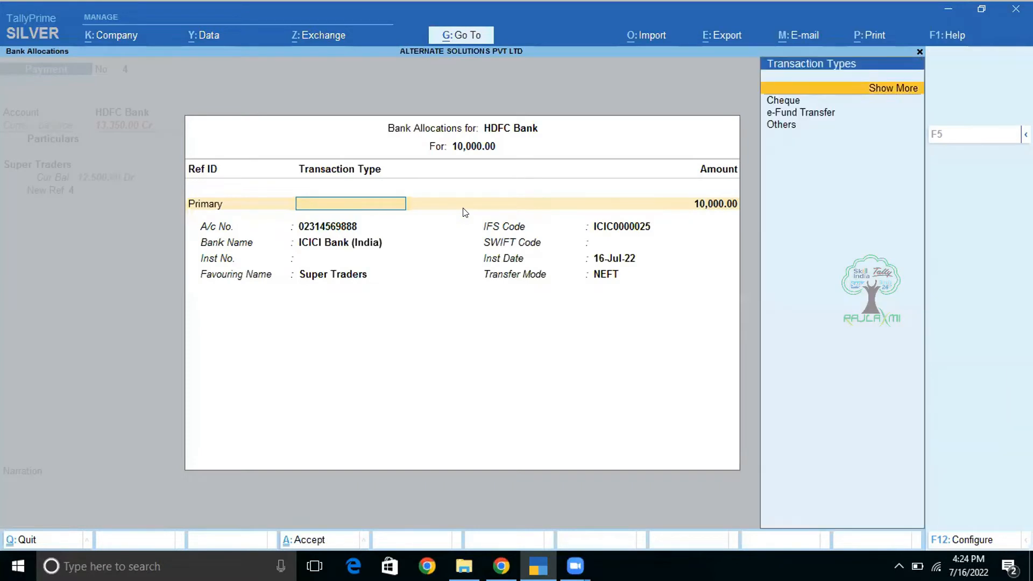
{"action": "key", "text": "Down"}
{"action": "key", "text": "Return"}
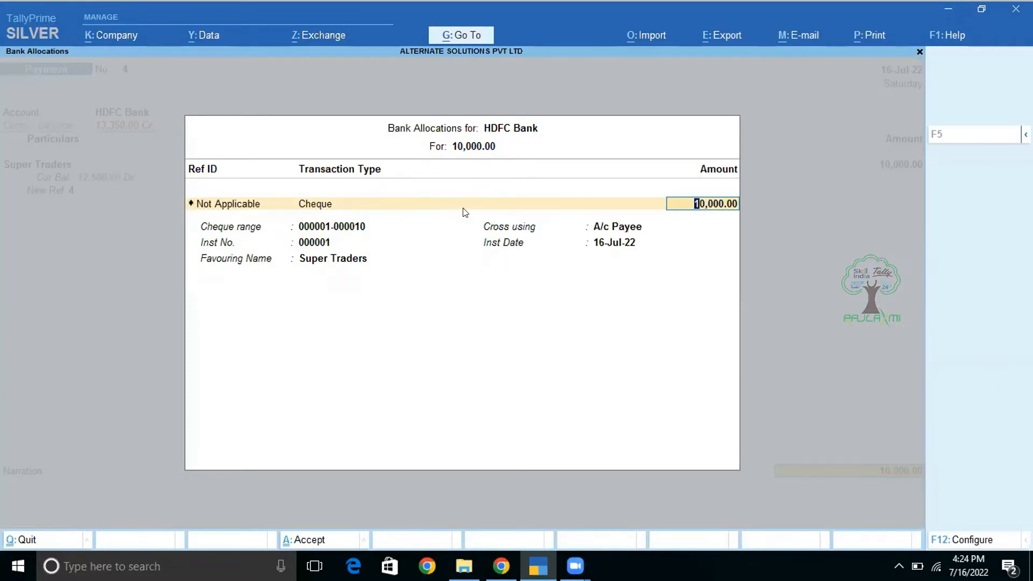
{"action": "key", "text": "Return"}
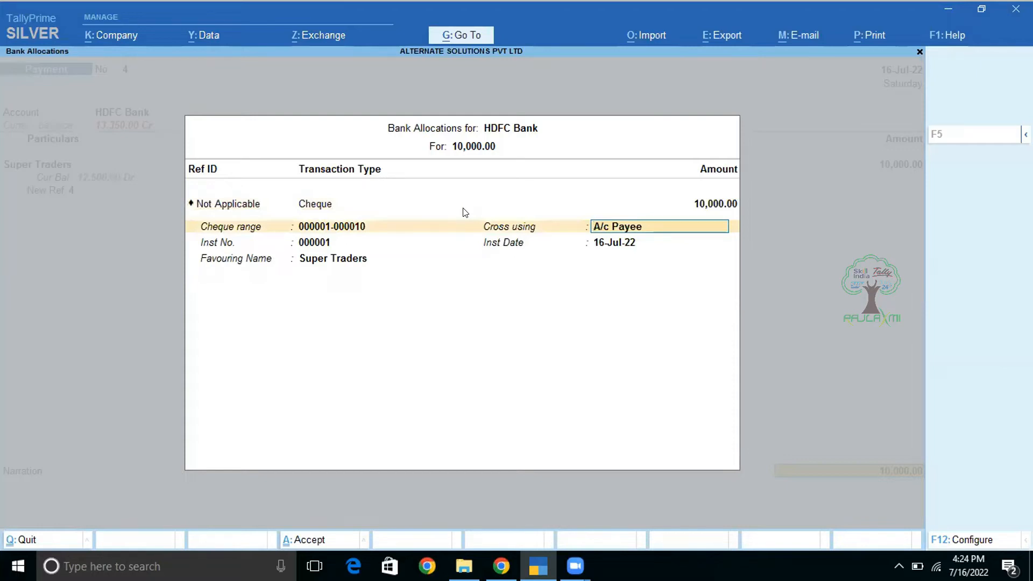
{"action": "key", "text": "Return"}
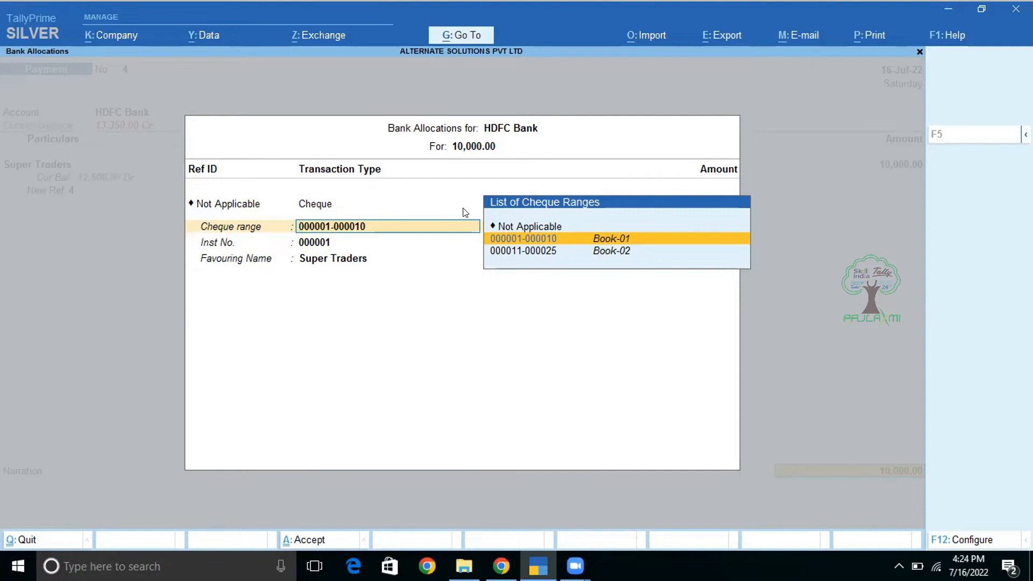
{"action": "key", "text": "Return"}
{"action": "key", "text": "Return"}
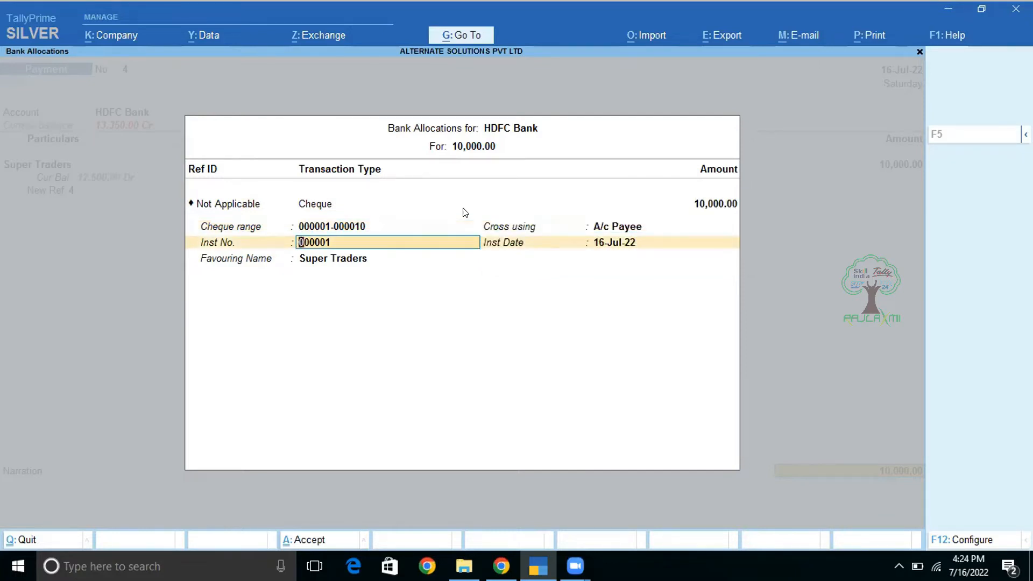
{"action": "key", "text": "Return"}
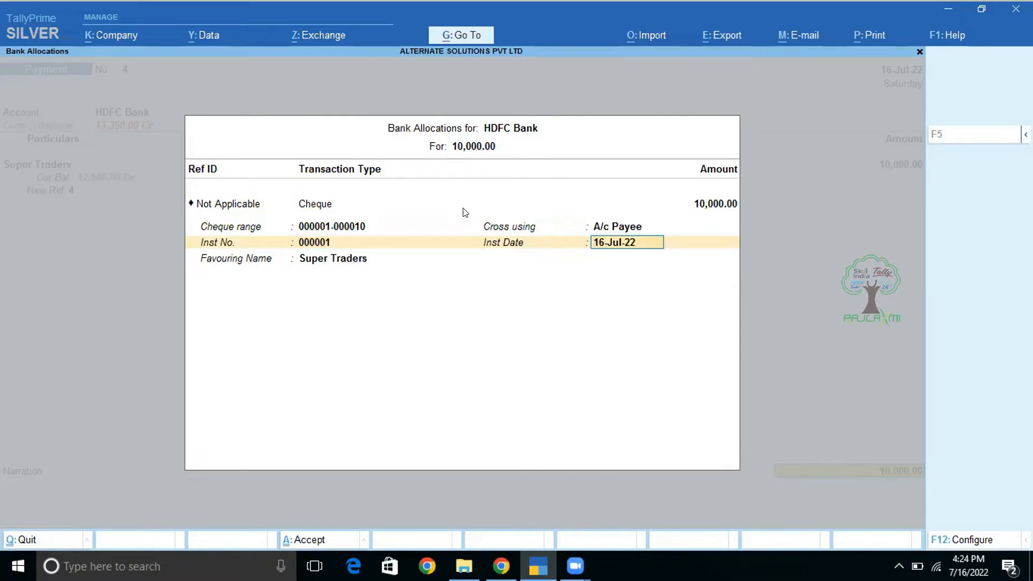
{"action": "key", "text": "Return"}
{"action": "key", "text": "Return"}
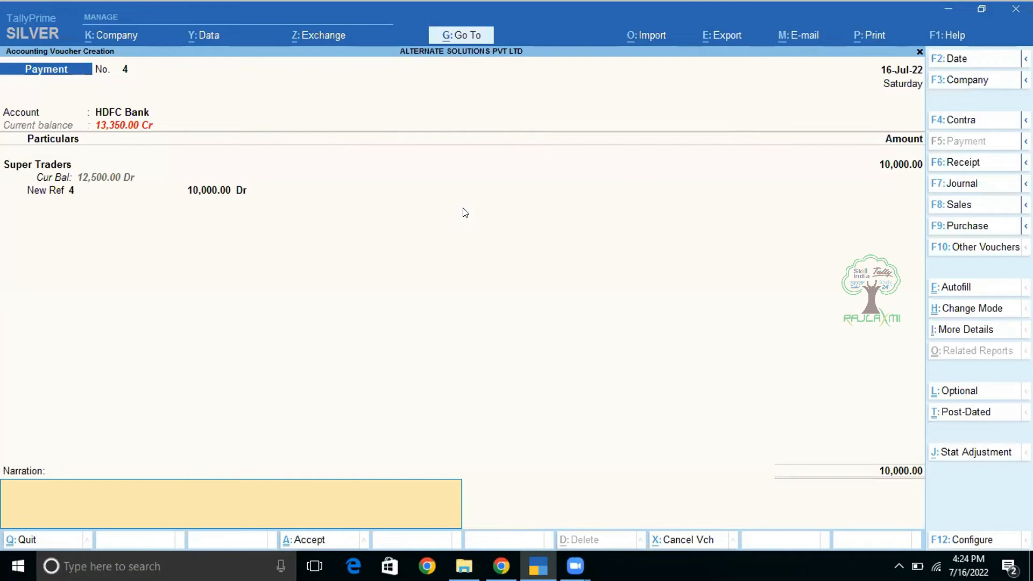
{"action": "key", "text": "Return"}
{"action": "key", "text": "Return"}
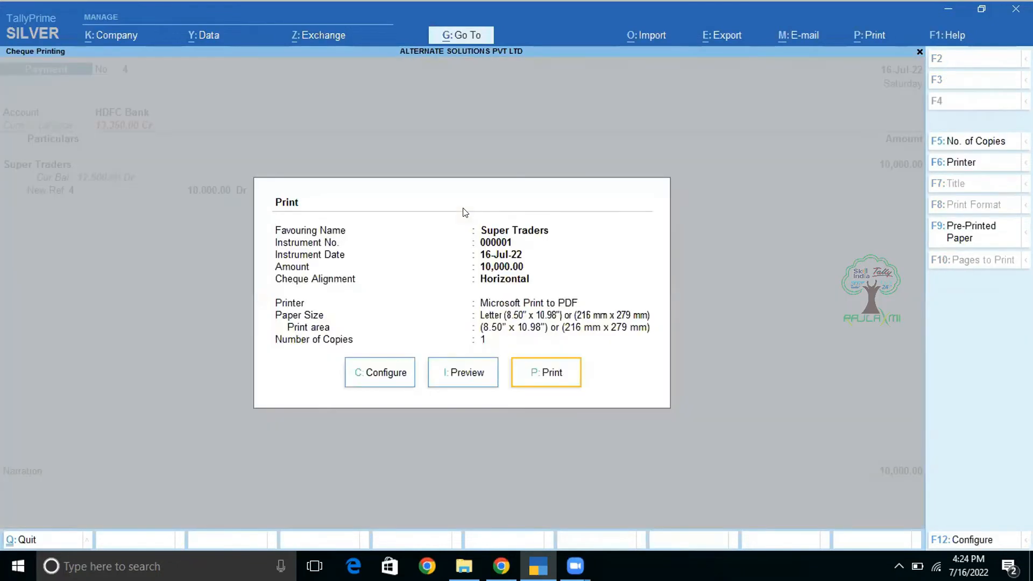
Step: Preview the Super Traders cheque at enlarged size and return to its print settings
{"action": "key", "text": "Left"}
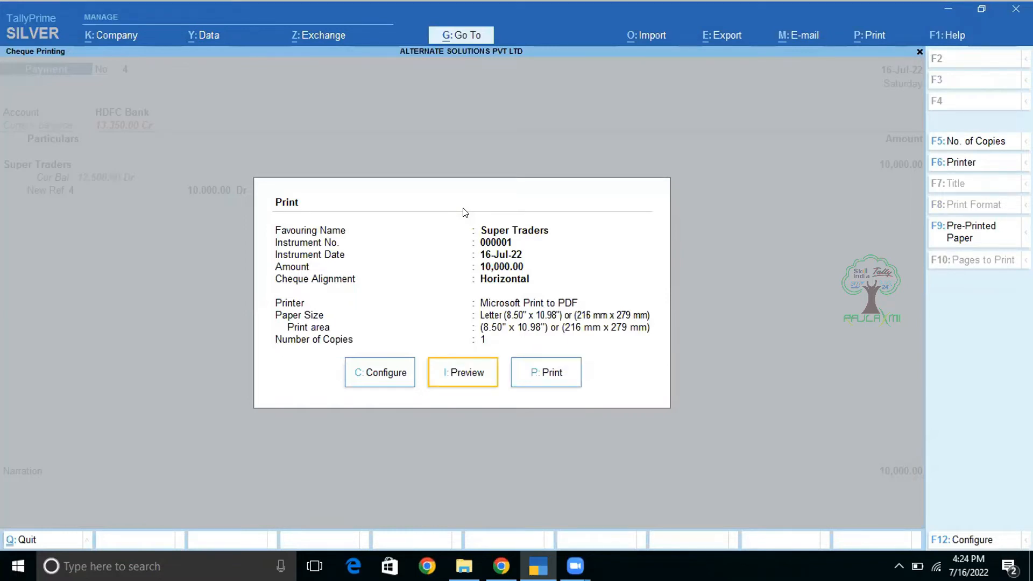
{"action": "key", "text": "Left"}
{"action": "key", "text": "Right"}
{"action": "key", "text": "Return"}
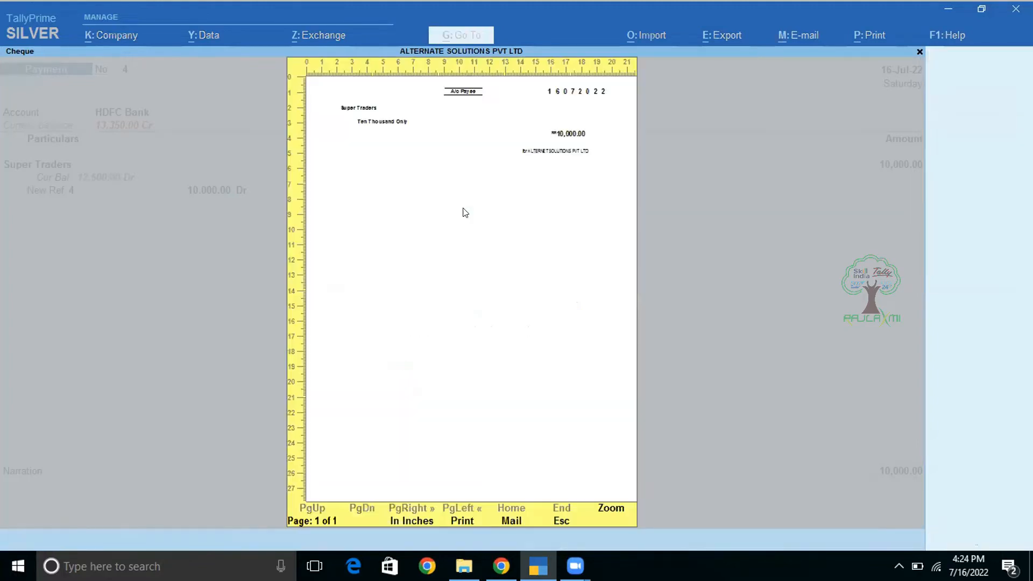
{"action": "key", "text": "Return"}
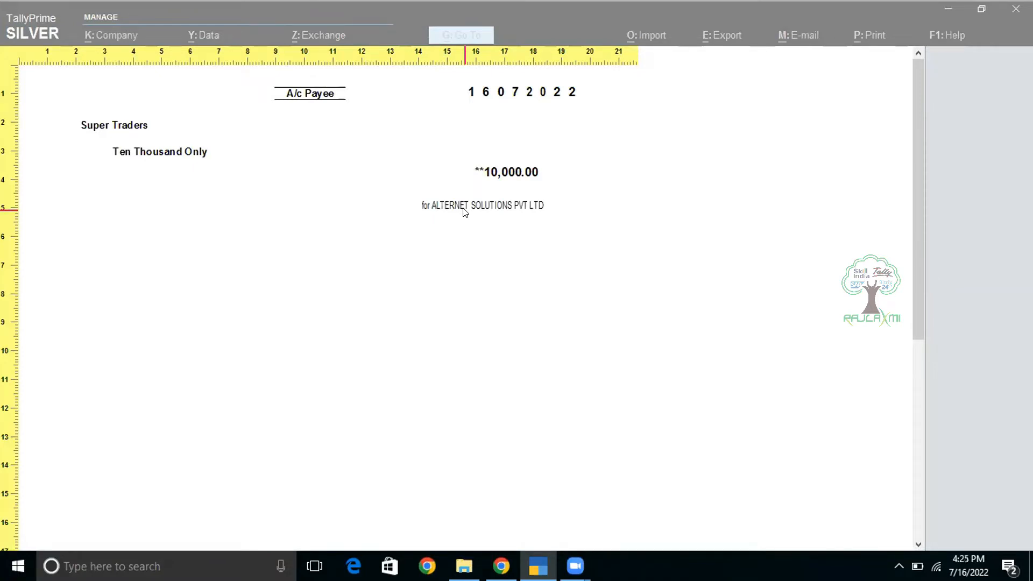
{"action": "key", "text": "Return"}
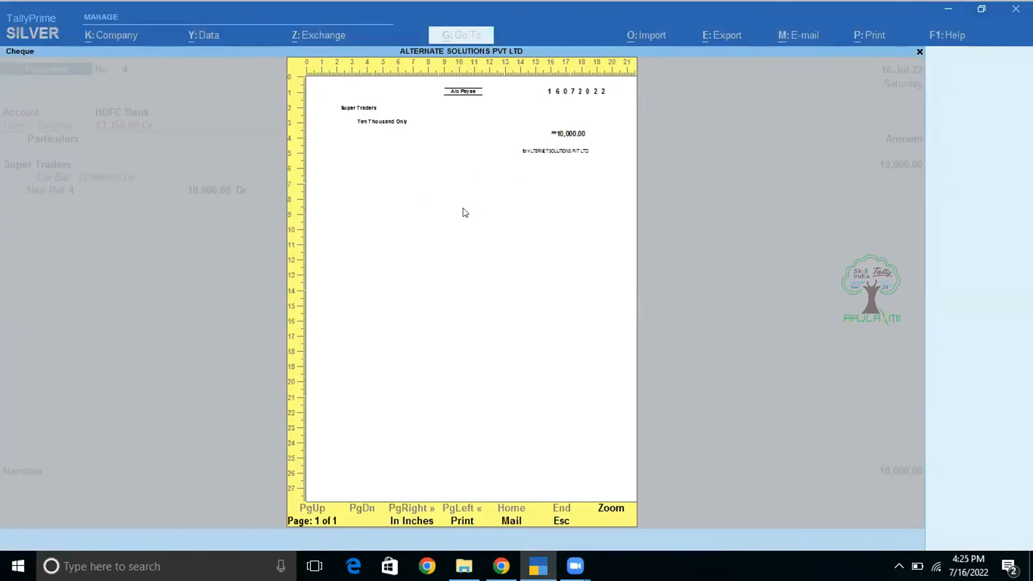
{"action": "key", "text": "Return"}
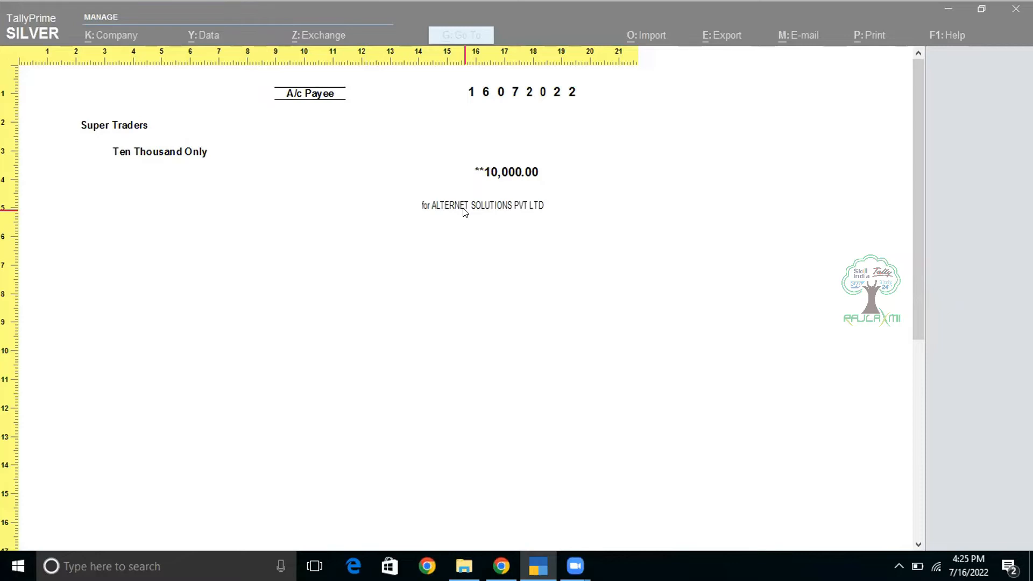
{"action": "key", "text": "Return"}
{"action": "key", "text": "Escape"}
Step: Review the cheque alignment options in the print configuration and keep Horizontal
{"action": "key", "text": "Left"}
{"action": "key", "text": "Left"}
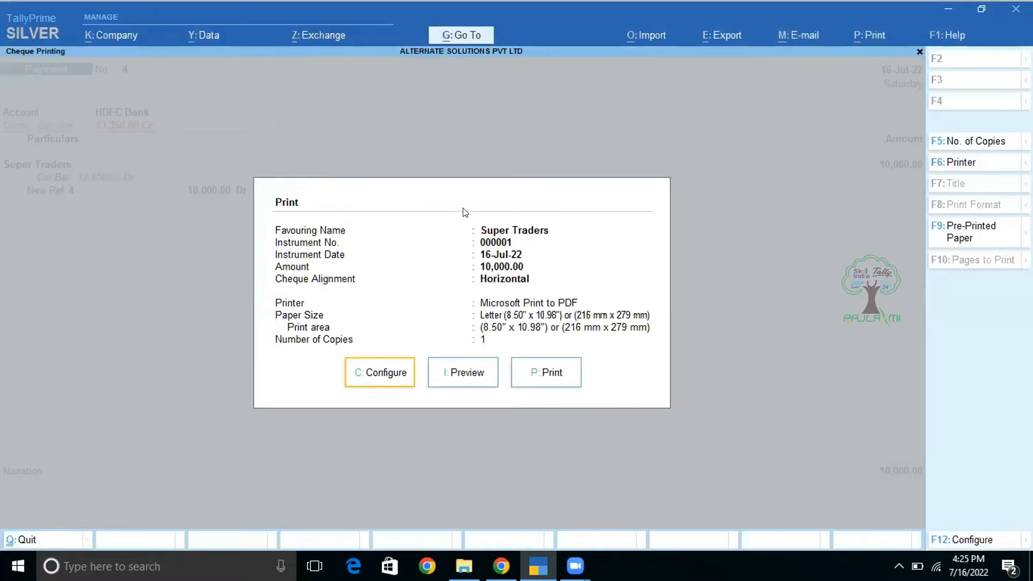
{"action": "key", "text": "Return"}
{"action": "key", "text": "Up"}
{"action": "key", "text": "Down"}
{"action": "key", "text": "Down"}
{"action": "key", "text": "Return"}
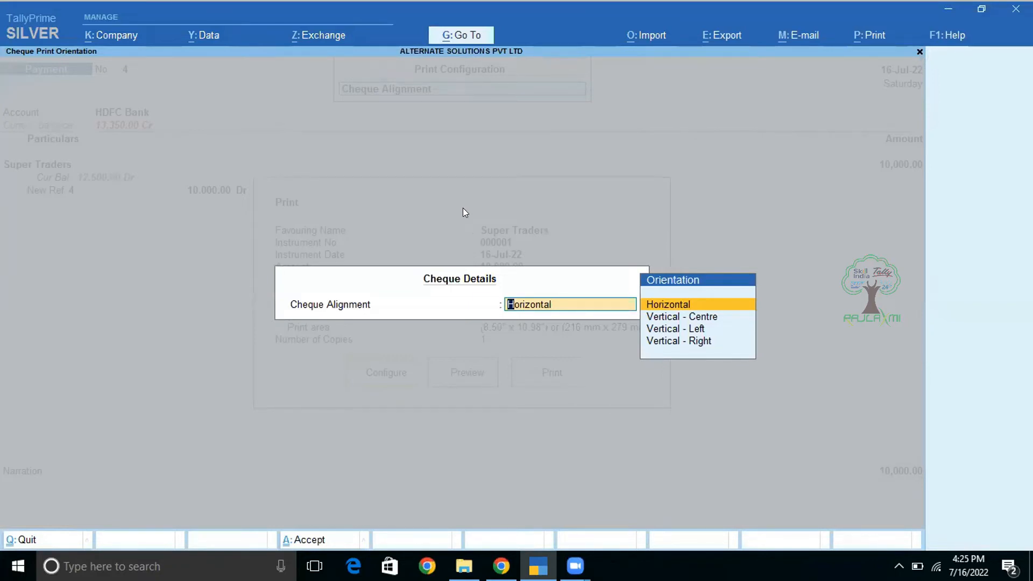
{"action": "key", "text": "Down"}
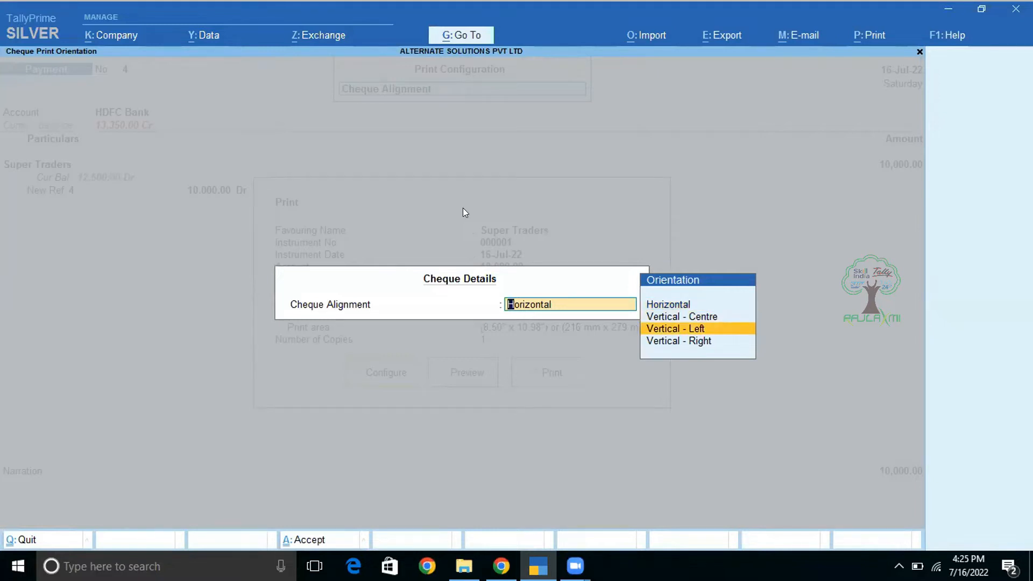
{"action": "key", "text": "Down"}
{"action": "key", "text": "Up"}
{"action": "key", "text": "Up"}
{"action": "key", "text": "Up"}
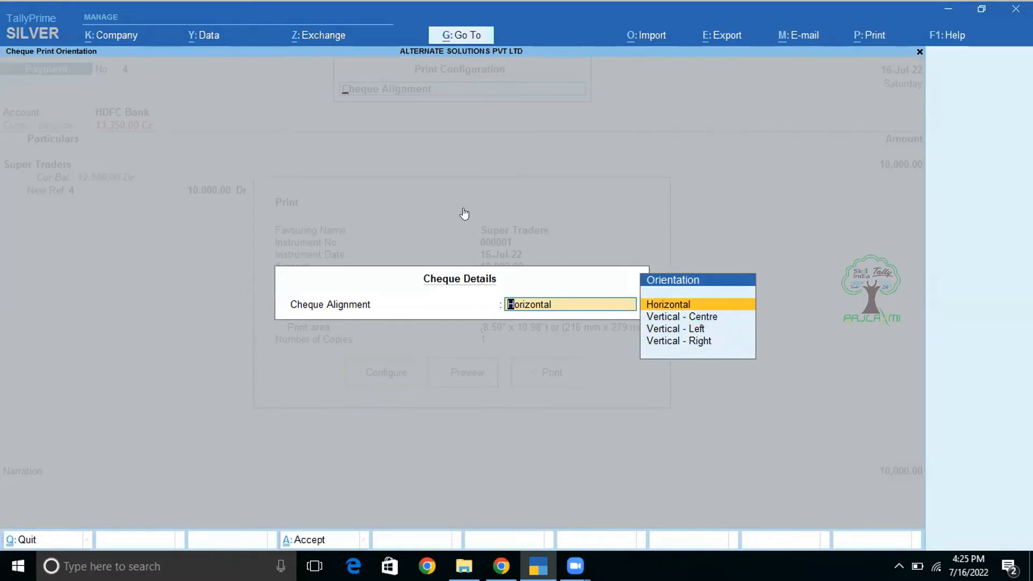
{"action": "key", "text": "Return"}
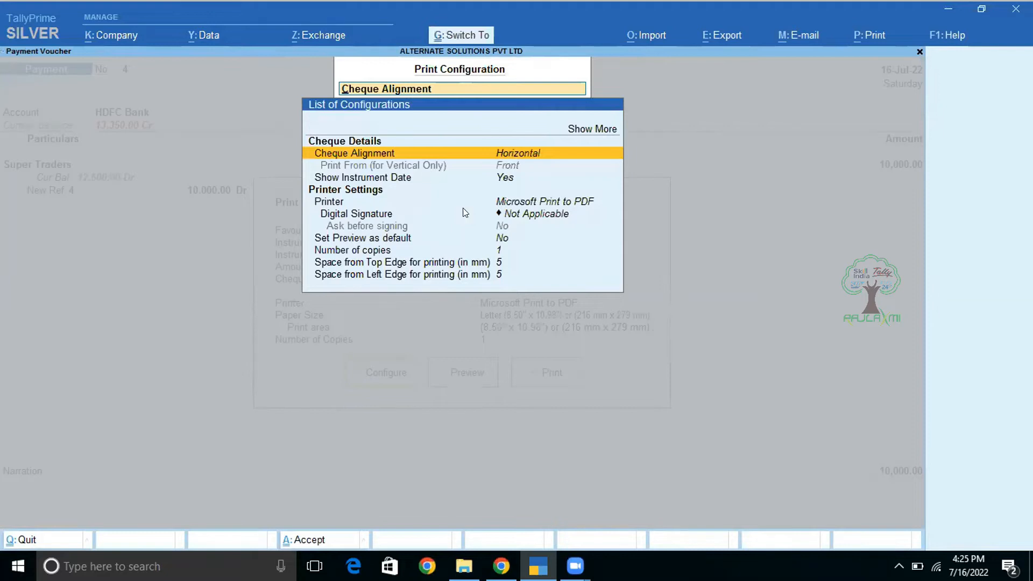
Step: Leave the print configuration and close the Super Traders cheque print settings without printing
{"action": "key", "text": "Escape"}
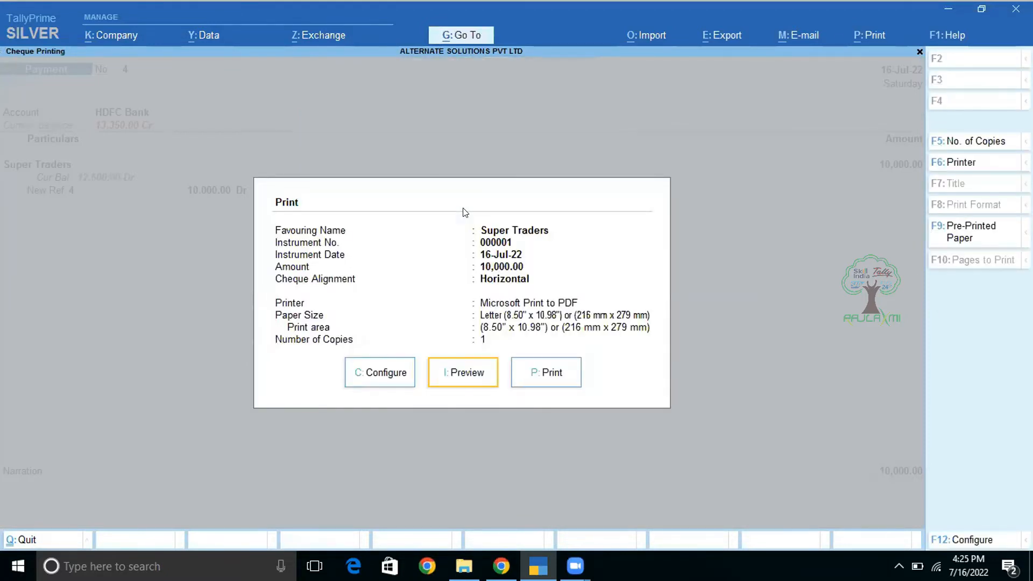
{"action": "key", "text": "Right"}
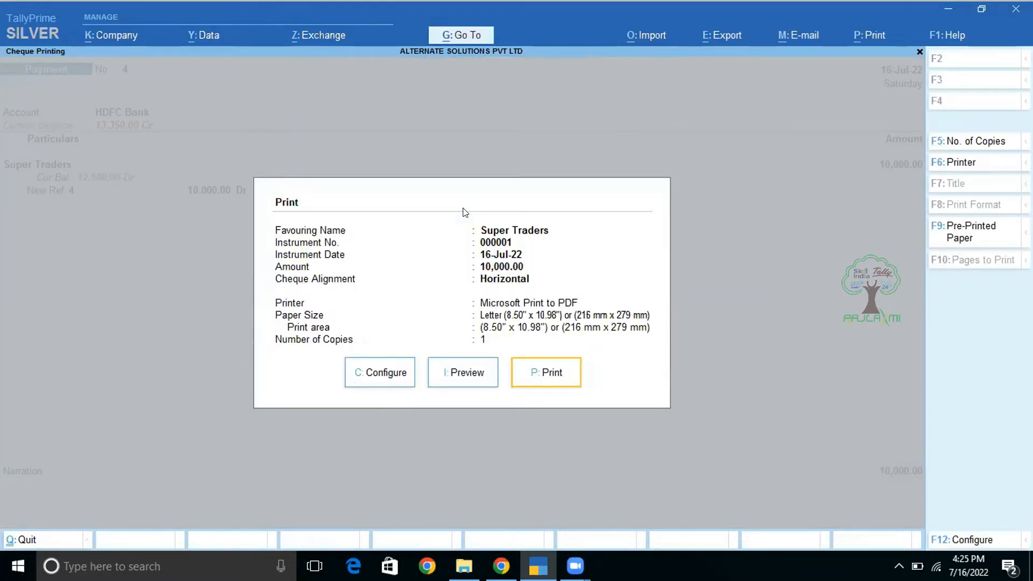
{"action": "key", "text": "Left"}
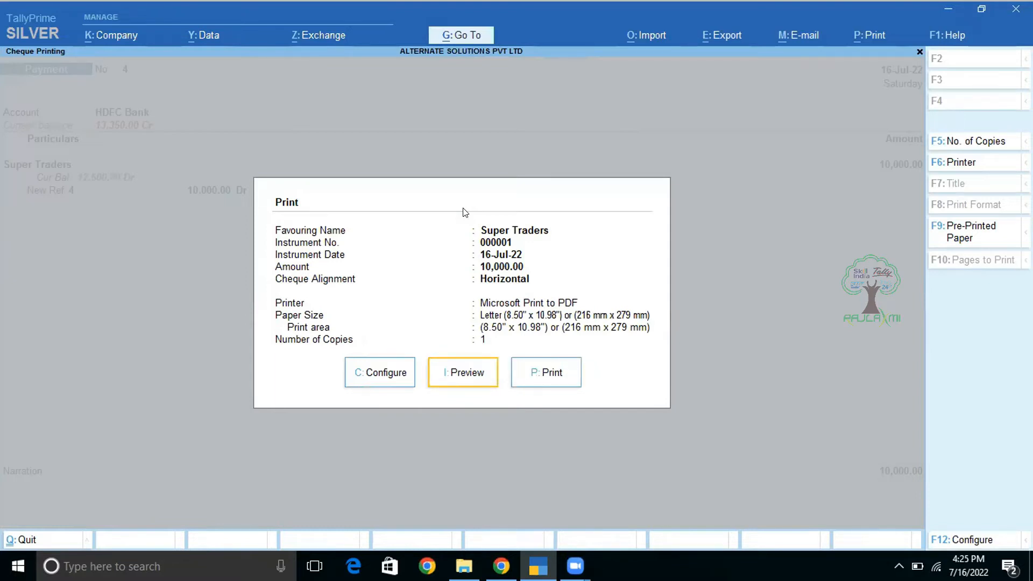
{"action": "key", "text": "Escape"}
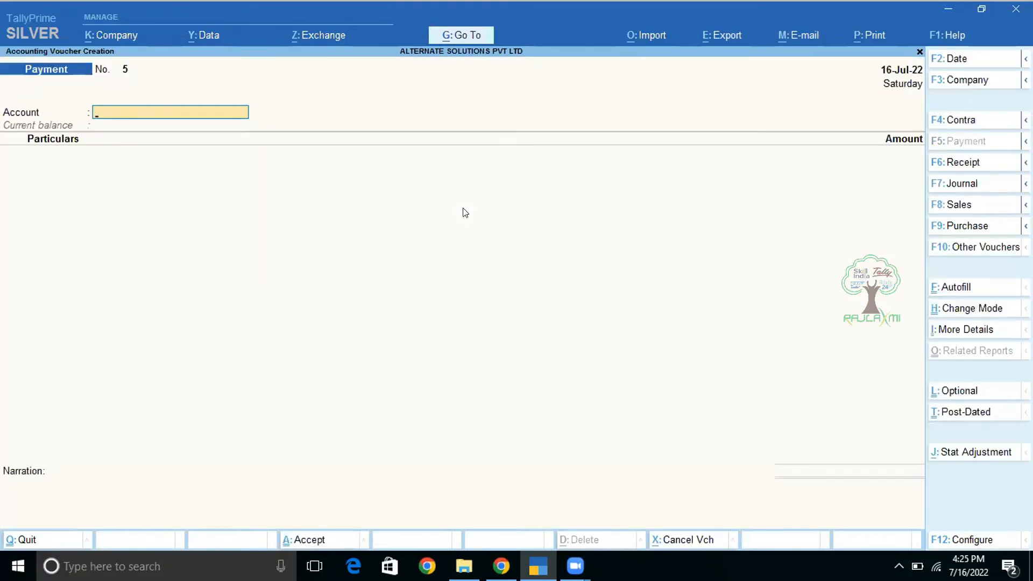
Step: Reopen payment voucher No. 4 and preview its Payment Voucher printout at enlarged size
{"action": "key", "text": "Page_Up"}
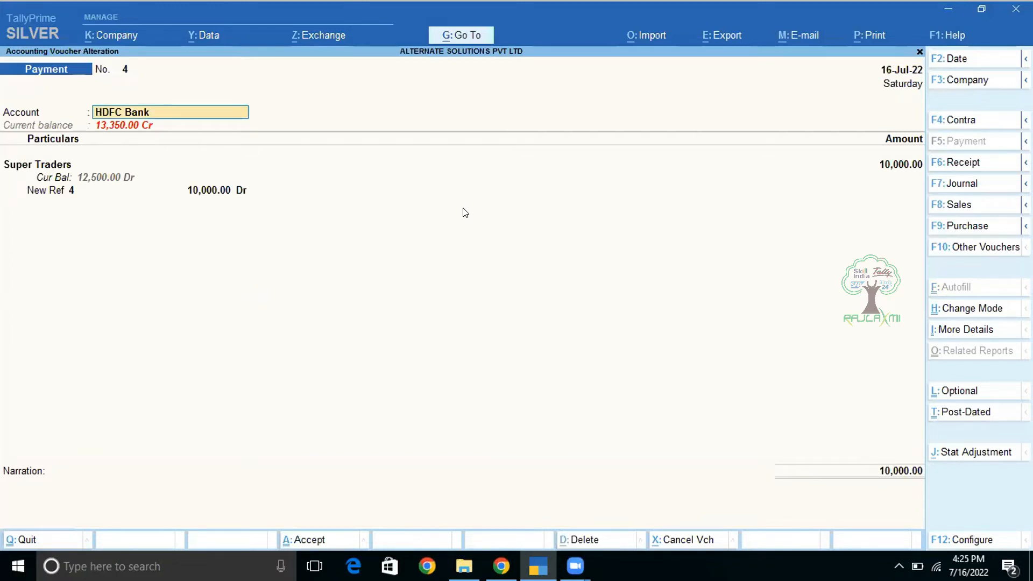
{"action": "key", "text": "ctrl"}
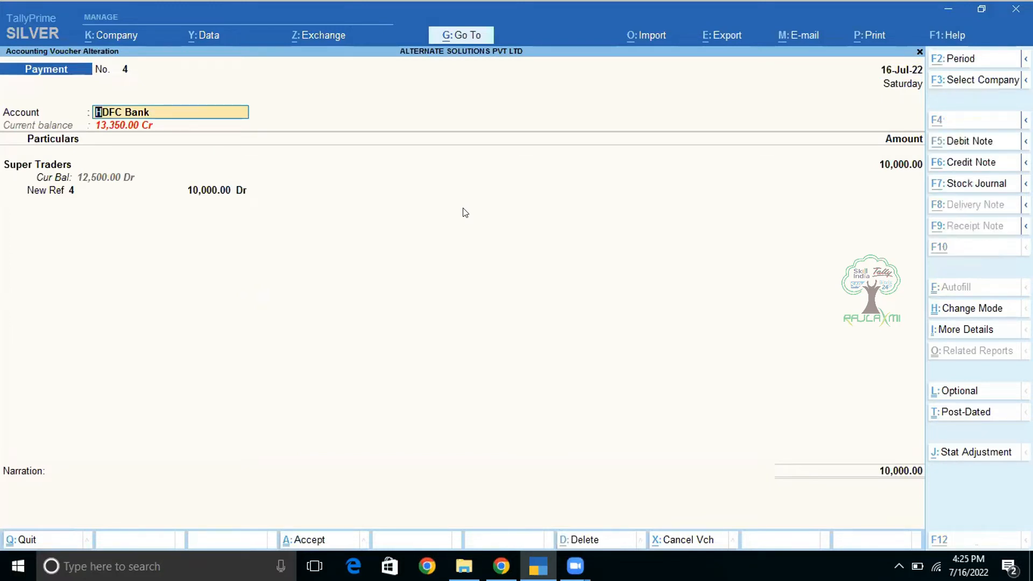
{"action": "key", "text": "alt+p"}
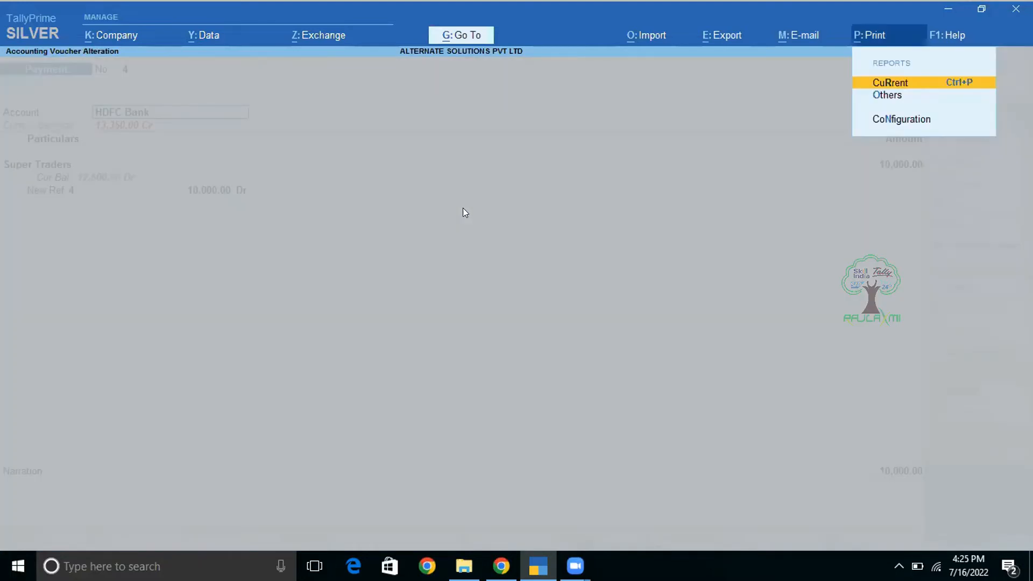
{"action": "key", "text": "Return"}
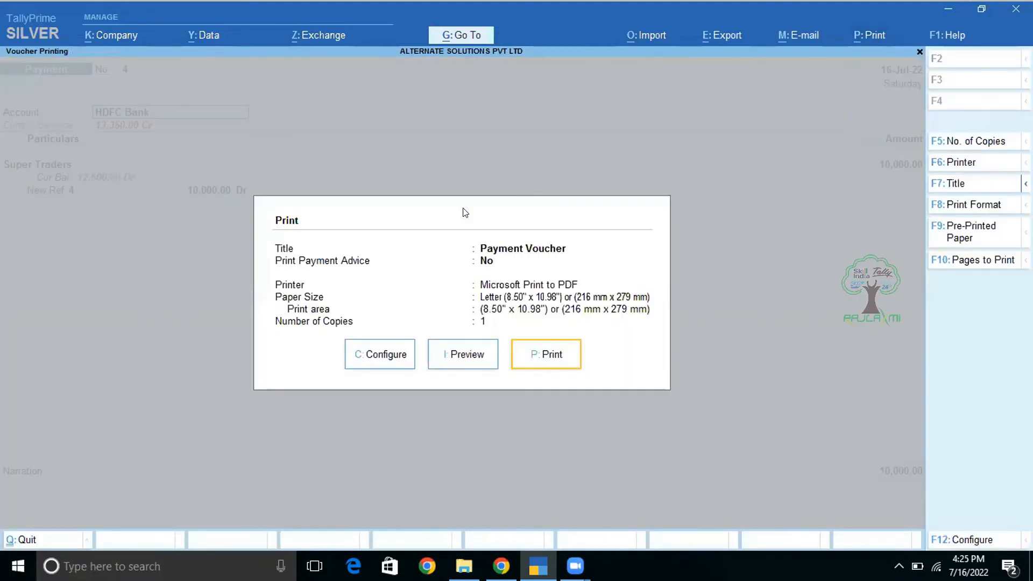
{"action": "key", "text": "Left"}
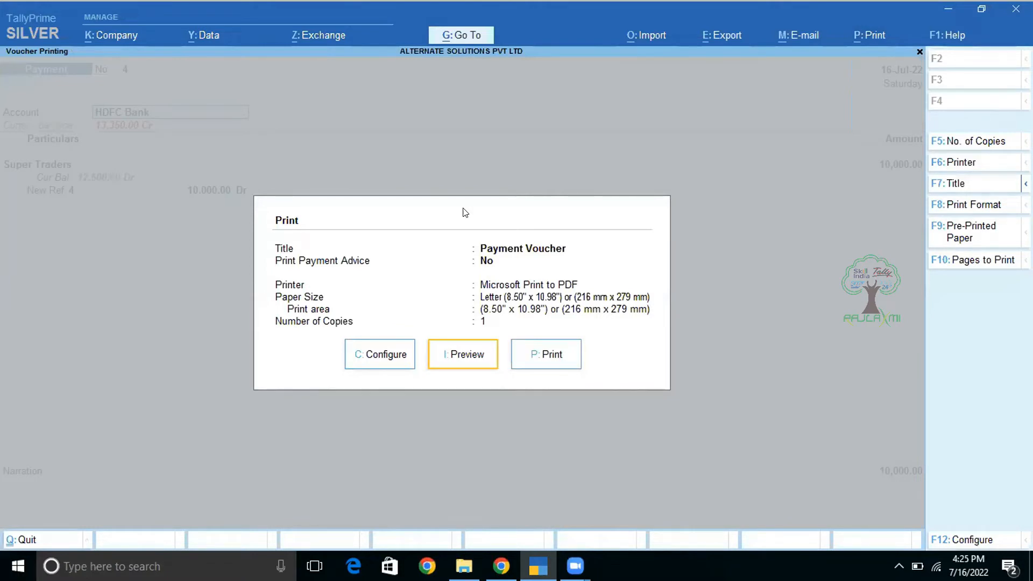
{"action": "key", "text": "Return"}
{"action": "key", "text": "Return"}
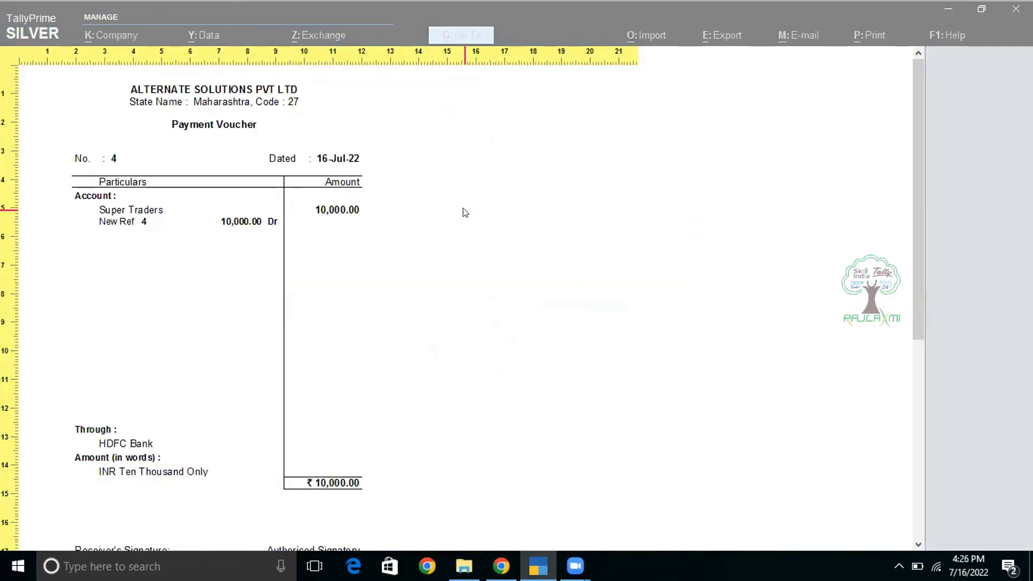
{"action": "key", "text": "Return"}
{"action": "key", "text": "Escape"}
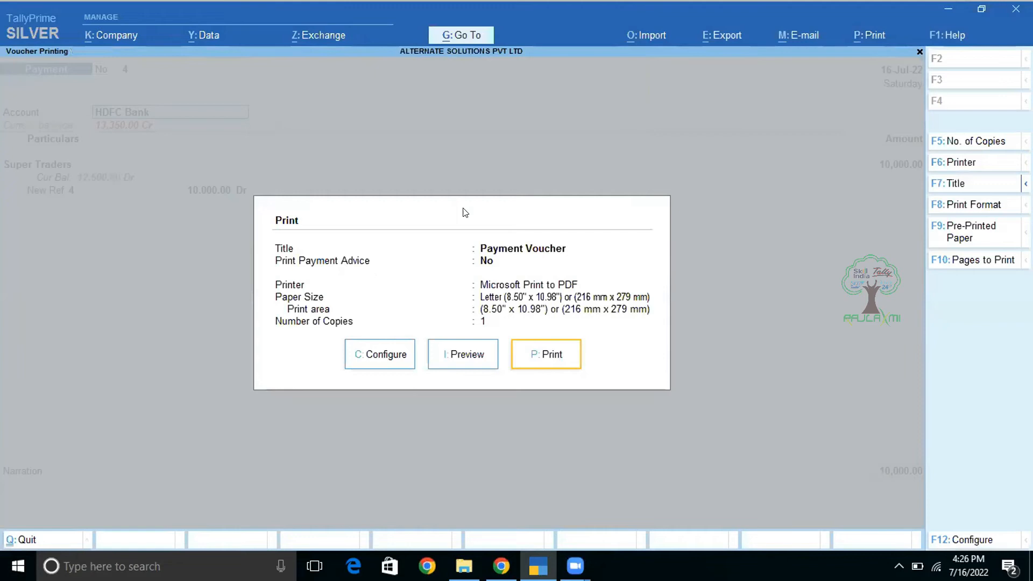
Step: Leave the voucher print settings, preview the cheque for payment voucher No. 4, and close its print settings
{"action": "key", "text": "Escape"}
{"action": "key", "text": "Left"}
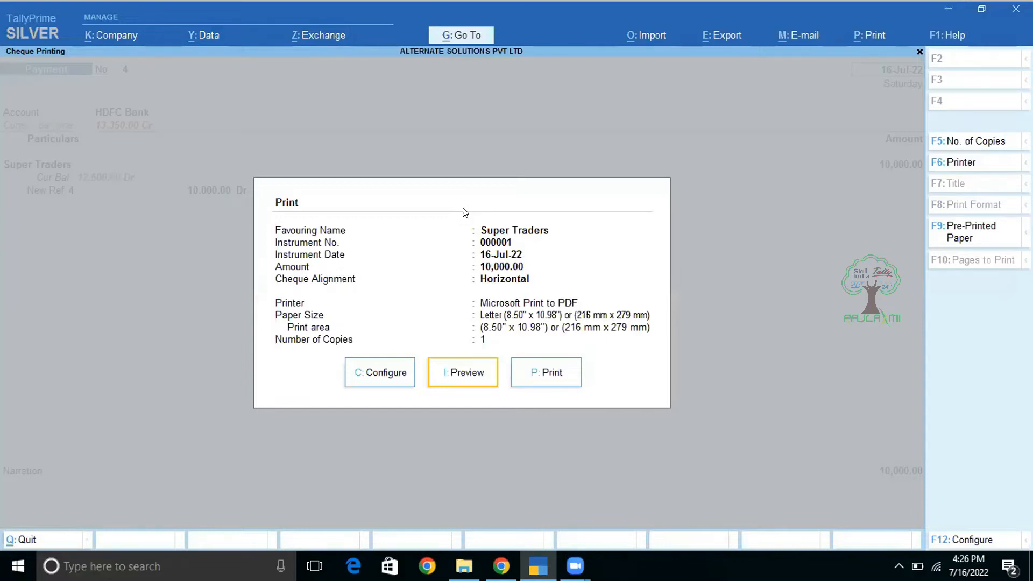
{"action": "key", "text": "Return"}
{"action": "key", "text": "Escape"}
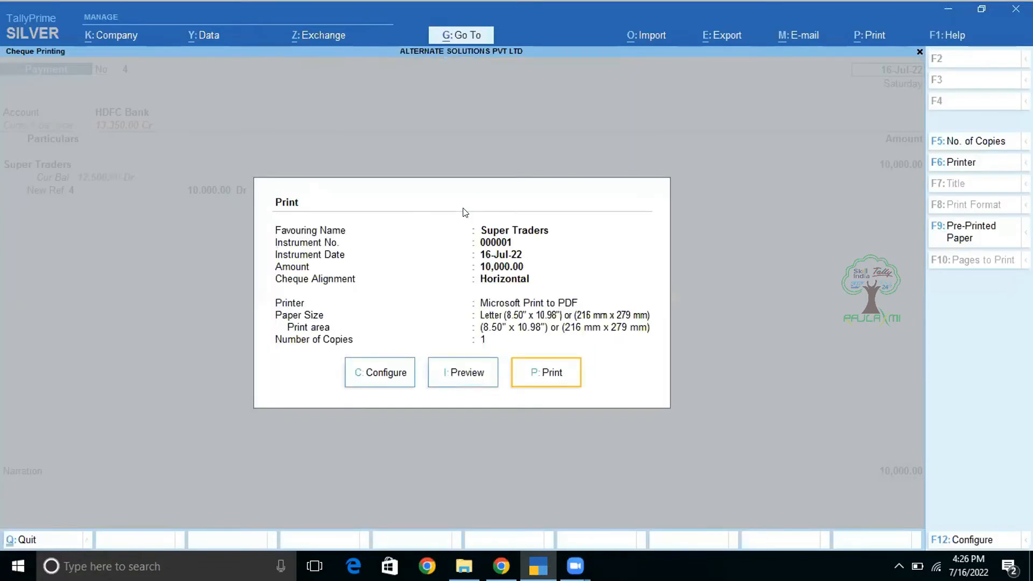
{"action": "key", "text": "Escape"}
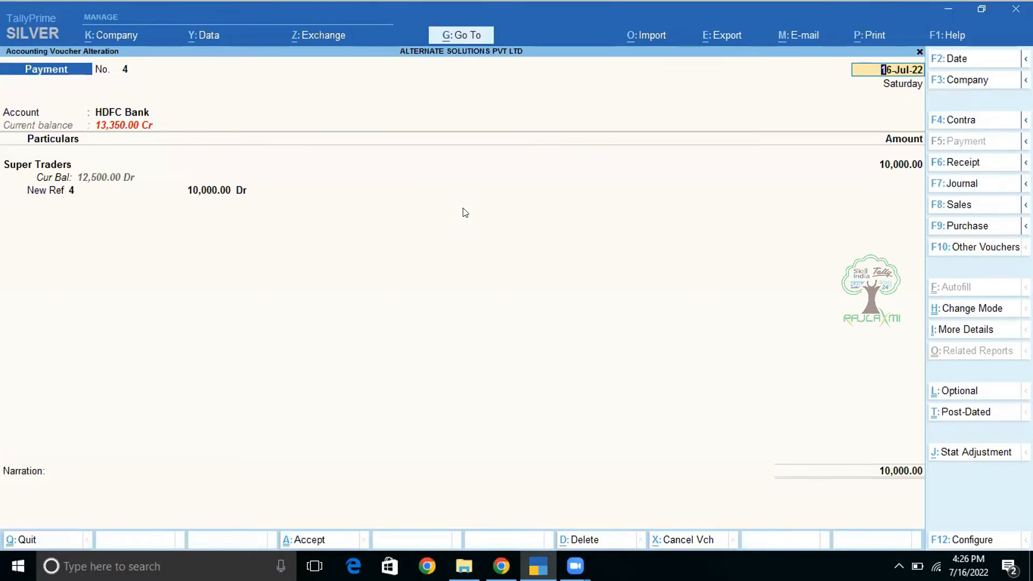
Step: Leave payment voucher No. 4 and return to a blank payment voucher, declining to quit voucher creation
{"action": "key", "text": "Return"}
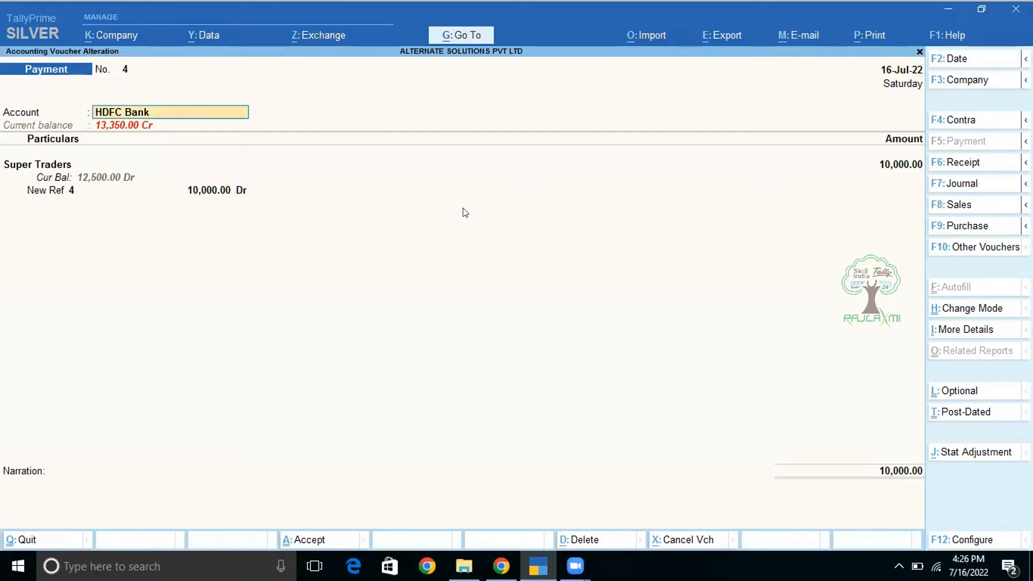
{"action": "key", "text": "ctrl"}
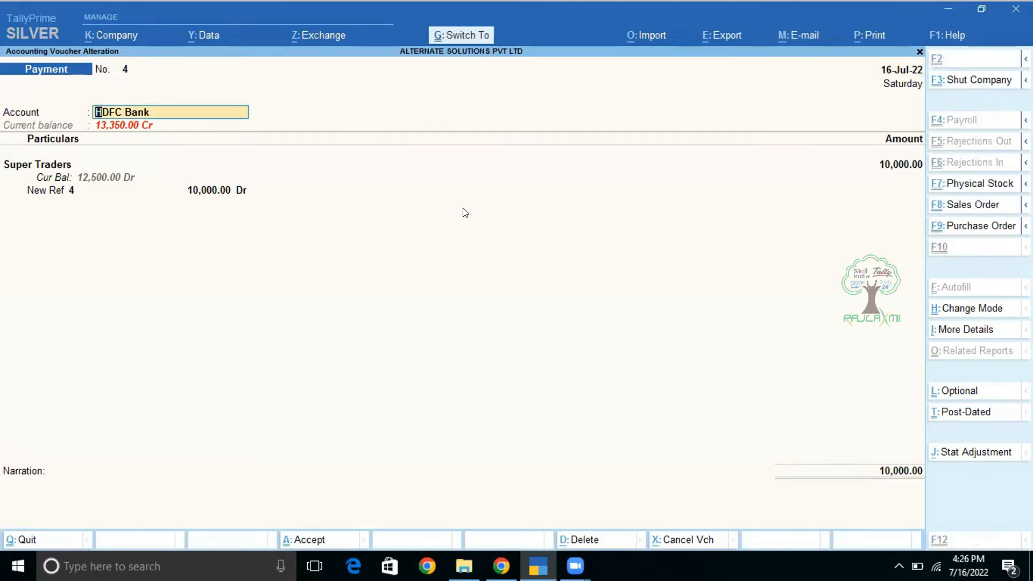
{"action": "key", "text": "ctrl+p"}
{"action": "key", "text": "Escape"}
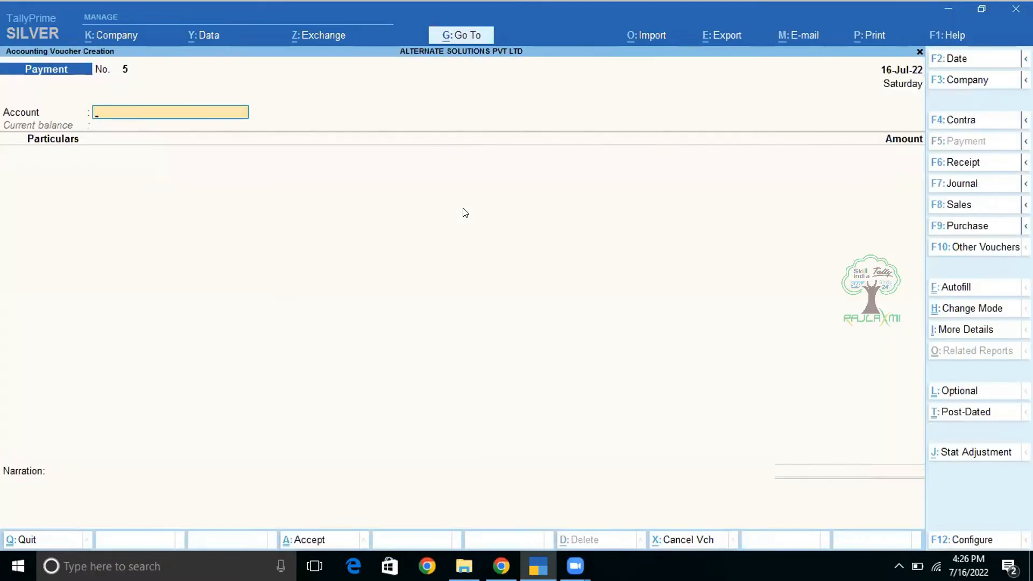
{"action": "key", "text": "Escape"}
{"action": "key", "text": "n"}
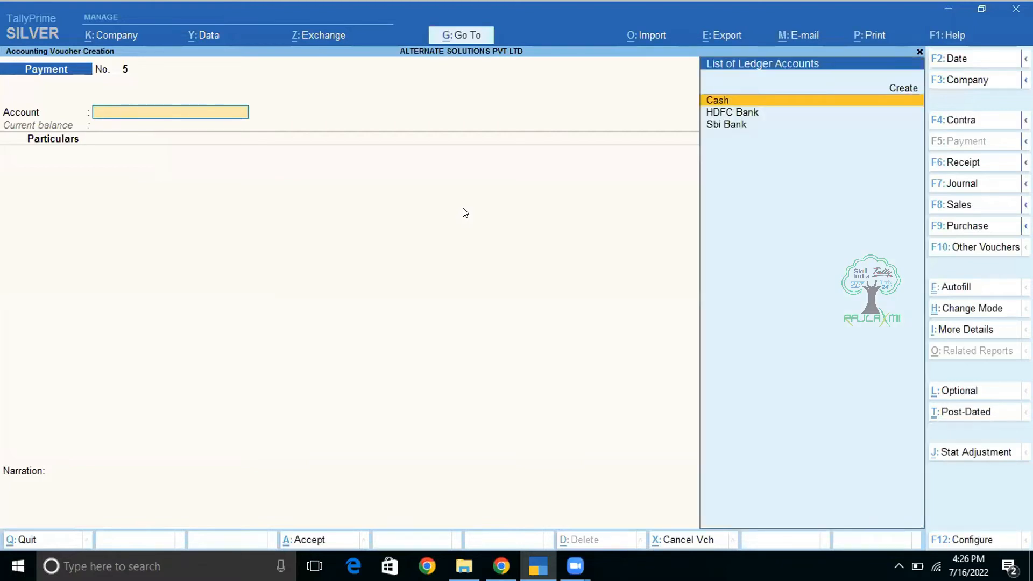
Step: Choose HDFC Bank as the paying account and Super Traders as the party in the new payment voucher
{"action": "key", "text": "Up"}
{"action": "key", "text": "Up"}
{"action": "key", "text": "Return"}
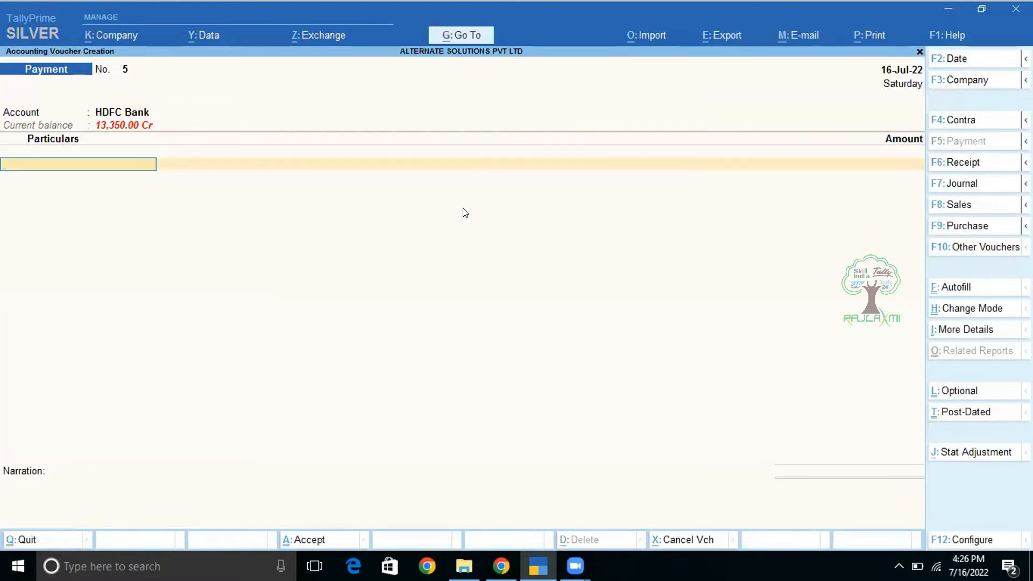
{"action": "key", "text": "Down"}
{"action": "key", "text": "Down"}
{"action": "key", "text": "Down"}
{"action": "key", "text": "Down"}
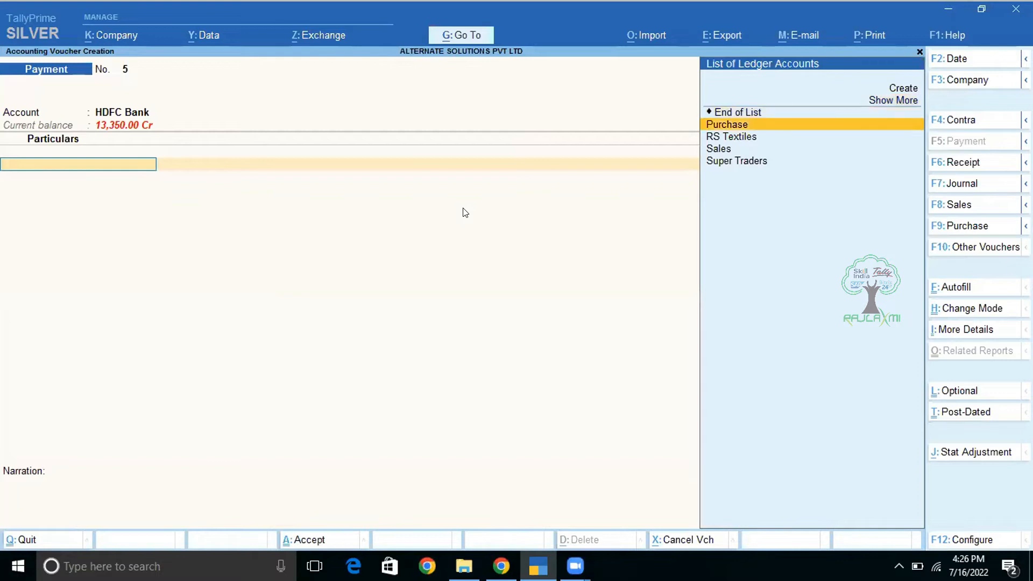
{"action": "key", "text": "Down"}
{"action": "key", "text": "Down"}
{"action": "key", "text": "Down"}
{"action": "key", "text": "Return"}
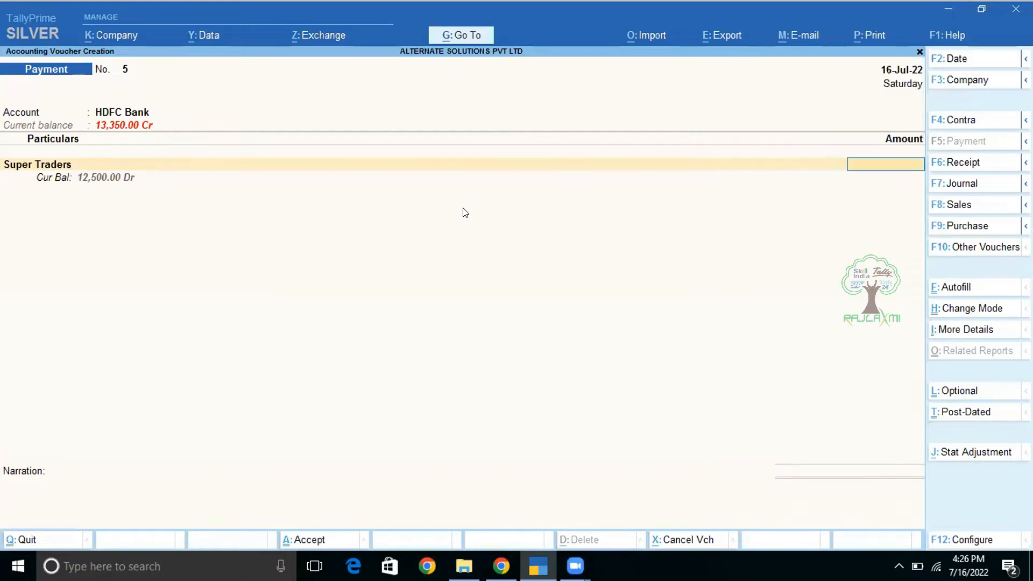
Step: Enter a payment of 1,500 to Super Traders and allocate it as a New Ref with reference 5
{"action": "type", "text": "1500"}
{"action": "key", "text": "Return"}
{"action": "key", "text": "Down"}
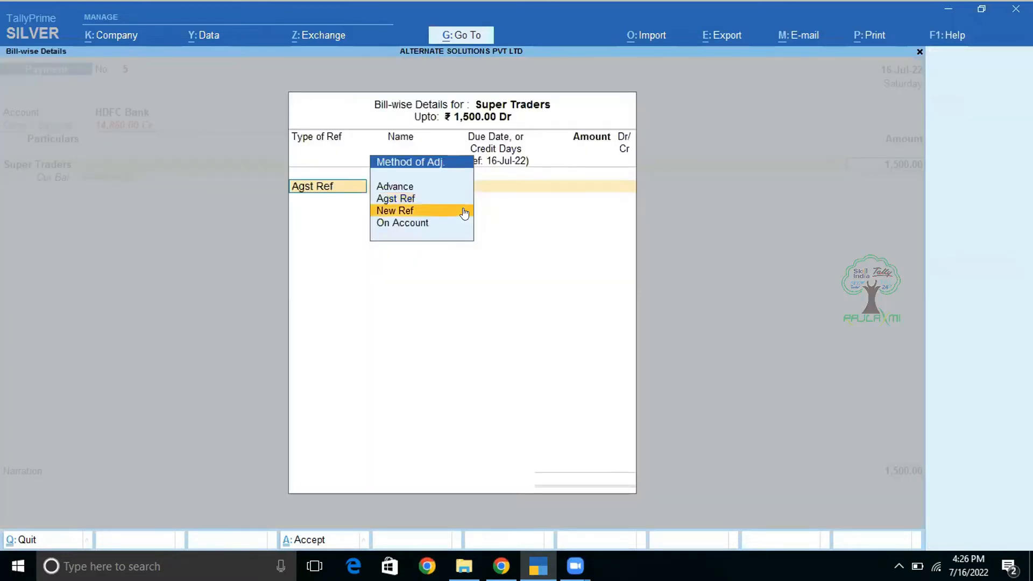
{"action": "key", "text": "Return"}
{"action": "key", "text": "Return"}
{"action": "key", "text": "Return"}
{"action": "key", "text": "Return"}
{"action": "key", "text": "Return"}
Step: Set the HDFC Bank allocation's transaction type to Cheque, with A/c Payee crossing
{"action": "key", "text": "BackSpace"}
{"action": "key", "text": "BackSpace"}
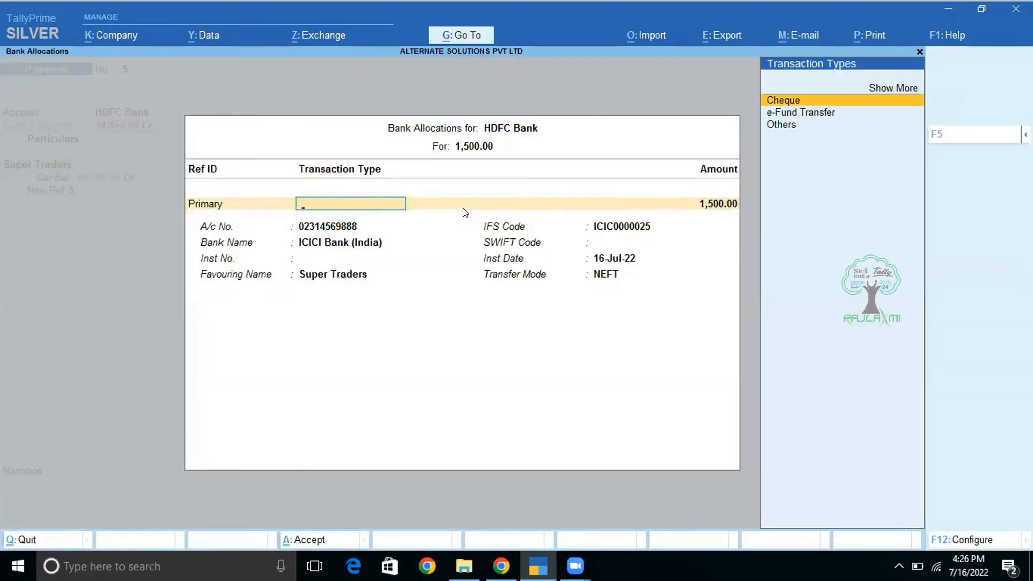
{"action": "key", "text": "Return"}
{"action": "key", "text": "Return"}
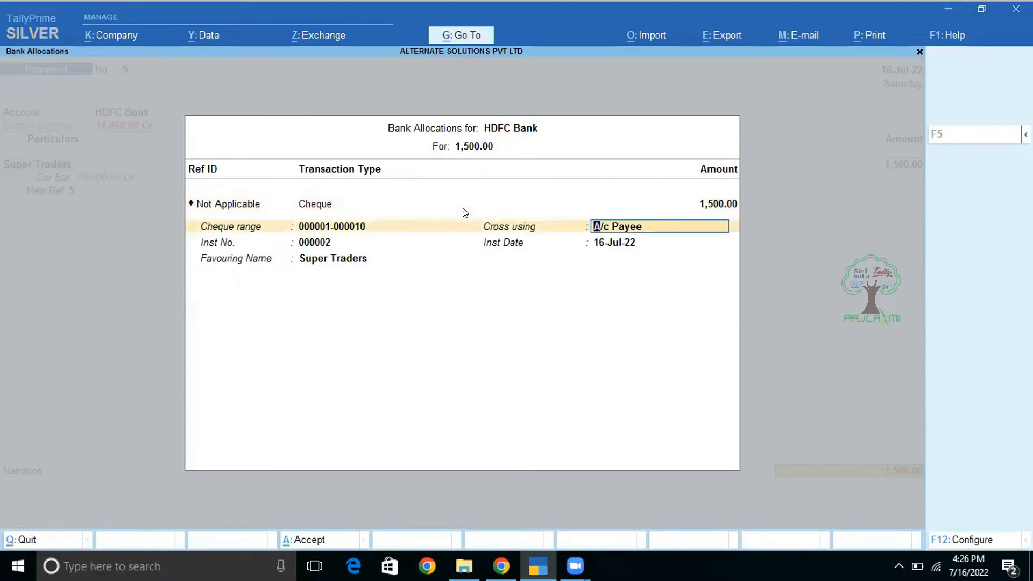
{"action": "key", "text": "Return"}
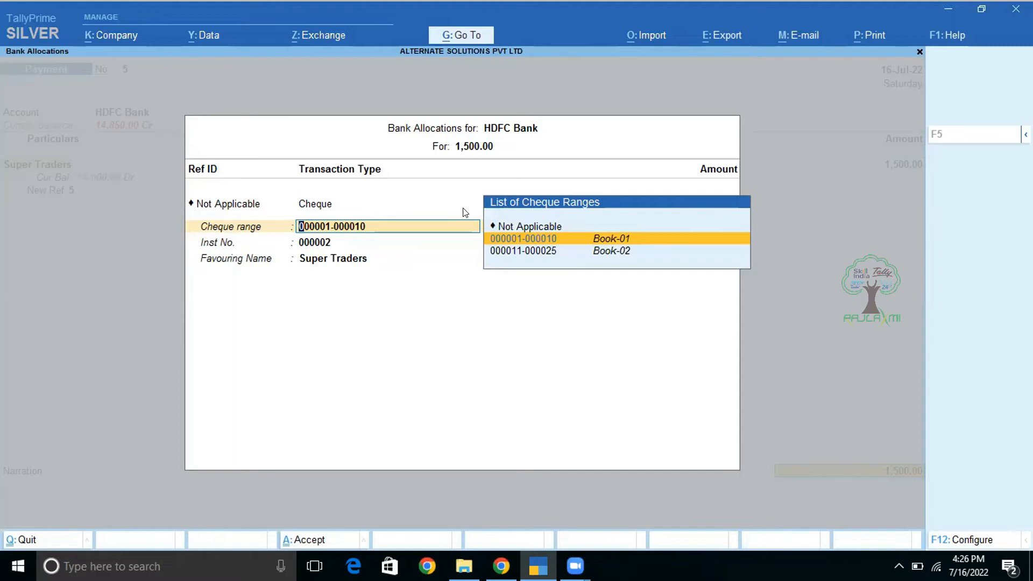
{"action": "key", "text": "Down"}
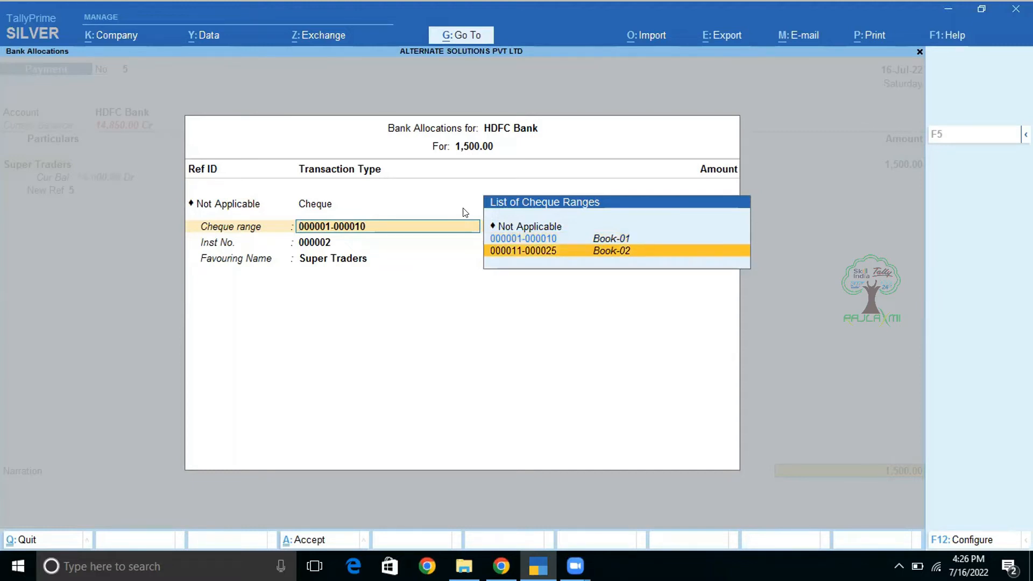
{"action": "key", "text": "Return"}
{"action": "key", "text": "Return"}
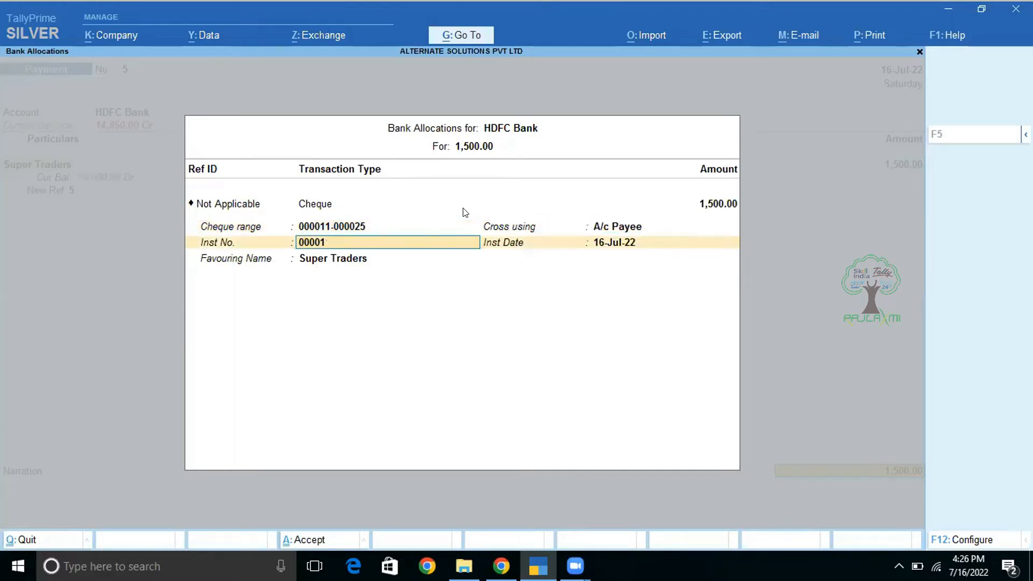
{"action": "type", "text": "2"}
{"action": "key", "text": "Return"}
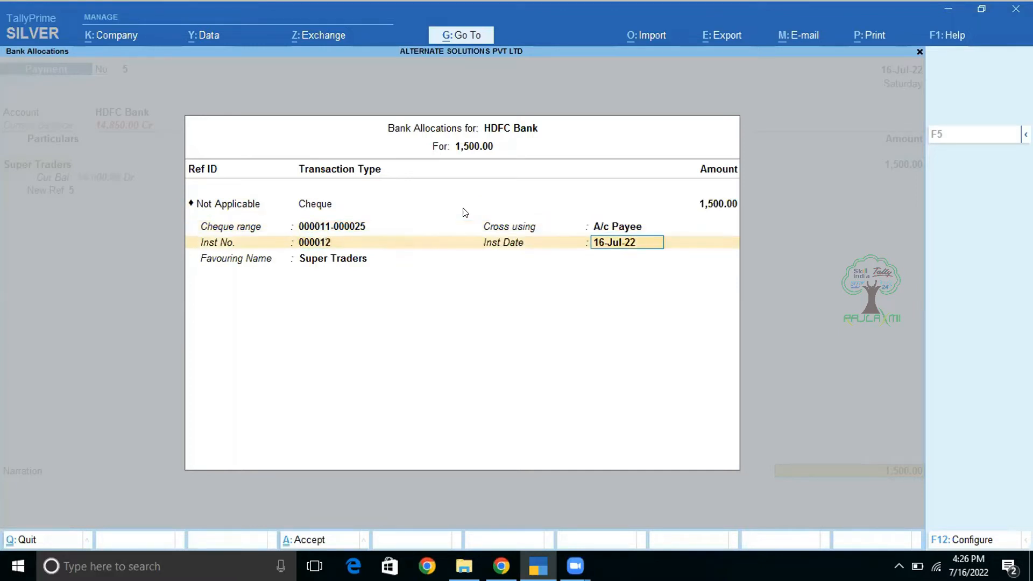
{"action": "key", "text": "Return"}
{"action": "key", "text": "ctrl"}
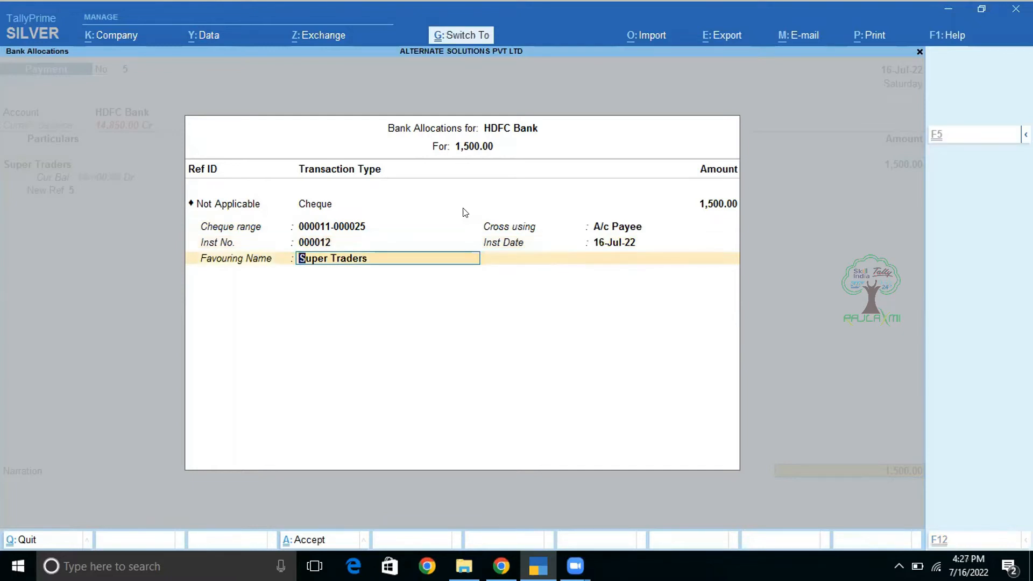
{"action": "key", "text": "ctrl+a"}
{"action": "key", "text": "Return"}
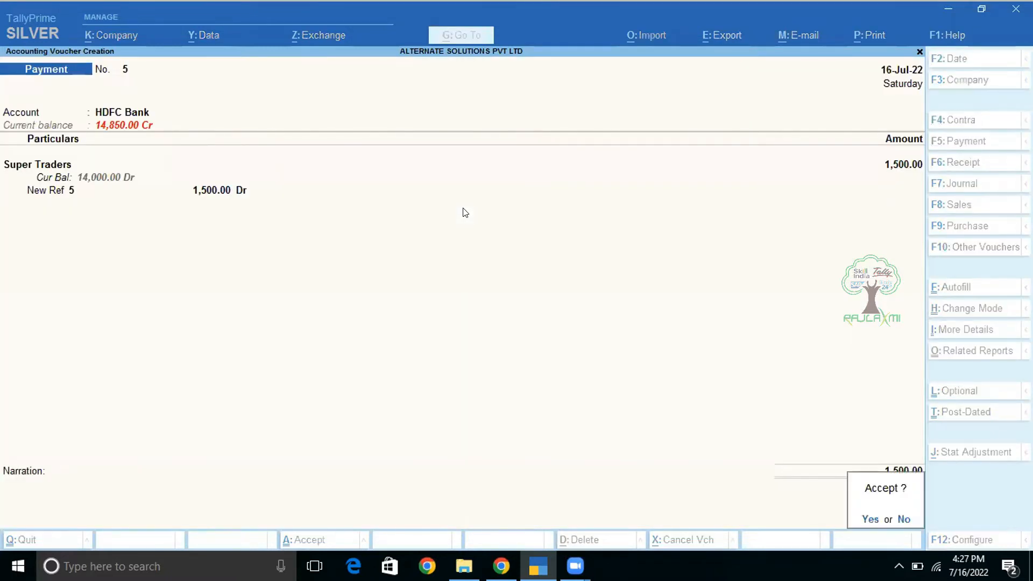
{"action": "key", "text": "y"}
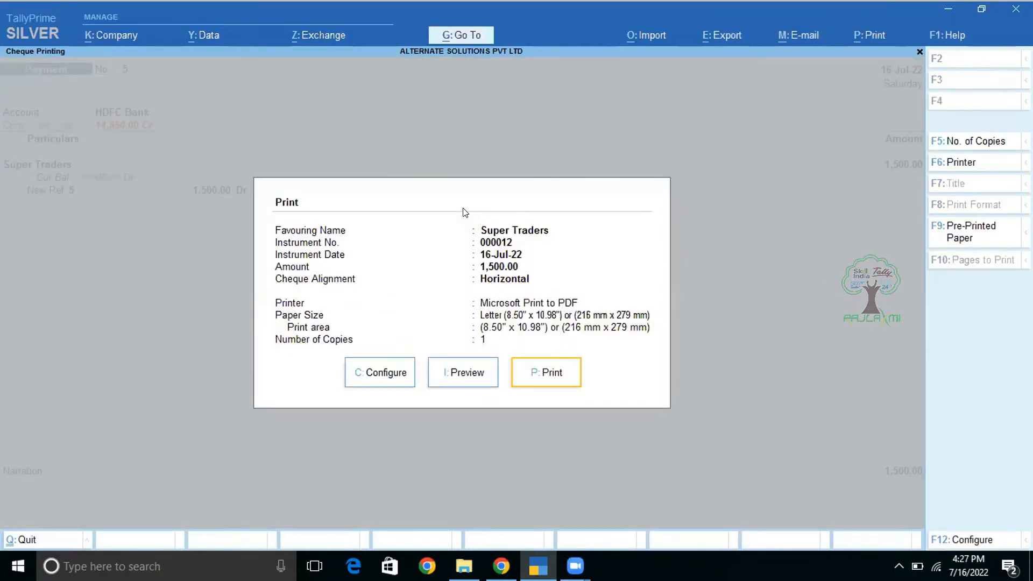
Step: Preview the 1,500 cheque to Super Traders and close its print settings without printing
{"action": "key", "text": "Left"}
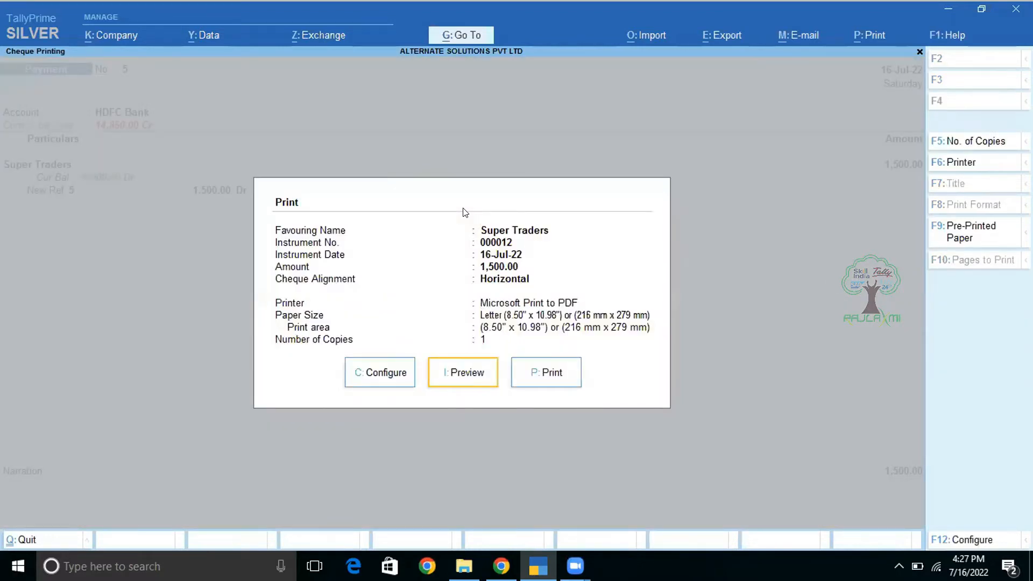
{"action": "key", "text": "Return"}
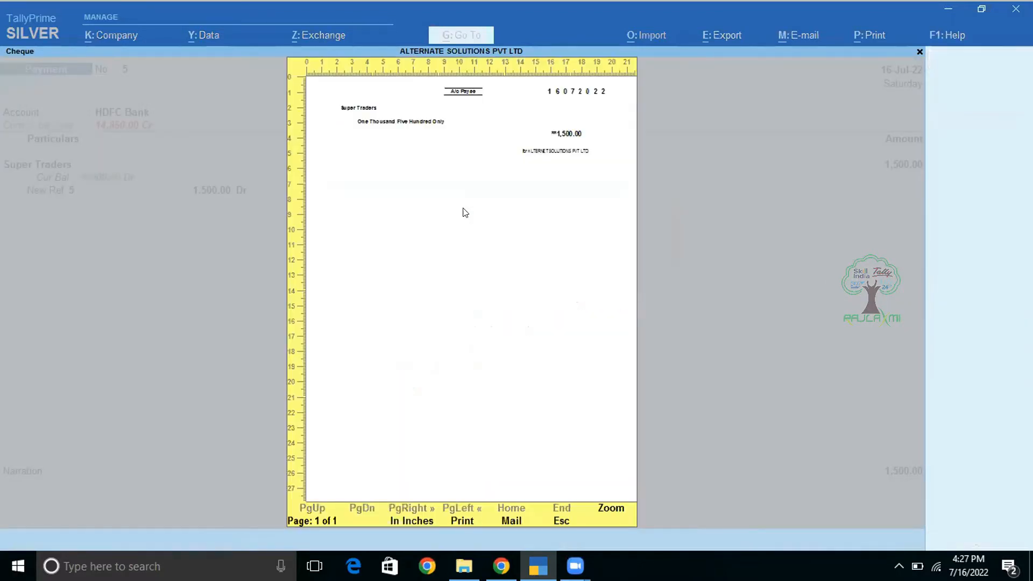
{"action": "key", "text": "Escape"}
{"action": "key", "text": "Escape"}
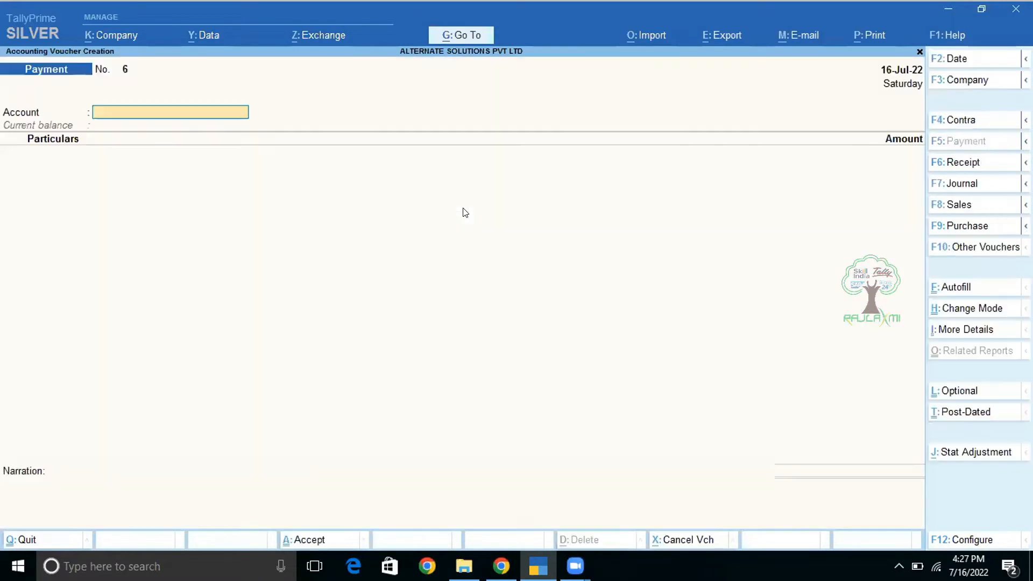
Step: Leave payment voucher entry and look at the Post-dated Summary under Banking
{"action": "key", "text": "Escape"}
{"action": "key", "text": "Down"}
{"action": "key", "text": "Down"}
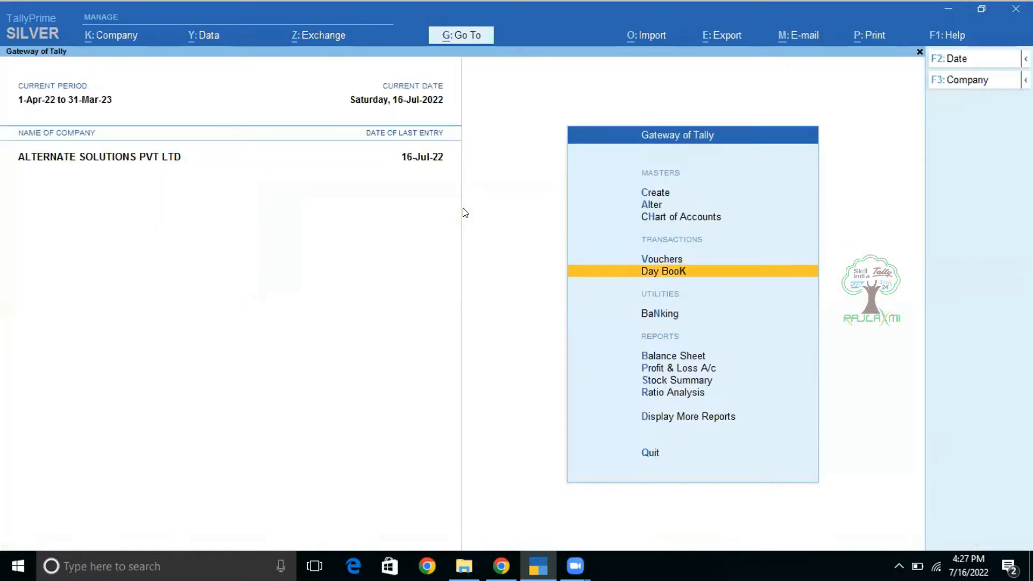
{"action": "key", "text": "Return"}
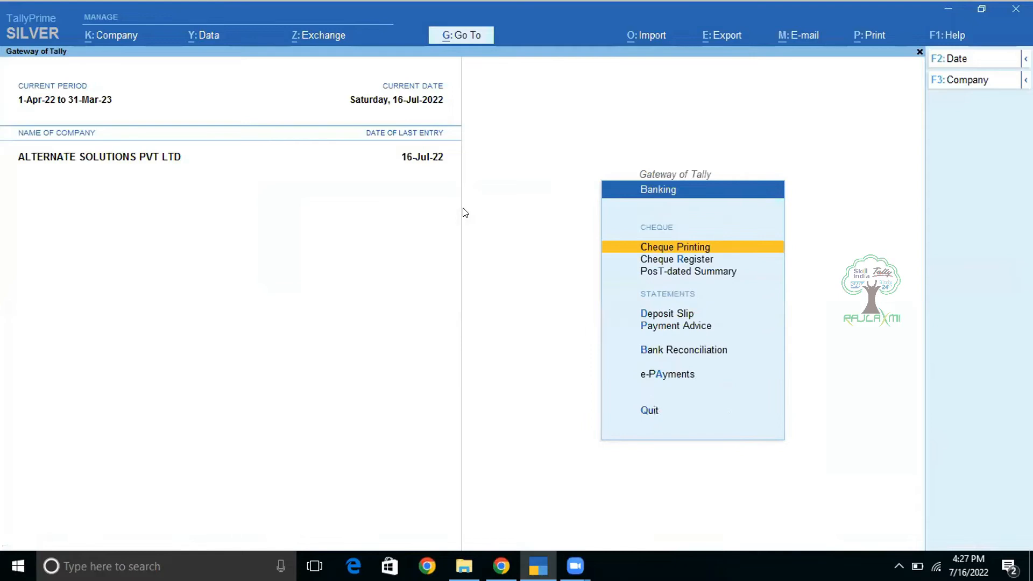
{"action": "key", "text": "Down"}
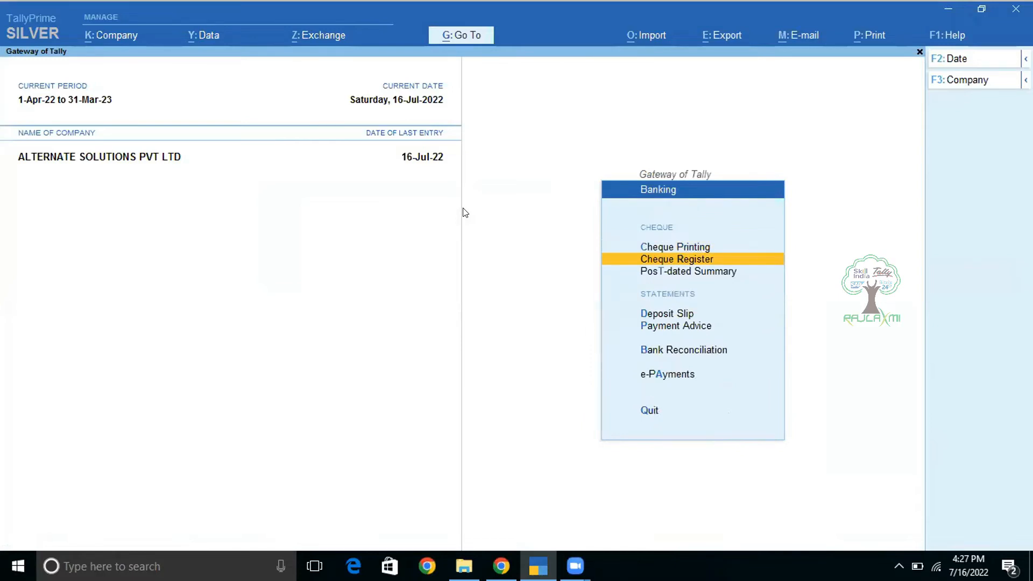
{"action": "key", "text": "Down"}
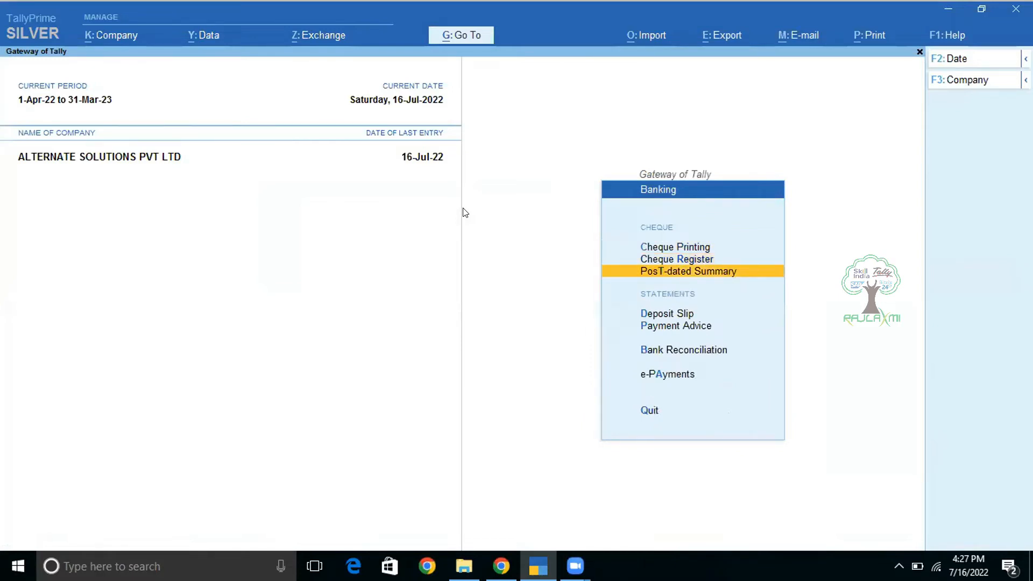
{"action": "key", "text": "Return"}
{"action": "key", "text": "Return"}
{"action": "key", "text": "Escape"}
{"action": "key", "text": "BackSpace"}
{"action": "key", "text": "Escape"}
Step: Open the Cheque Register and list HDFC Bank's available cheques by cheque book range
{"action": "key", "text": "Up"}
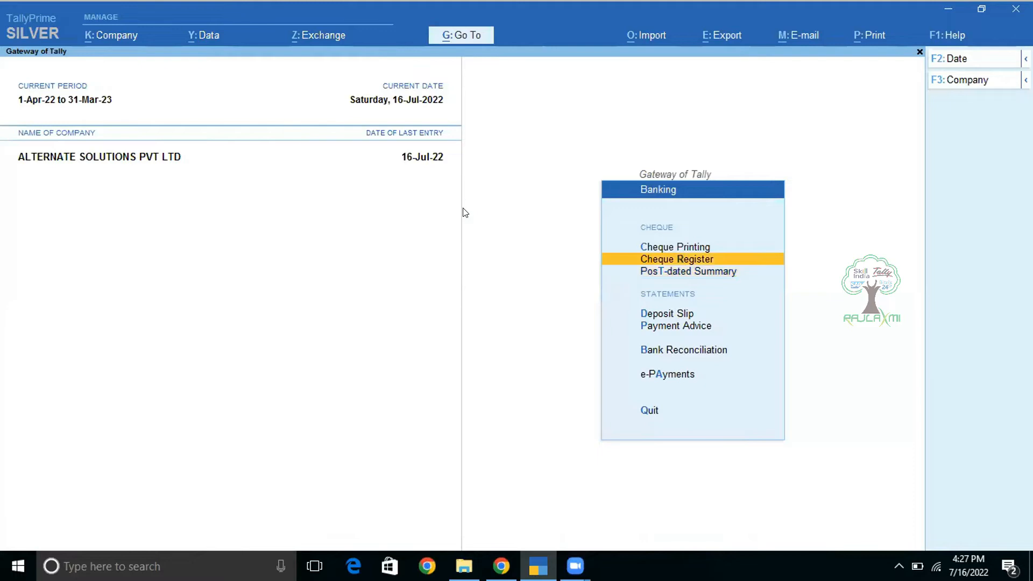
{"action": "key", "text": "Return"}
{"action": "key", "text": "Right"}
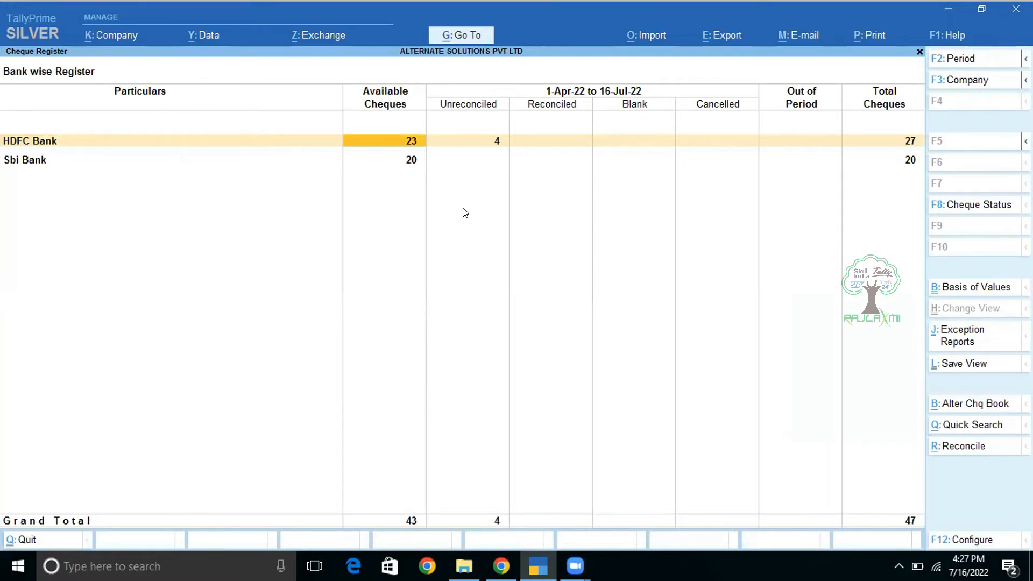
{"action": "key", "text": "Return"}
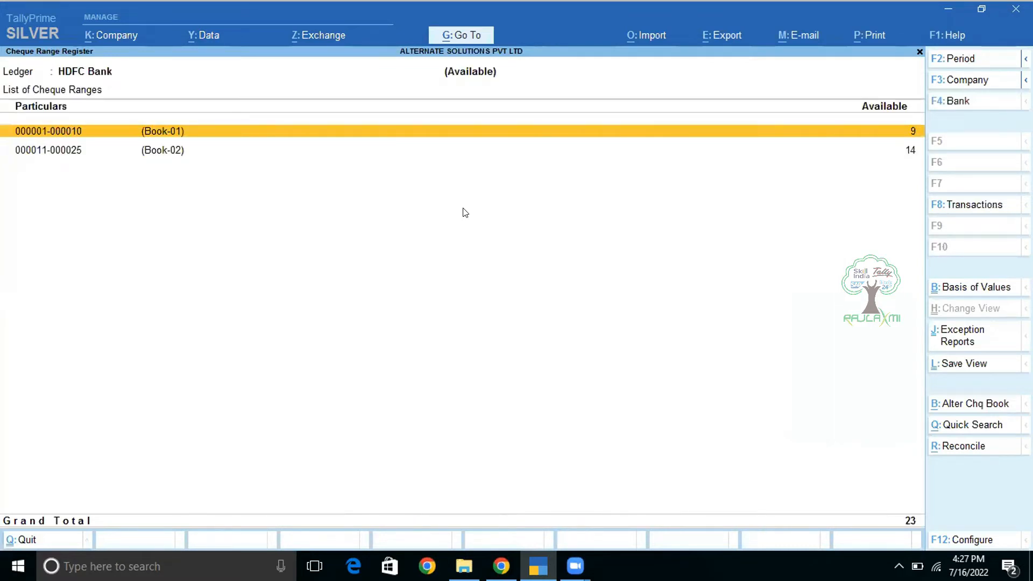
{"action": "key", "text": "Down"}
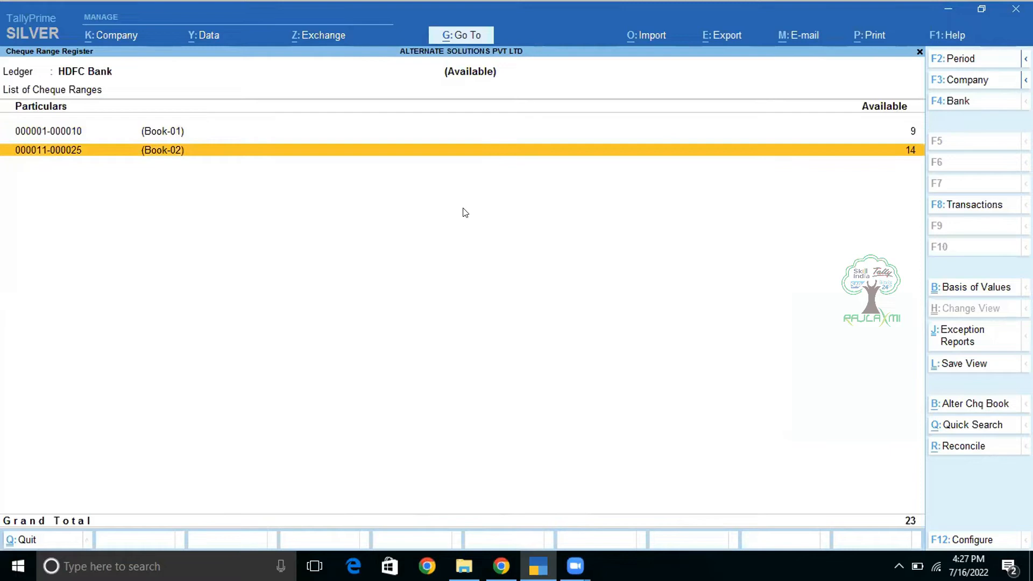
{"action": "key", "text": "Up"}
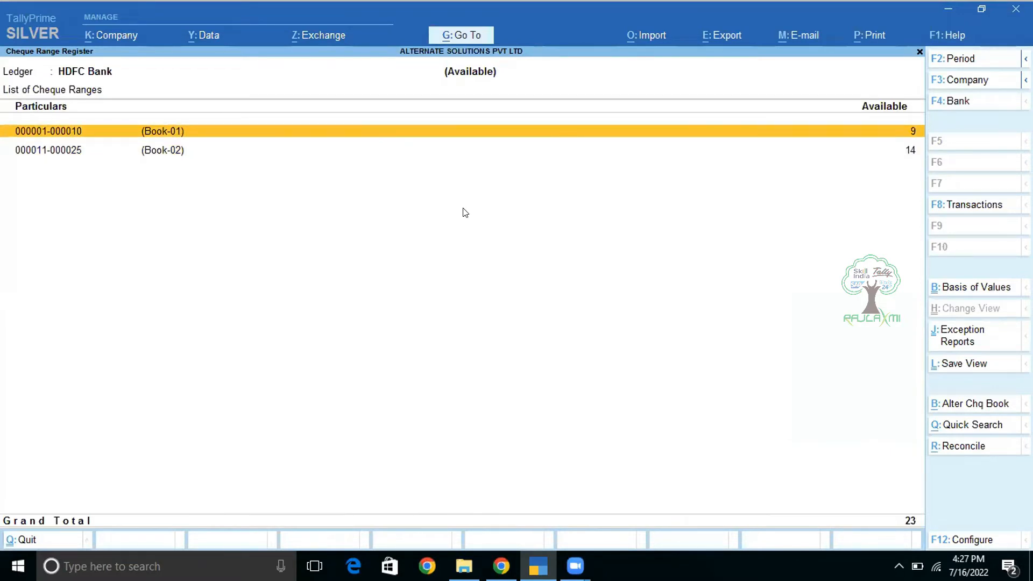
{"action": "key", "text": "Return"}
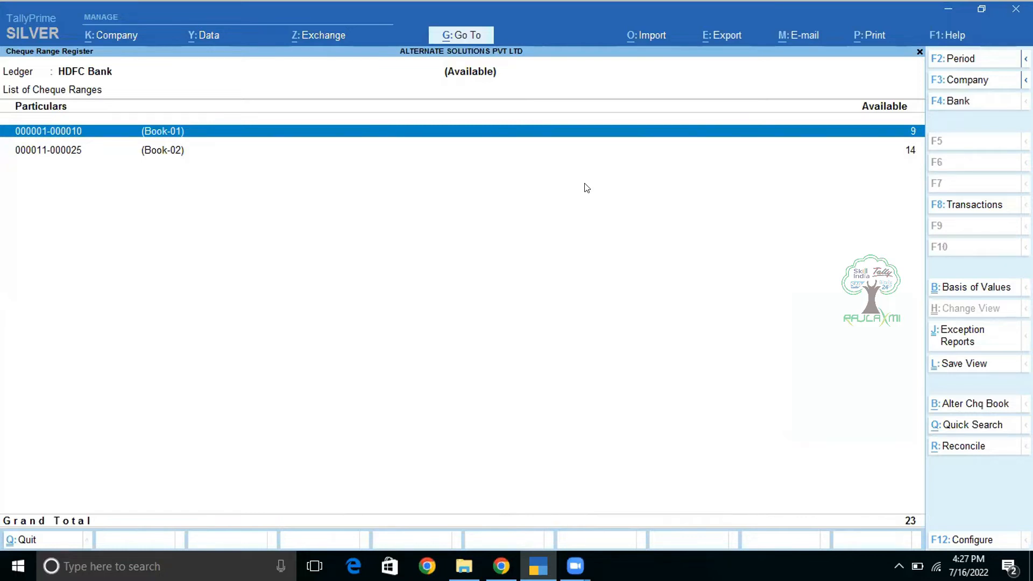
{"action": "key", "text": "space"}
{"action": "key", "text": "Down"}
{"action": "key", "text": "Up"}
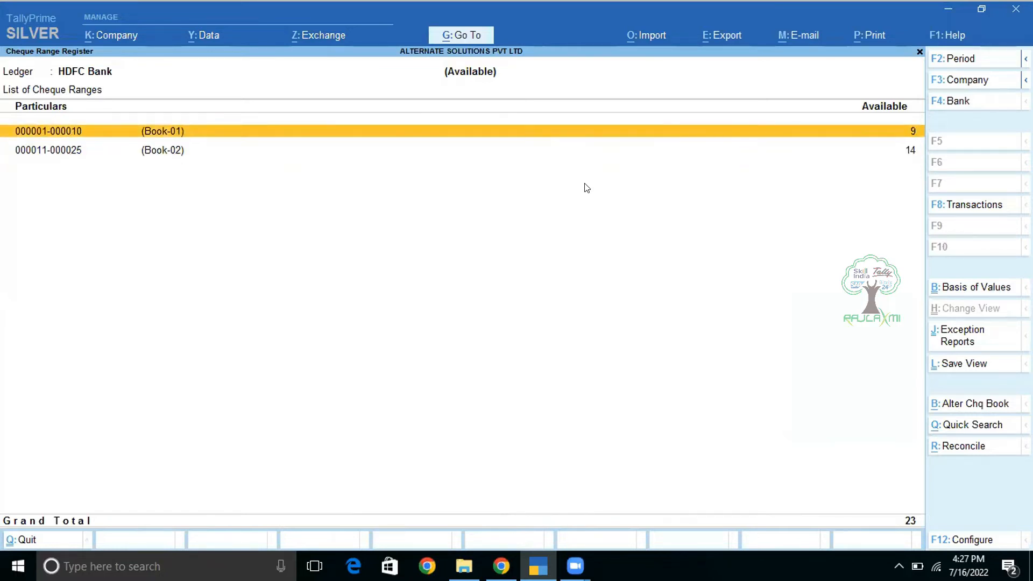
{"action": "key", "text": "Return"}
{"action": "key", "text": "Down"}
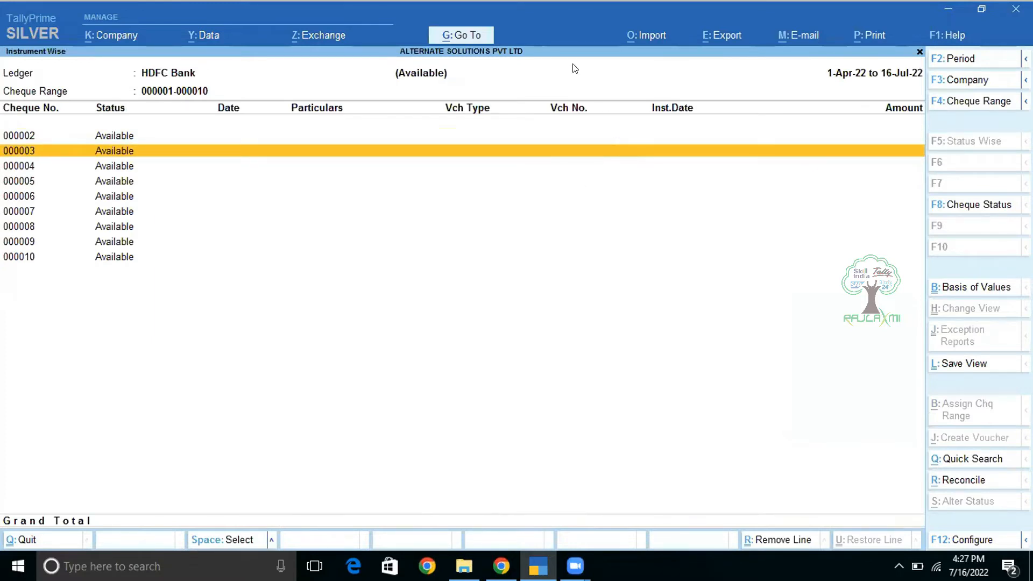
{"action": "left_click", "coordinate": [12, 140]}
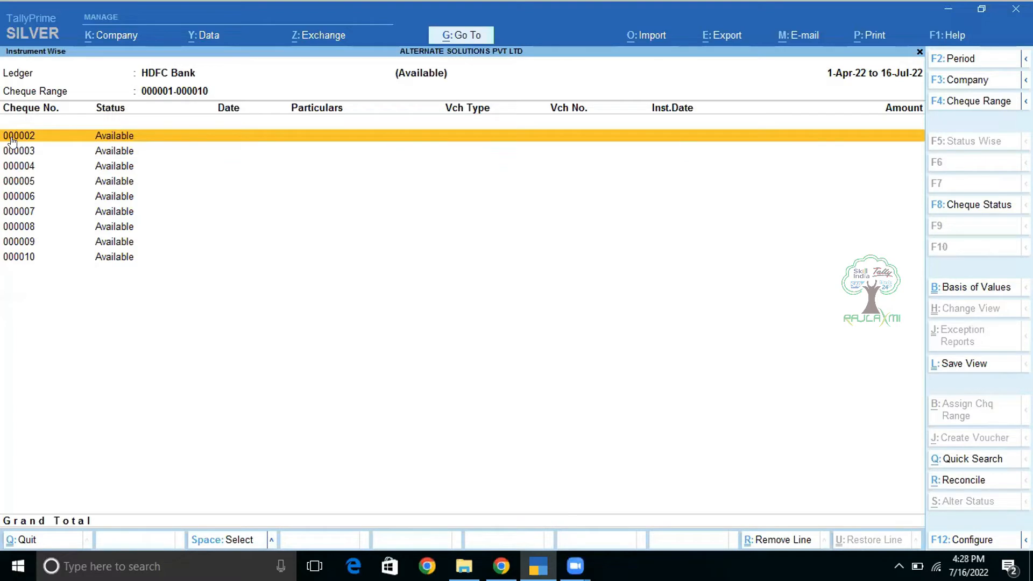
{"action": "key", "text": "Escape"}
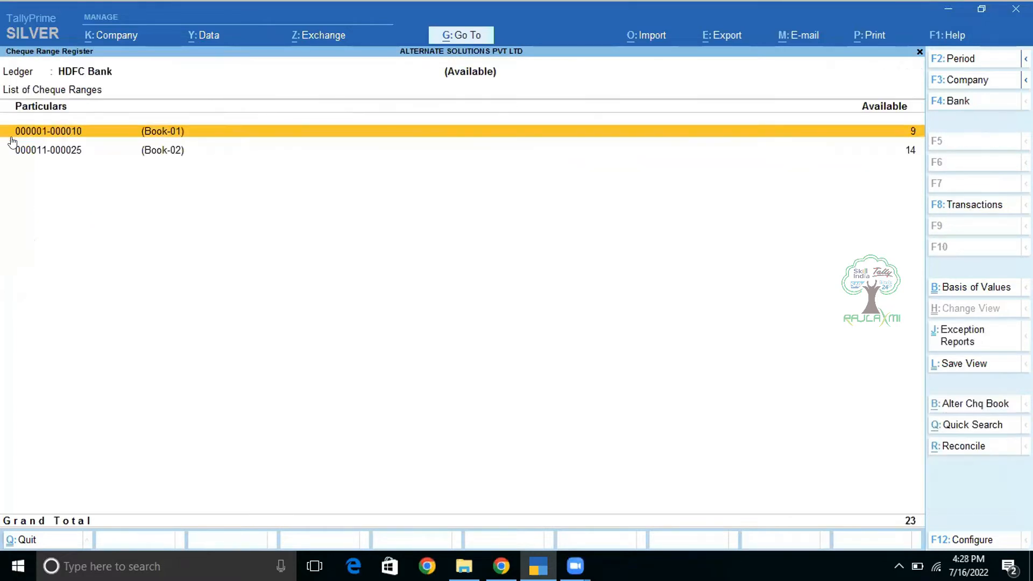
{"action": "left_click", "coordinate": [11, 145]}
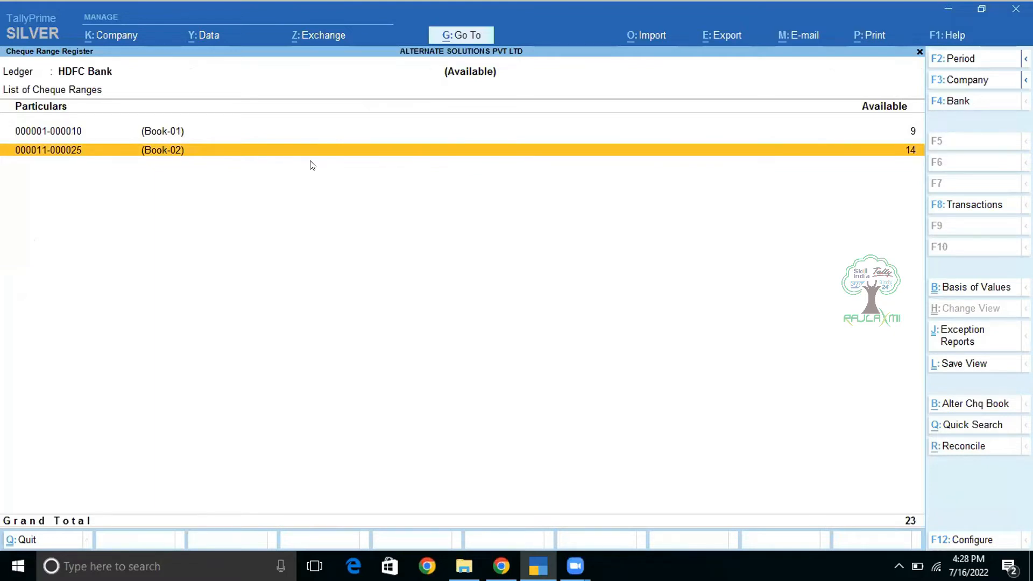
{"action": "key", "text": "Return"}
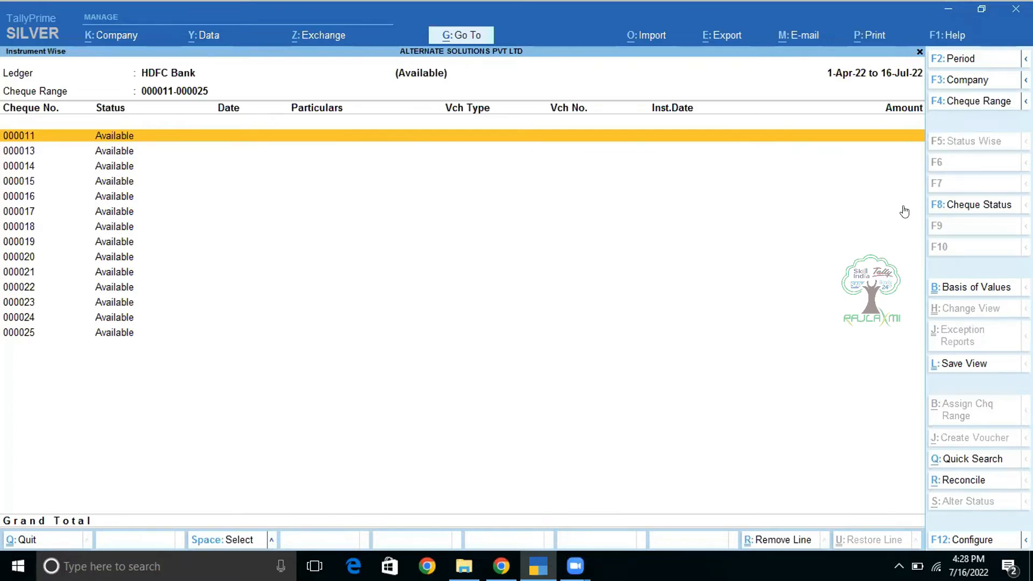
{"action": "left_click", "coordinate": [961, 210]}
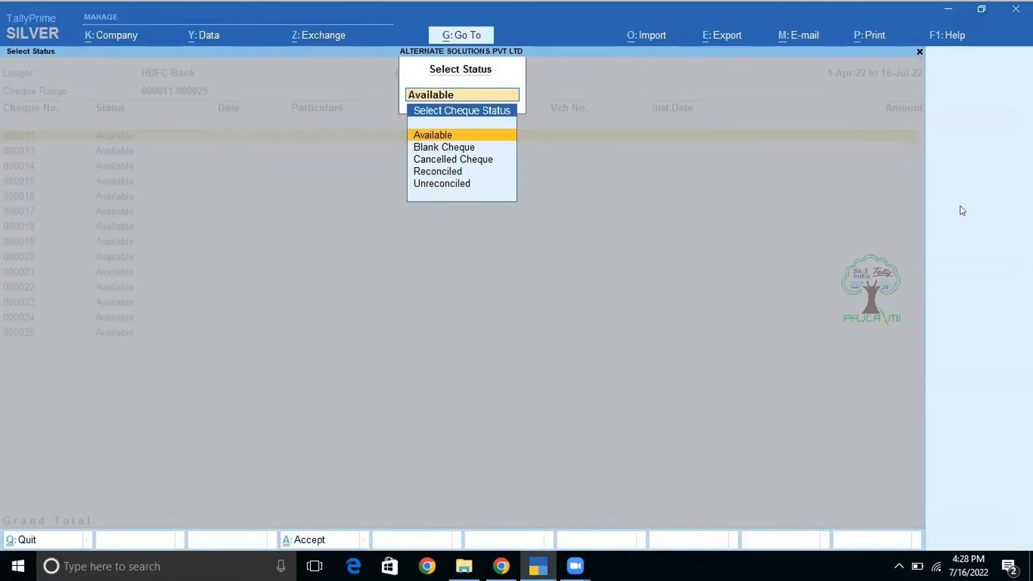
{"action": "key", "text": "Down"}
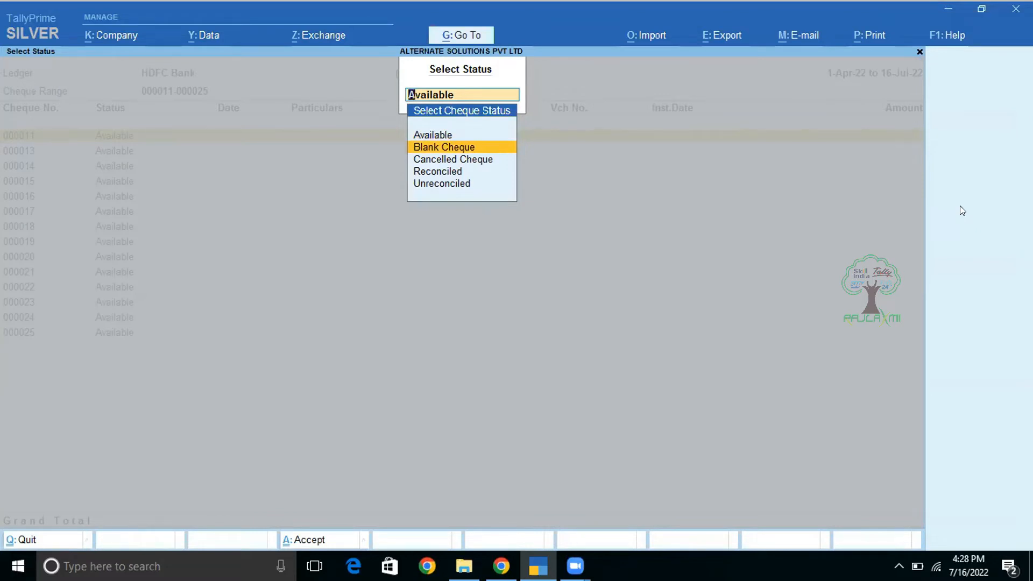
{"action": "key", "text": "Down"}
{"action": "key", "text": "Down"}
{"action": "key", "text": "Down"}
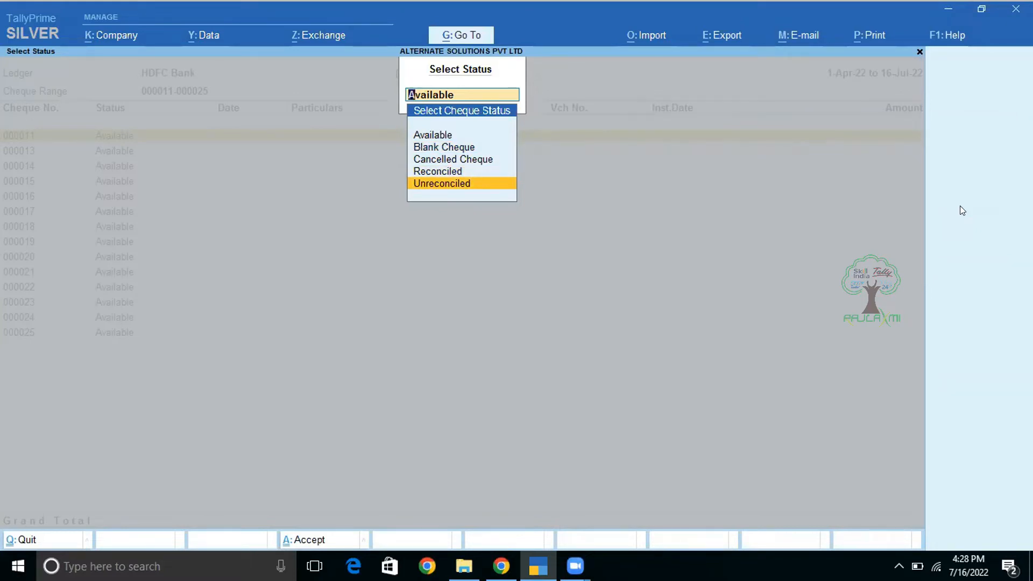
{"action": "key", "text": "BackSpace"}
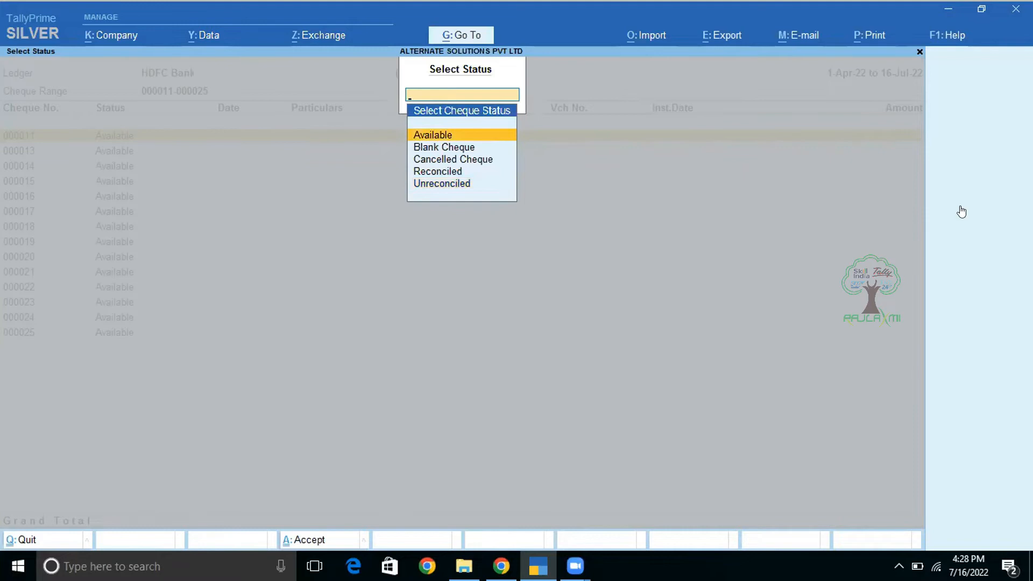
{"action": "key", "text": "Return"}
{"action": "key", "text": "Escape"}
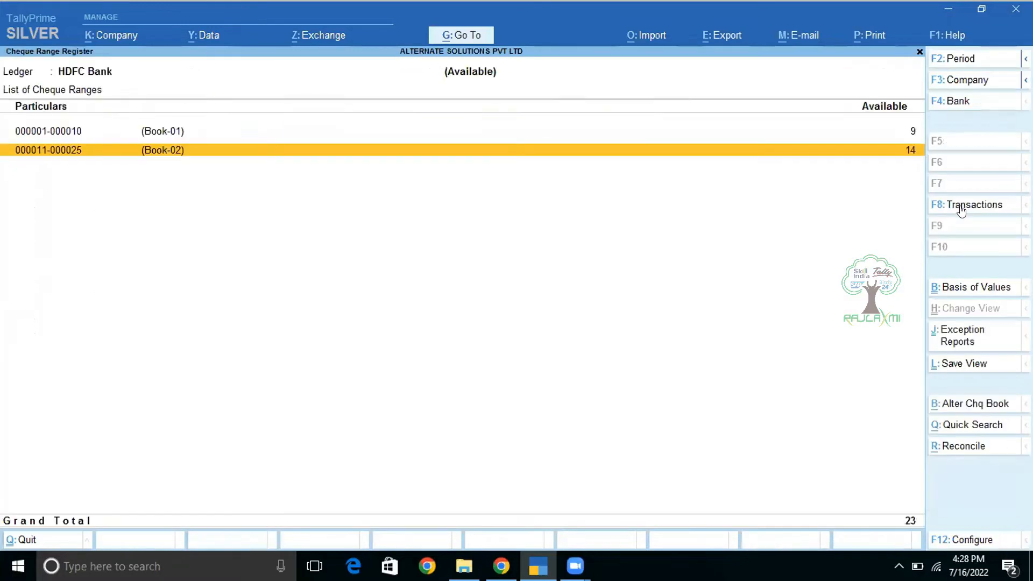
{"action": "key", "text": "Escape"}
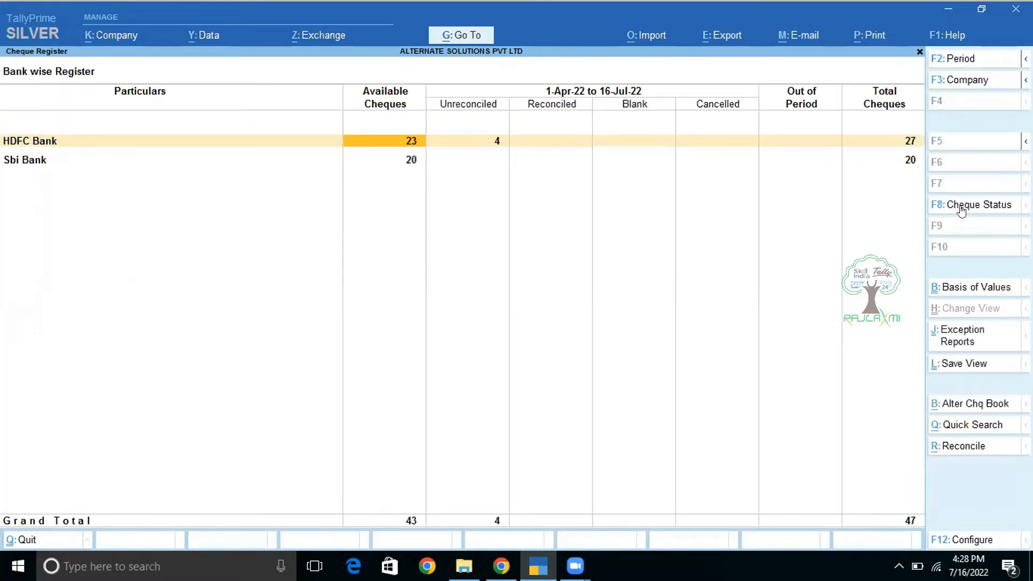
{"action": "key", "text": "Right"}
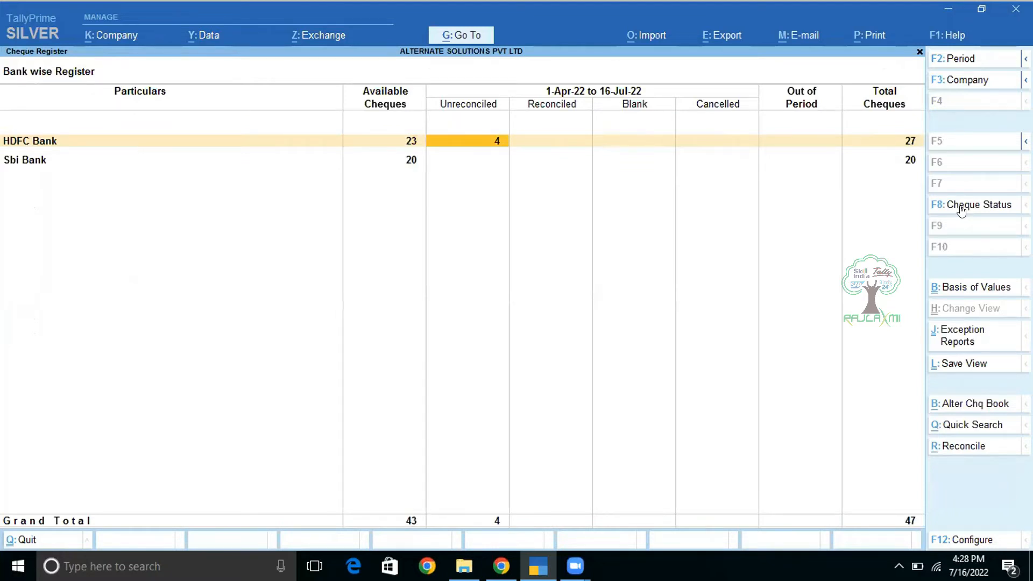
{"action": "key", "text": "Return"}
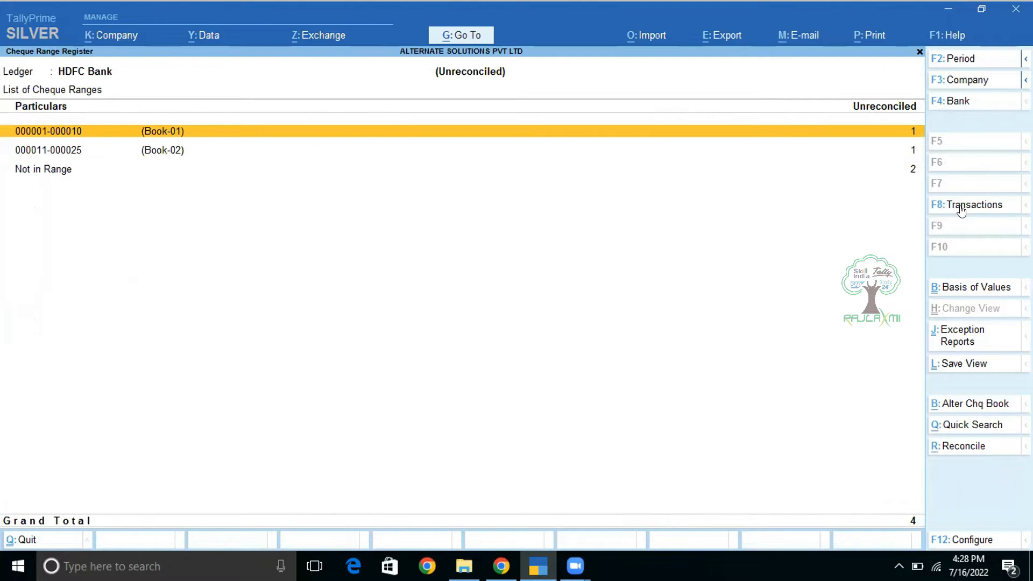
{"action": "key", "text": "Down"}
{"action": "key", "text": "Up"}
{"action": "key", "text": "Down"}
{"action": "key", "text": "Down"}
{"action": "key", "text": "Up"}
{"action": "key", "text": "Up"}
{"action": "key", "text": "Return"}
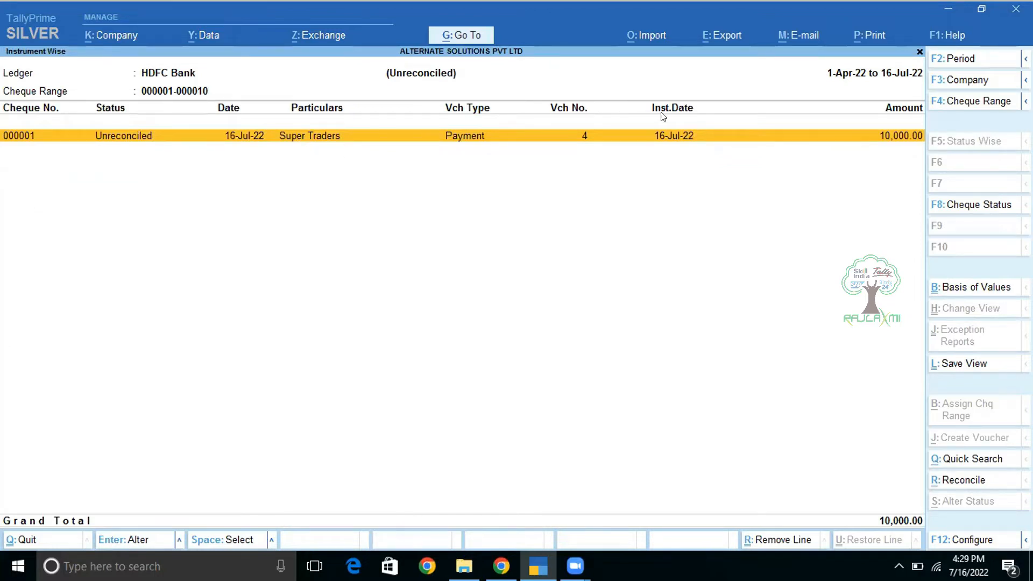
{"action": "key", "text": "Escape"}
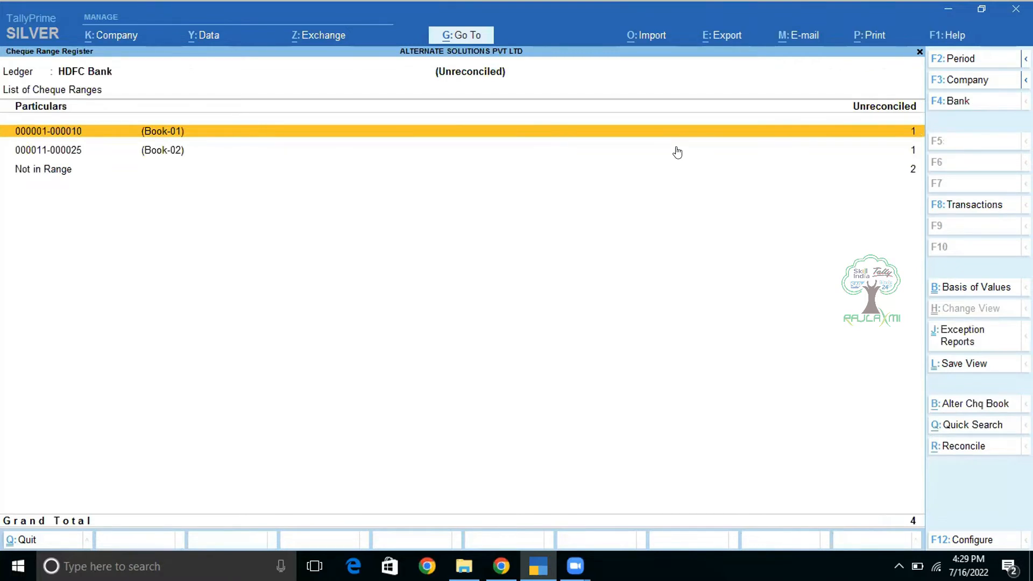
{"action": "left_click", "coordinate": [678, 152]}
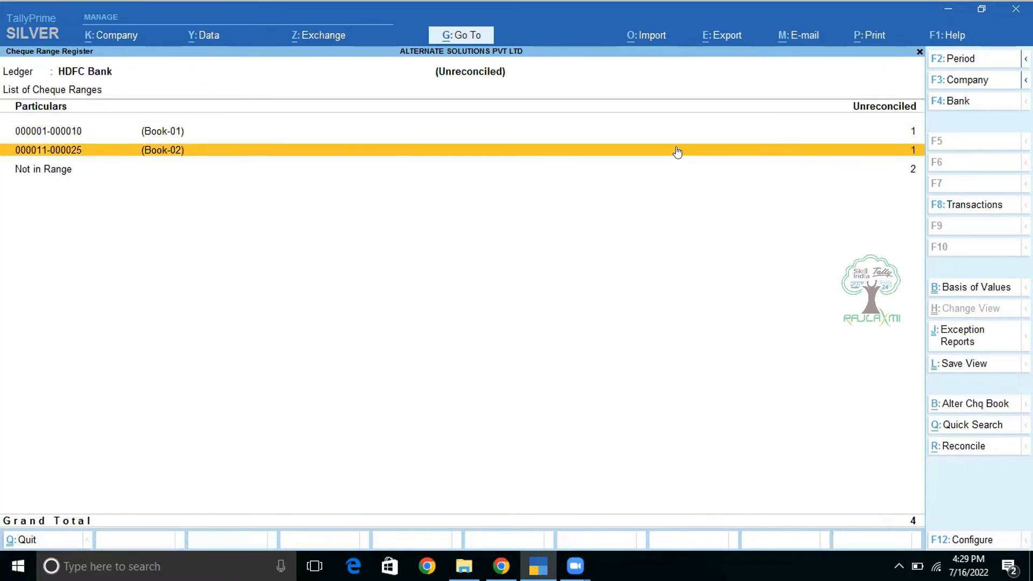
{"action": "left_click", "coordinate": [679, 149]}
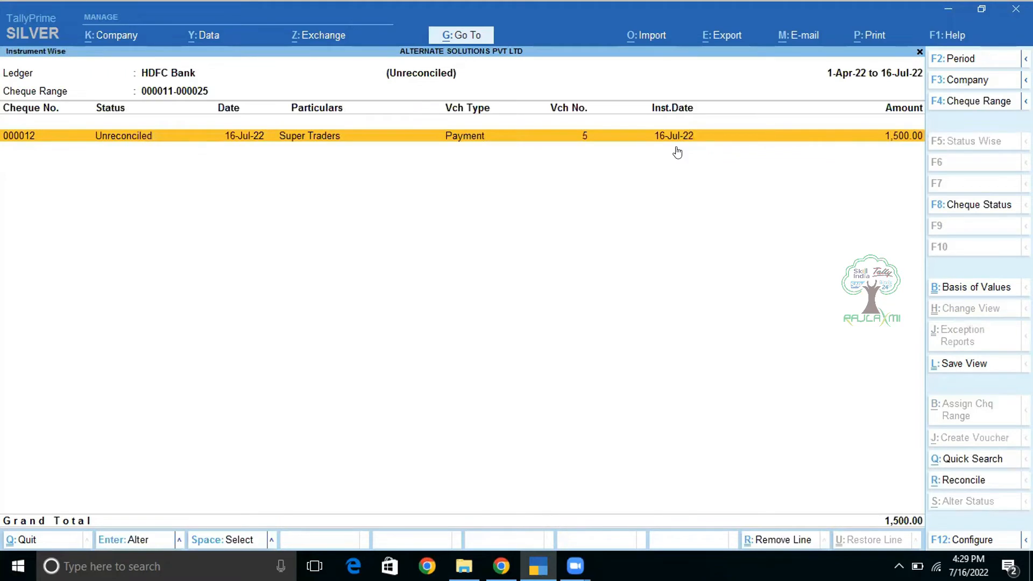
{"action": "key", "text": "Escape"}
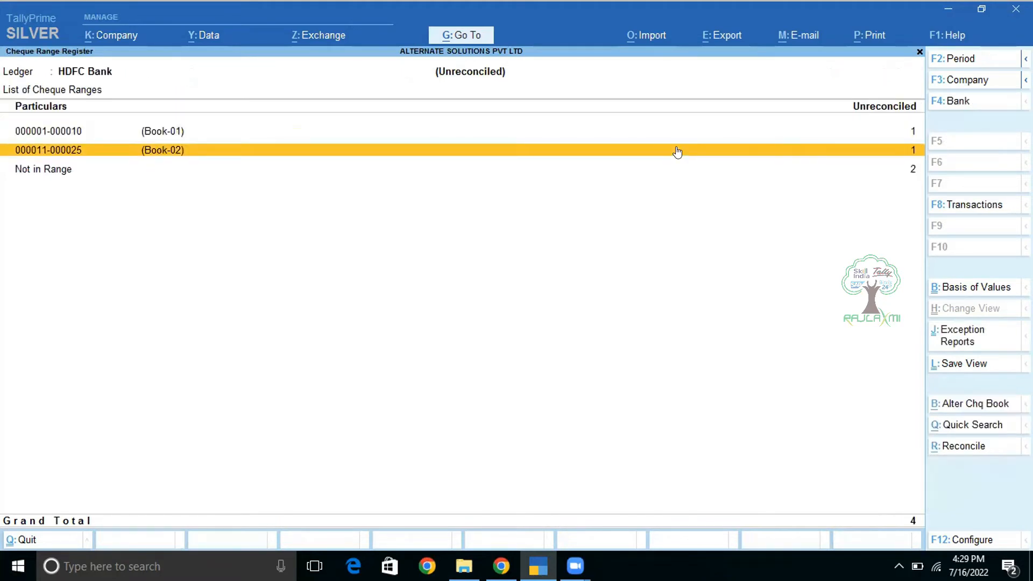
{"action": "key", "text": "Escape"}
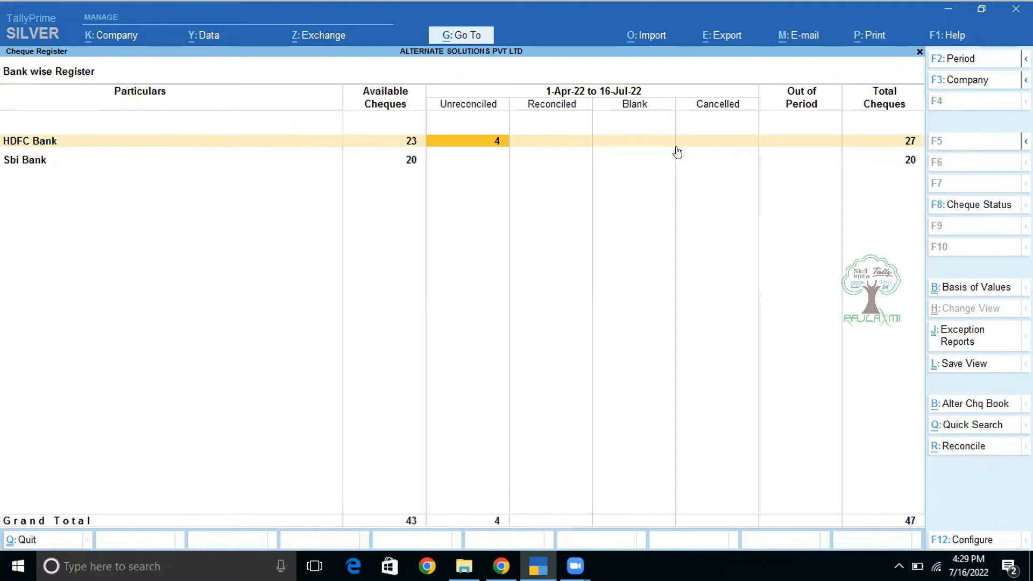
{"action": "key", "text": "Right"}
{"action": "key", "text": "Escape"}
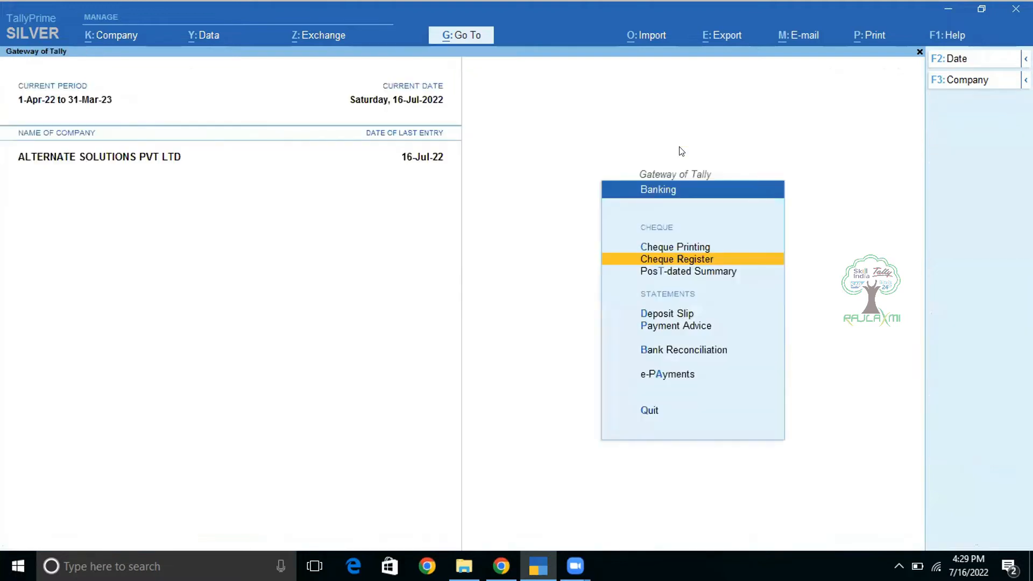
Step: Reopen the Cheque Register, view Sbi Bank's cheque ranges, and return to the Banking options
{"action": "key", "text": "Return"}
{"action": "key", "text": "Down"}
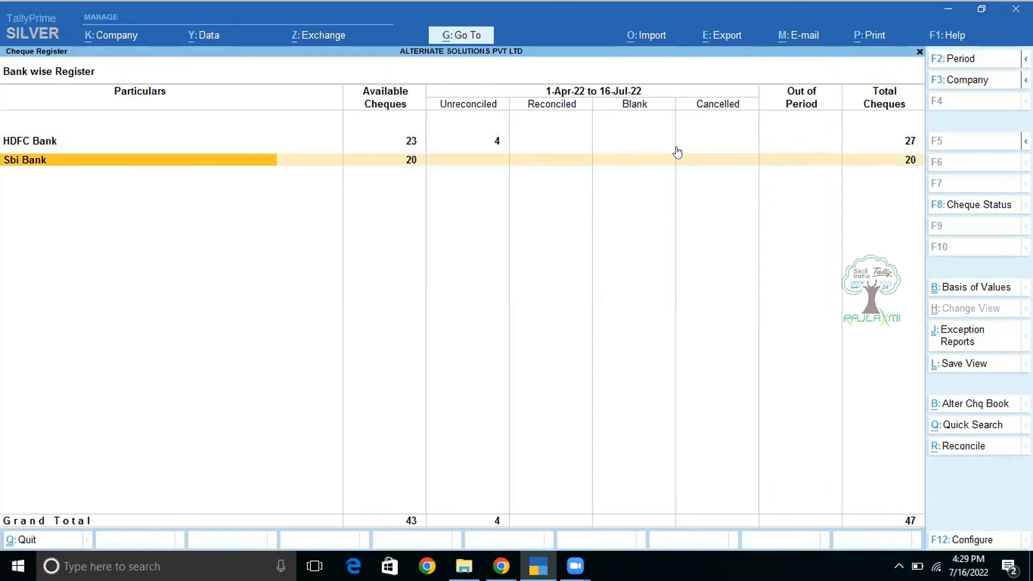
{"action": "key", "text": "Return"}
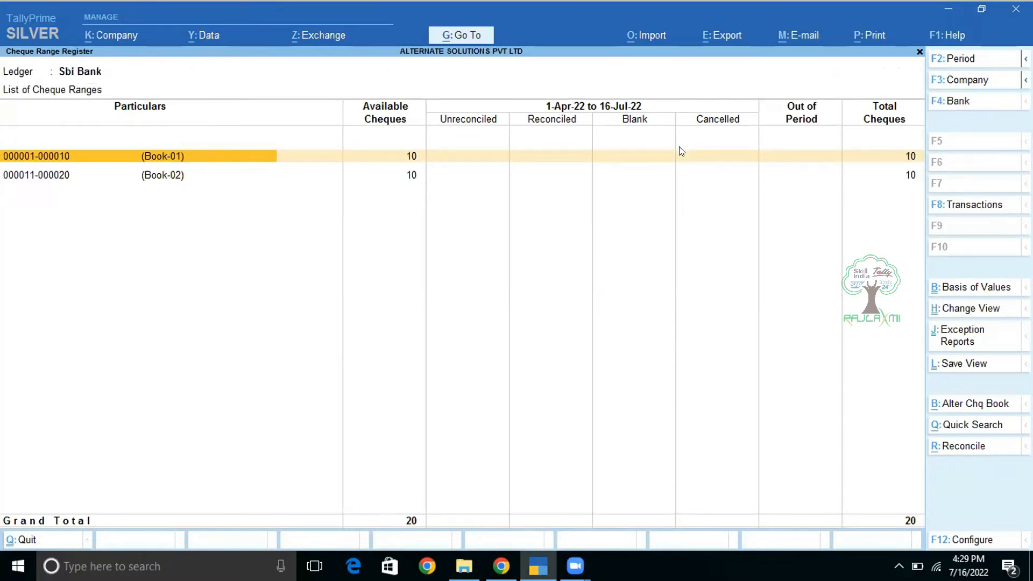
{"action": "key", "text": "Escape"}
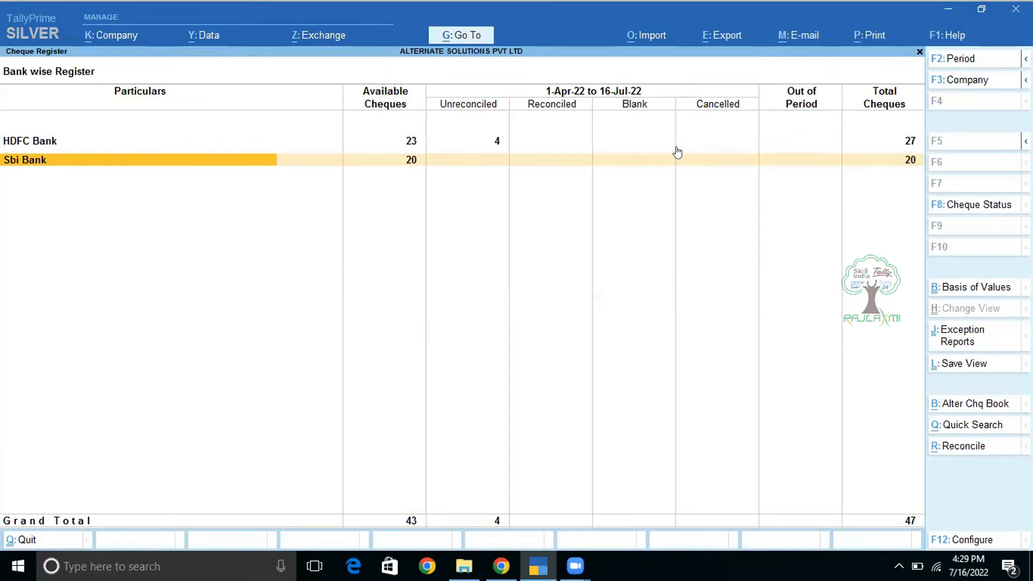
{"action": "key", "text": "Escape"}
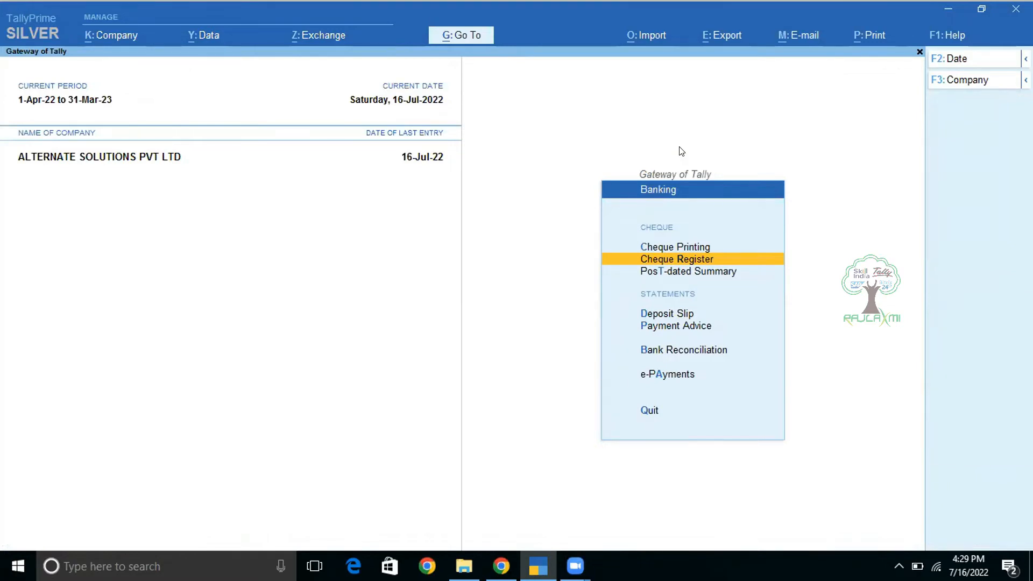
Step: Leave the Banking options, open a new payment voucher, and choose HDFC Bank as its account
{"action": "key", "text": "Escape"}
{"action": "key", "text": "Escape"}
{"action": "key", "text": "n"}
{"action": "key", "text": "Down"}
{"action": "key", "text": "Down"}
{"action": "key", "text": "Down"}
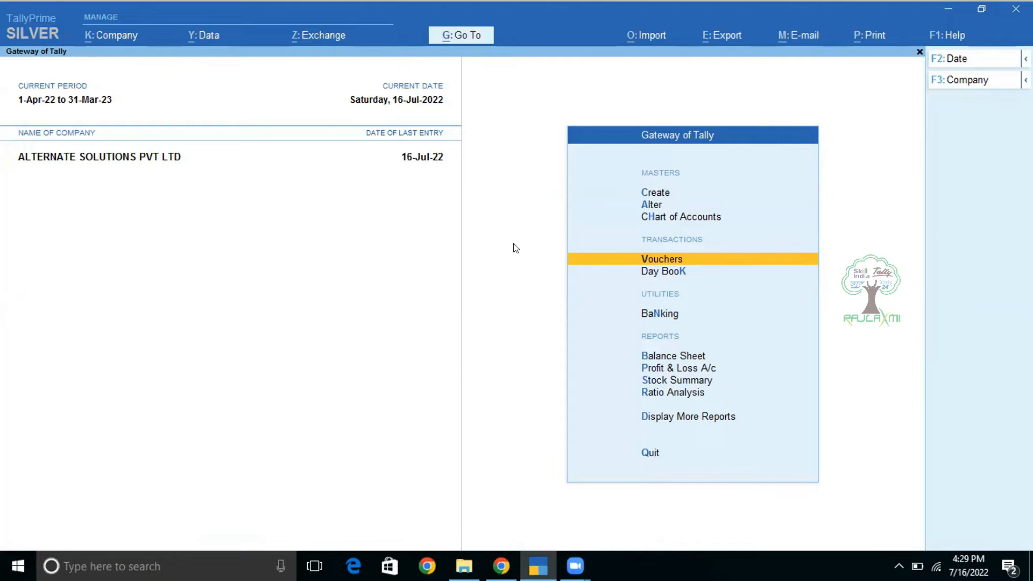
{"action": "key", "text": "Return"}
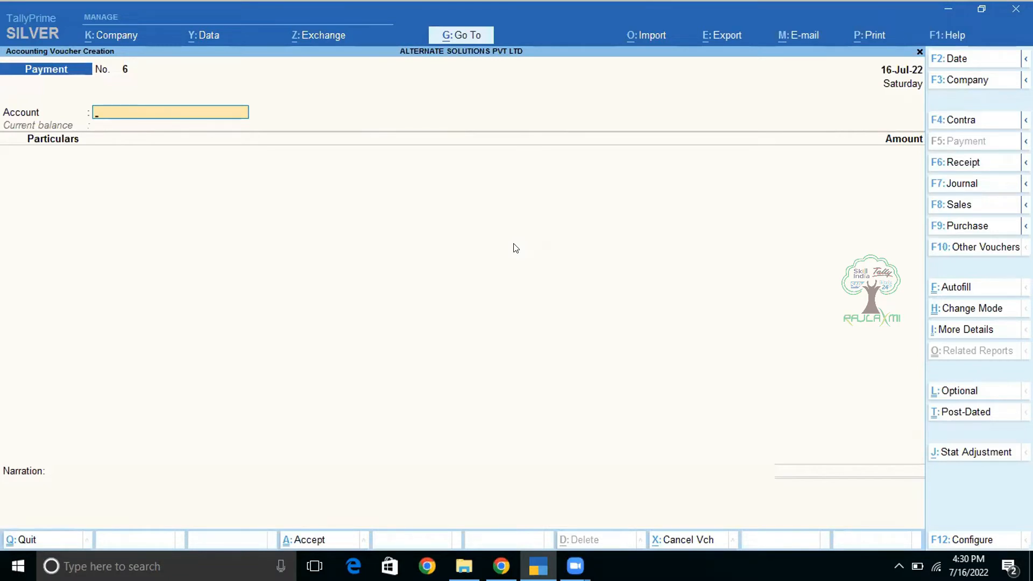
{"action": "key", "text": "Down"}
{"action": "key", "text": "Down"}
{"action": "key", "text": "Down"}
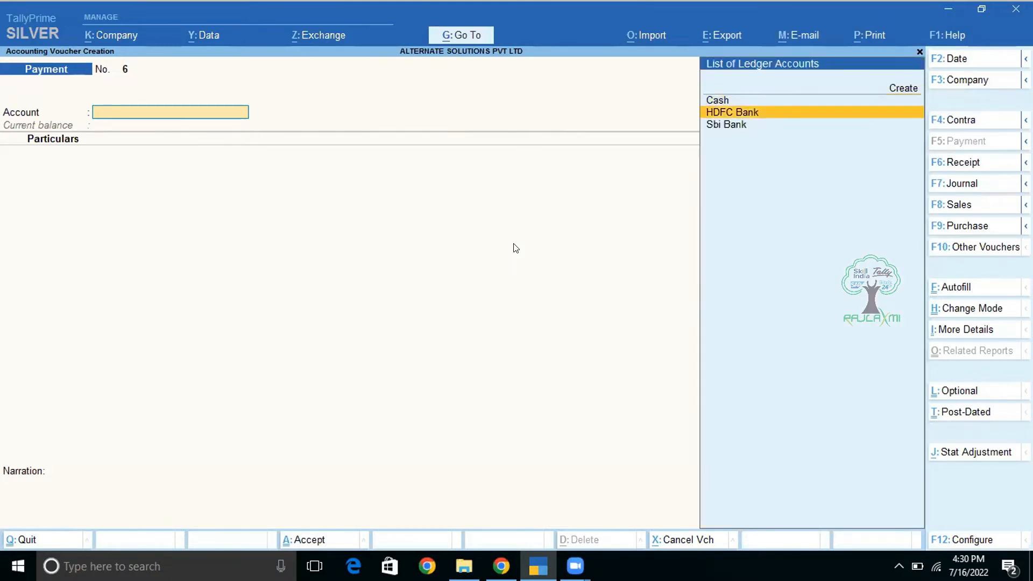
{"action": "key", "text": "Return"}
{"action": "key", "text": "BackSpace"}
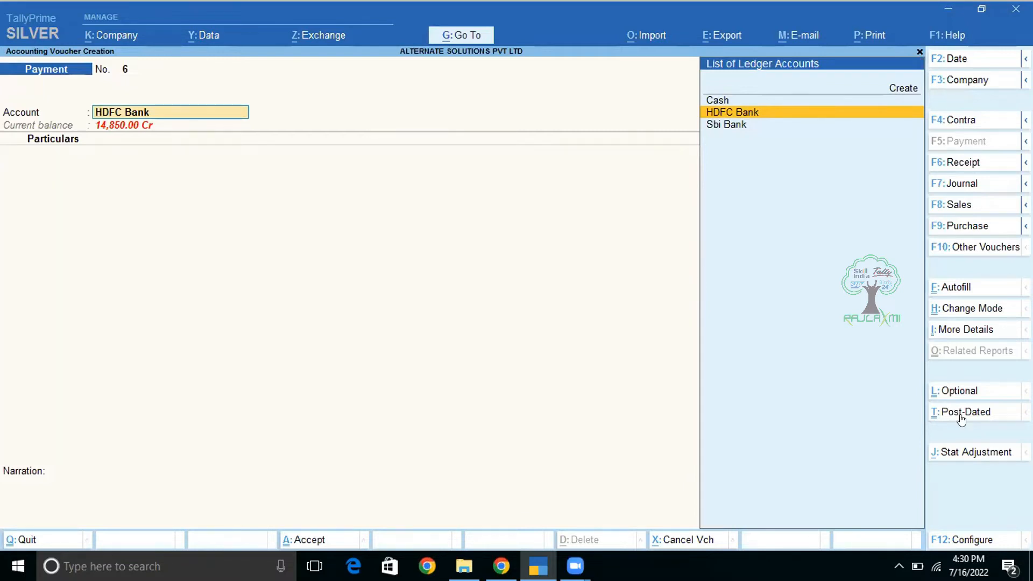
Step: Mark the payment voucher as post-dated, set its date to 18-7-2022, and keep HDFC Bank as the account
{"action": "left_click", "coordinate": [963, 417]}
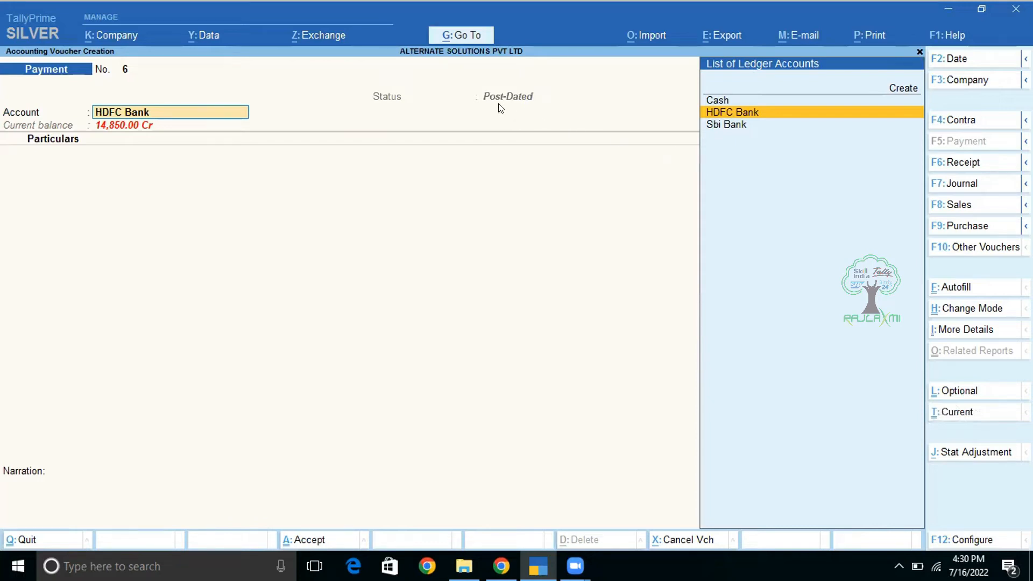
{"action": "key", "text": "Return"}
{"action": "key", "text": "BackSpace"}
{"action": "key", "text": "F2"}
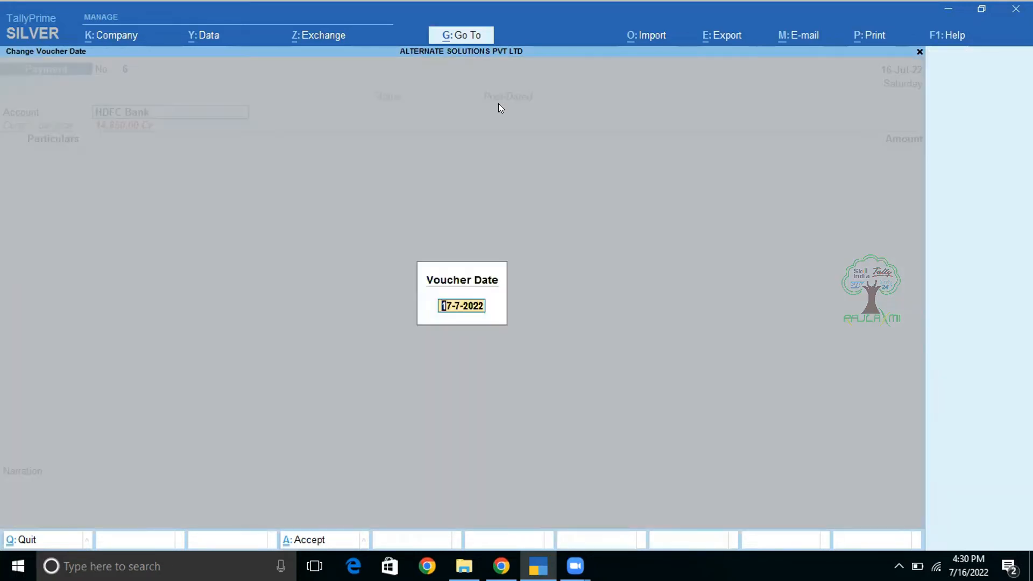
{"action": "type", "text": "18-7"}
{"action": "key", "text": "Return"}
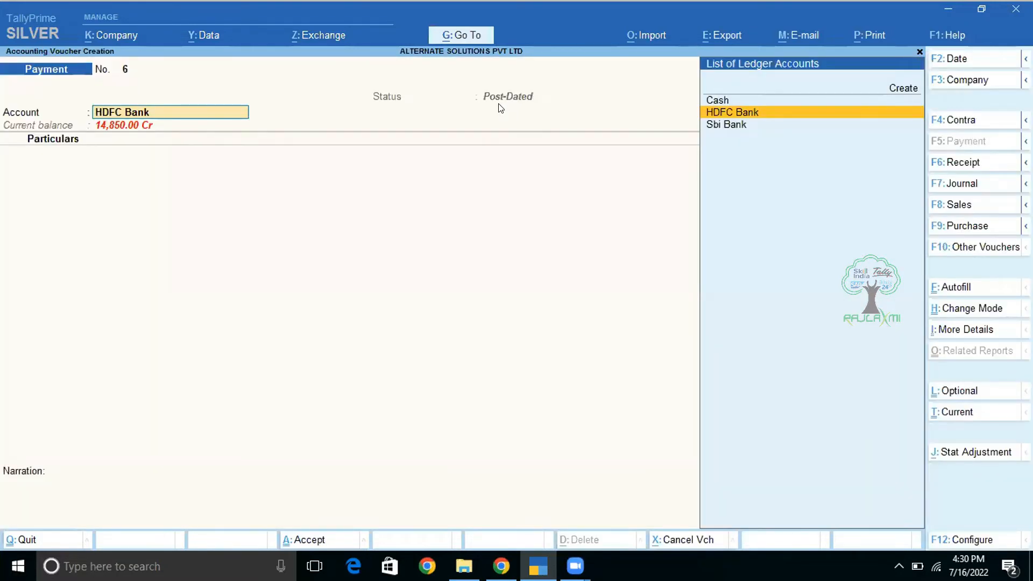
{"action": "key", "text": "Return"}
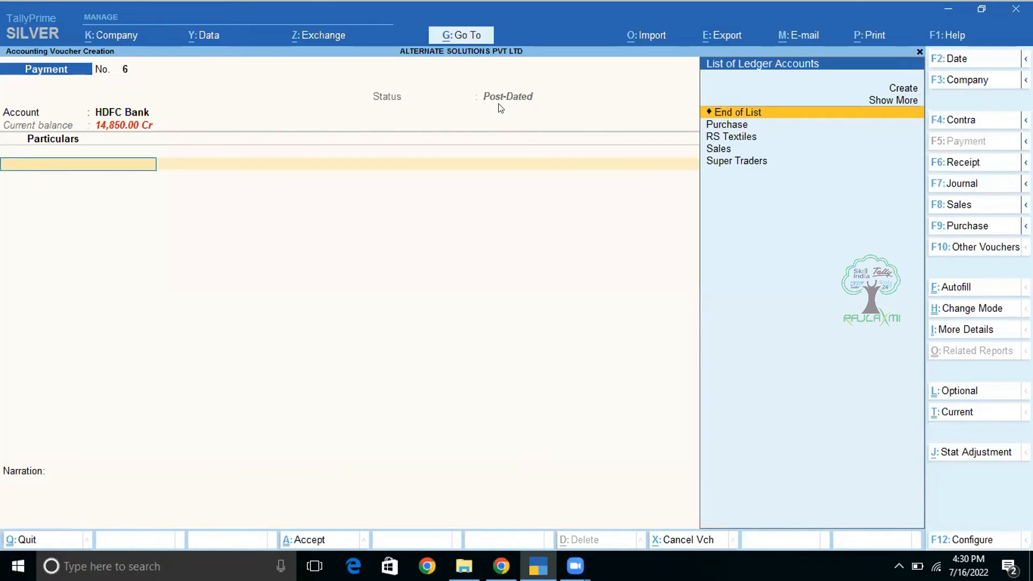
Step: Enter Super Traders as the paid party for 10,000 and allocate the amount to a New Ref named 6
{"action": "key", "text": "Down"}
{"action": "key", "text": "Down"}
{"action": "key", "text": "Down"}
{"action": "key", "text": "Down"}
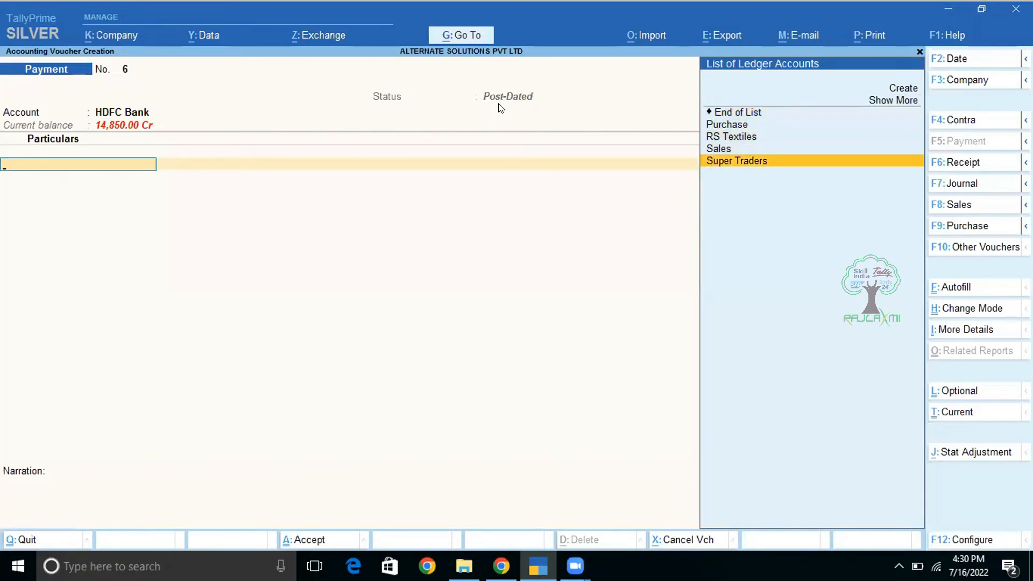
{"action": "key", "text": "Return"}
{"action": "type", "text": "10"}
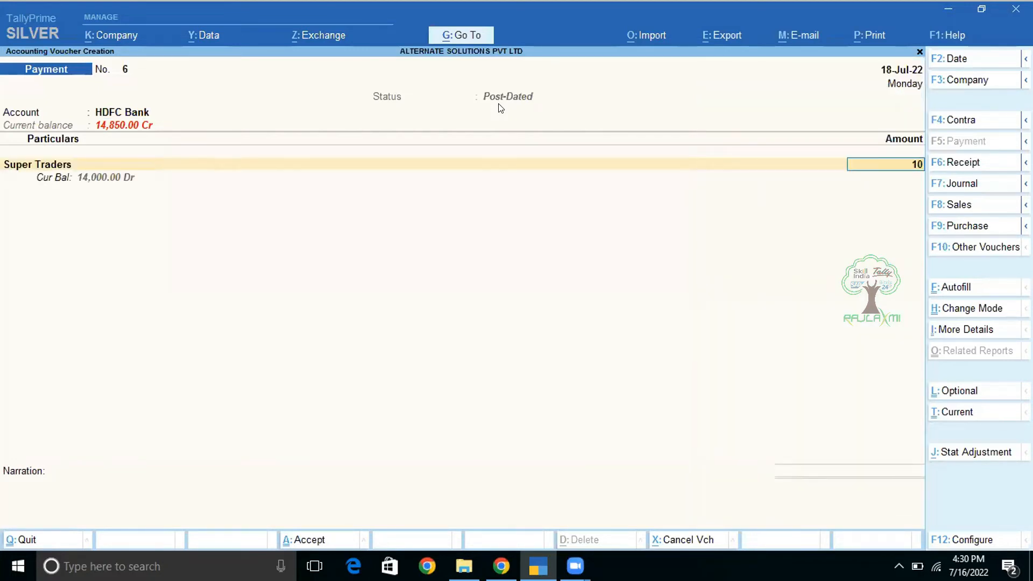
{"action": "type", "text": "000"}
{"action": "key", "text": "Return"}
{"action": "key", "text": "Down"}
{"action": "key", "text": "Return"}
{"action": "key", "text": "Return"}
{"action": "key", "text": "Return"}
{"action": "key", "text": "Return"}
{"action": "key", "text": "Return"}
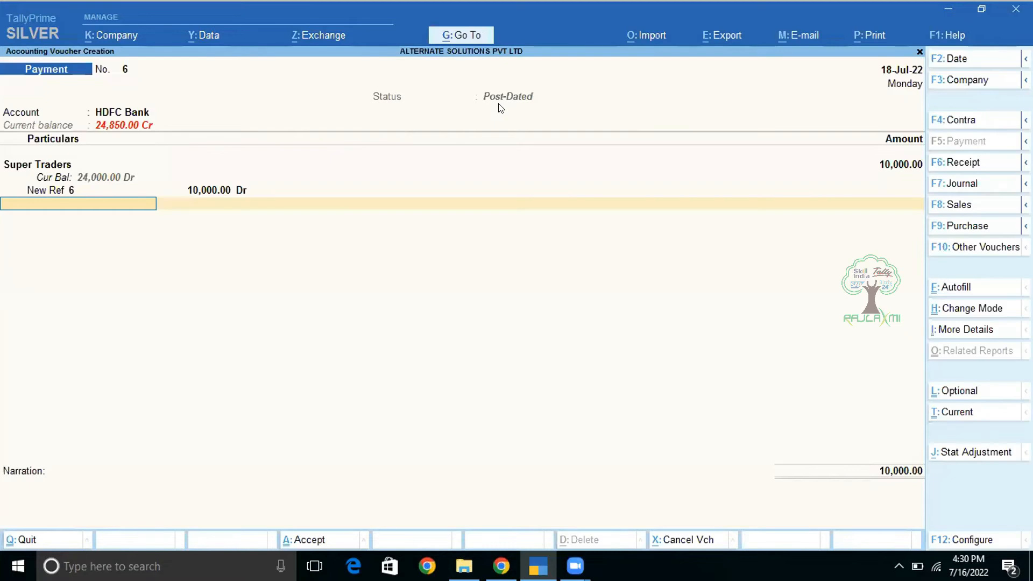
{"action": "key", "text": "Return"}
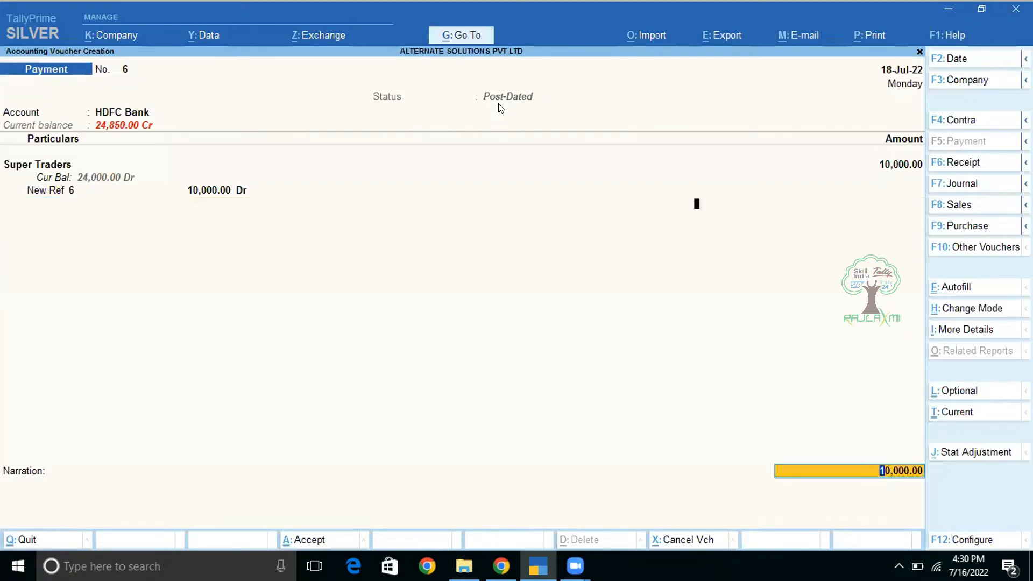
{"action": "key", "text": "BackSpace"}
{"action": "key", "text": "BackSpace"}
{"action": "key", "text": "Down"}
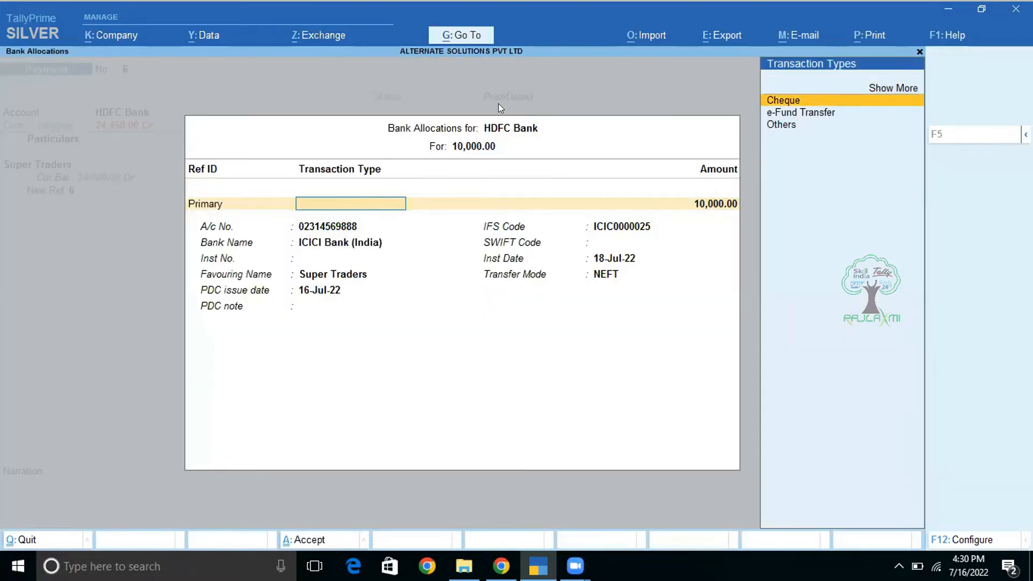
{"action": "key", "text": "Return"}
{"action": "key", "text": "Return"}
{"action": "key", "text": "Return"}
{"action": "key", "text": "Return"}
{"action": "key", "text": "Return"}
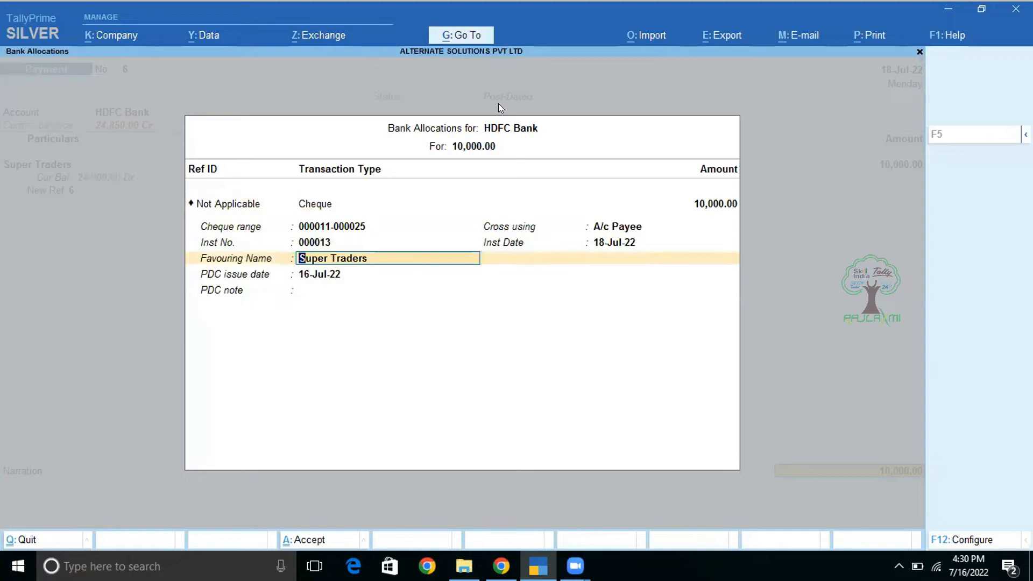
{"action": "key", "text": "Return"}
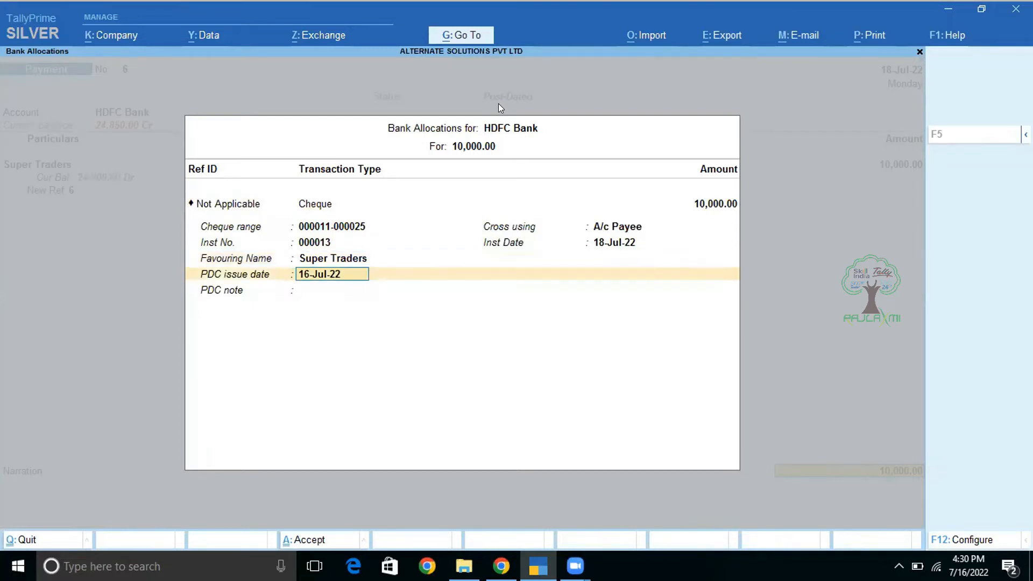
{"action": "key", "text": "BackSpace"}
{"action": "key", "text": "BackSpace"}
{"action": "key", "text": "BackSpace"}
{"action": "key", "text": "BackSpace"}
{"action": "key", "text": "BackSpace"}
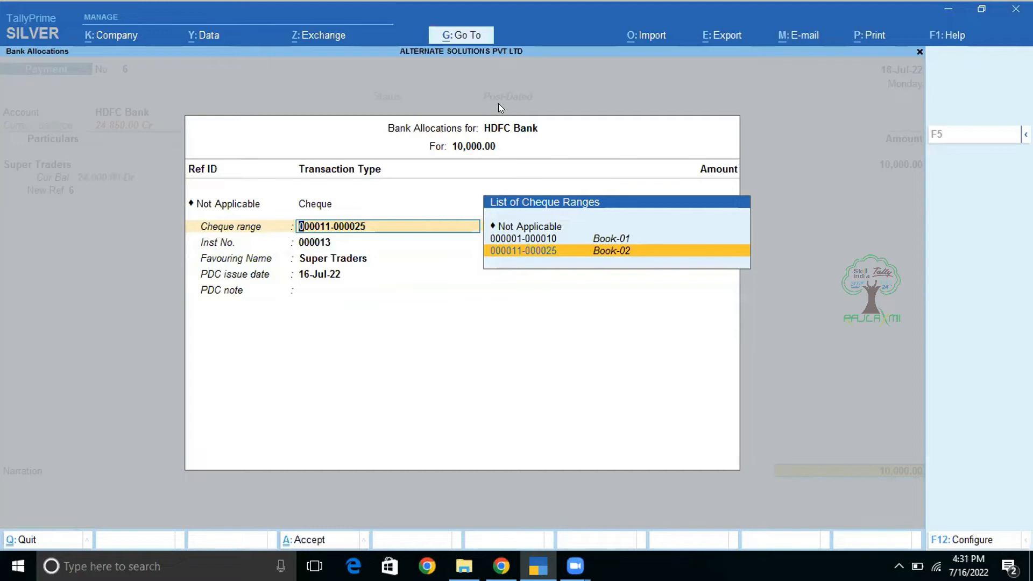
{"action": "key", "text": "Up"}
{"action": "key", "text": "Down"}
{"action": "key", "text": "Return"}
{"action": "key", "text": "Return"}
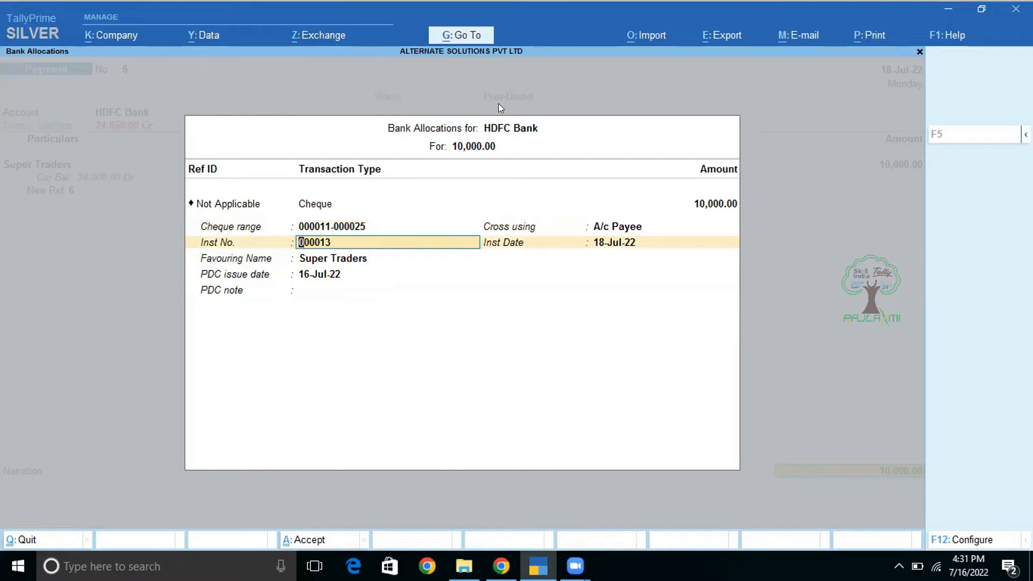
{"action": "key", "text": "Return"}
{"action": "key", "text": "Return"}
{"action": "key", "text": "Return"}
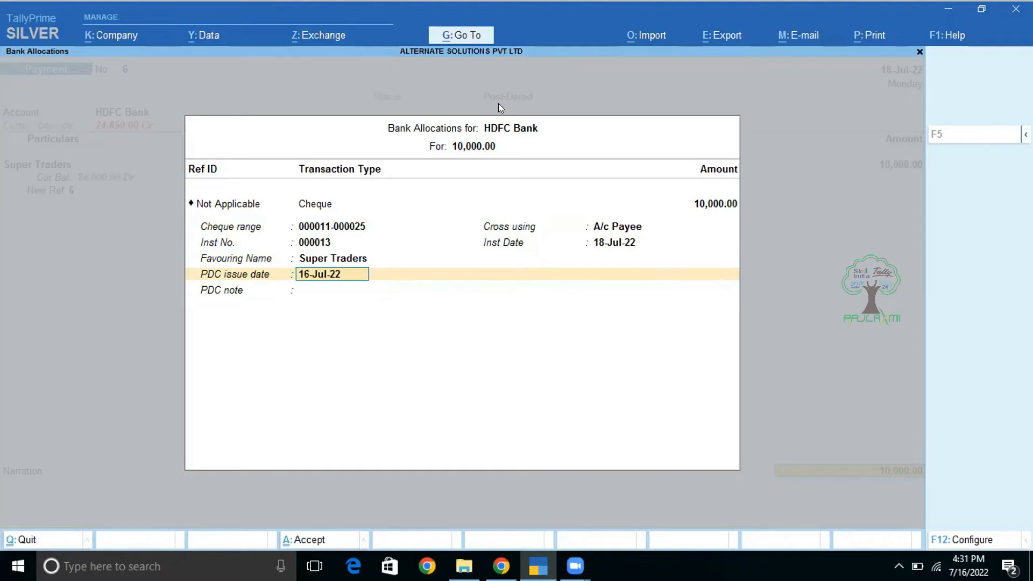
Step: Set the cheque's PDC issue date to 21-Jul-22
{"action": "type", "text": "22"}
{"action": "key", "text": "BackSpace"}
{"action": "type", "text": "1-7"}
{"action": "key", "text": "Return"}
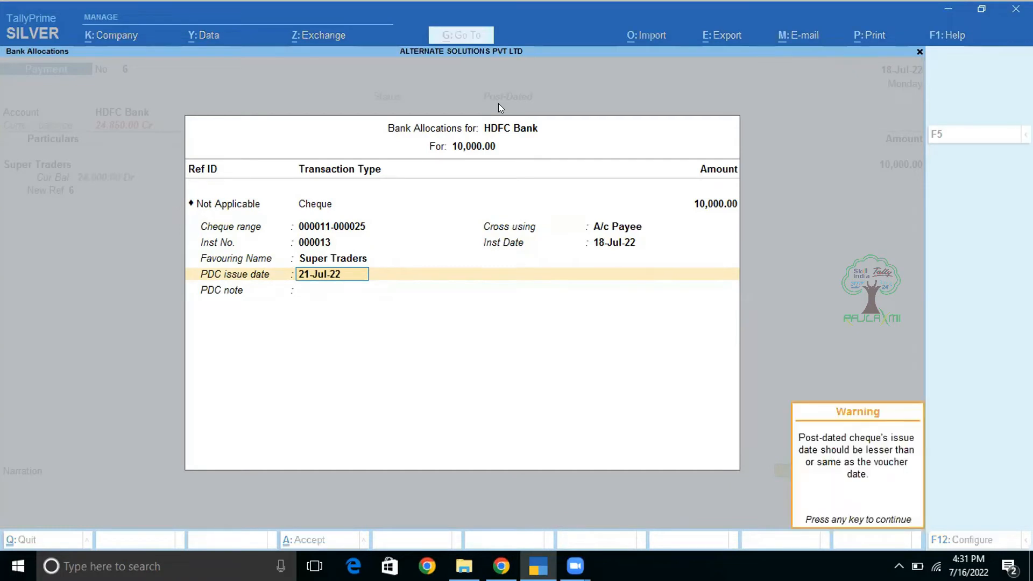
{"action": "key", "text": "Return"}
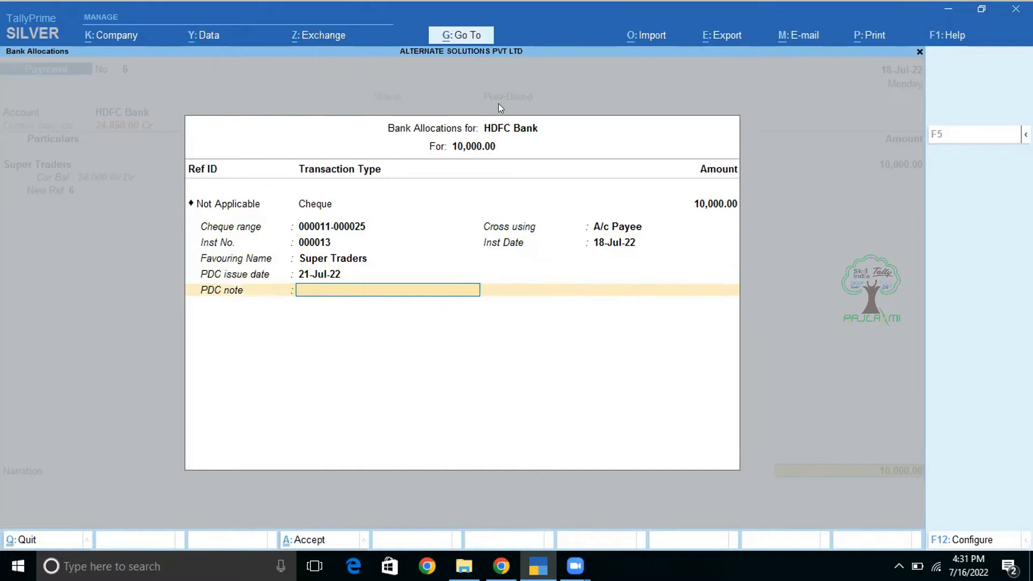
Step: Leave the PDC note blank, save the post-dated payment voucher, and skip printing its cheque
{"action": "key", "text": "Return"}
{"action": "key", "text": "Return"}
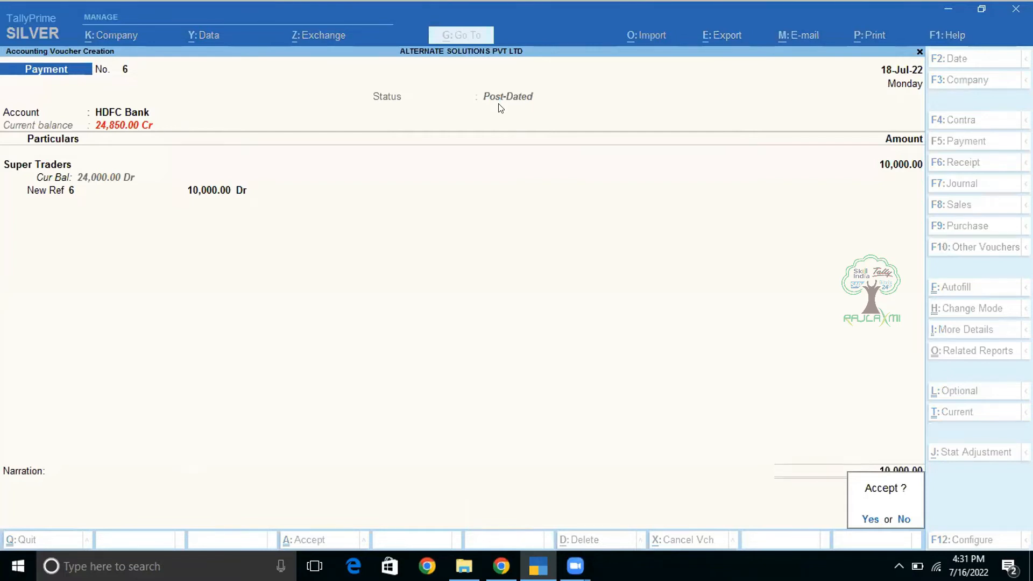
{"action": "key", "text": "Return"}
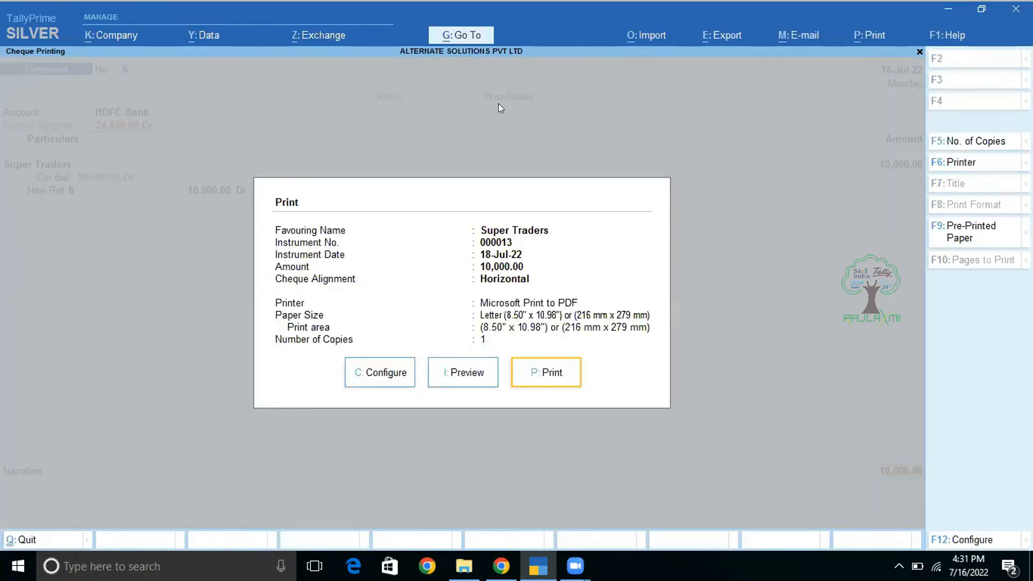
{"action": "key", "text": "Escape"}
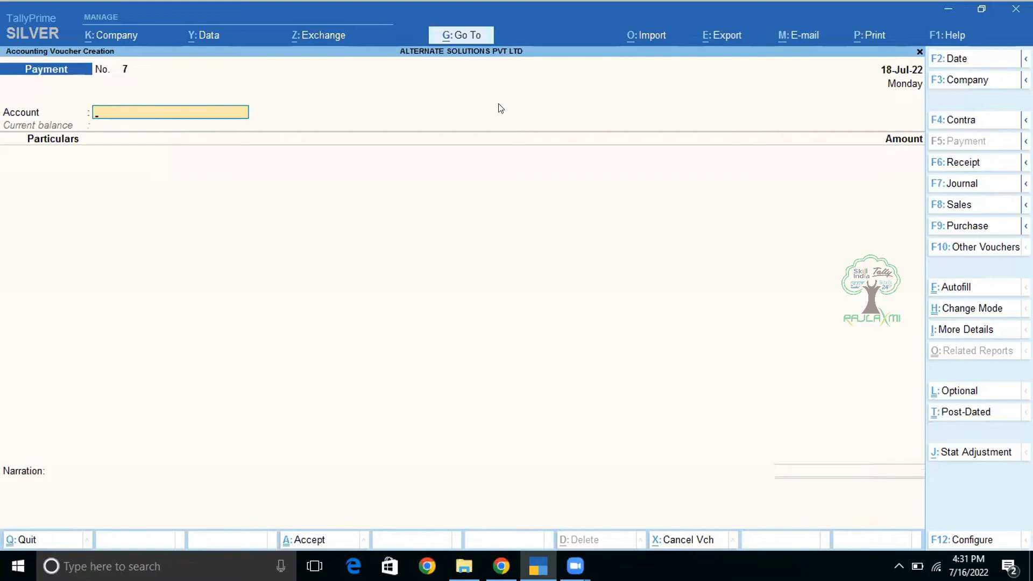
Step: Switch to a receipt voucher and choose HDFC Bank as its account
{"action": "key", "text": "F6"}
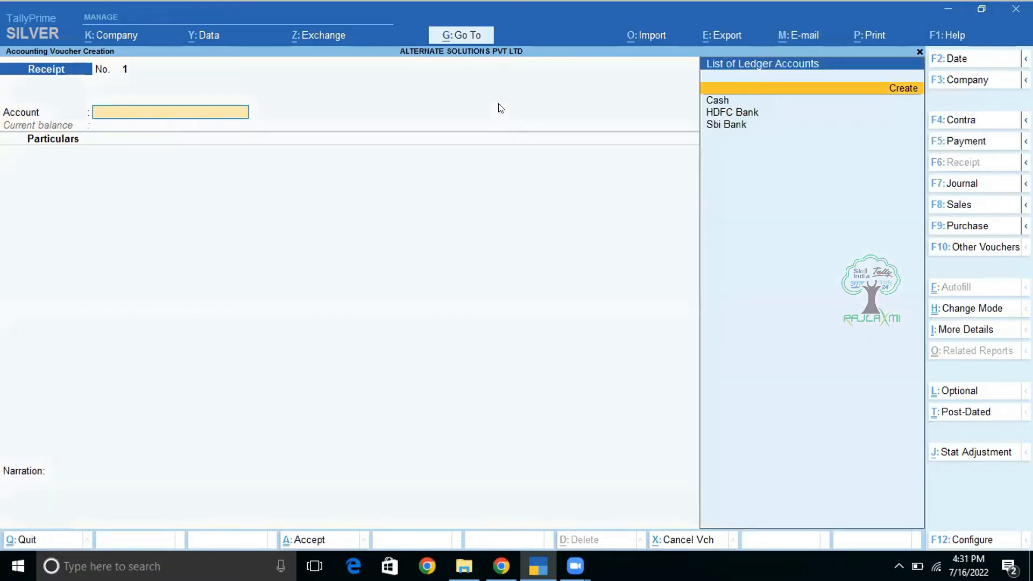
{"action": "key", "text": "Down"}
{"action": "key", "text": "Down"}
{"action": "key", "text": "Return"}
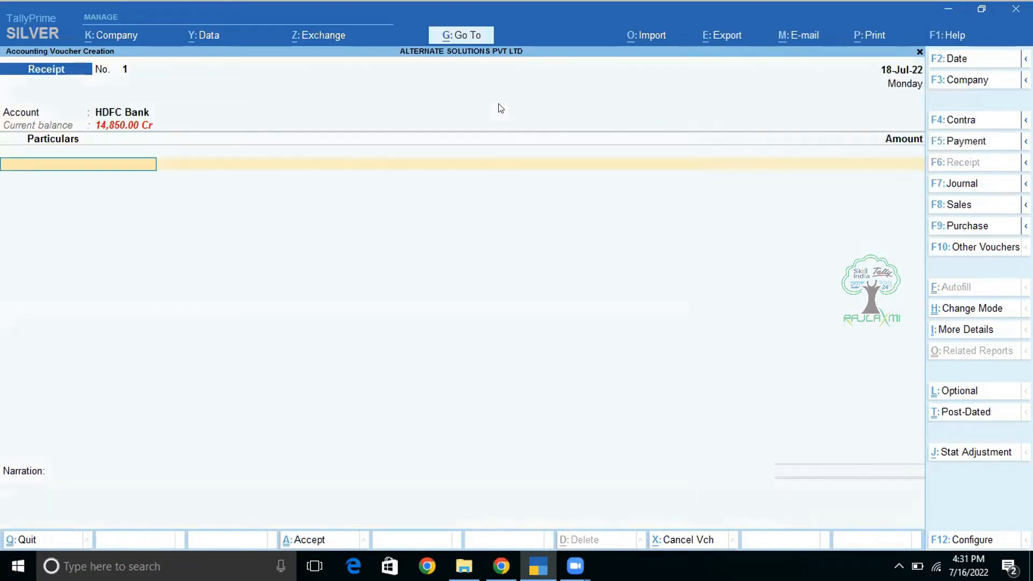
Step: Enter Super Traders as the paying party in the receipt with an amount of 5,000
{"action": "key", "text": "Down"}
{"action": "key", "text": "Down"}
{"action": "key", "text": "Down"}
{"action": "key", "text": "Down"}
{"action": "key", "text": "Down"}
{"action": "key", "text": "Down"}
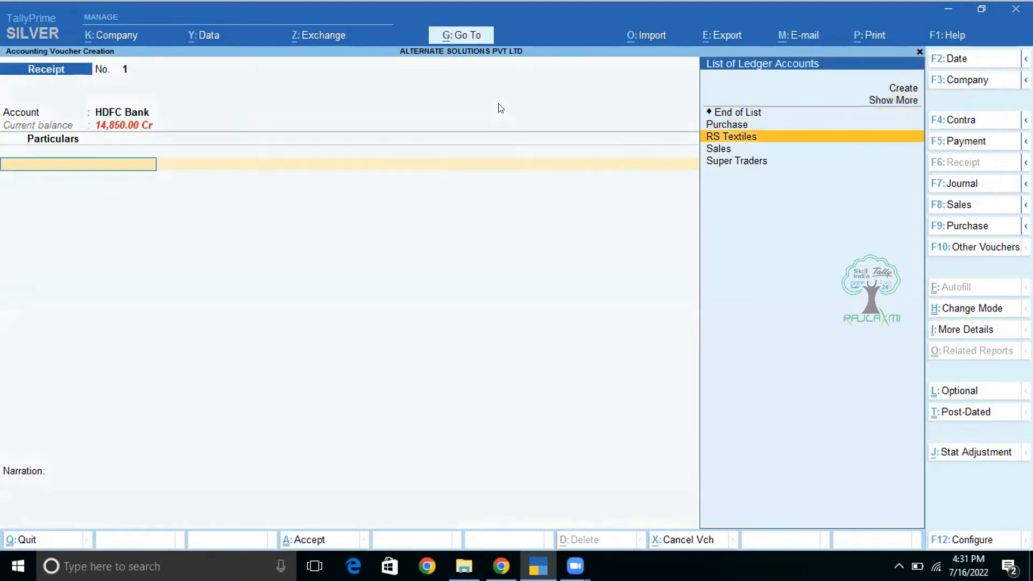
{"action": "key", "text": "Return"}
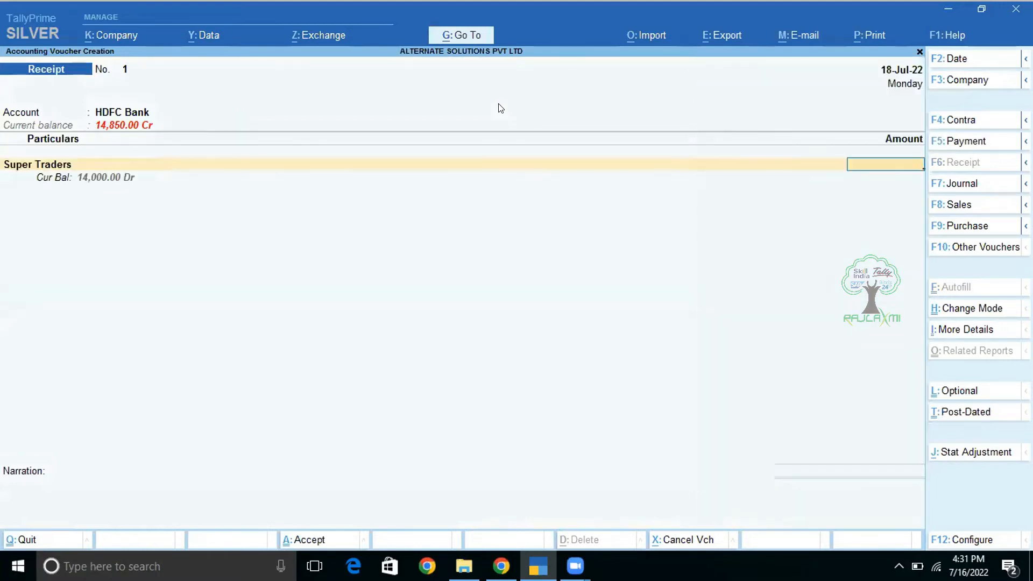
{"action": "type", "text": "5000"}
{"action": "key", "text": "Return"}
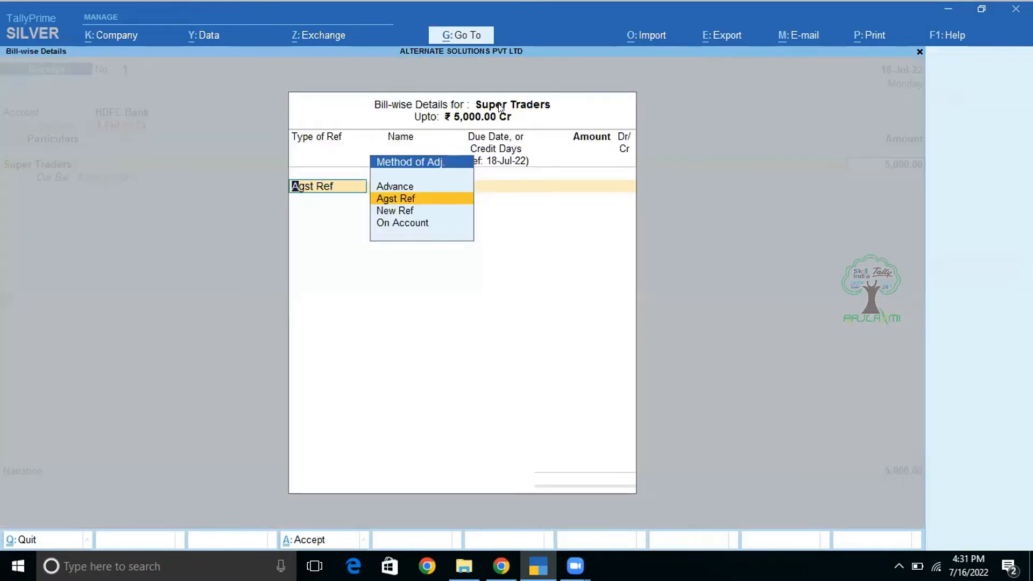
{"action": "key", "text": "Return"}
{"action": "key", "text": "Return"}
{"action": "key", "text": "Return"}
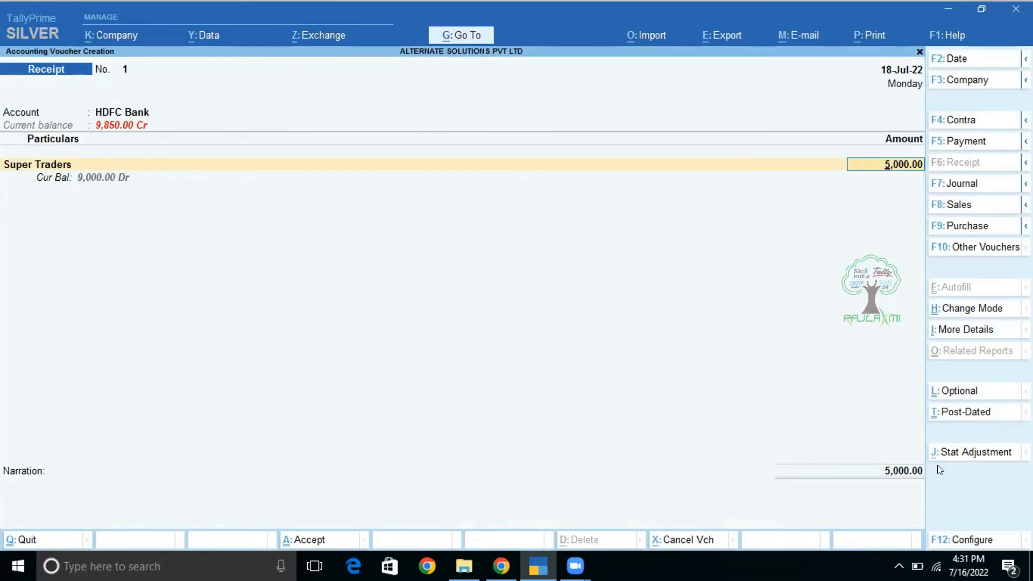
Step: Mark the receipt voucher as post-dated and set its date to 19-7-2022
{"action": "left_click", "coordinate": [961, 415]}
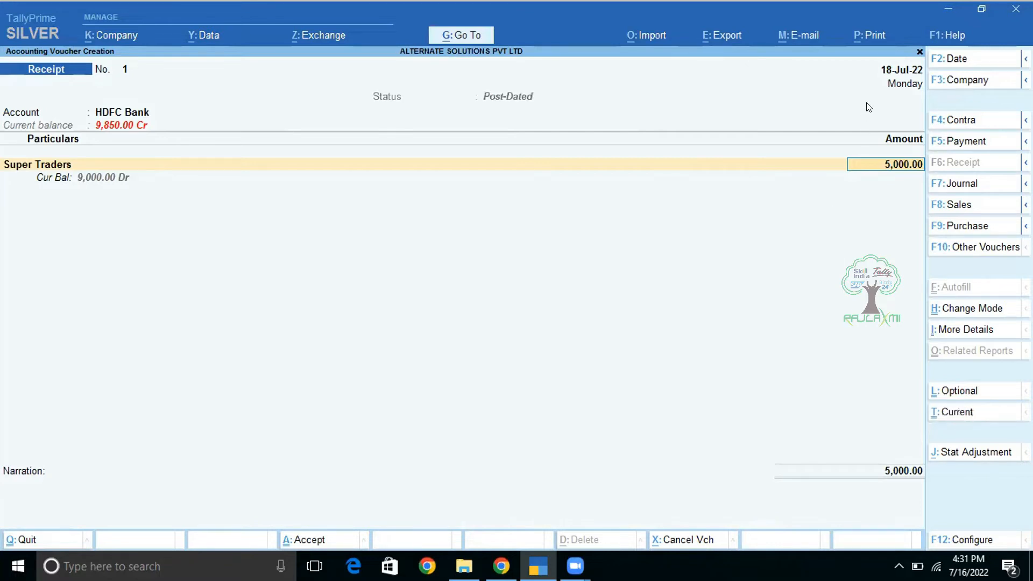
{"action": "key", "text": "F2"}
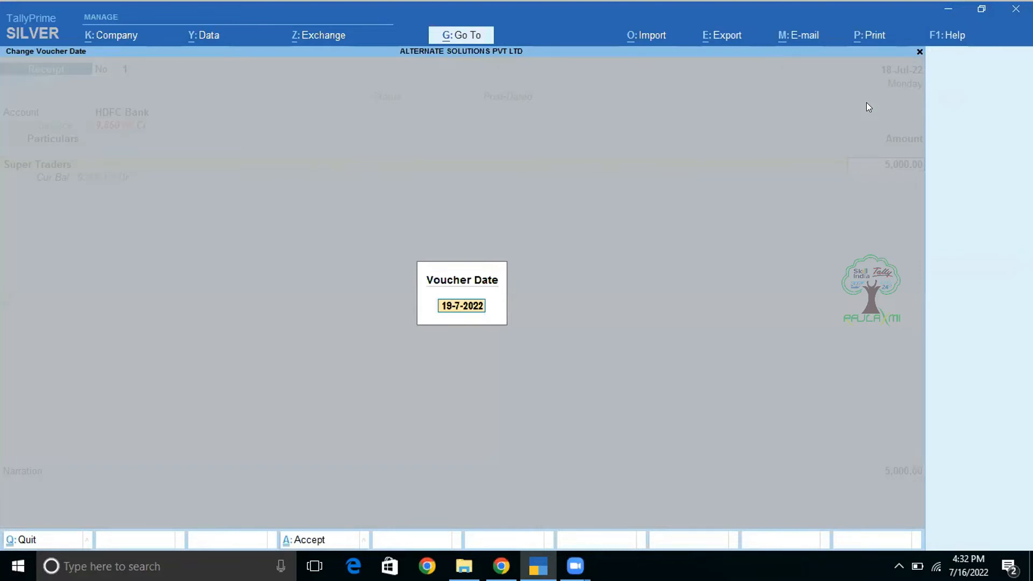
{"action": "key", "text": "Return"}
Step: Allocate the 5,000 receipt to a New Ref named 1 and use Cheque/DD as the bank transaction type
{"action": "key", "text": "Return"}
{"action": "key", "text": "Return"}
{"action": "key", "text": "BackSpace"}
{"action": "key", "text": "Down"}
{"action": "key", "text": "Return"}
{"action": "key", "text": "Return"}
{"action": "key", "text": "Return"}
{"action": "key", "text": "Return"}
{"action": "key", "text": "Return"}
{"action": "key", "text": "Return"}
{"action": "key", "text": "Return"}
{"action": "key", "text": "Return"}
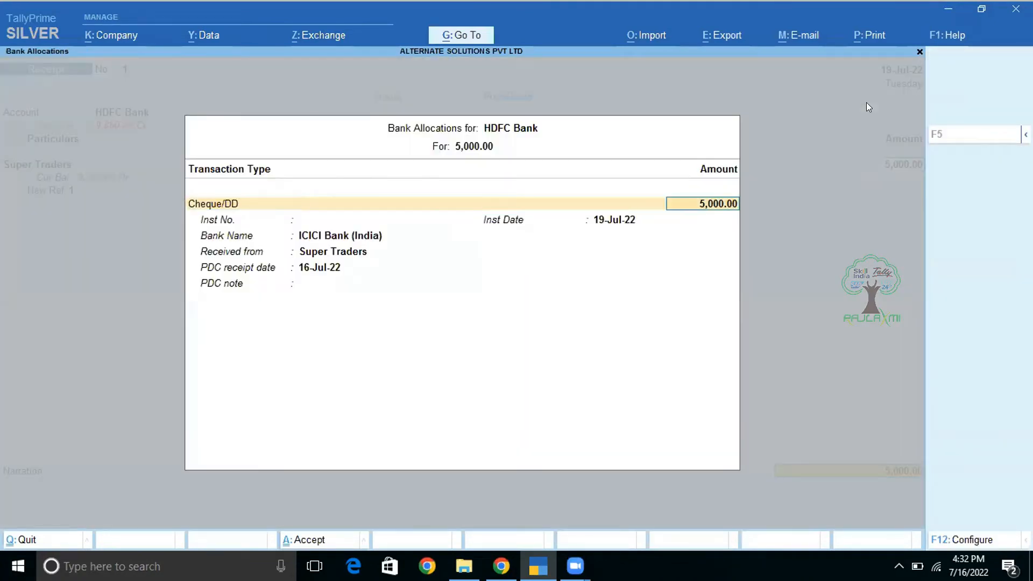
Step: Keep the cheque instrument details in the HDFC Bank allocation and try 21-7 as the PDC receipt date
{"action": "key", "text": "Return"}
{"action": "key", "text": "Return"}
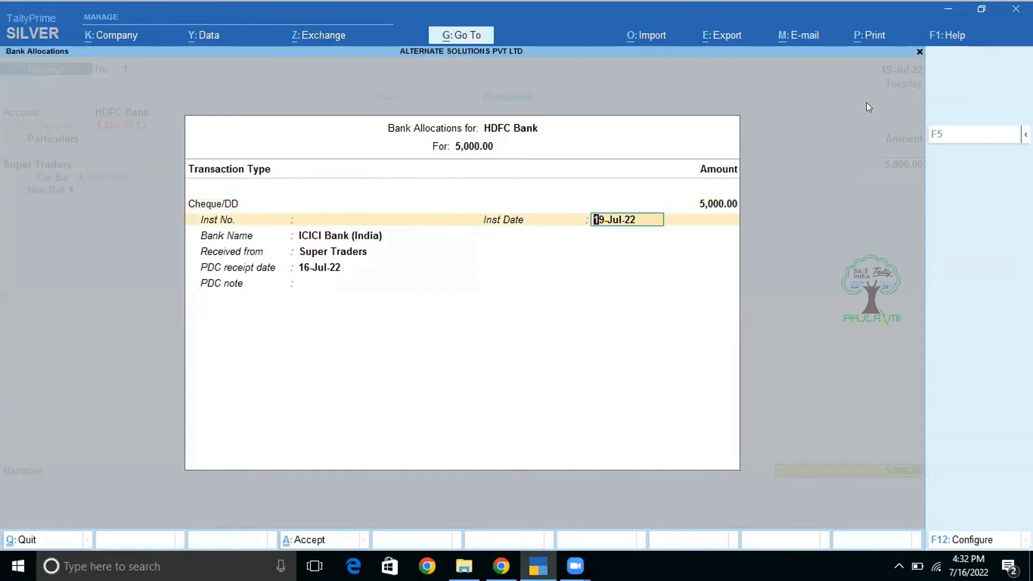
{"action": "key", "text": "Return"}
{"action": "key", "text": "Return"}
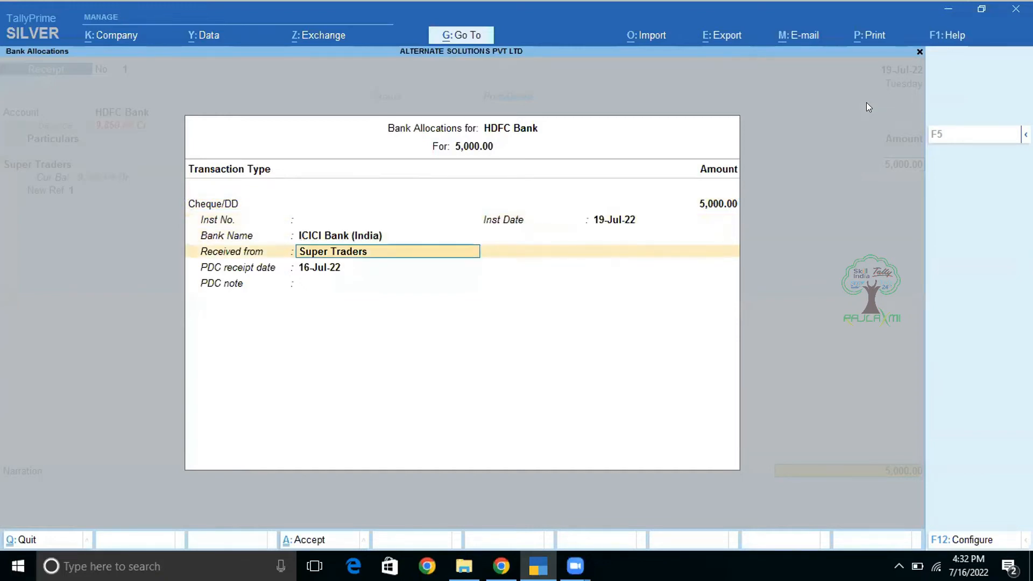
{"action": "key", "text": "Return"}
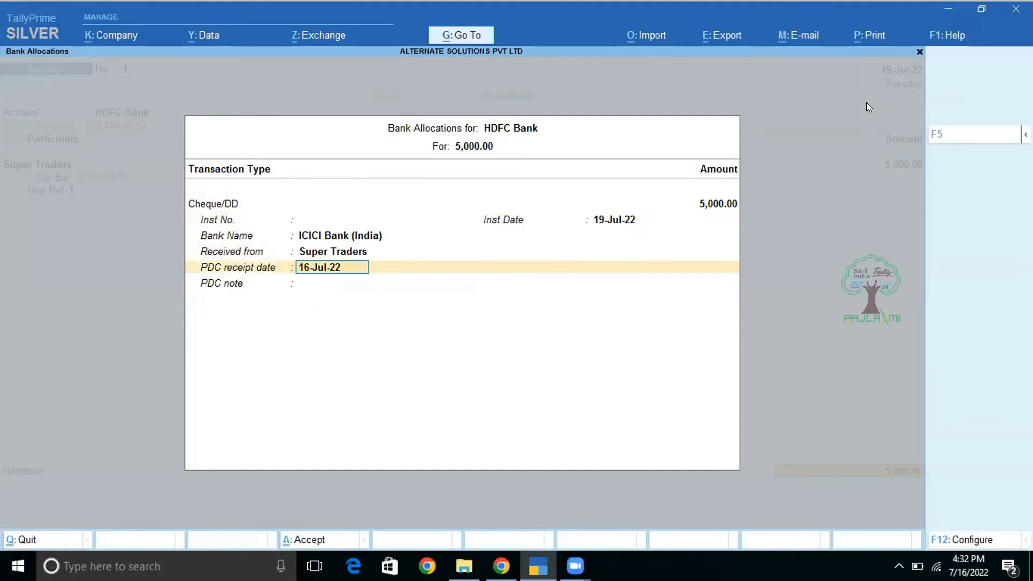
{"action": "type", "text": "21-7"}
{"action": "key", "text": "Return"}
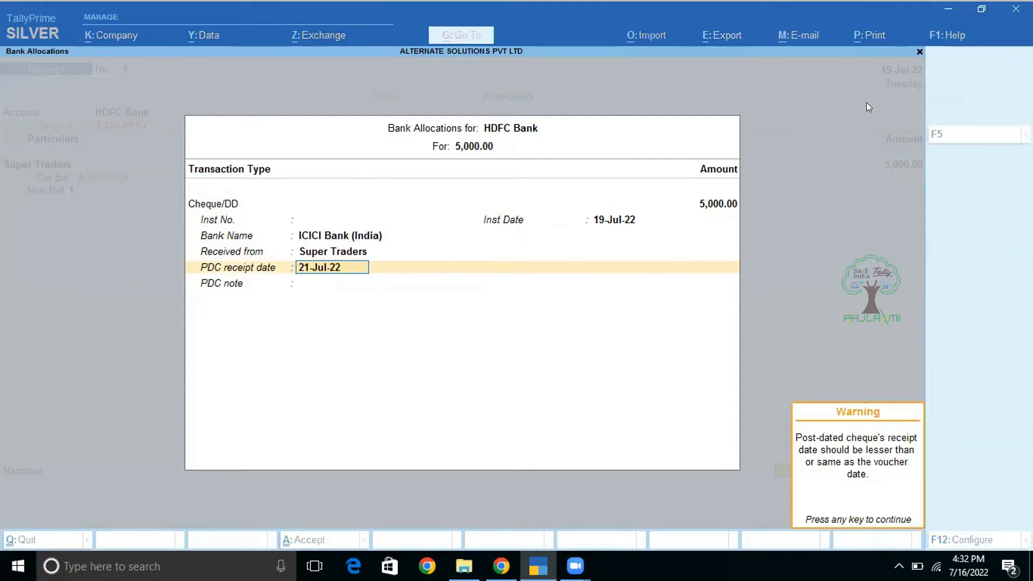
Step: Finish the bank allocation and save the post-dated receipt voucher without a narration
{"action": "key", "text": "Return"}
{"action": "key", "text": "Return"}
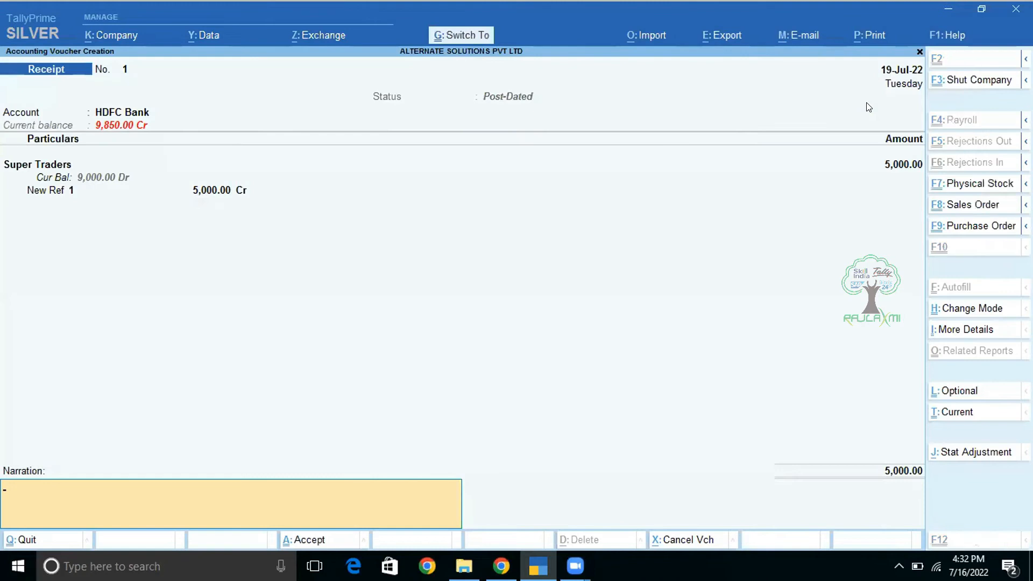
{"action": "key", "text": "Return"}
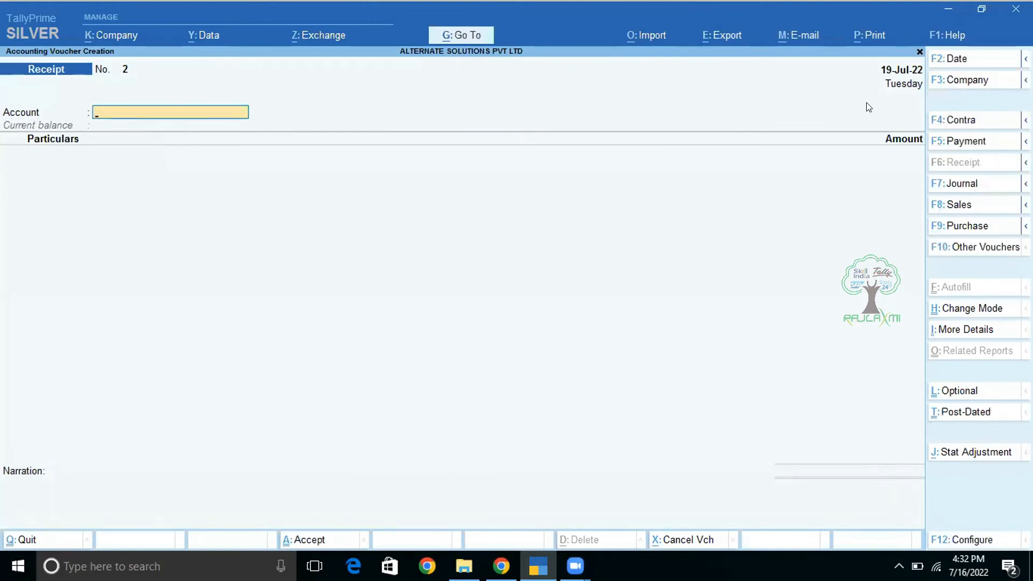
Step: Return to the Gateway of Tally and open the Post-dated Summary in Banking for HDFC Bank
{"action": "key", "text": "Escape"}
{"action": "key", "text": "Up"}
{"action": "key", "text": "Down"}
{"action": "key", "text": "Down"}
{"action": "key", "text": "Down"}
{"action": "key", "text": "Return"}
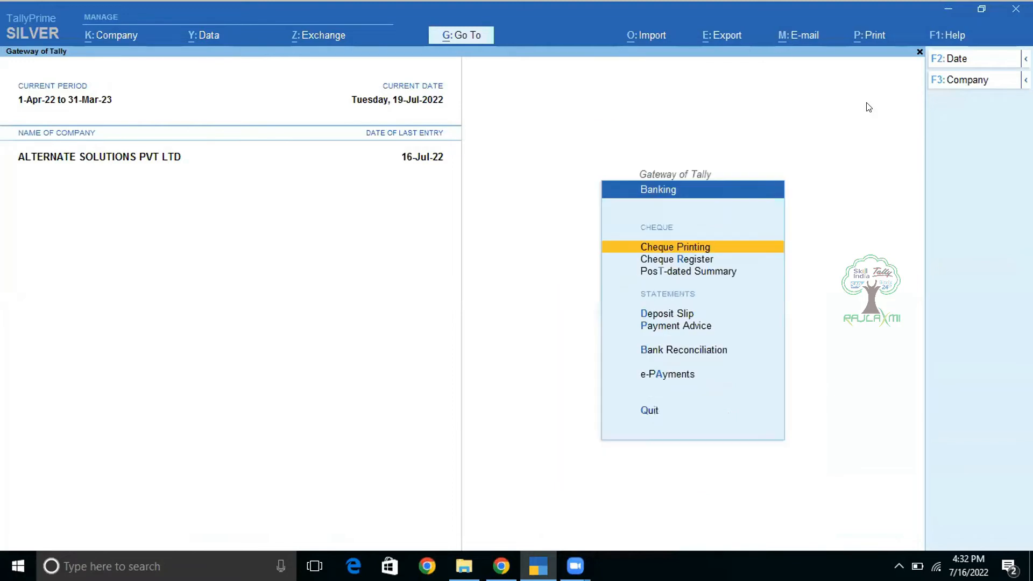
{"action": "key", "text": "Down"}
{"action": "key", "text": "Down"}
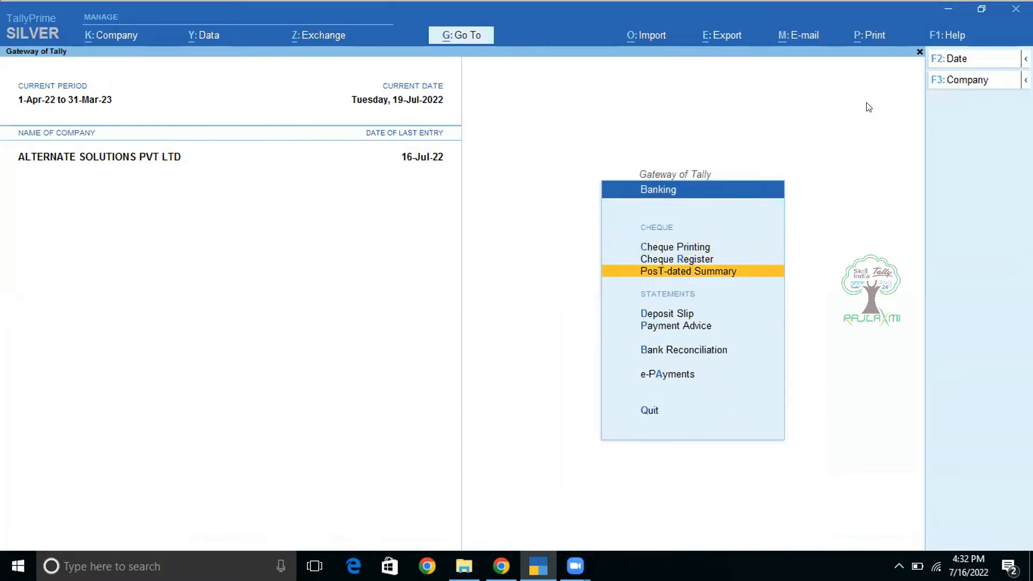
{"action": "key", "text": "Return"}
{"action": "key", "text": "Return"}
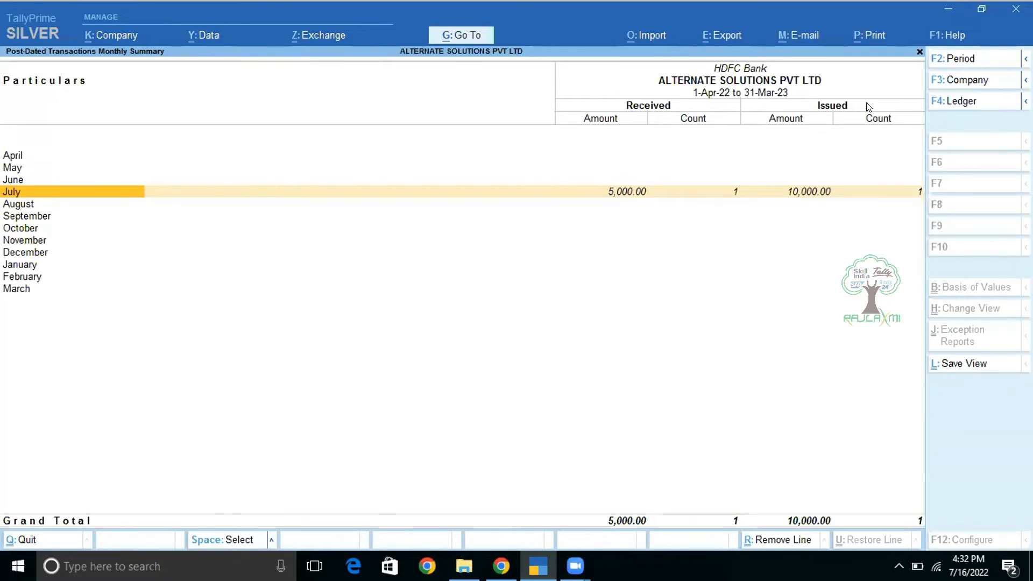
{"action": "key", "text": "Escape"}
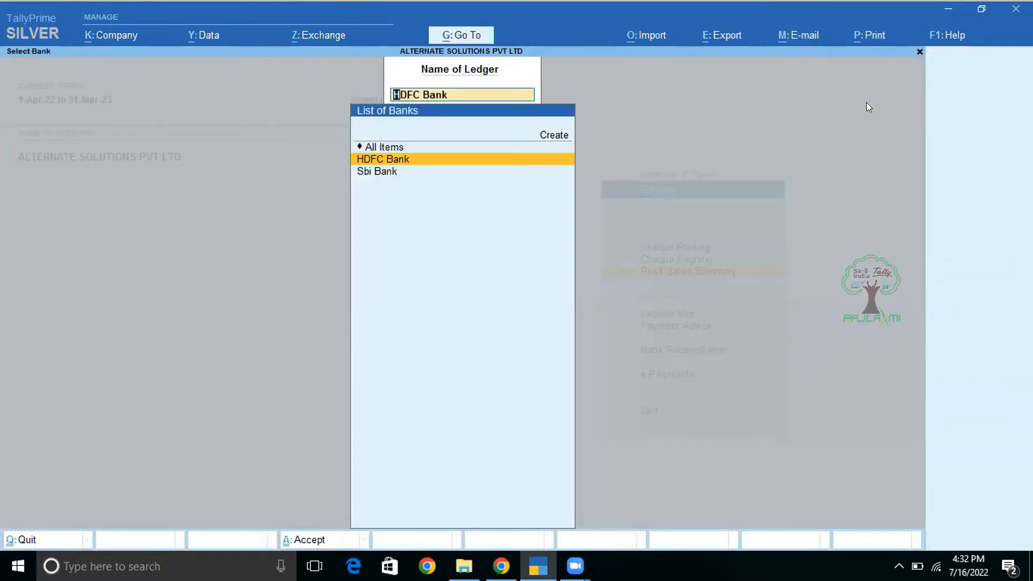
{"action": "key", "text": "Return"}
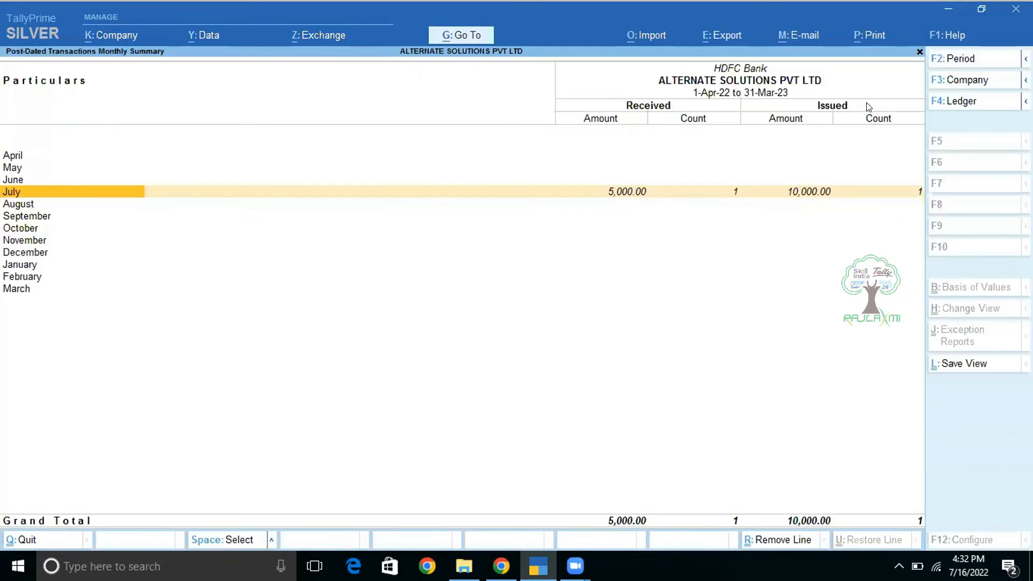
Step: Open the Super Traders receipt among July's post-dated received entries, convert it to a current voucher, save it and return to the Gateway
{"action": "key", "text": "Right"}
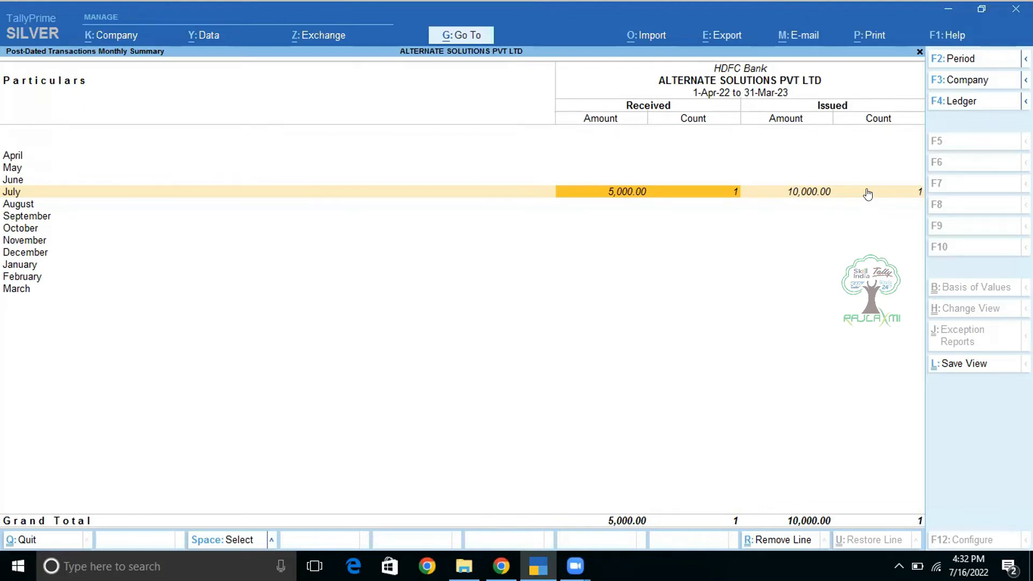
{"action": "key", "text": "Return"}
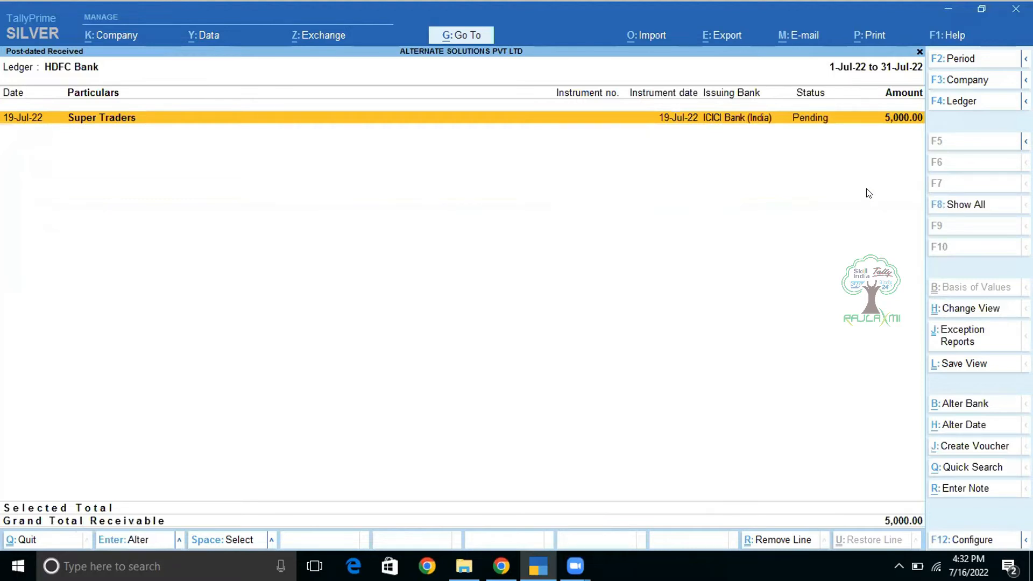
{"action": "double_click", "coordinate": [687, 127]}
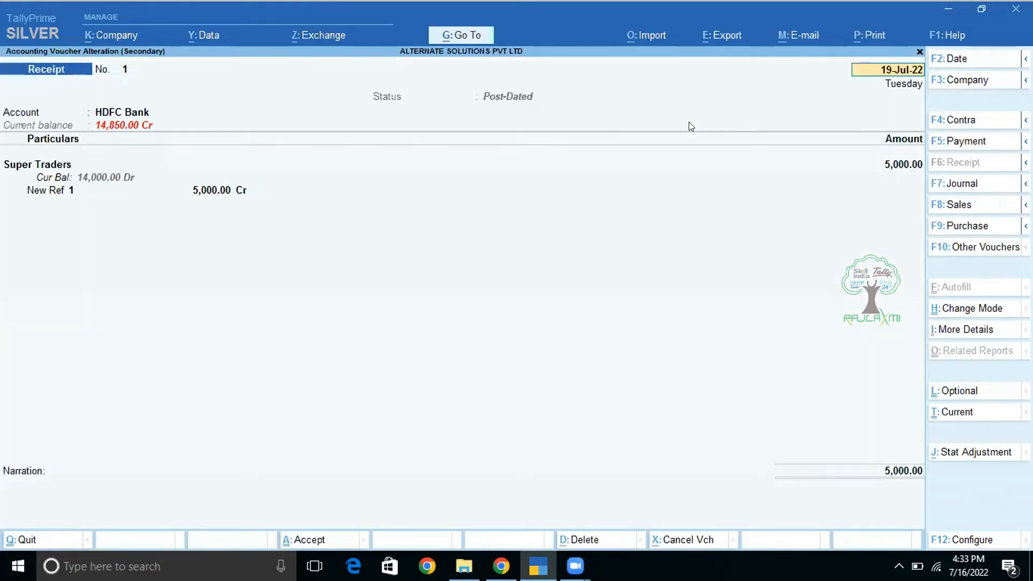
{"action": "left_click", "coordinate": [966, 420]}
{"action": "key", "text": "ctrl"}
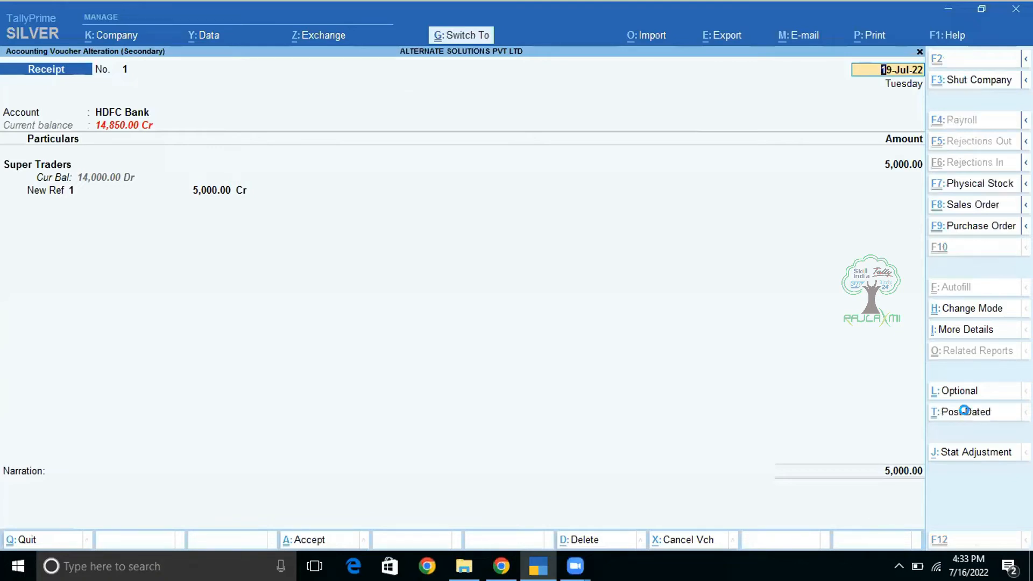
{"action": "left_click", "coordinate": [967, 414], "text": "ctrl"}
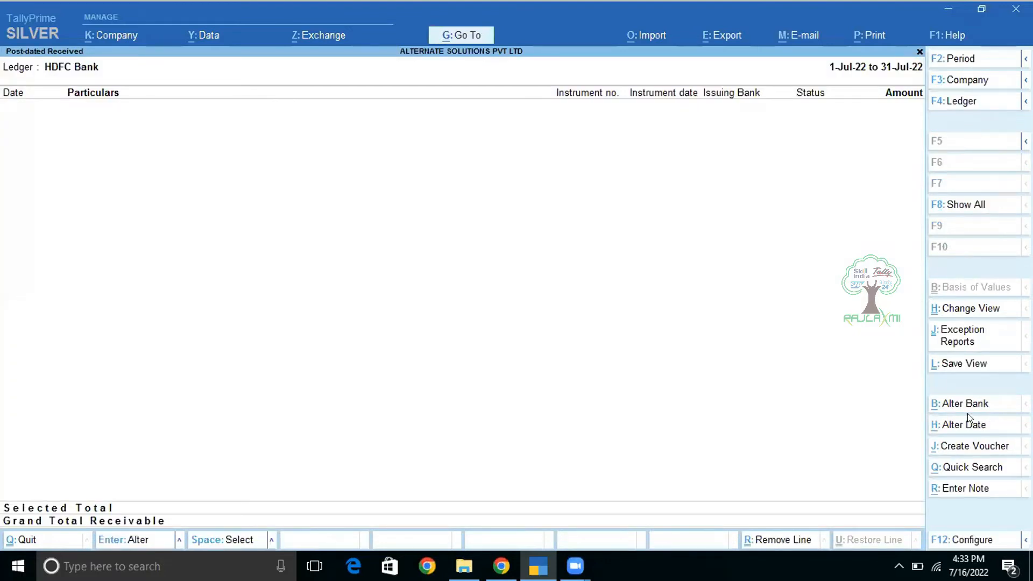
{"action": "key", "text": "Escape"}
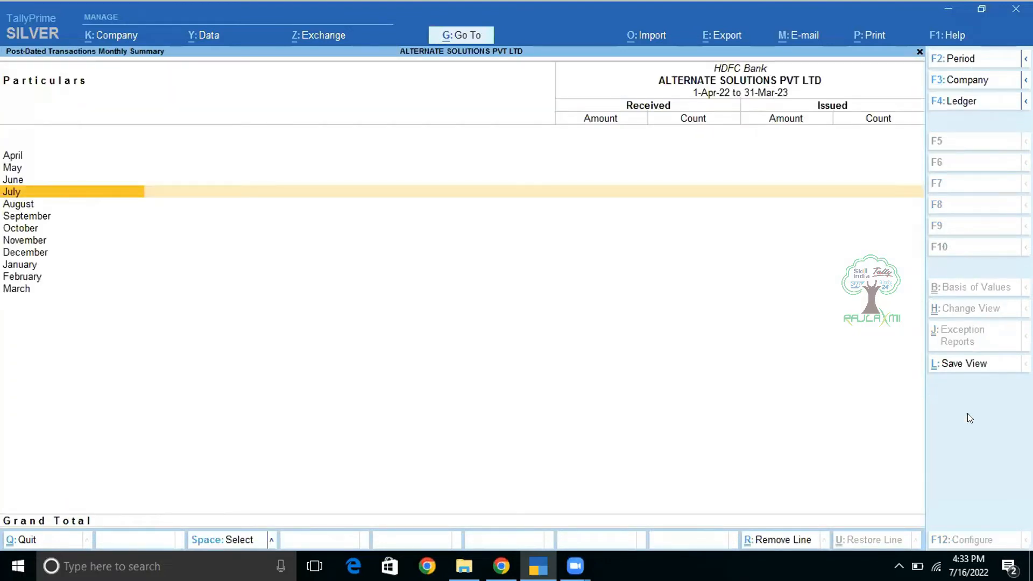
{"action": "key", "text": "Escape"}
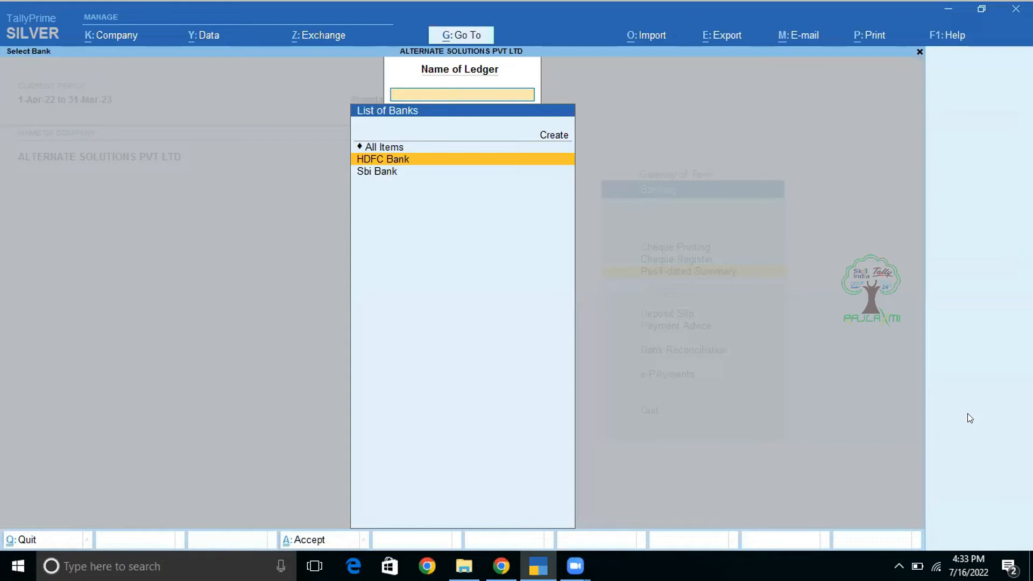
{"action": "key", "text": "Escape"}
{"action": "key", "text": "Escape"}
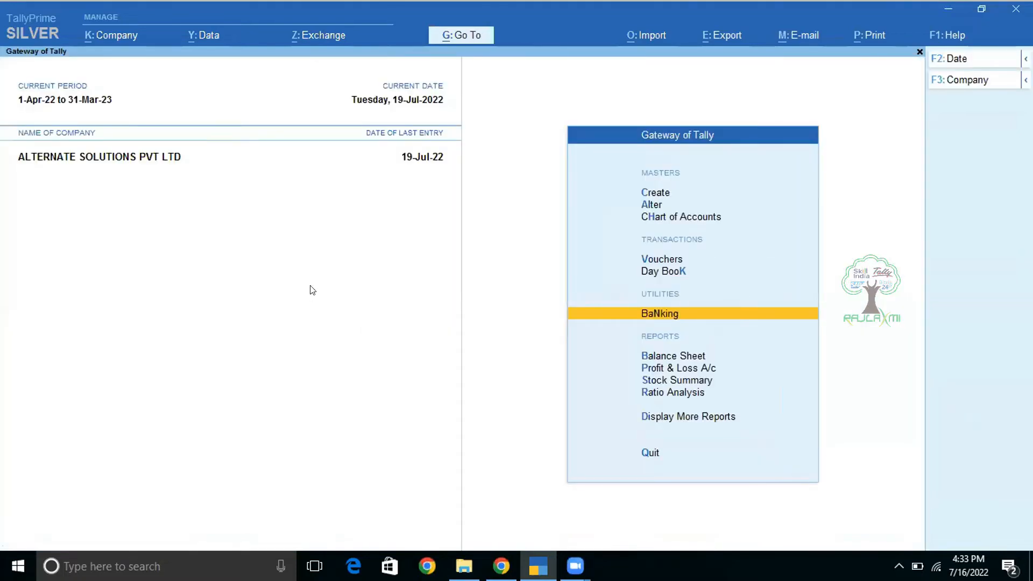
Step: Open the HDFC Bank ledger for alteration
{"action": "key", "text": "Up"}
{"action": "key", "text": "Up"}
{"action": "key", "text": "Up"}
{"action": "key", "text": "Up"}
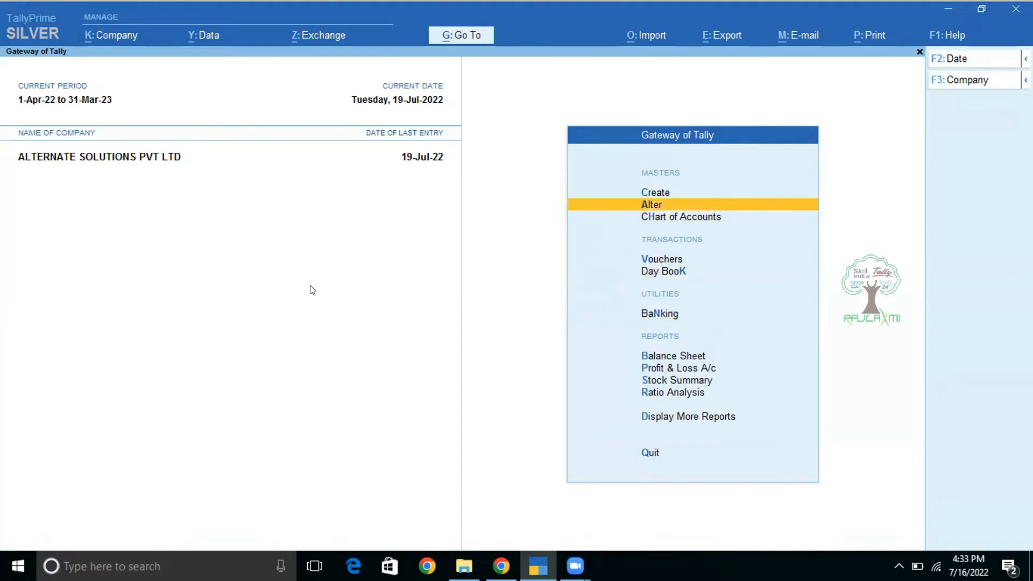
{"action": "key", "text": "Return"}
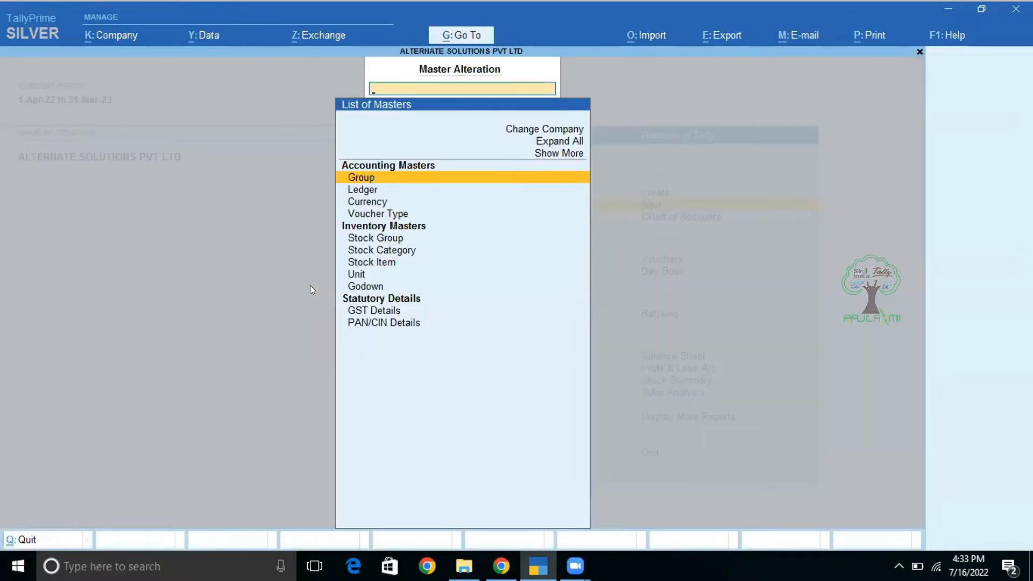
{"action": "key", "text": "Down"}
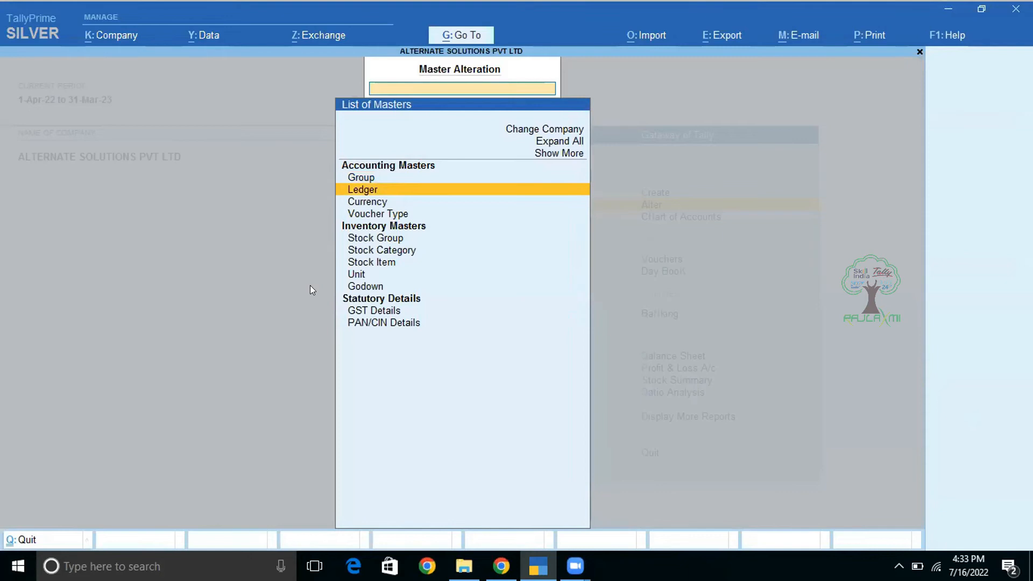
{"action": "key", "text": "Return"}
{"action": "key", "text": "Down"}
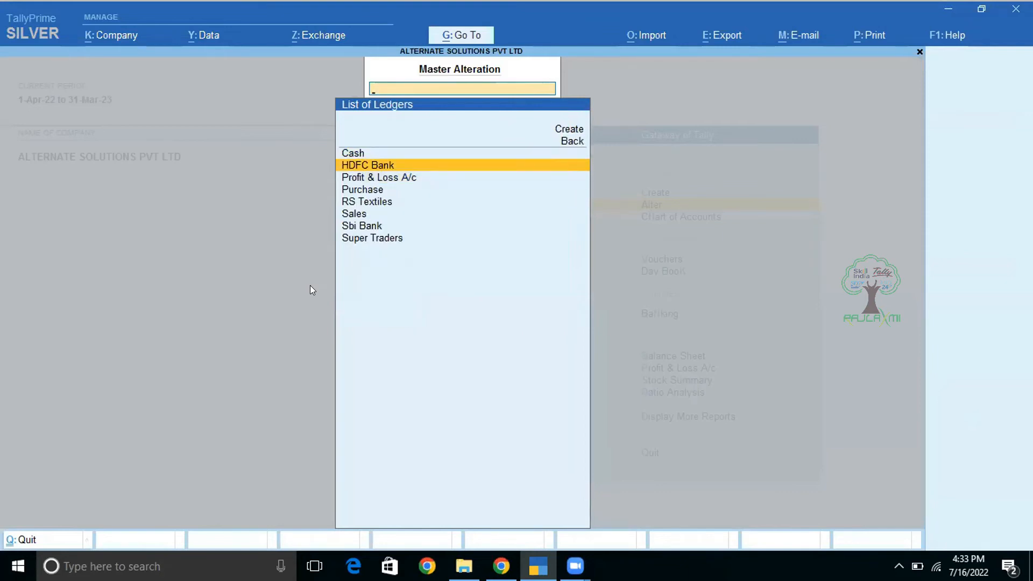
{"action": "key", "text": "Return"}
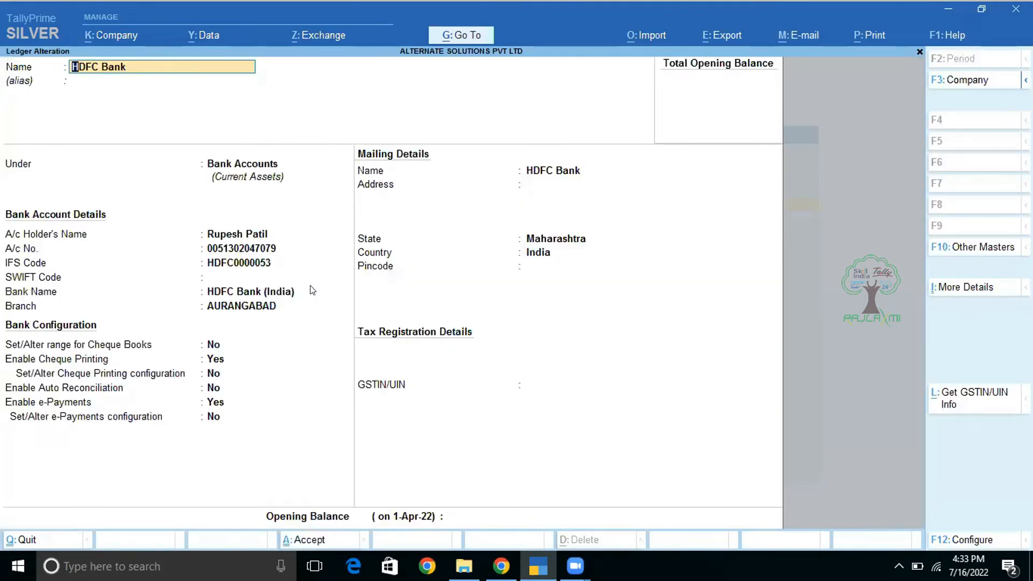
Step: Go through the HDFC Bank ledger's account details and bank configuration up to Enable e-Payments, keeping the existing values
{"action": "key", "text": "Return"}
{"action": "key", "text": "Return"}
{"action": "key", "text": "Return"}
{"action": "key", "text": "Return"}
{"action": "key", "text": "Return"}
{"action": "key", "text": "Return"}
{"action": "key", "text": "BackSpace"}
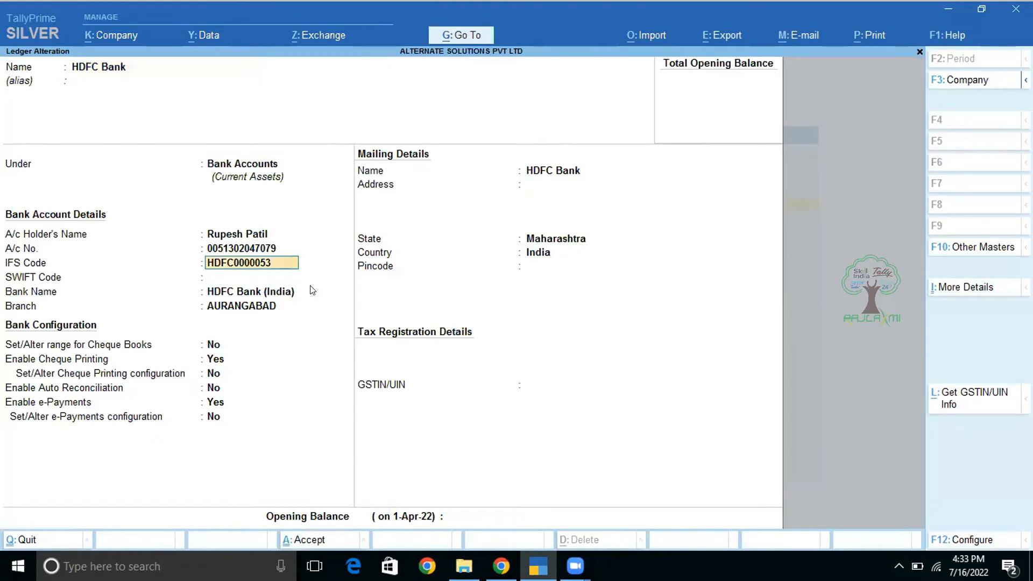
{"action": "key", "text": "Return"}
{"action": "key", "text": "Return"}
{"action": "key", "text": "Return"}
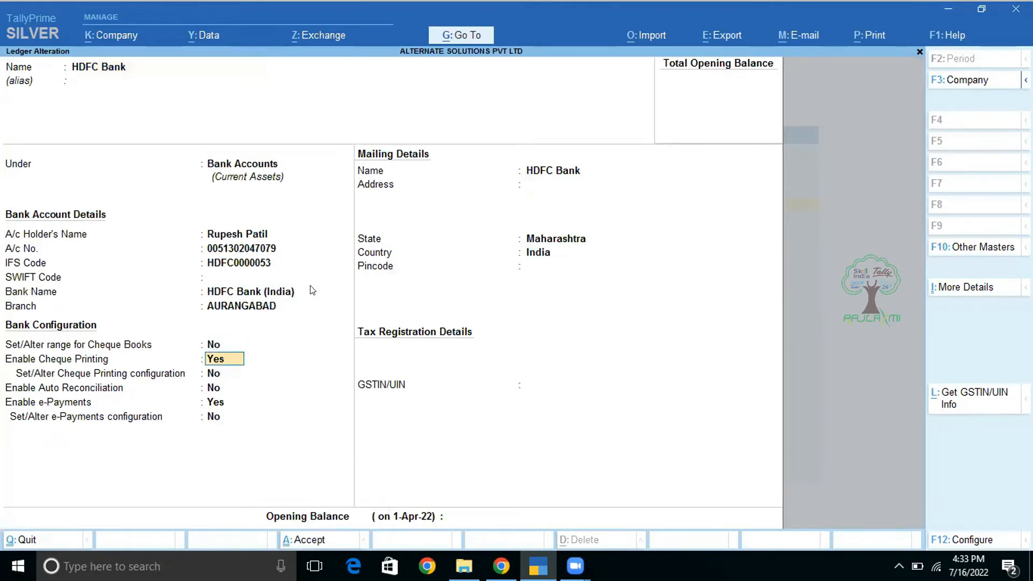
{"action": "key", "text": "Return"}
{"action": "key", "text": "Return"}
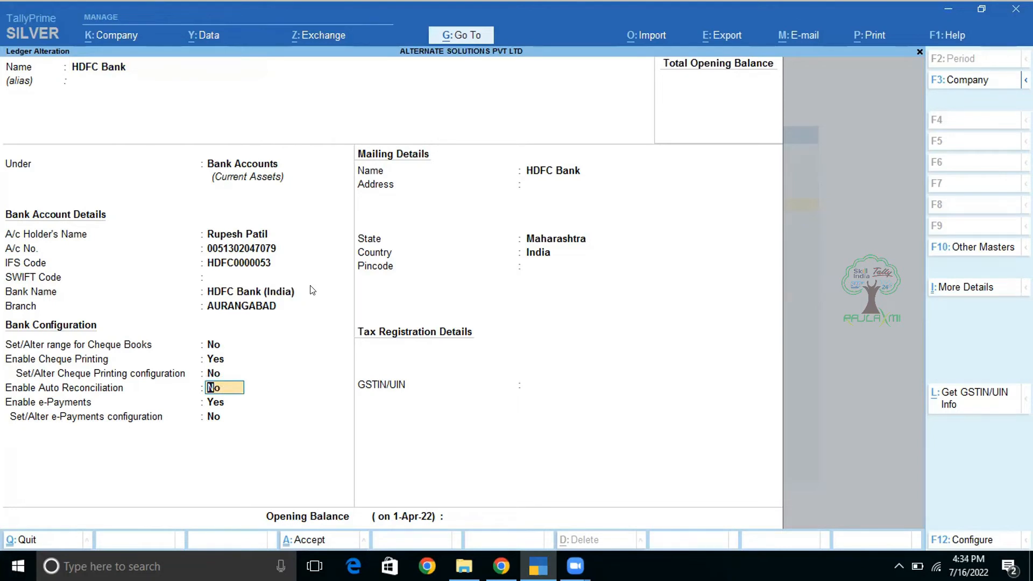
{"action": "key", "text": "Return"}
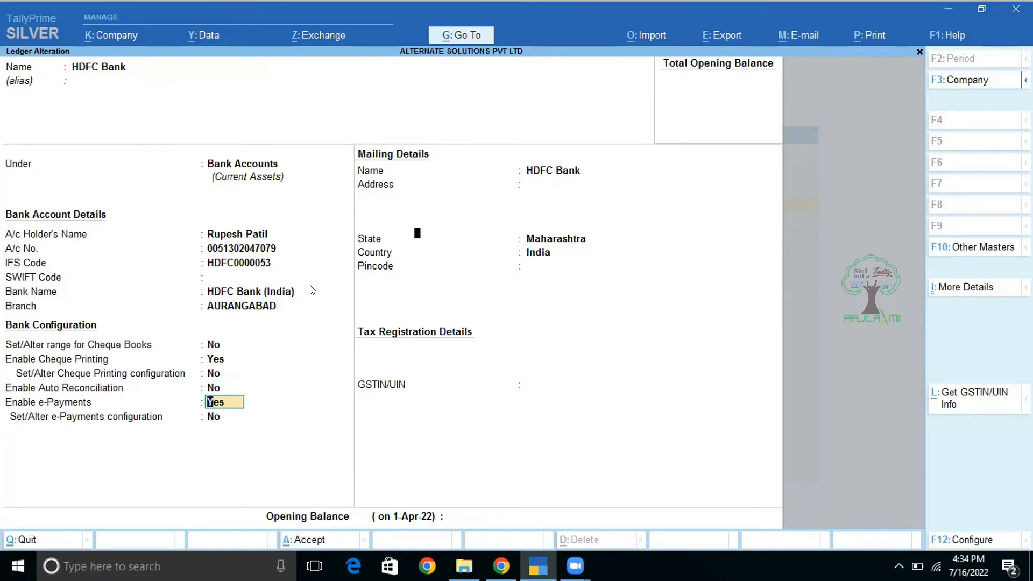
Step: Keep Set Bank Reconciliation and e-Payments at Yes in the ledger configuration, accept it, and leave e-Payments enabled
{"action": "key", "text": "F12"}
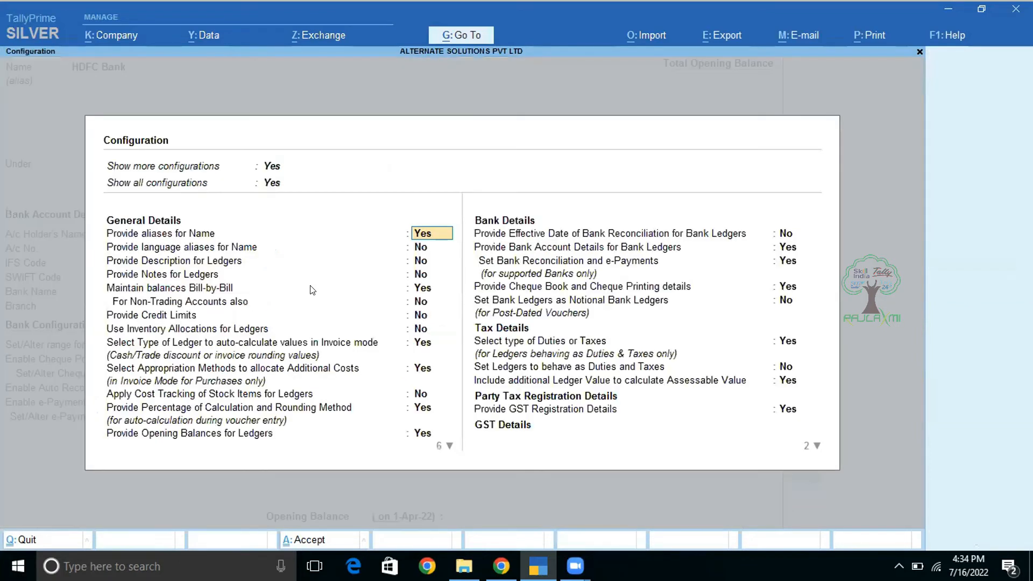
{"action": "left_click", "coordinate": [783, 261]}
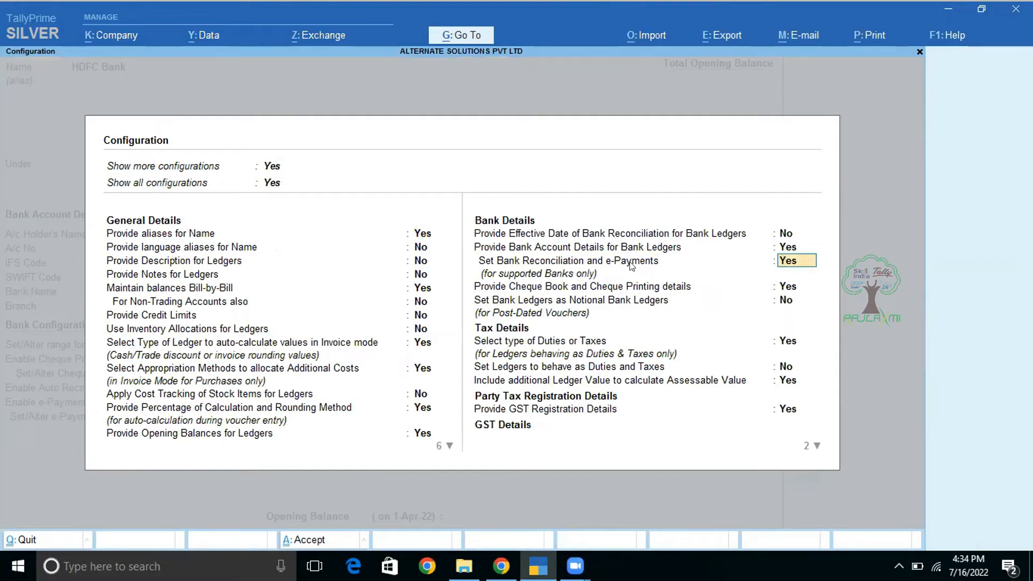
{"action": "key", "text": "Return"}
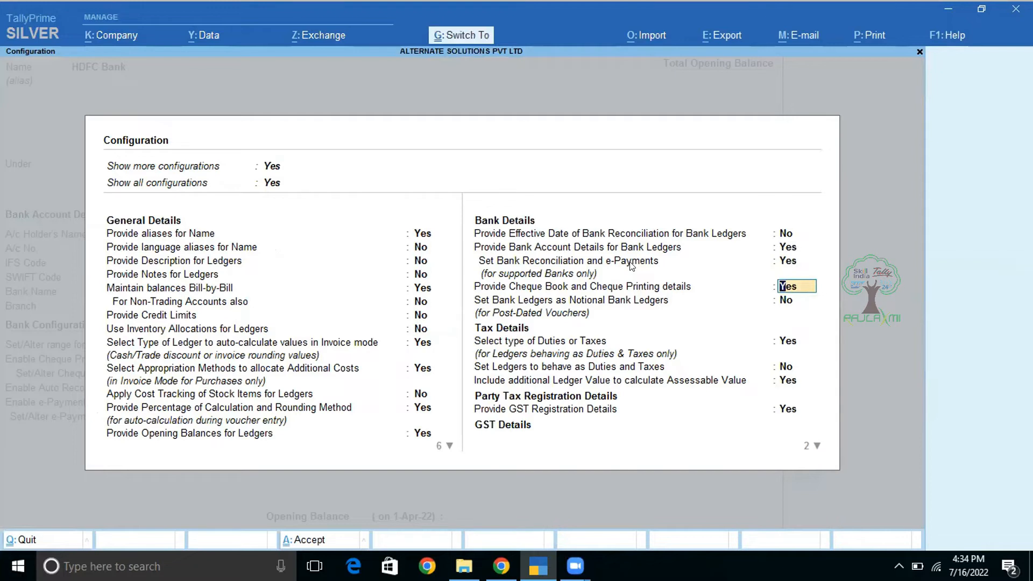
{"action": "key", "text": "ctrl+a"}
{"action": "key", "text": "Return"}
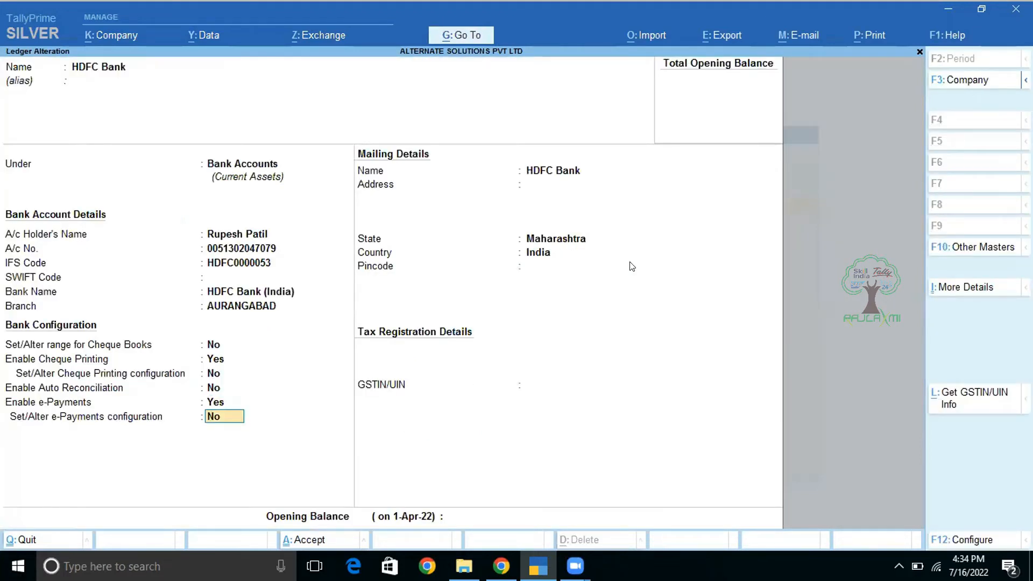
Step: Set Set/Alter e-Payments configuration to Yes, keeping Payment Type as the product code basis and No for both export options
{"action": "type", "text": "y"}
{"action": "key", "text": "Return"}
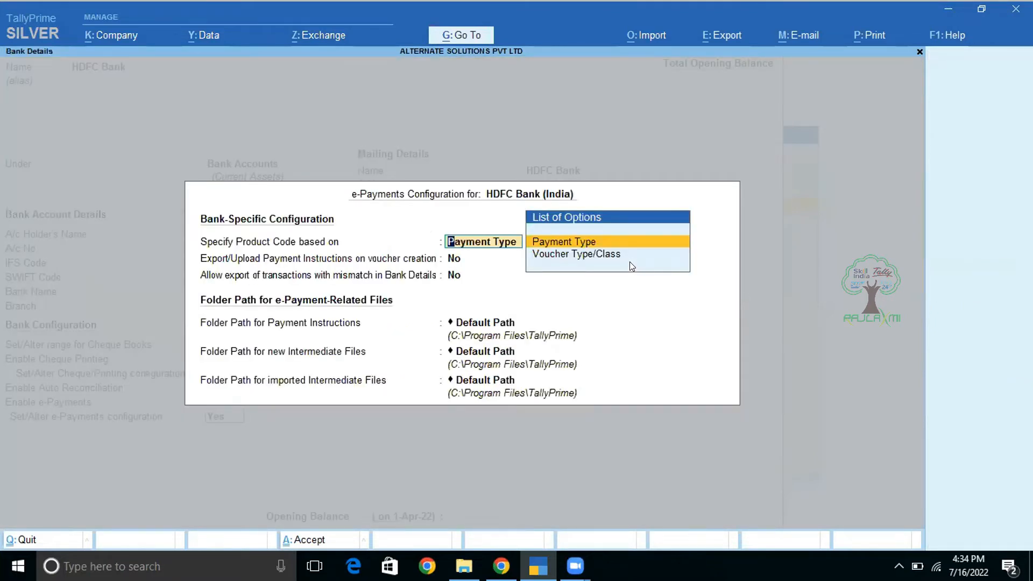
{"action": "key", "text": "Return"}
{"action": "key", "text": "Return"}
{"action": "key", "text": "Return"}
{"action": "key", "text": "Return"}
{"action": "key", "text": "BackSpace"}
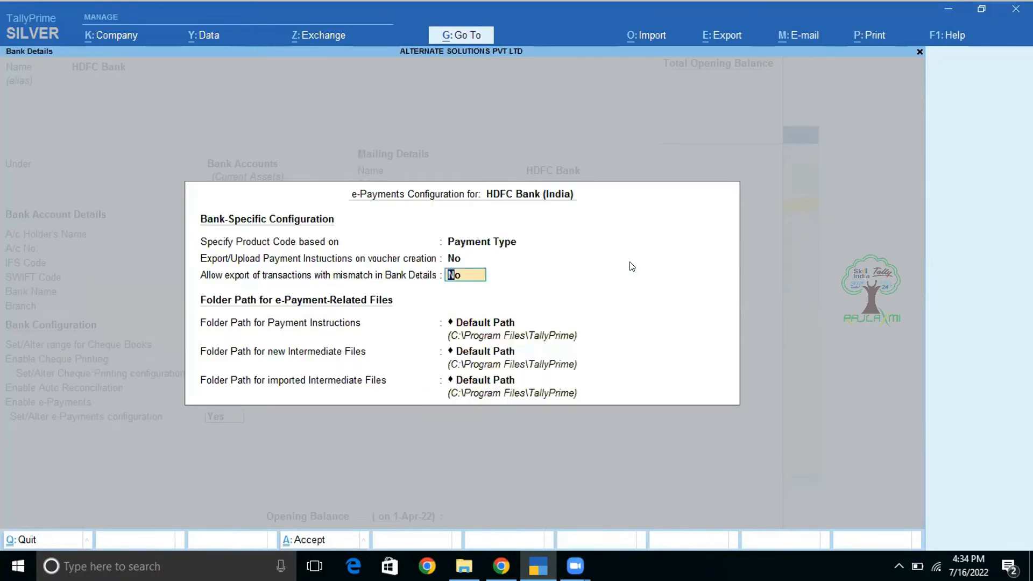
{"action": "key", "text": "Return"}
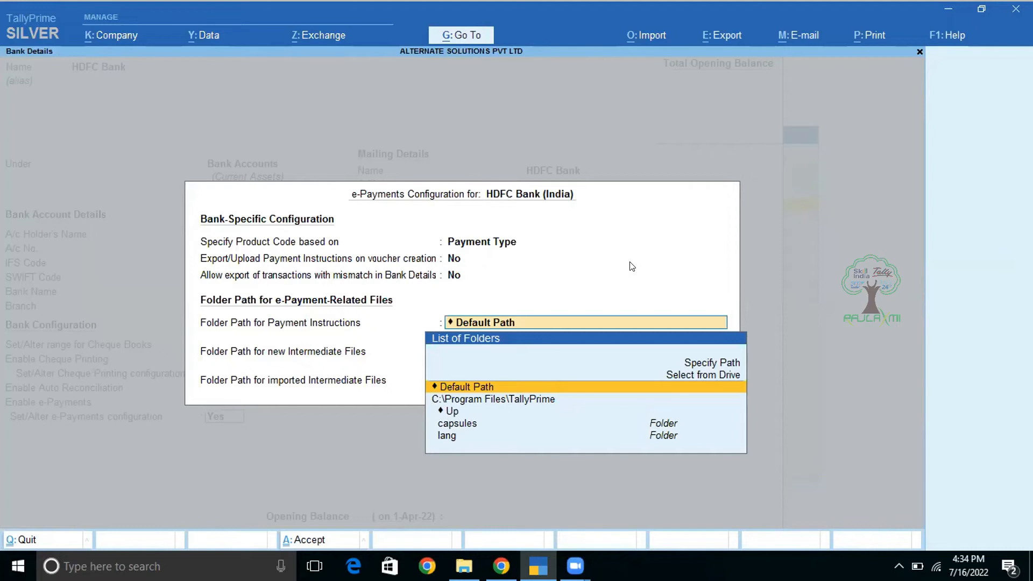
Step: Keep Default Path for the e-payment file folders, accept the e-Payments configuration, and continue to the ledger's Pincode
{"action": "key", "text": "Return"}
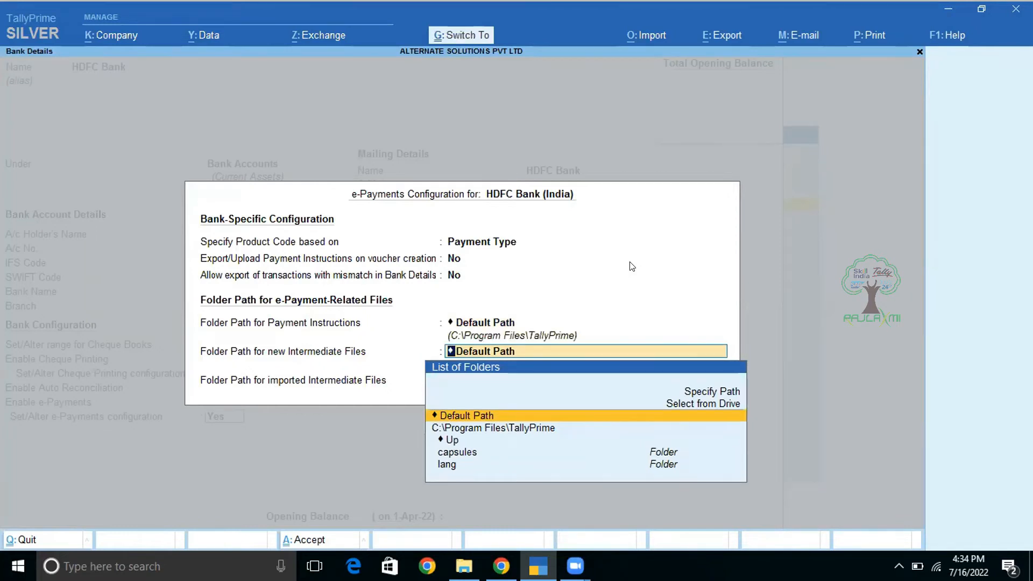
{"action": "key", "text": "ctrl+a"}
{"action": "key", "text": "Return"}
{"action": "key", "text": "Return"}
{"action": "key", "text": "Return"}
{"action": "key", "text": "Return"}
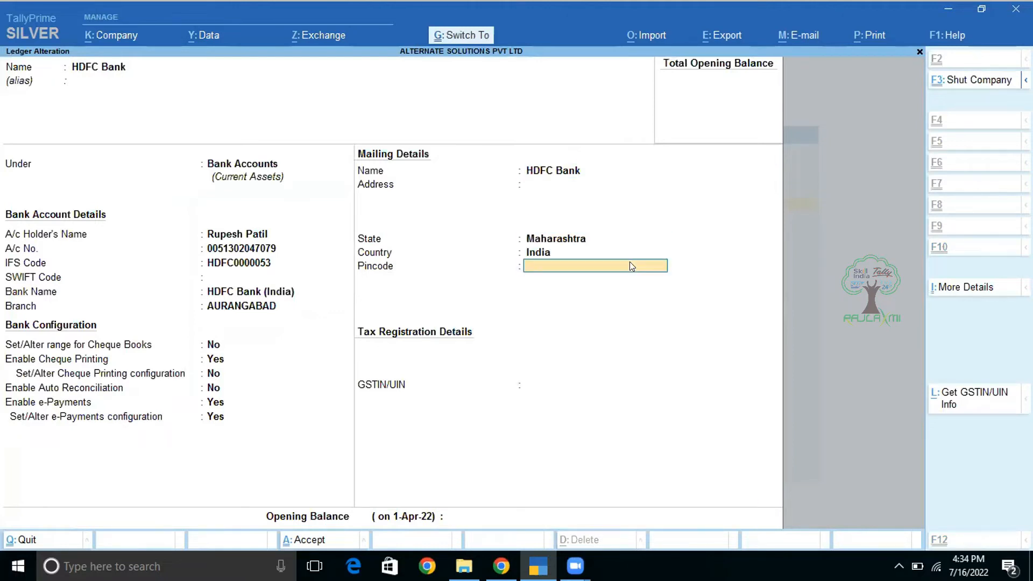
Step: Save the HDFC Bank ledger alteration and return to the Gateway of Tally
{"action": "key", "text": "ctrl+a"}
{"action": "key", "text": "Escape"}
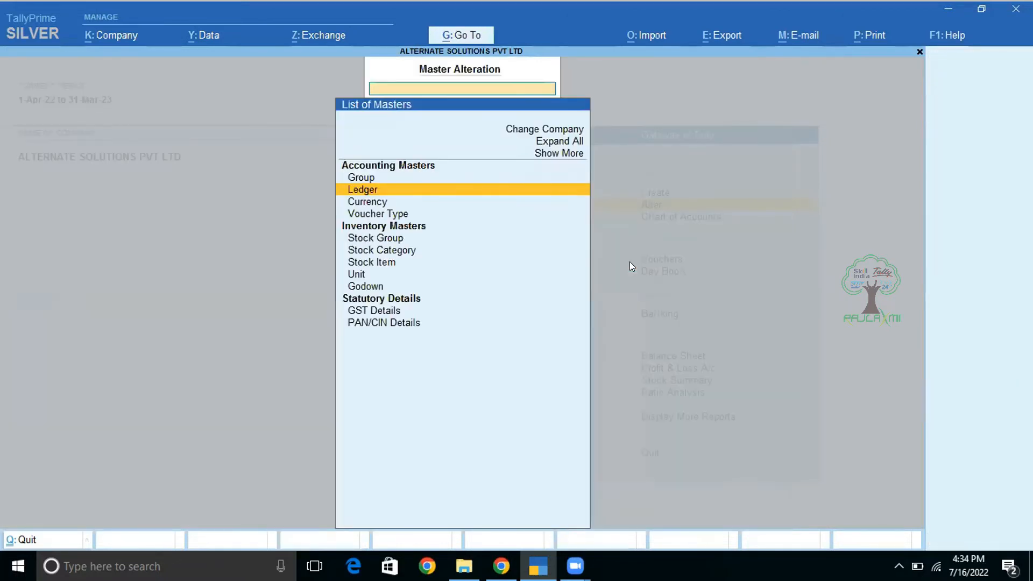
{"action": "key", "text": "Escape"}
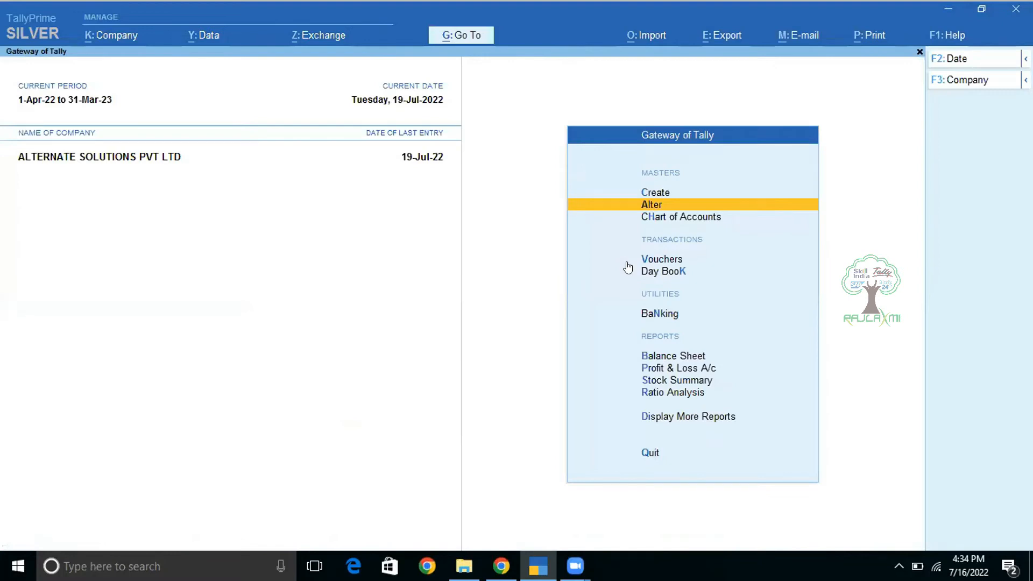
Step: Open the e-Payments report from the Banking utilities
{"action": "key", "text": "Down"}
{"action": "key", "text": "Down"}
{"action": "key", "text": "Down"}
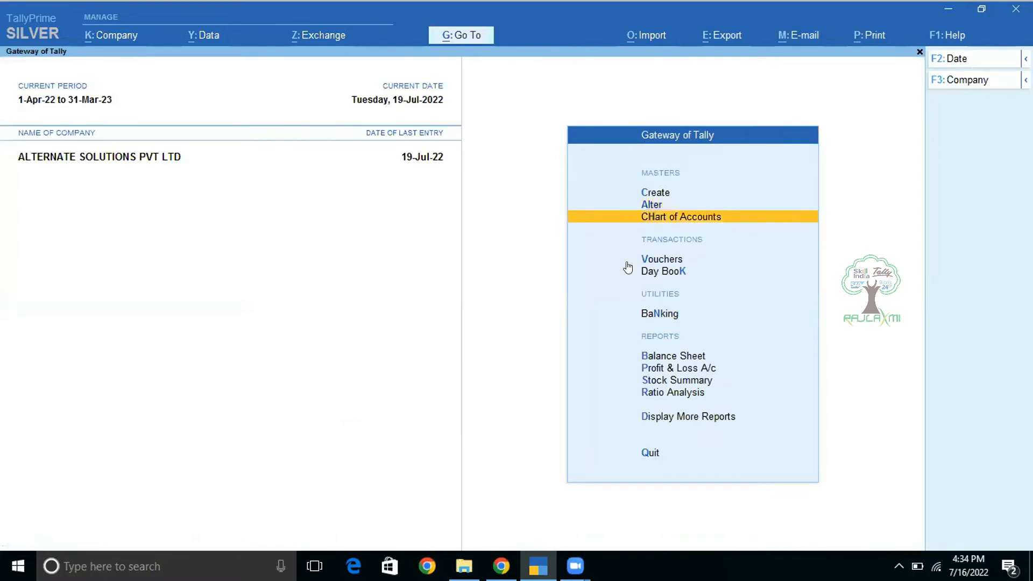
{"action": "key", "text": "Down"}
{"action": "key", "text": "Return"}
{"action": "key", "text": "Down"}
{"action": "key", "text": "Down"}
{"action": "key", "text": "Down"}
{"action": "key", "text": "Down"}
{"action": "key", "text": "Down"}
{"action": "key", "text": "Down"}
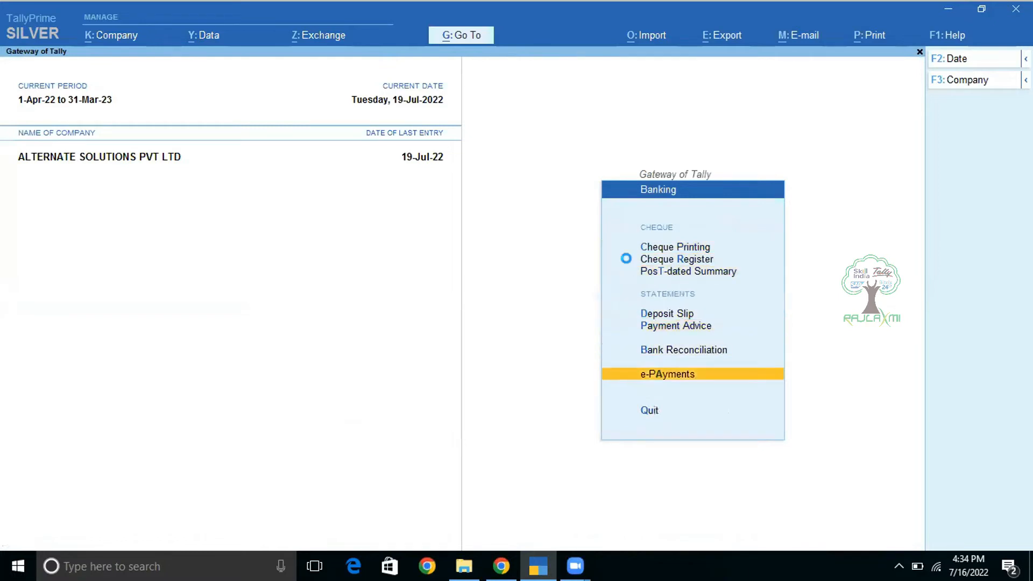
{"action": "key", "text": "Return"}
Step: Check the HDFC Bank transactions that are ready for sending to the bank, and return to the Gateway of Tally
{"action": "key", "text": "Down"}
{"action": "key", "text": "Down"}
{"action": "key", "text": "Up"}
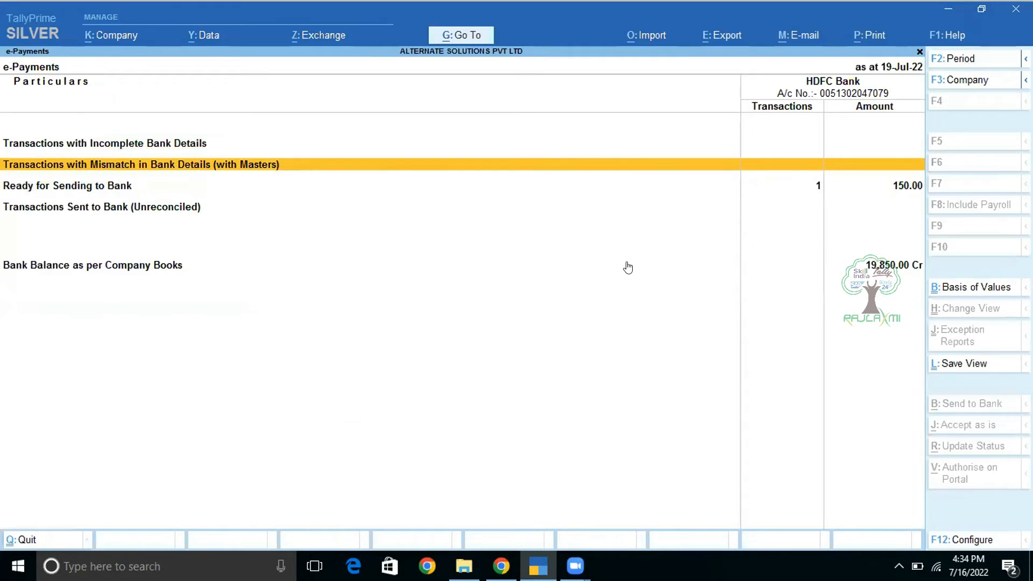
{"action": "key", "text": "Down"}
{"action": "key", "text": "Return"}
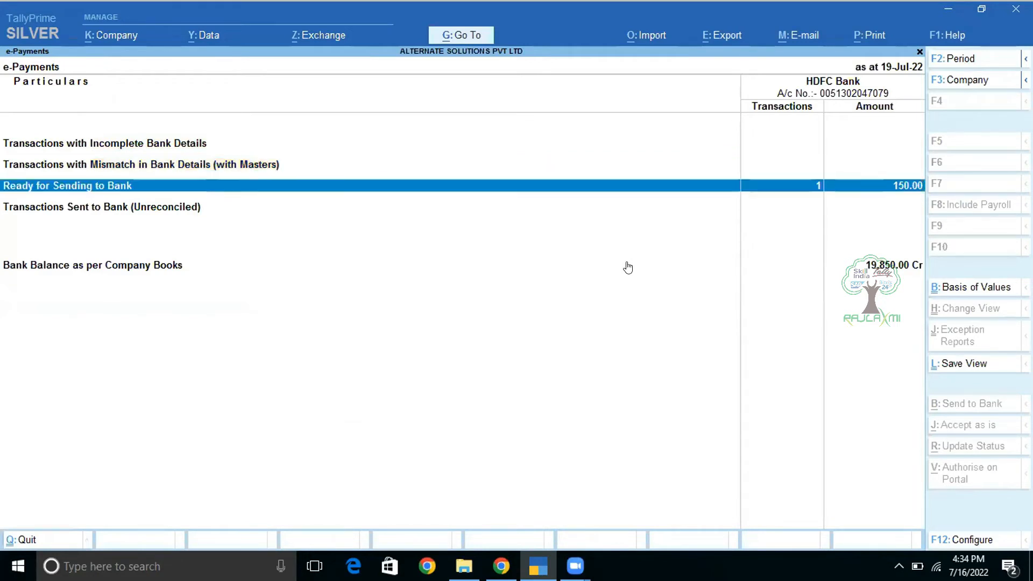
{"action": "key", "text": "Escape"}
{"action": "key", "text": "Escape"}
{"action": "key", "text": "Escape"}
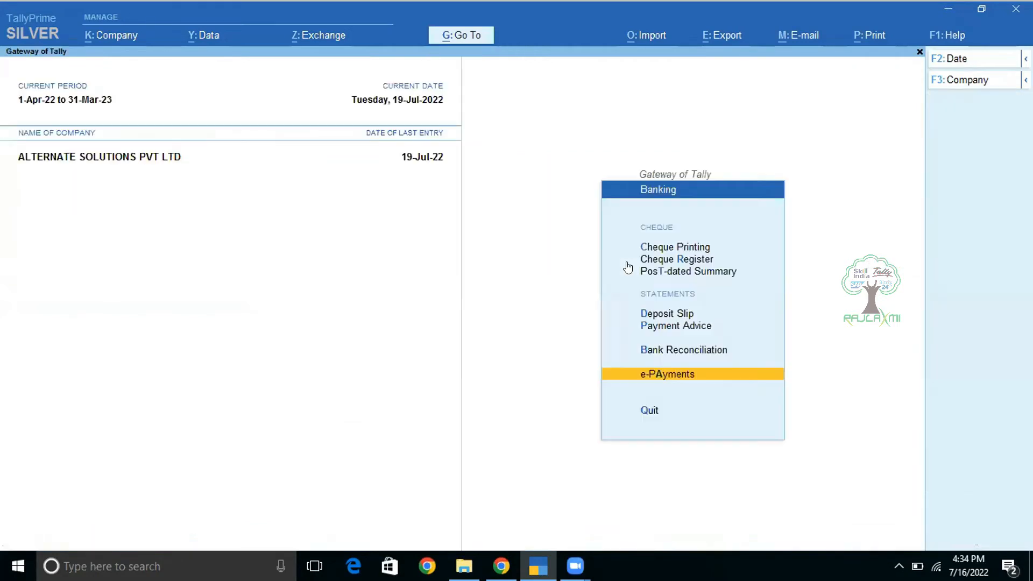
{"action": "key", "text": "n"}
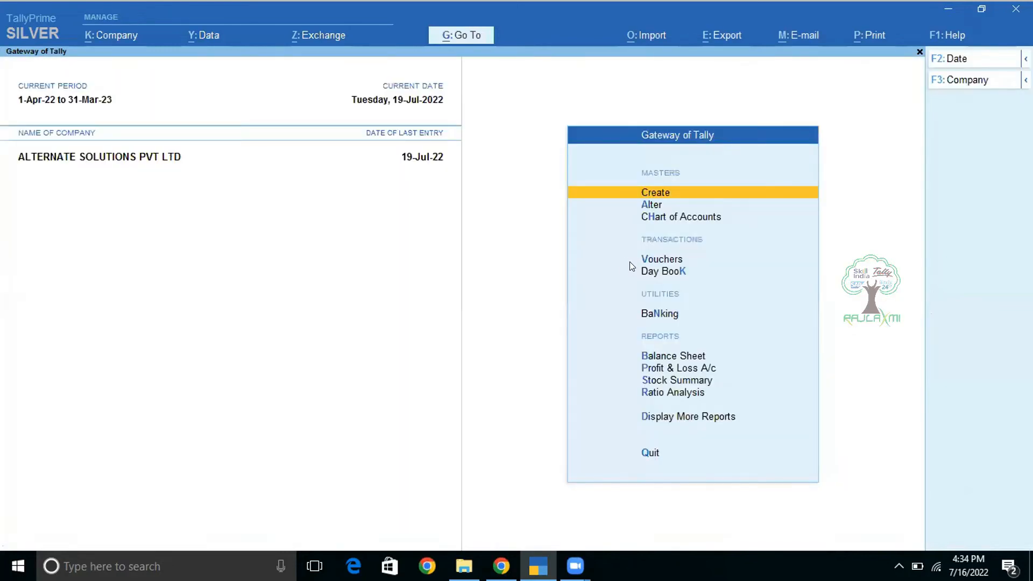
Step: Start a payment voucher from the HDFC Bank account with Super Traders as the party ledger
{"action": "key", "text": "v"}
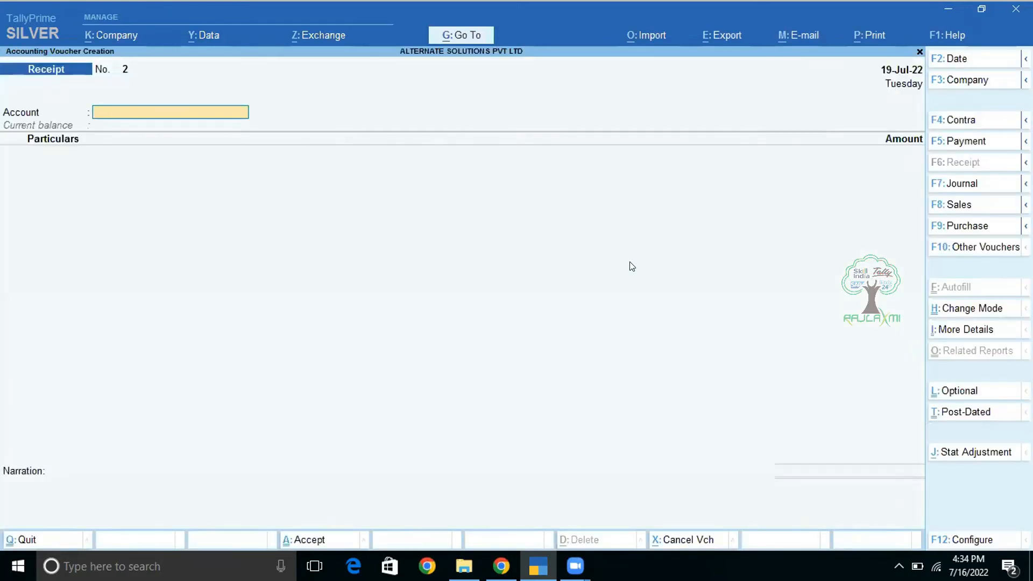
{"action": "key", "text": "F5"}
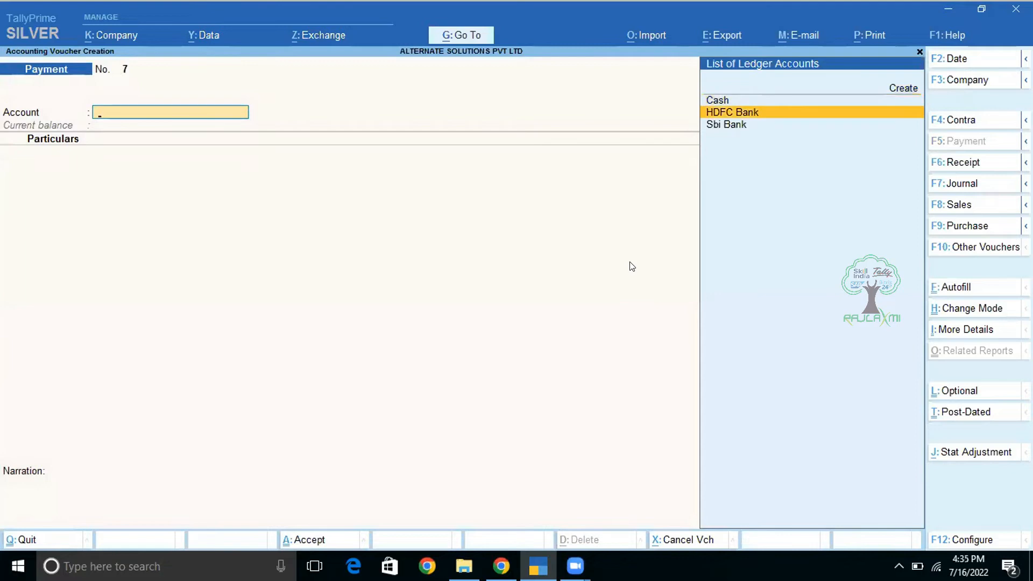
{"action": "key", "text": "Return"}
{"action": "key", "text": "Down"}
{"action": "key", "text": "Down"}
{"action": "key", "text": "Down"}
{"action": "key", "text": "Down"}
{"action": "key", "text": "Down"}
{"action": "key", "text": "Down"}
{"action": "key", "text": "Return"}
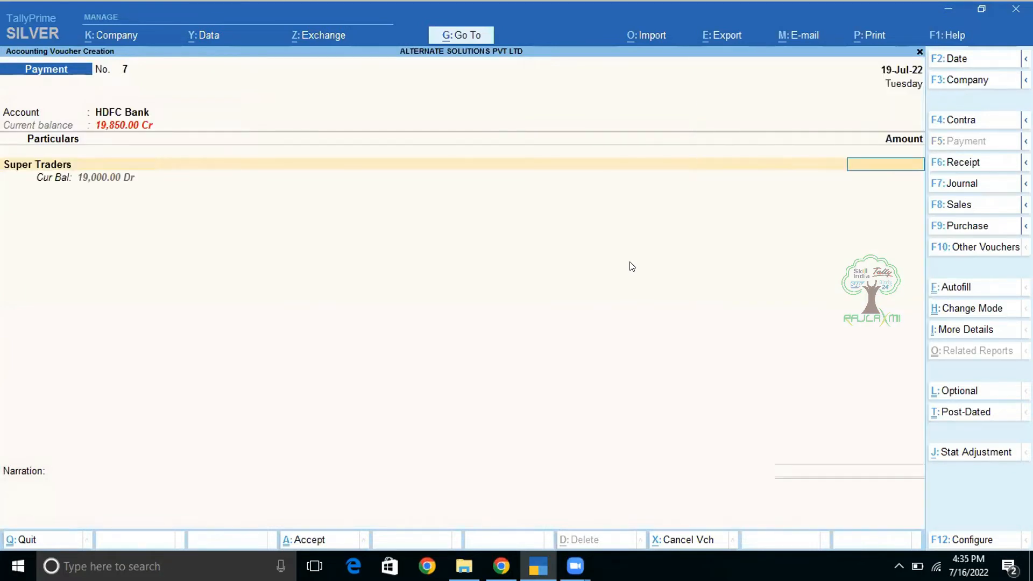
Step: Enter 4,000 as the payment to Super Traders and allocate it as a New Ref in the bill-wise details
{"action": "type", "text": "4000"}
{"action": "key", "text": "Return"}
{"action": "key", "text": "Down"}
{"action": "key", "text": "Return"}
{"action": "key", "text": "Return"}
{"action": "key", "text": "Return"}
{"action": "key", "text": "Return"}
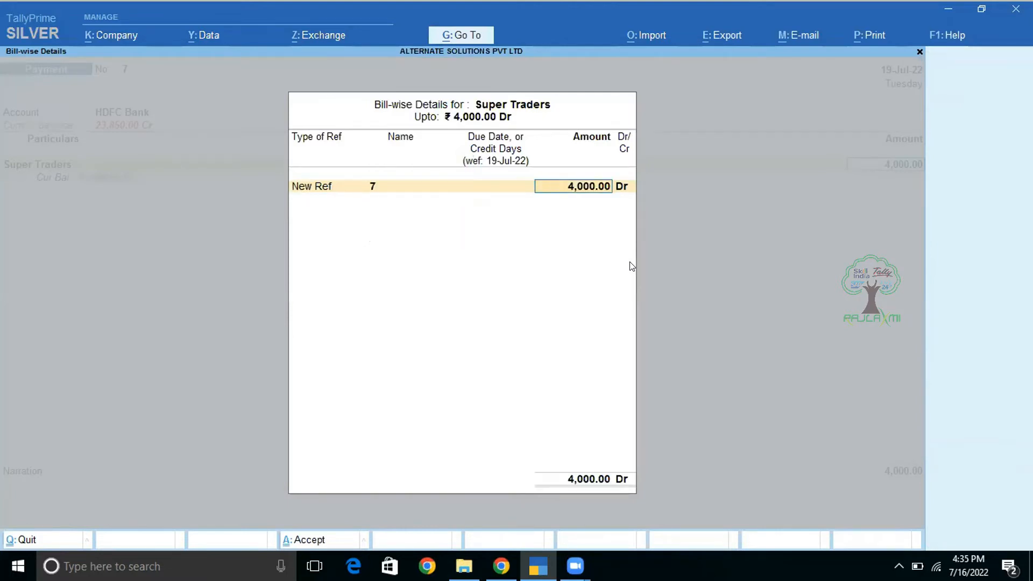
{"action": "key", "text": "Return"}
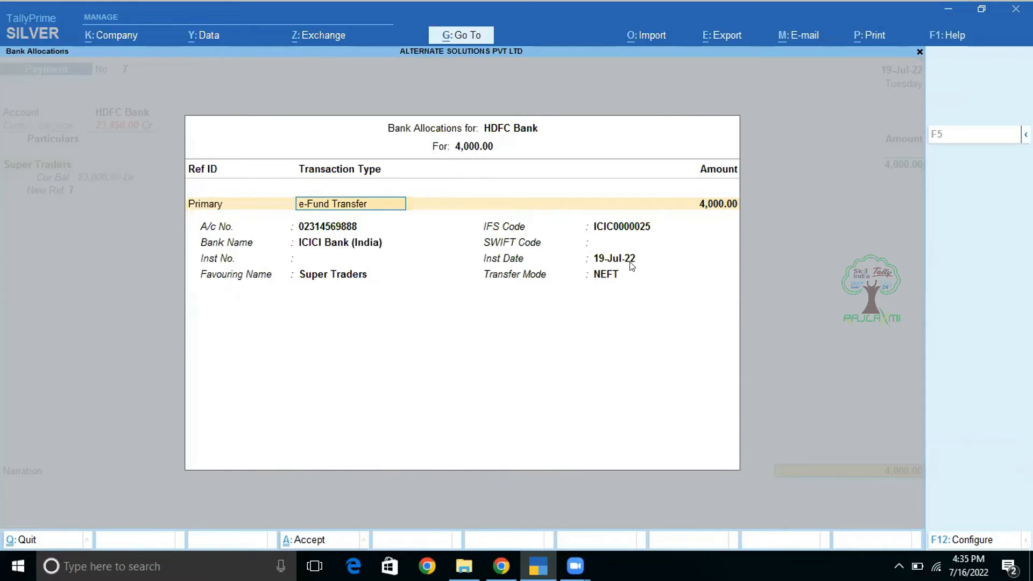
Step: Choose e-Fund Transfer as the transaction type in the HDFC Bank allocation
{"action": "key", "text": "BackSpace"}
{"action": "key", "text": "Down"}
{"action": "key", "text": "Down"}
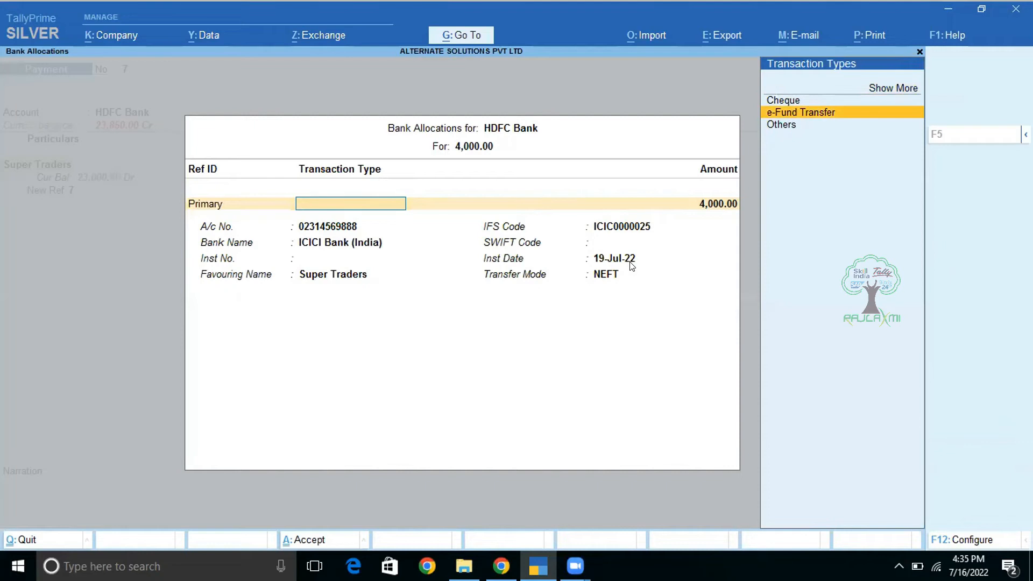
{"action": "key", "text": "Down"}
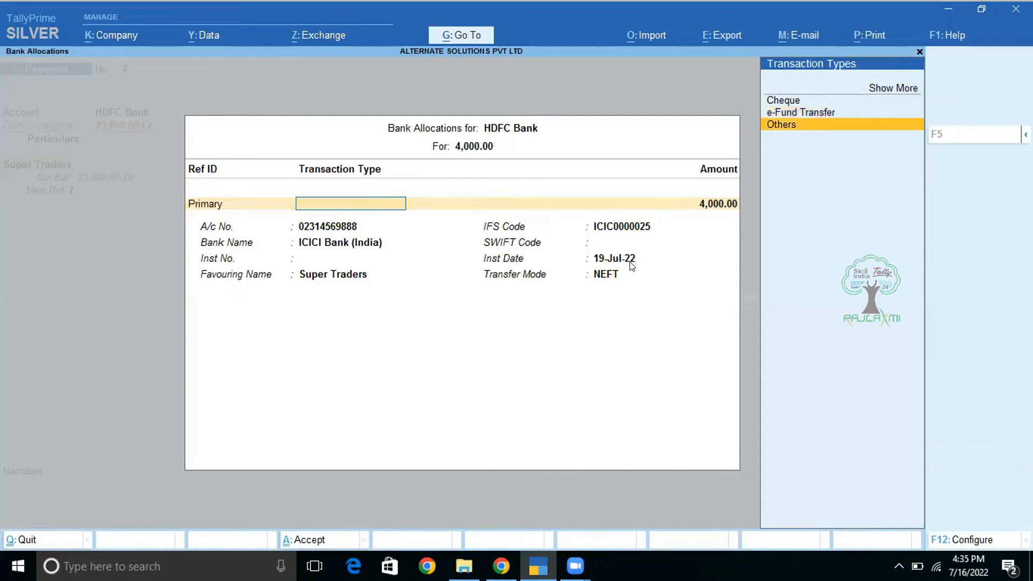
{"action": "key", "text": "Up"}
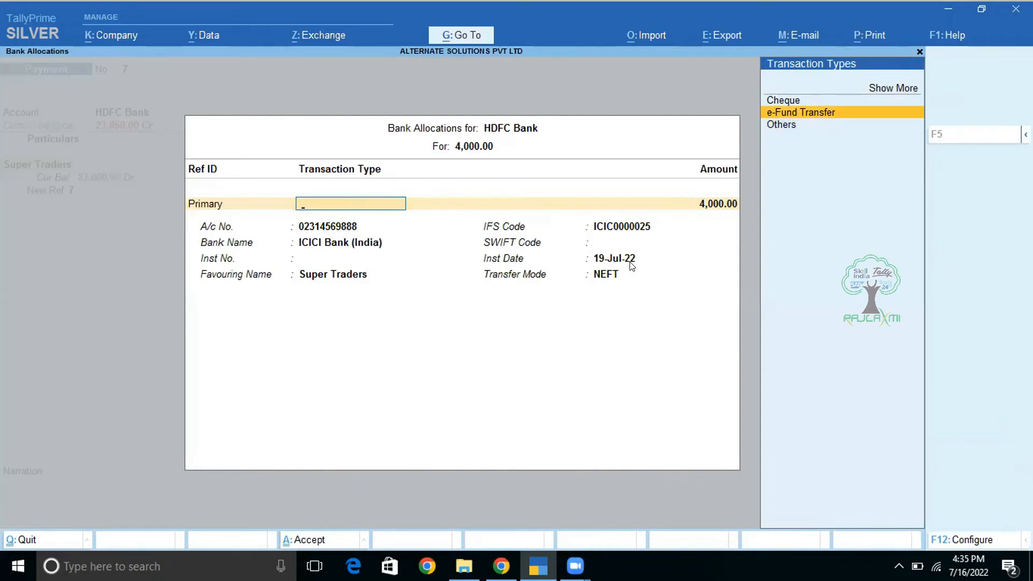
{"action": "key", "text": "Return"}
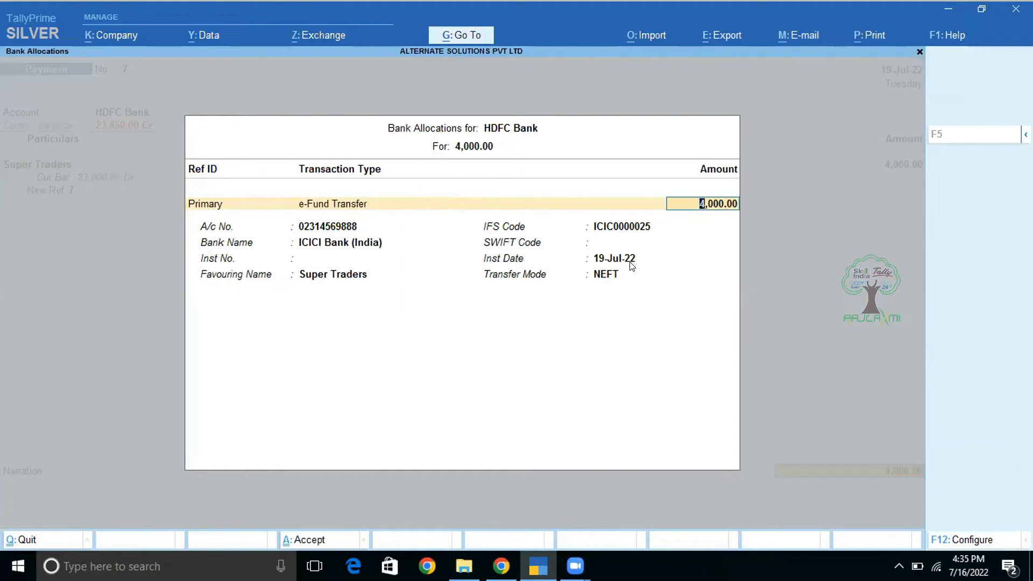
Step: Keep the prefilled beneficiary bank details and NEFT transfer mode, and save the payment voucher
{"action": "key", "text": "Return"}
{"action": "key", "text": "BackSpace"}
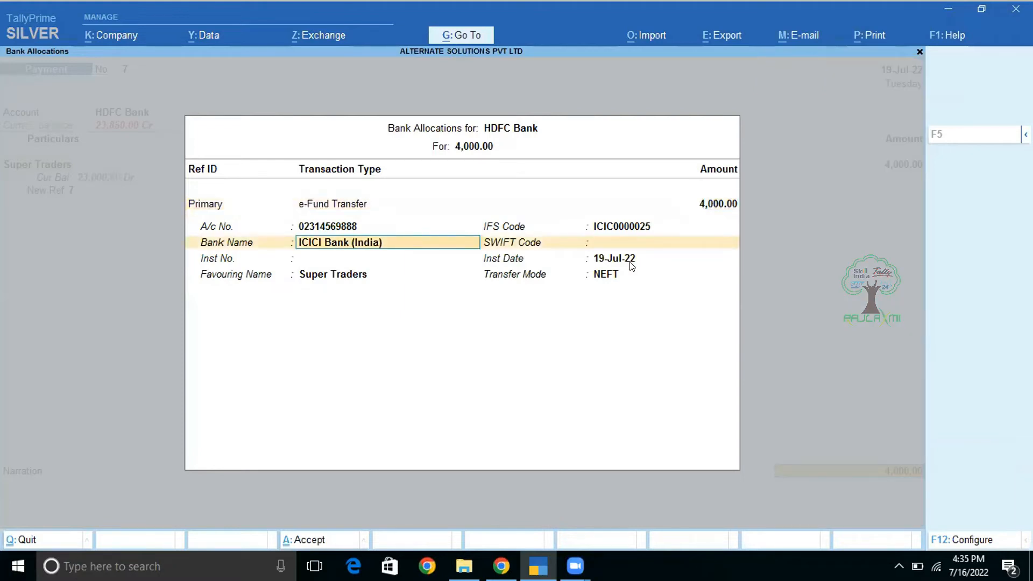
{"action": "key", "text": "BackSpace"}
{"action": "key", "text": "Return"}
{"action": "key", "text": "Return"}
{"action": "key", "text": "BackSpace"}
{"action": "key", "text": "Return"}
{"action": "key", "text": "Return"}
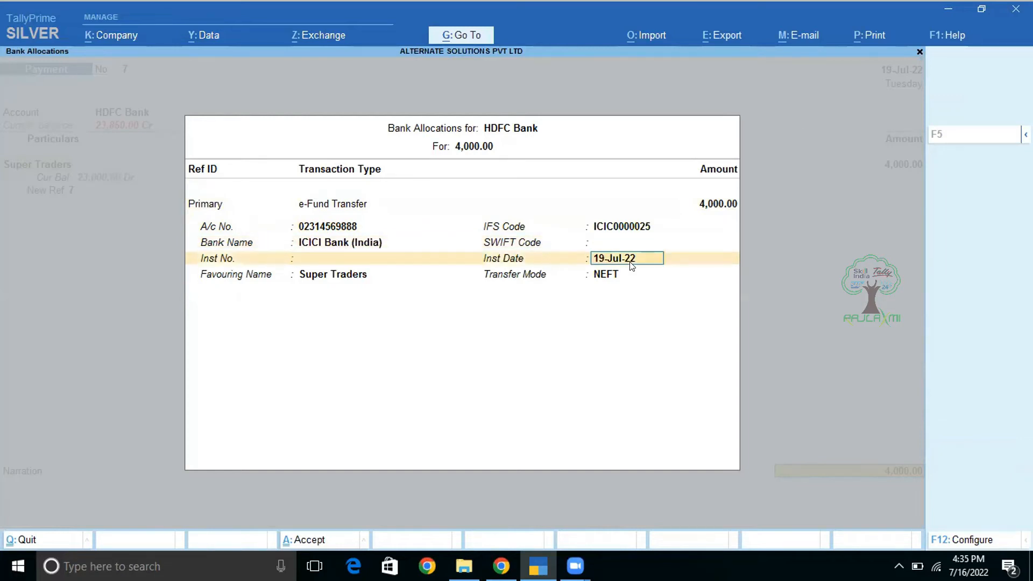
{"action": "key", "text": "Return"}
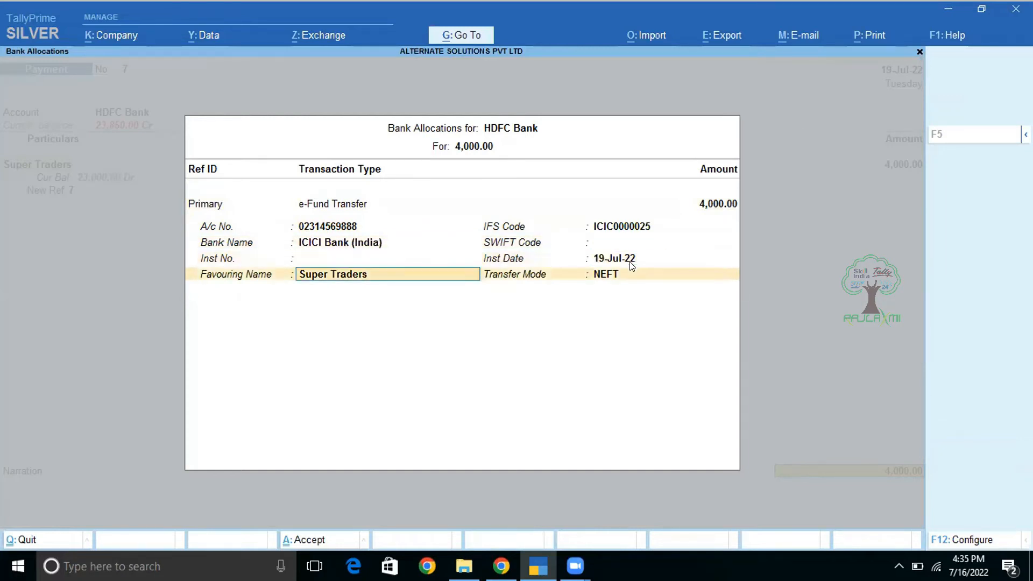
{"action": "key", "text": "Return"}
{"action": "key", "text": "Return"}
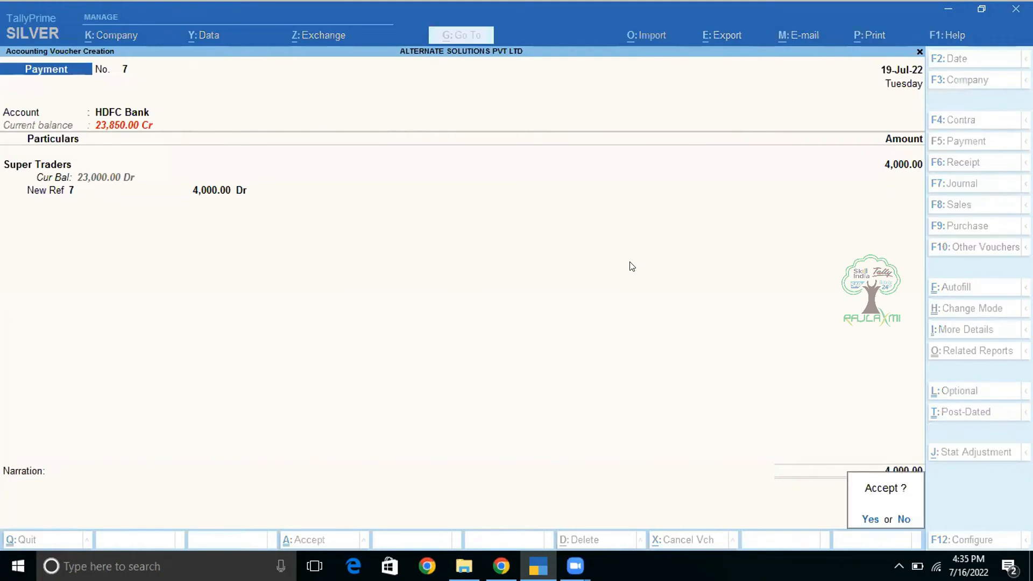
{"action": "key", "text": "Return"}
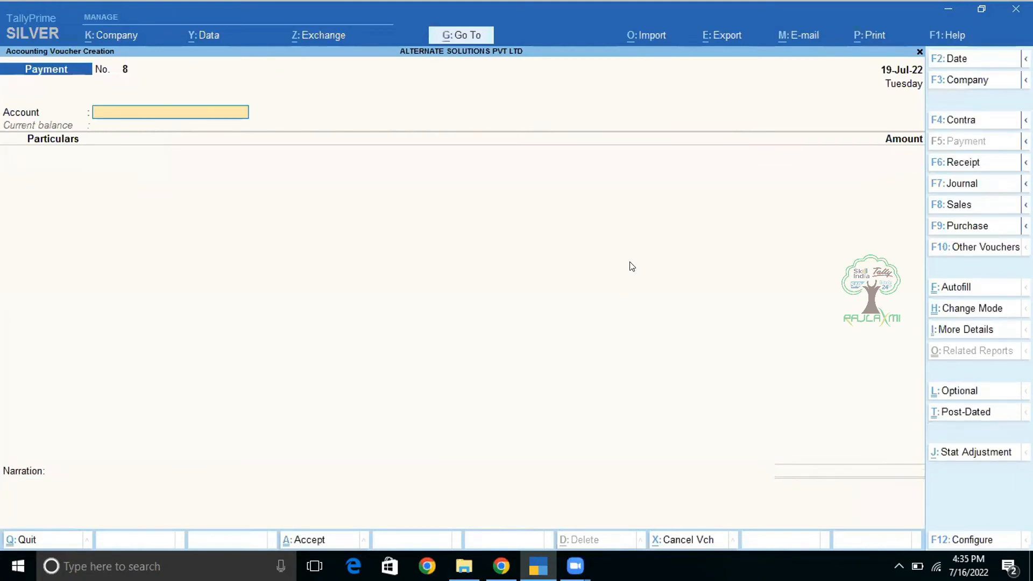
Step: Leave voucher creation and reopen the e-Payments report under Banking
{"action": "key", "text": "Escape"}
{"action": "key", "text": "Return"}
{"action": "key", "text": "Down"}
{"action": "key", "text": "Down"}
{"action": "key", "text": "Return"}
{"action": "key", "text": "Down"}
{"action": "key", "text": "Down"}
{"action": "key", "text": "Down"}
{"action": "key", "text": "Down"}
{"action": "key", "text": "Down"}
{"action": "key", "text": "Down"}
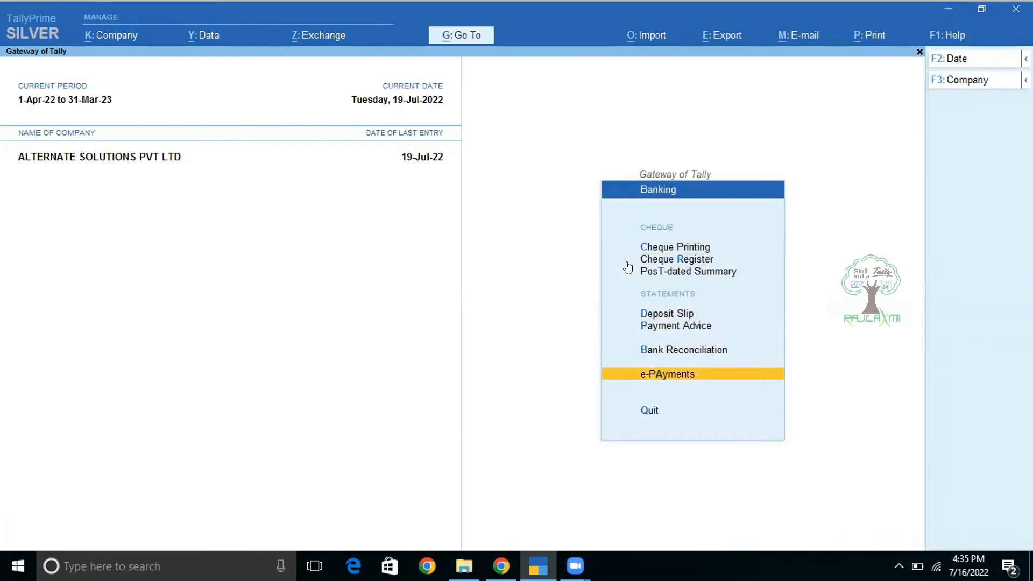
{"action": "key", "text": "Return"}
Step: Open the list of HDFC Bank transactions under Ready for Sending to Bank
{"action": "key", "text": "Down"}
{"action": "key", "text": "Down"}
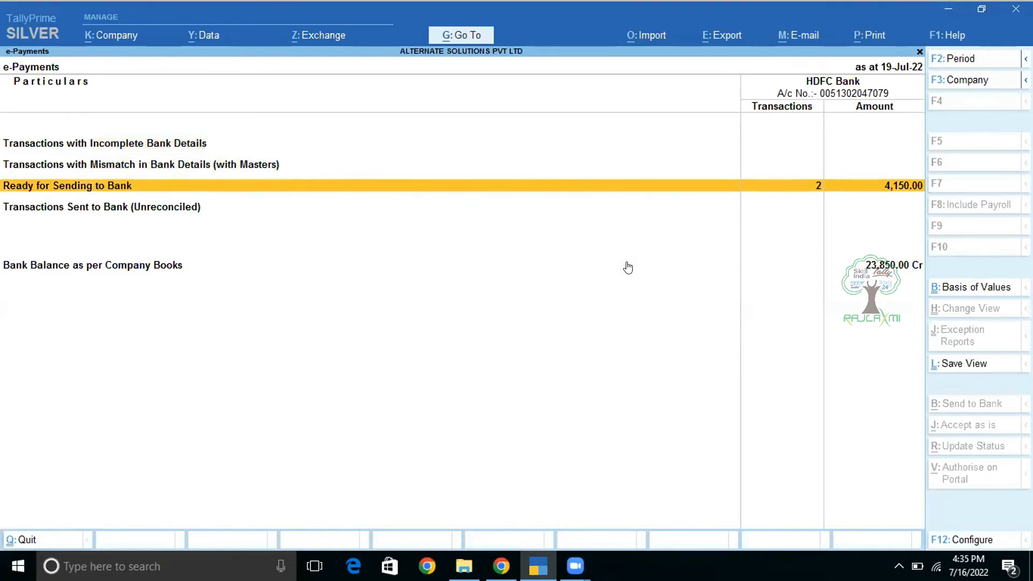
{"action": "key", "text": "Return"}
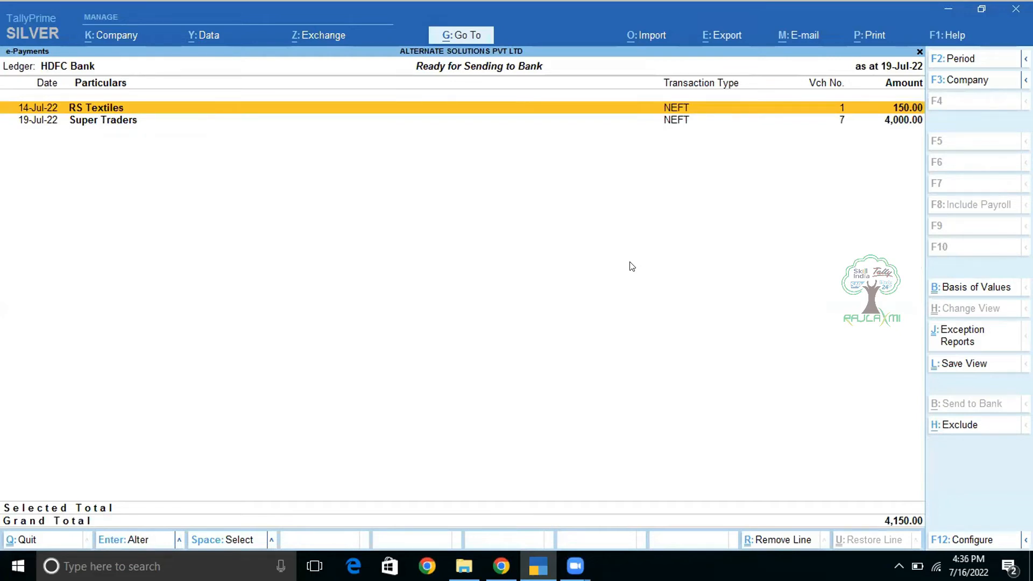
Step: Select the RS Textiles and Super Traders transactions and start exporting their payment instructions
{"action": "key", "text": "space"}
{"action": "key", "text": "space"}
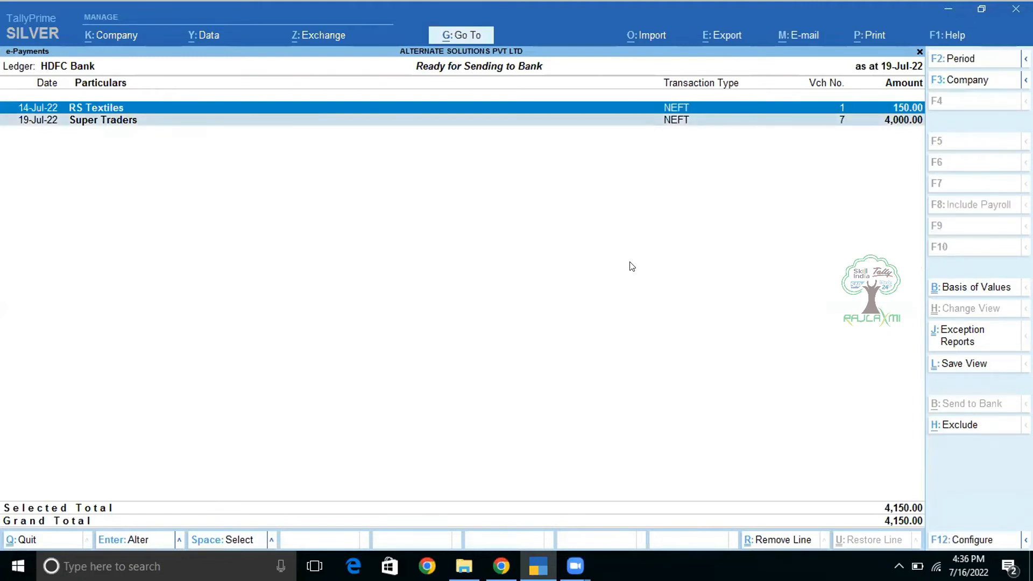
{"action": "key", "text": "alt"}
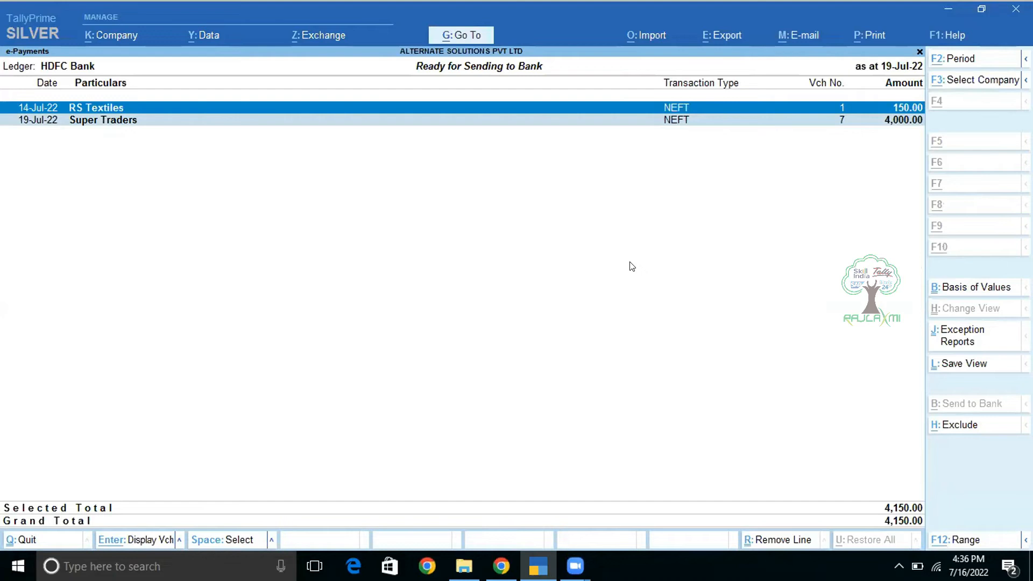
{"action": "key", "text": "alt+e"}
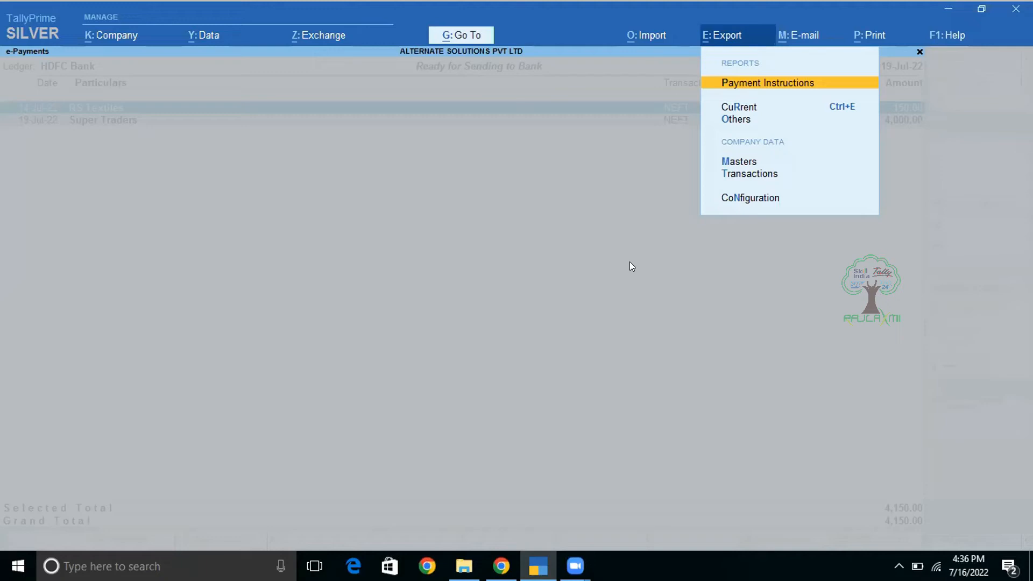
{"action": "key", "text": "Return"}
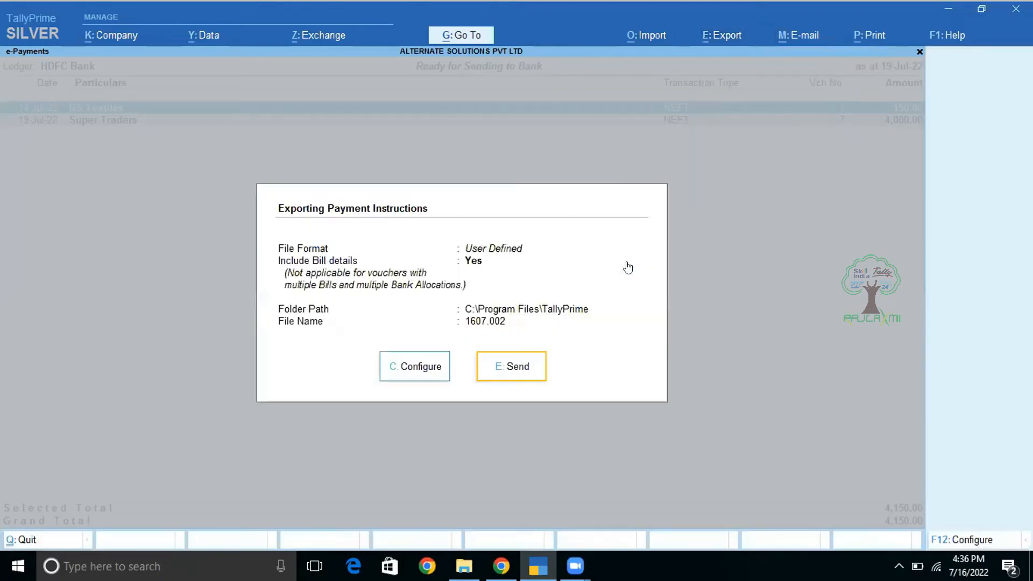
Step: Set the folder path for the payment instructions export to C:\Users\admin\Desktop\Webinar
{"action": "key", "text": "Left"}
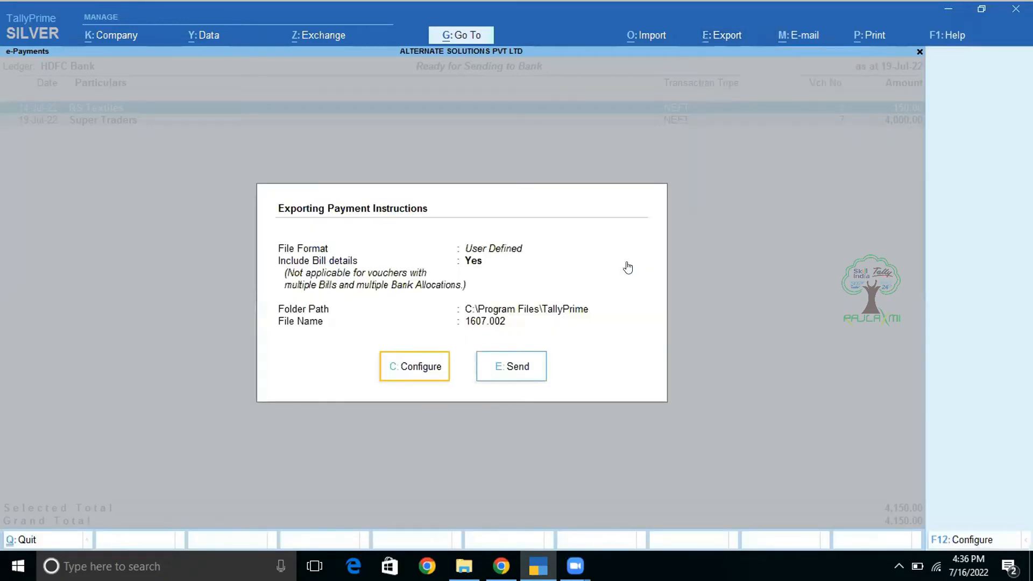
{"action": "key", "text": "Return"}
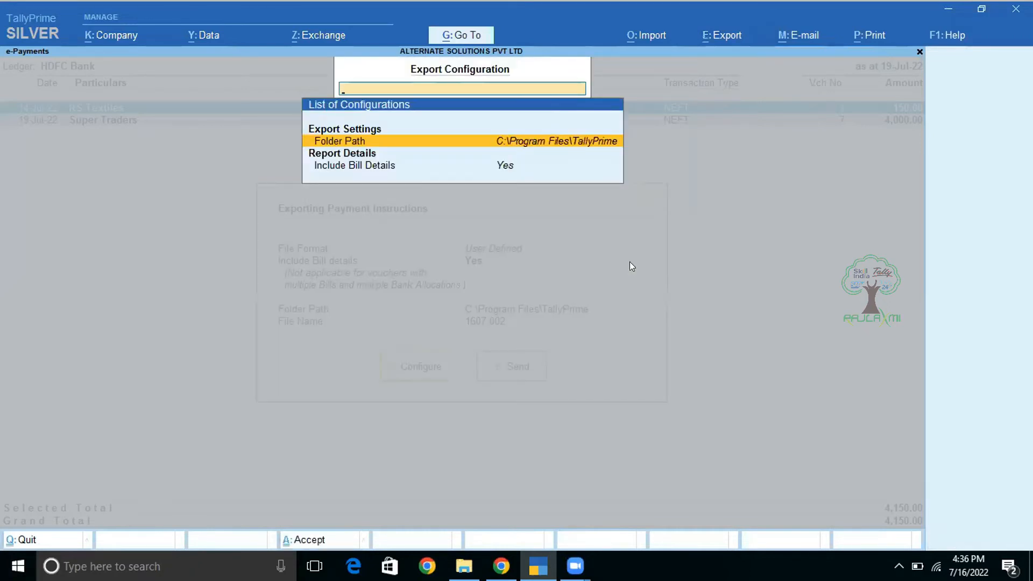
{"action": "key", "text": "Return"}
{"action": "key", "text": "Up"}
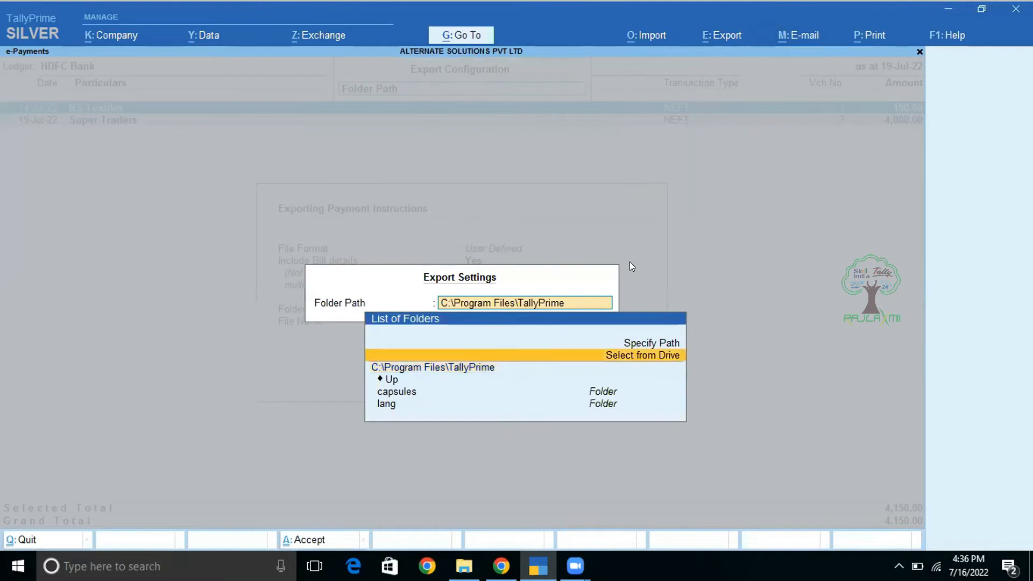
{"action": "key", "text": "Return"}
{"action": "key", "text": "Down"}
{"action": "key", "text": "Return"}
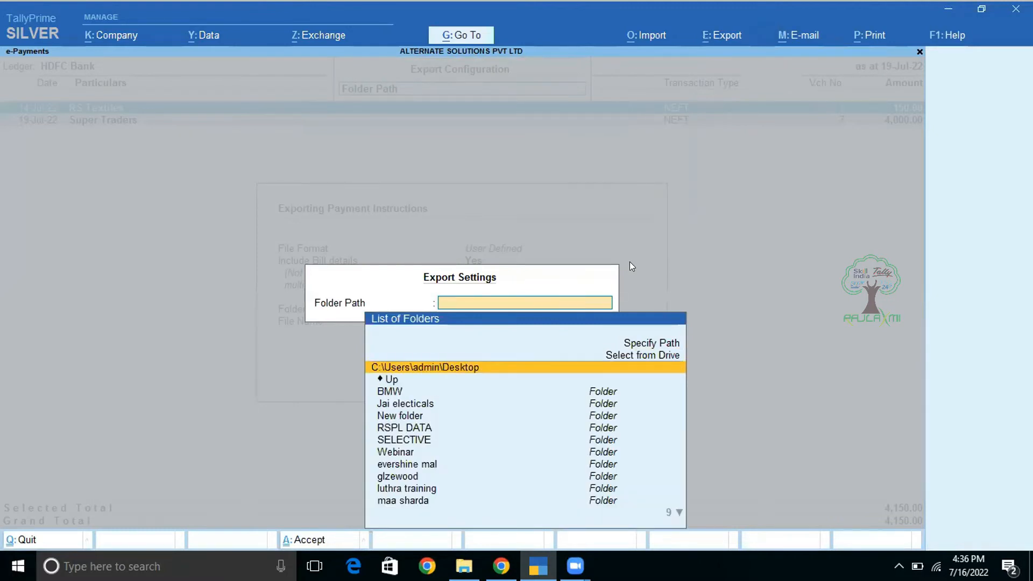
{"action": "key", "text": "Down"}
{"action": "key", "text": "Down"}
{"action": "type", "text": "we"}
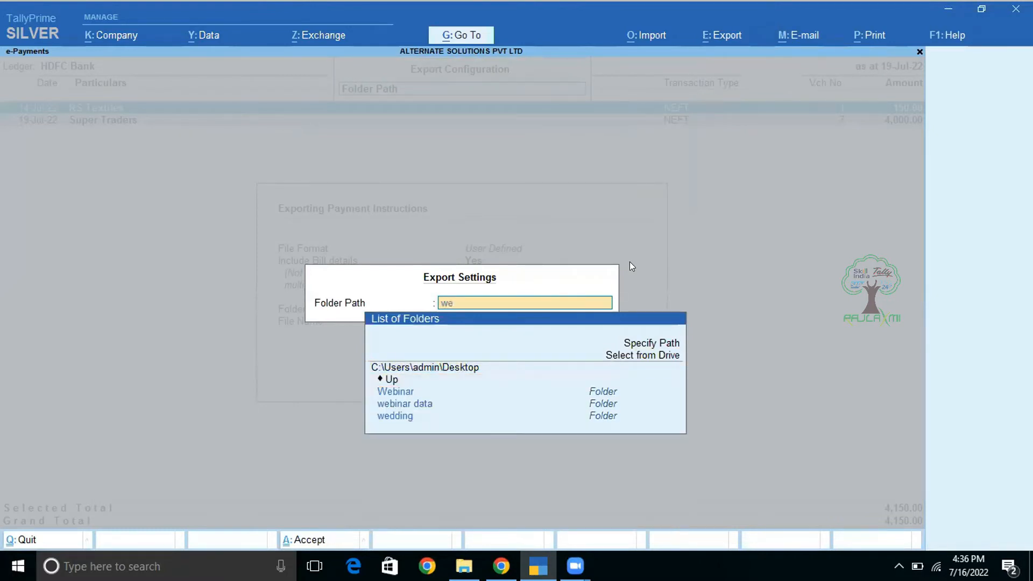
{"action": "key", "text": "Return"}
{"action": "key", "text": "Return"}
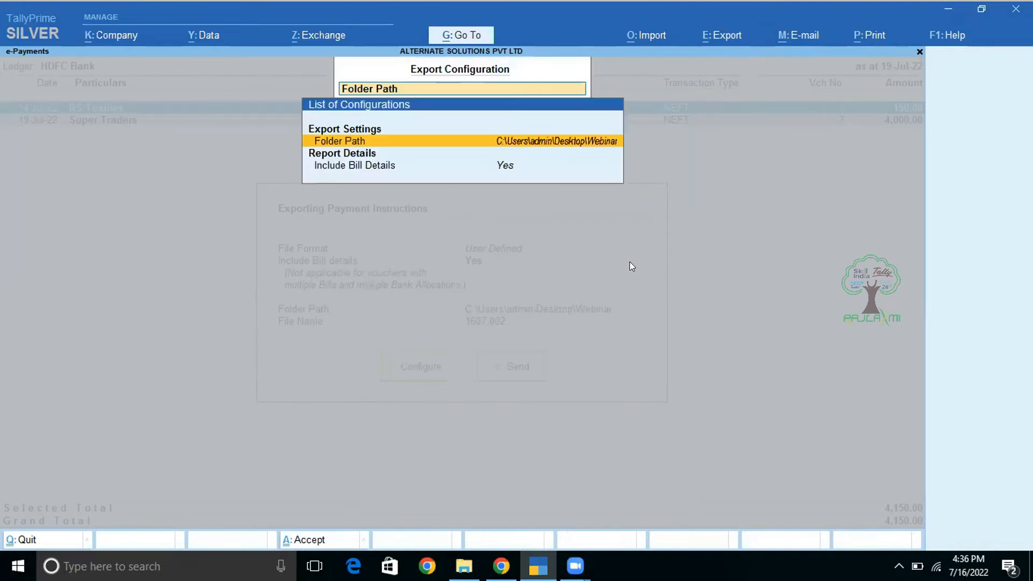
Step: Accept the export configuration with bill details included, send the selected payment instructions to the file, and return to the e-Payments summary
{"action": "key", "text": "Down"}
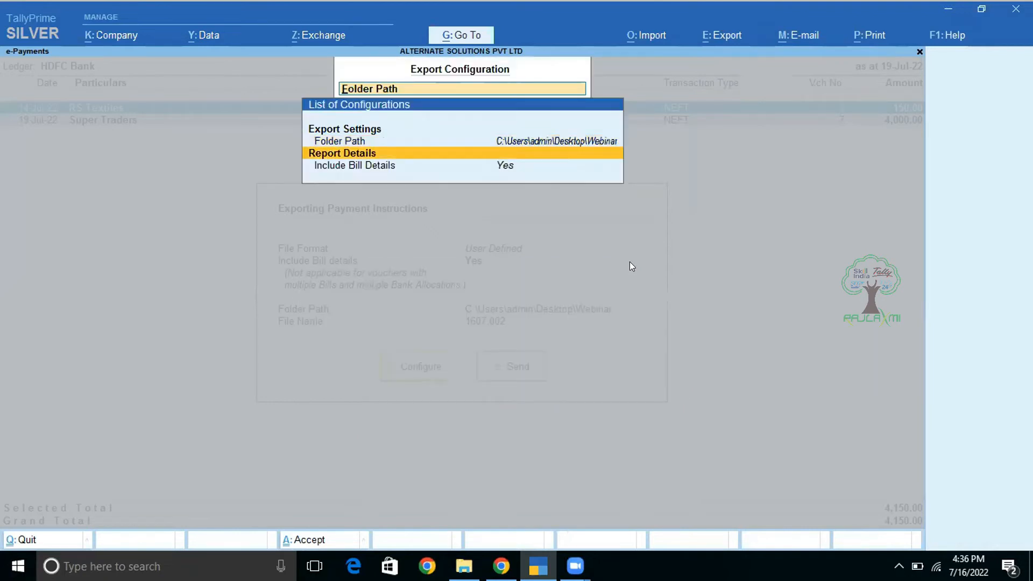
{"action": "key", "text": "Down"}
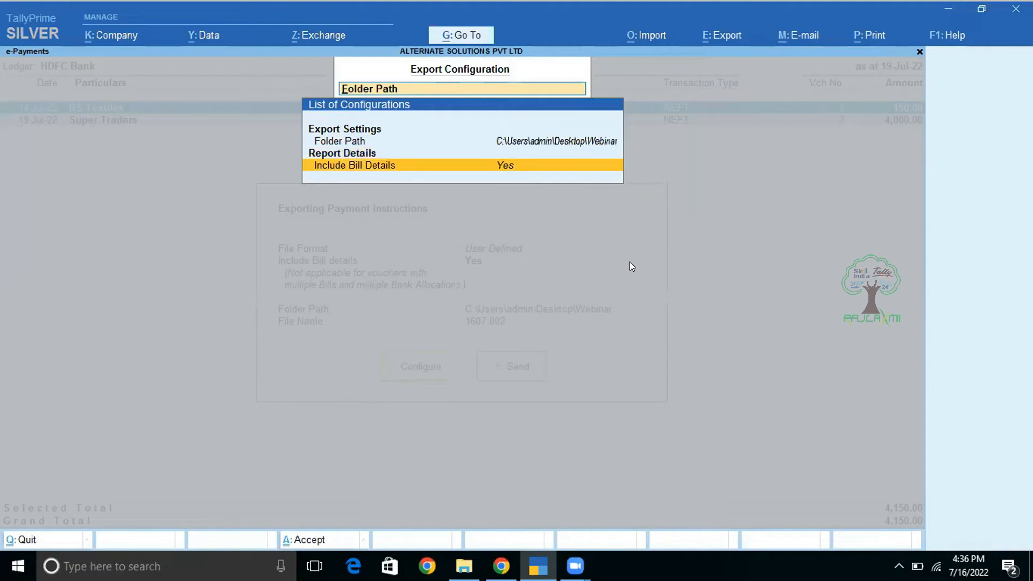
{"action": "key", "text": "ctrl"}
{"action": "key", "text": "ctrl+a"}
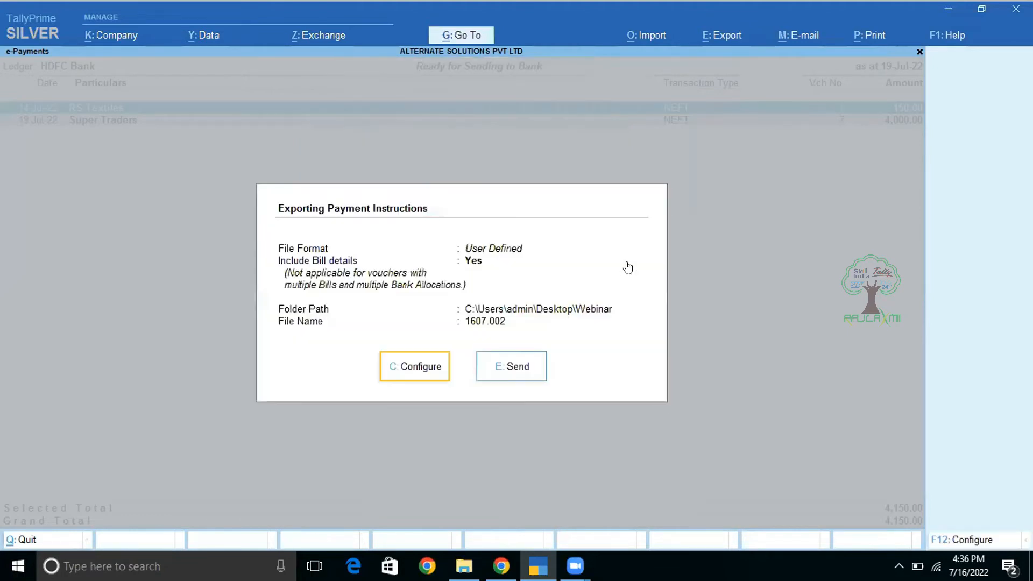
{"action": "key", "text": "Right"}
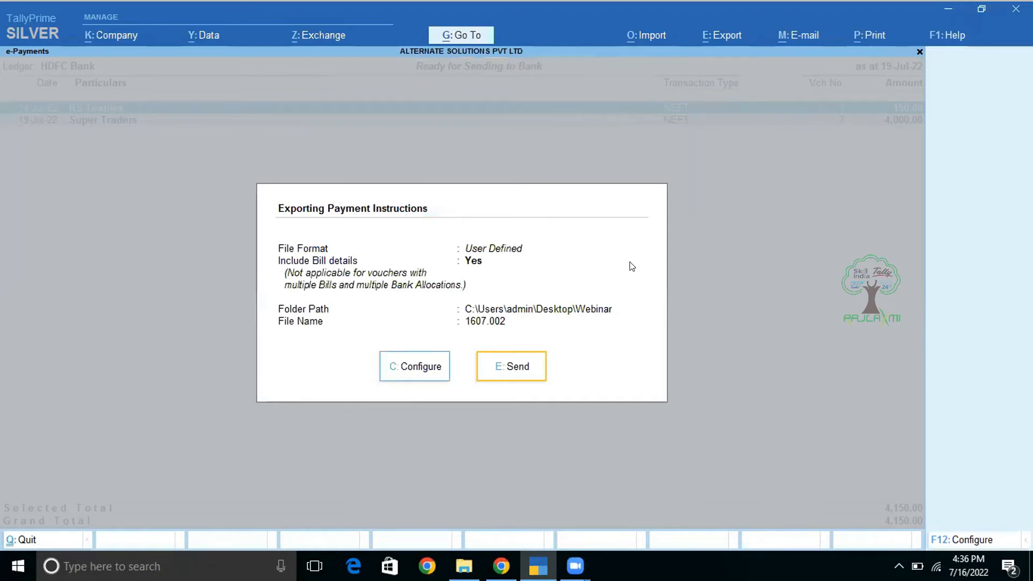
{"action": "key", "text": "Return"}
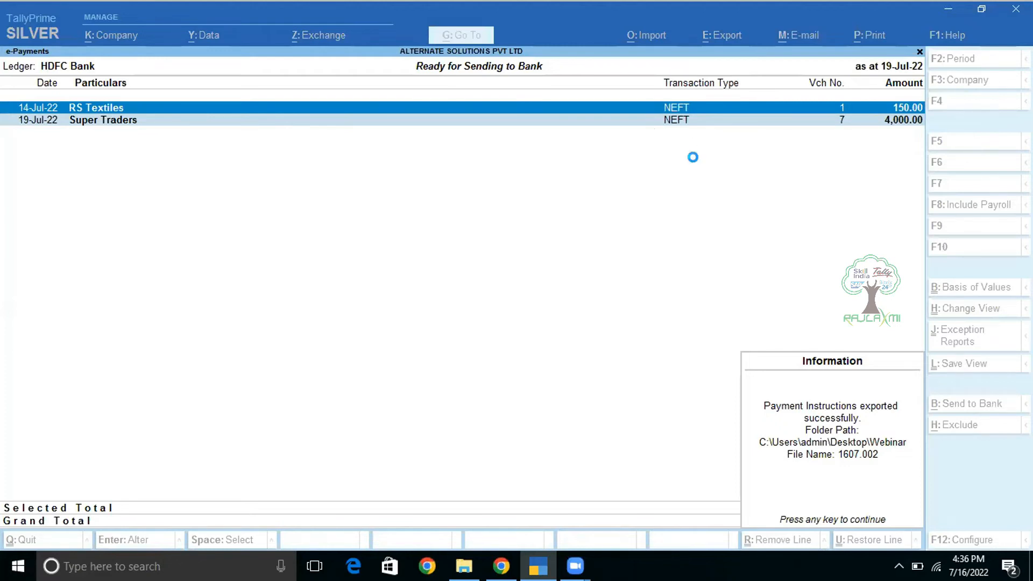
{"action": "key", "text": "Return"}
{"action": "key", "text": "Escape"}
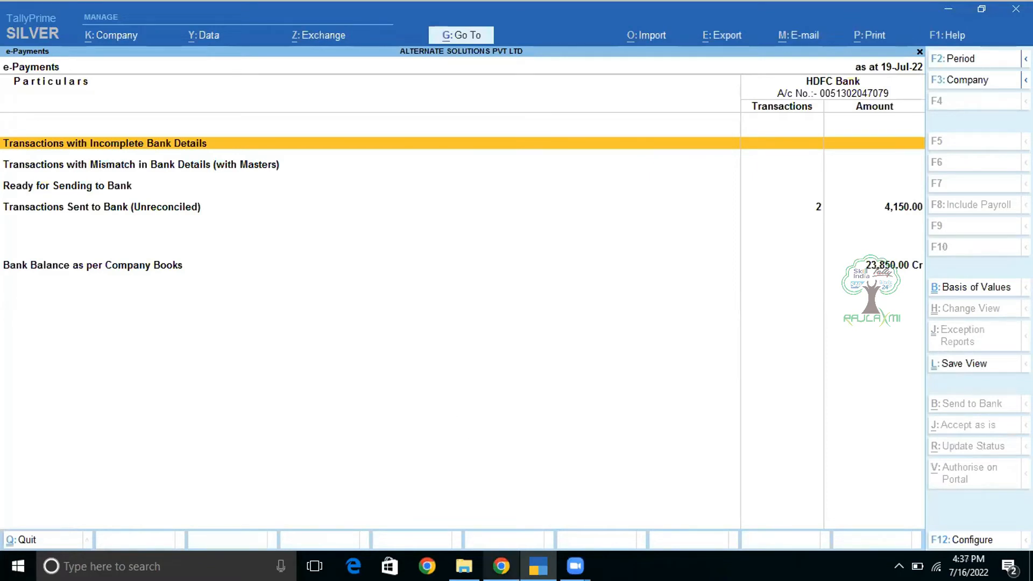
Step: Check the Webinar folder in File Explorer for the exported file 1607.002, and return to TallyPrime
{"action": "left_click", "coordinate": [464, 566]}
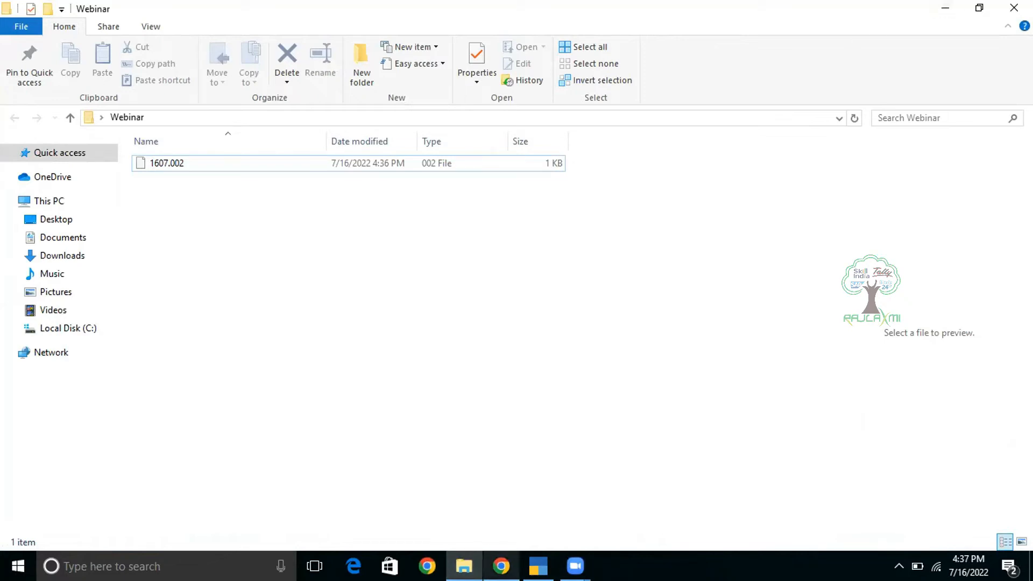
{"action": "mouse_move", "coordinate": [538, 566]}
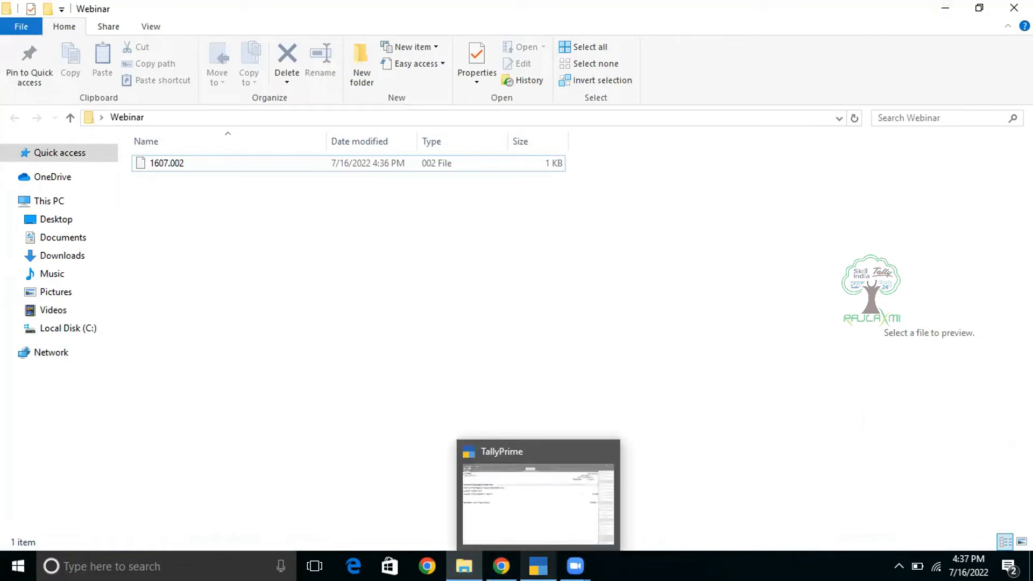
{"action": "left_click", "coordinate": [525, 505]}
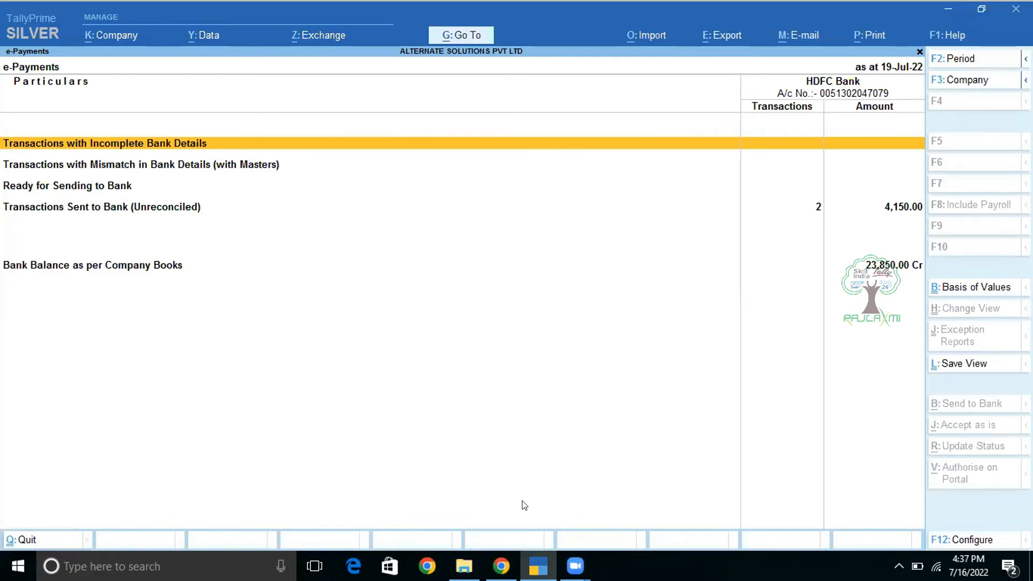
Step: Open the HDFC Bank unreconciled vouchers behind Bank Balance as per Company Books
{"action": "key", "text": "Down"}
{"action": "key", "text": "Down"}
{"action": "key", "text": "Down"}
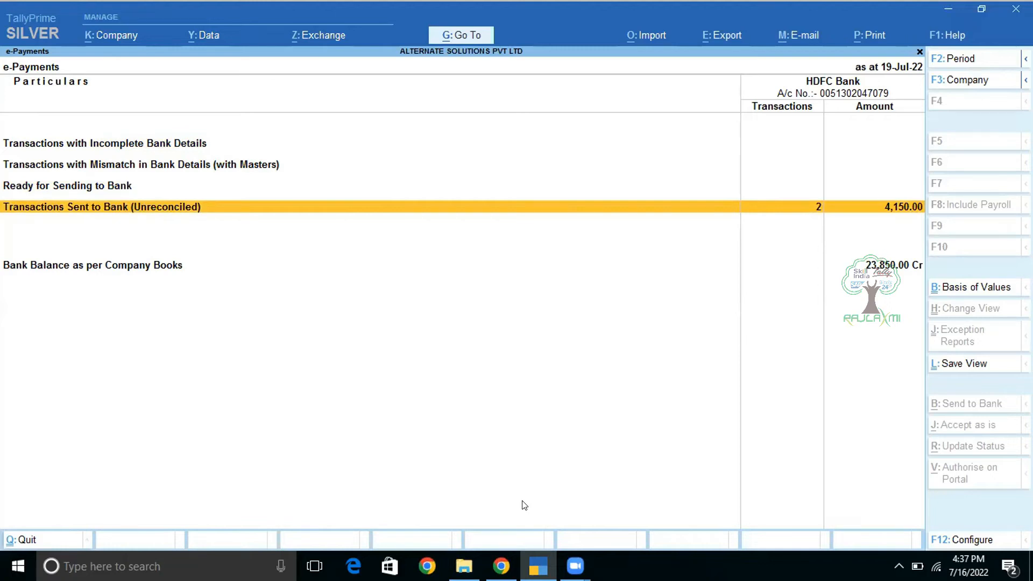
{"action": "key", "text": "Down"}
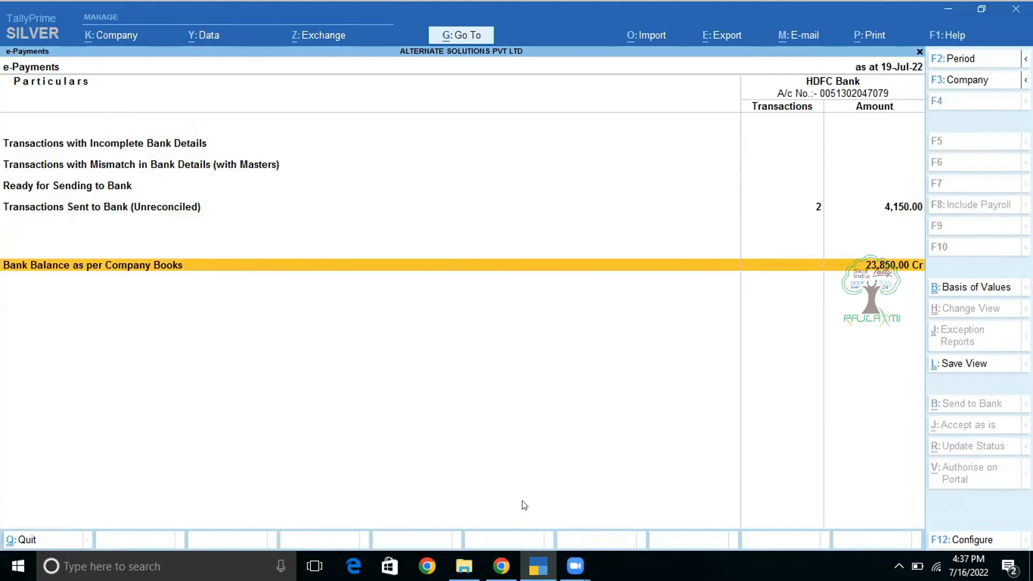
{"action": "key", "text": "Return"}
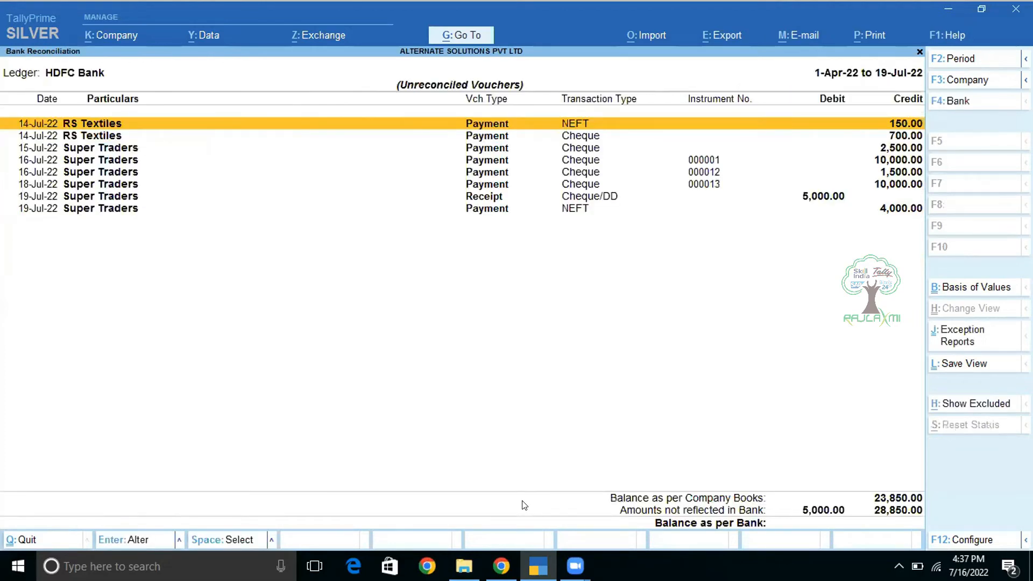
Step: Return to the Gateway of Tally and open the HDFC Bank ledger for alteration
{"action": "key", "text": "Escape"}
{"action": "key", "text": "Escape"}
{"action": "key", "text": "Escape"}
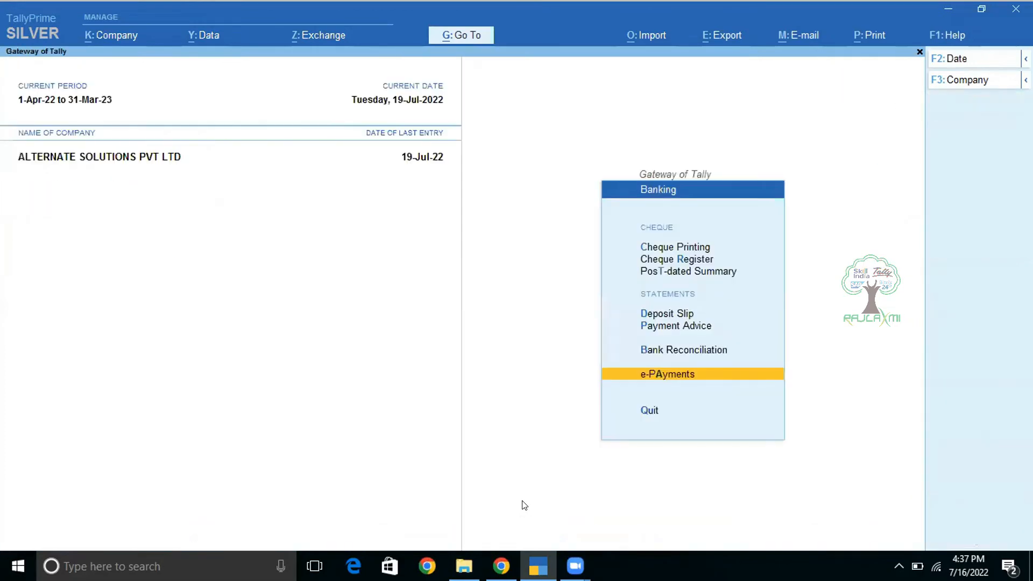
{"action": "key", "text": "Escape"}
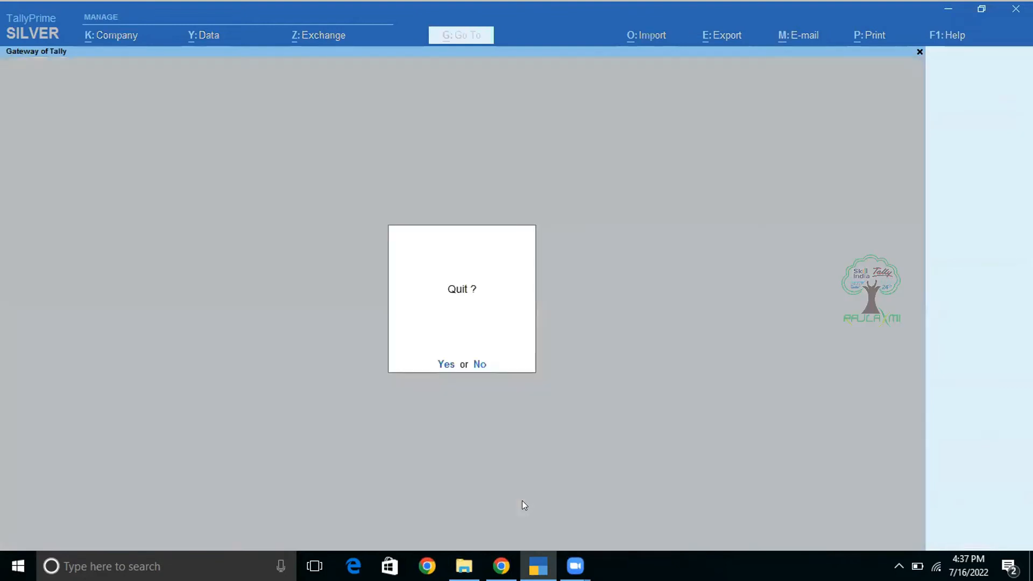
{"action": "key", "text": "Escape"}
{"action": "key", "text": "Down"}
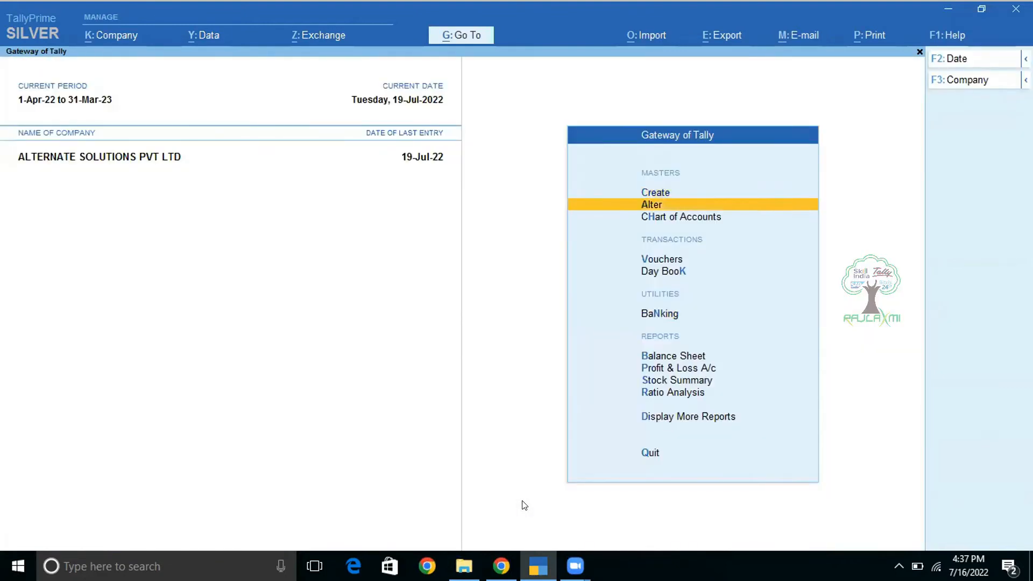
{"action": "key", "text": "Return"}
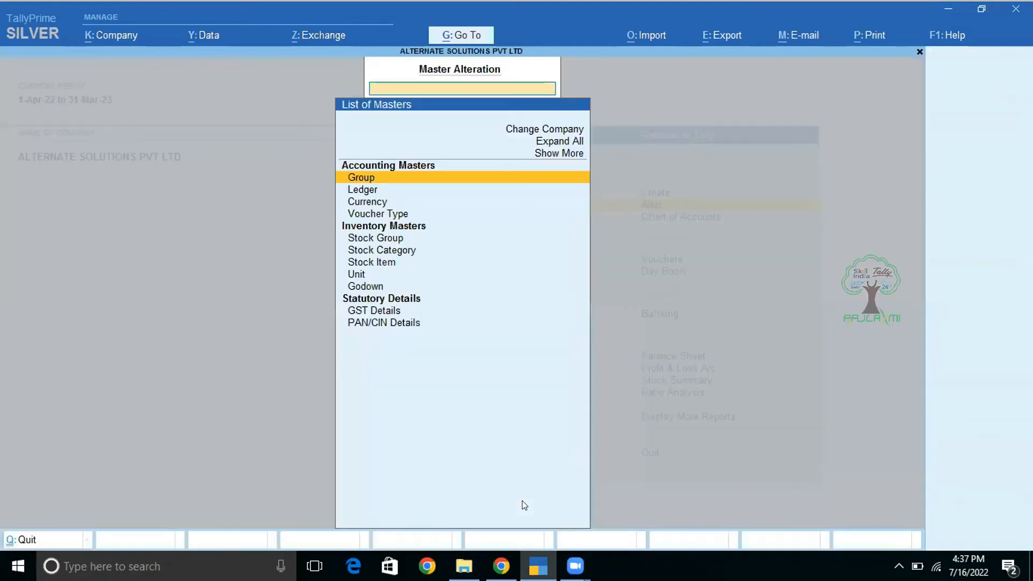
{"action": "key", "text": "Down"}
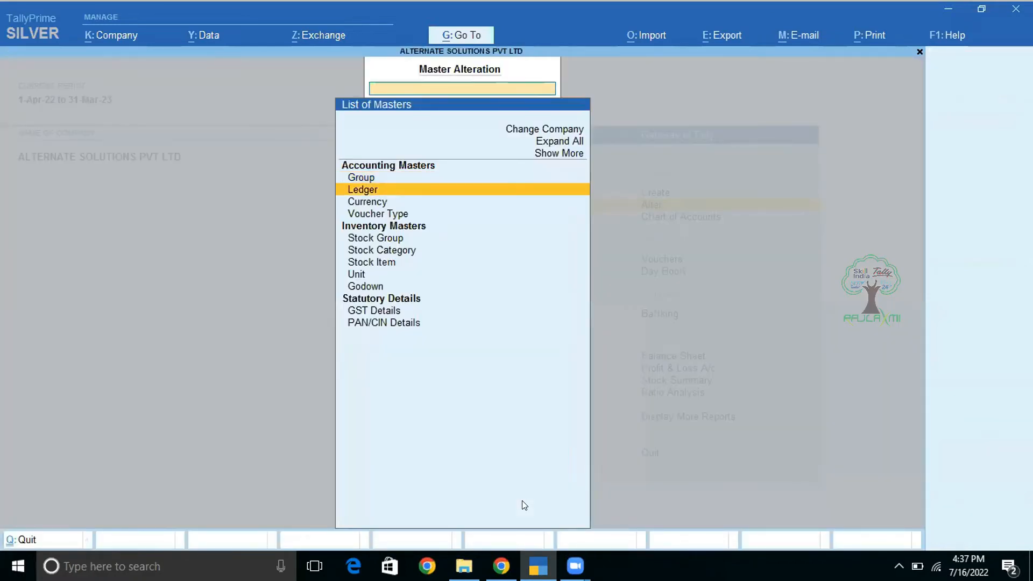
{"action": "key", "text": "Return"}
{"action": "key", "text": "Down"}
{"action": "key", "text": "Return"}
Step: Enable Auto Reconciliation in the HDFC Bank ledger's bank configuration
{"action": "key", "text": "Return"}
{"action": "key", "text": "Return"}
{"action": "key", "text": "Return"}
{"action": "key", "text": "Return"}
{"action": "key", "text": "Return"}
{"action": "key", "text": "Return"}
{"action": "key", "text": "Return"}
{"action": "key", "text": "Return"}
{"action": "key", "text": "Return"}
{"action": "key", "text": "Return"}
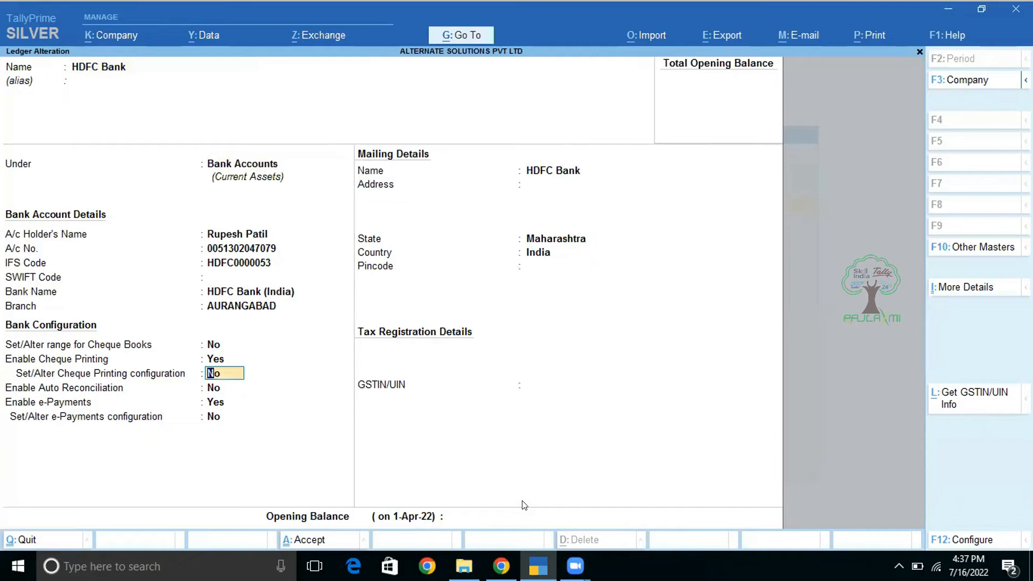
{"action": "key", "text": "Return"}
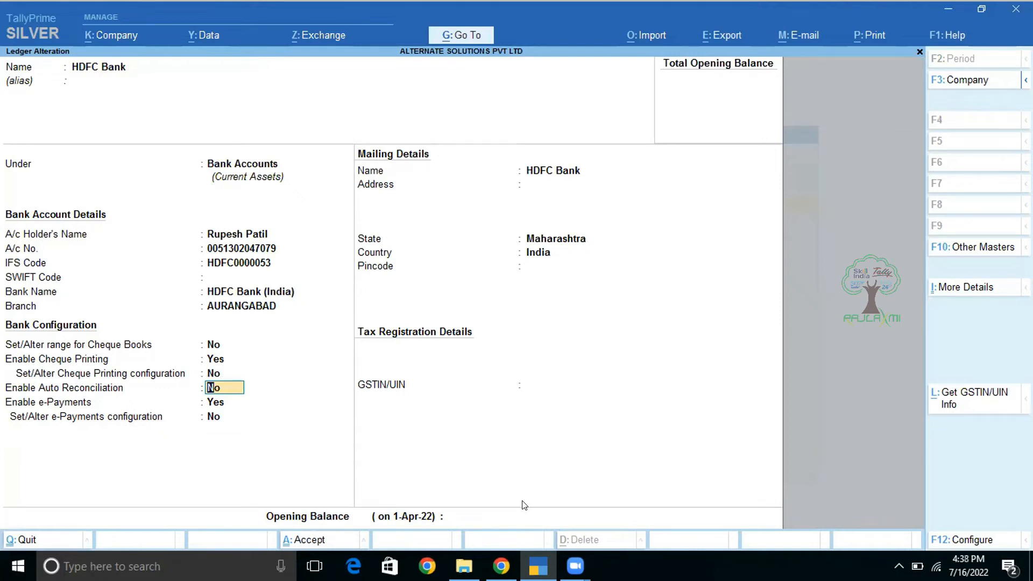
{"action": "type", "text": "y"}
{"action": "key", "text": "Return"}
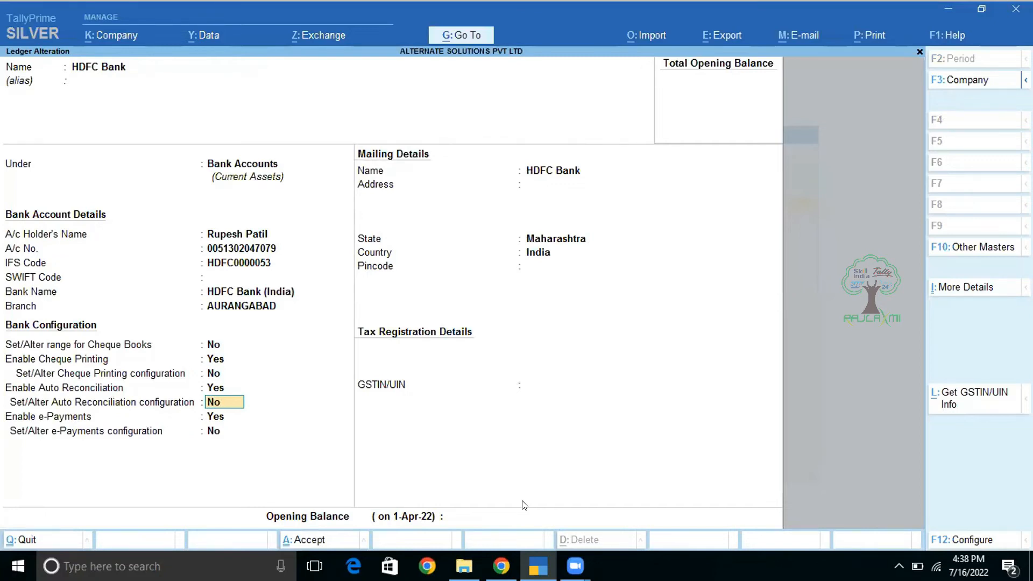
Step: Open the Auto Reconciliation configuration and set the folder path for new bank statements to C:\Users\admin\Desktop\Webinar
{"action": "type", "text": "y"}
{"action": "key", "text": "Return"}
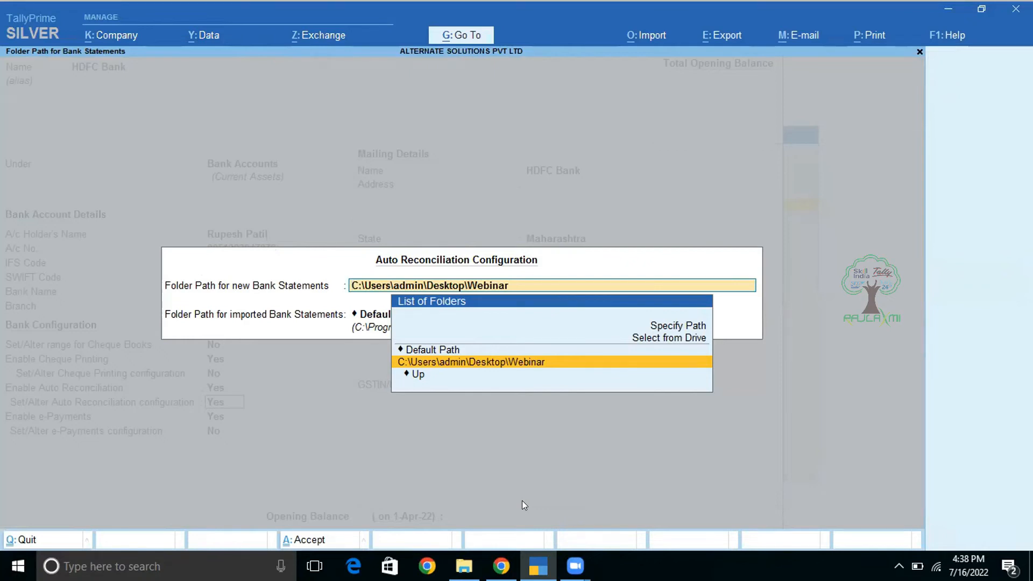
{"action": "key", "text": "Up"}
{"action": "key", "text": "Up"}
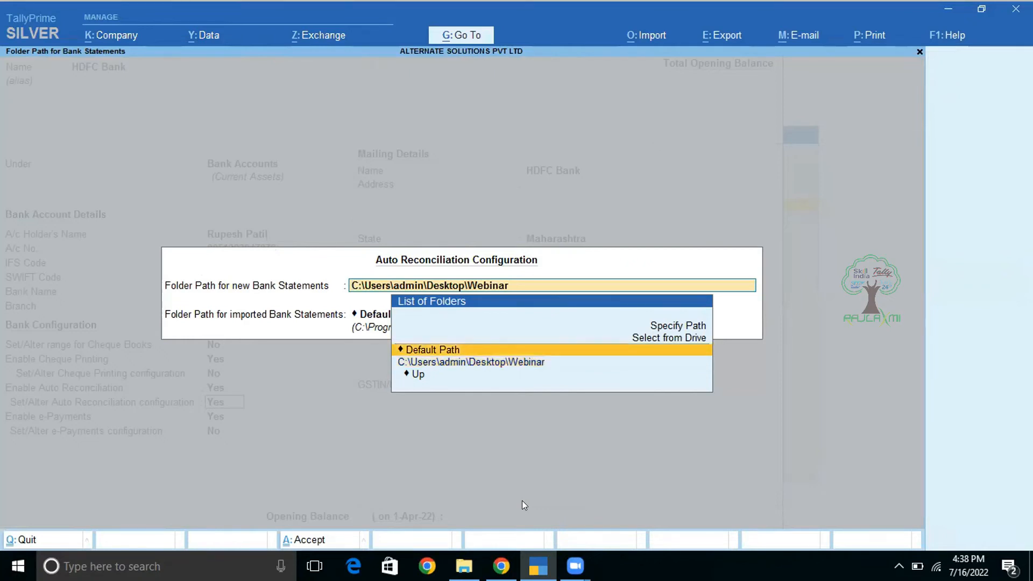
{"action": "key", "text": "Return"}
{"action": "key", "text": "Down"}
{"action": "key", "text": "Return"}
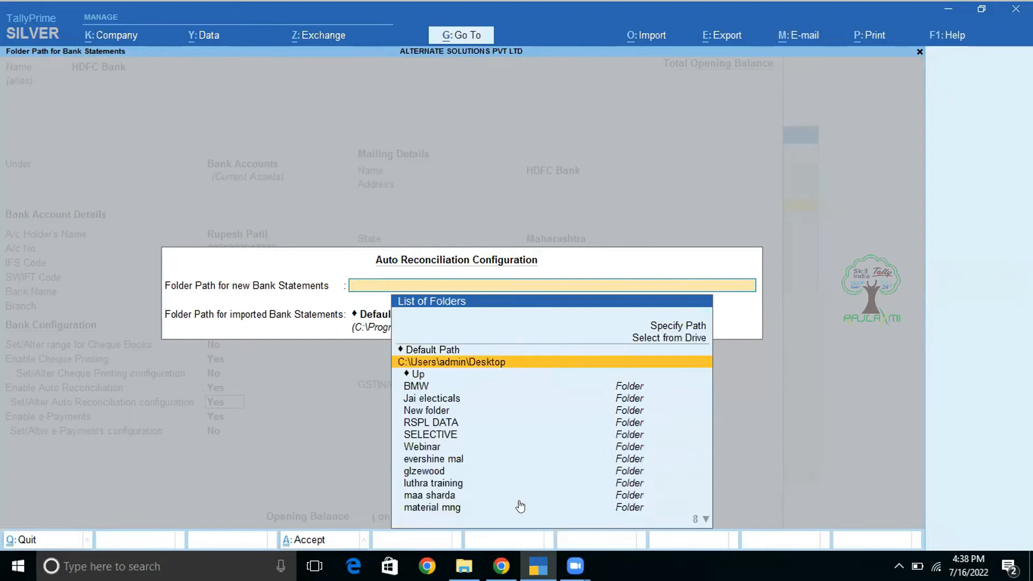
{"action": "type", "text": "we"}
{"action": "key", "text": "Down"}
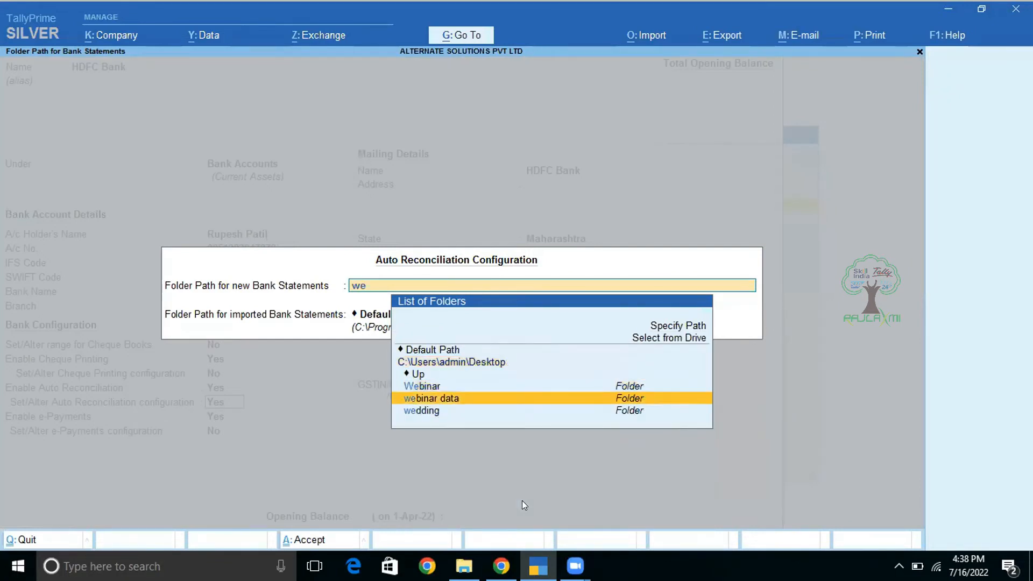
{"action": "key", "text": "Up"}
{"action": "key", "text": "Return"}
{"action": "key", "text": "Return"}
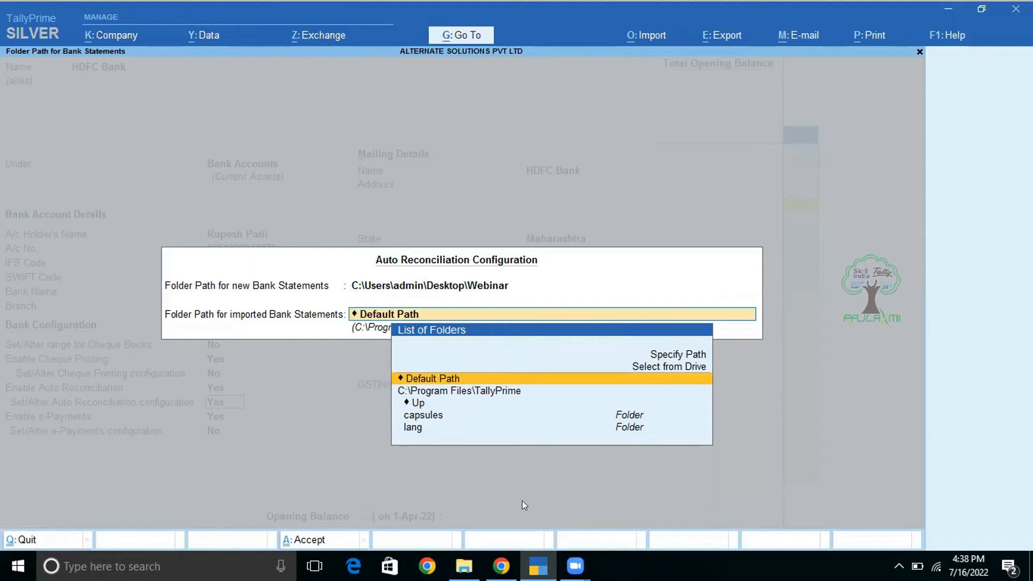
Step: Keep the default path for imported bank statements, save the HDFC Bank ledger, and return to the Gateway of Tally
{"action": "key", "text": "Down"}
{"action": "key", "text": "Up"}
{"action": "key", "text": "ctrl+a"}
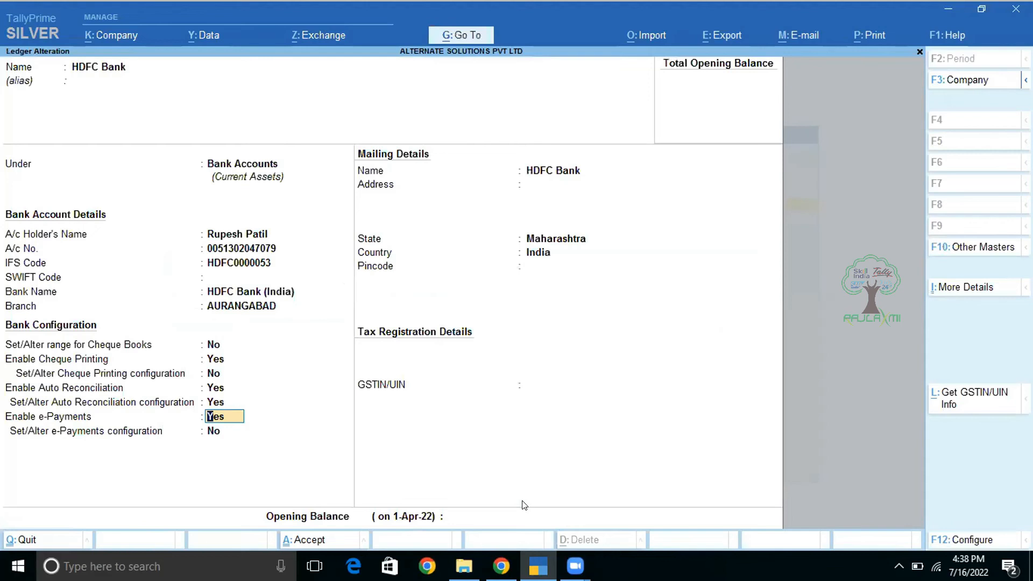
{"action": "key", "text": "Return"}
{"action": "key", "text": "ctrl"}
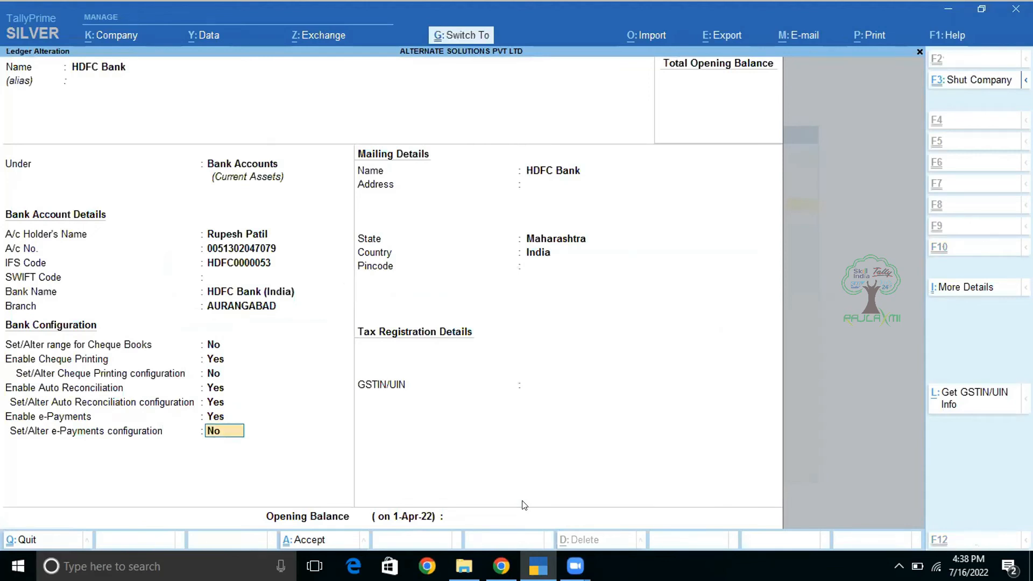
{"action": "key", "text": "ctrl+a"}
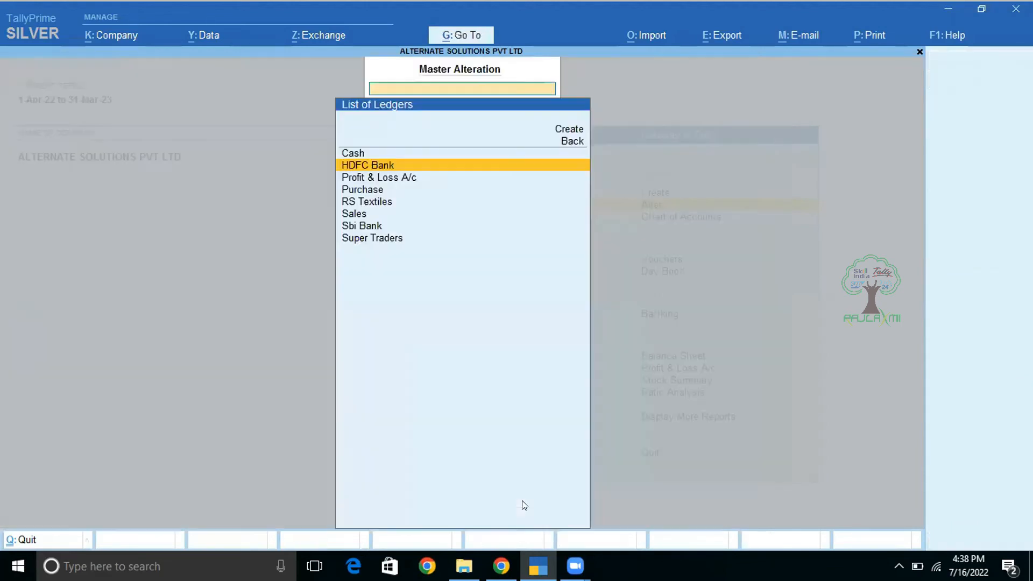
{"action": "key", "text": "Escape"}
{"action": "key", "text": "Escape"}
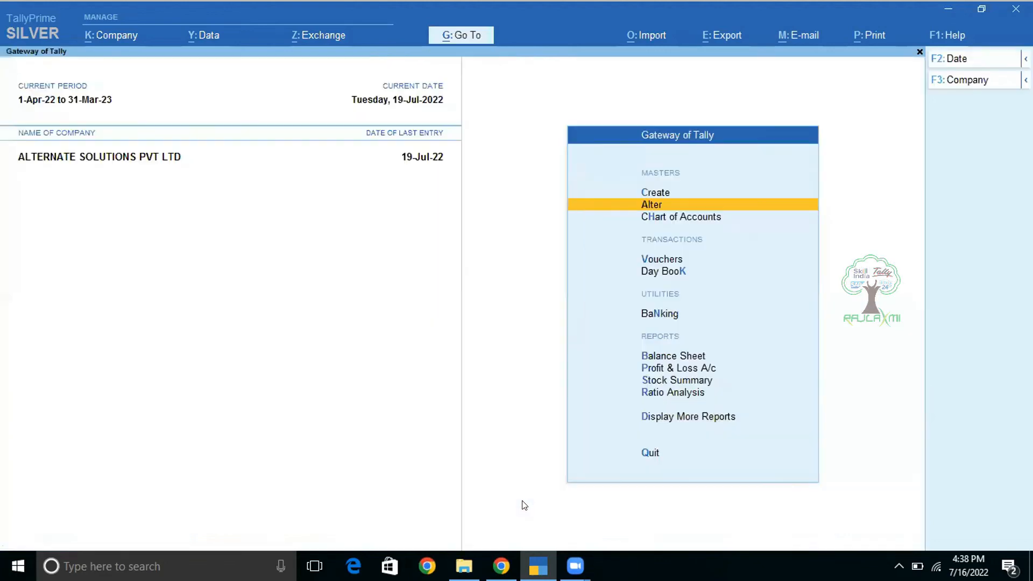
Step: View Bank Reconciliation for HDFC Bank under Banking, and go back to the Banking options
{"action": "key", "text": "Down"}
{"action": "key", "text": "Down"}
{"action": "key", "text": "Down"}
{"action": "key", "text": "Down"}
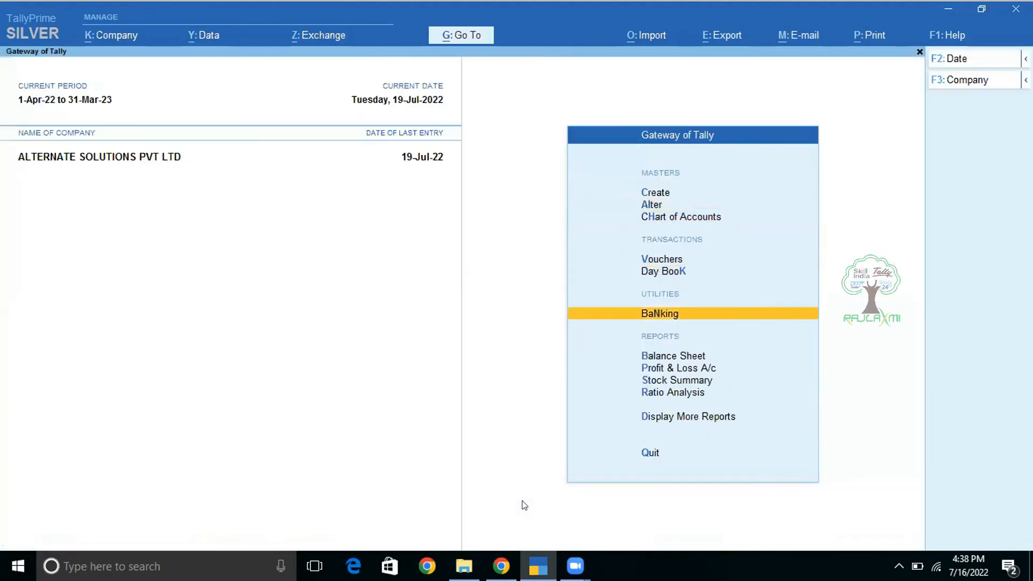
{"action": "key", "text": "Return"}
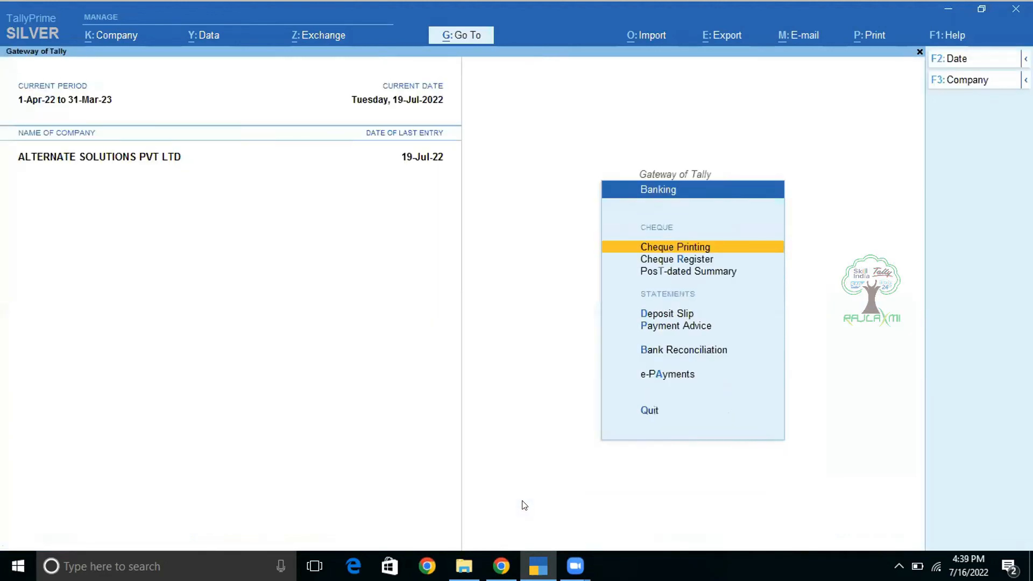
{"action": "key", "text": "Down"}
{"action": "key", "text": "Down"}
{"action": "key", "text": "Down"}
{"action": "key", "text": "Down"}
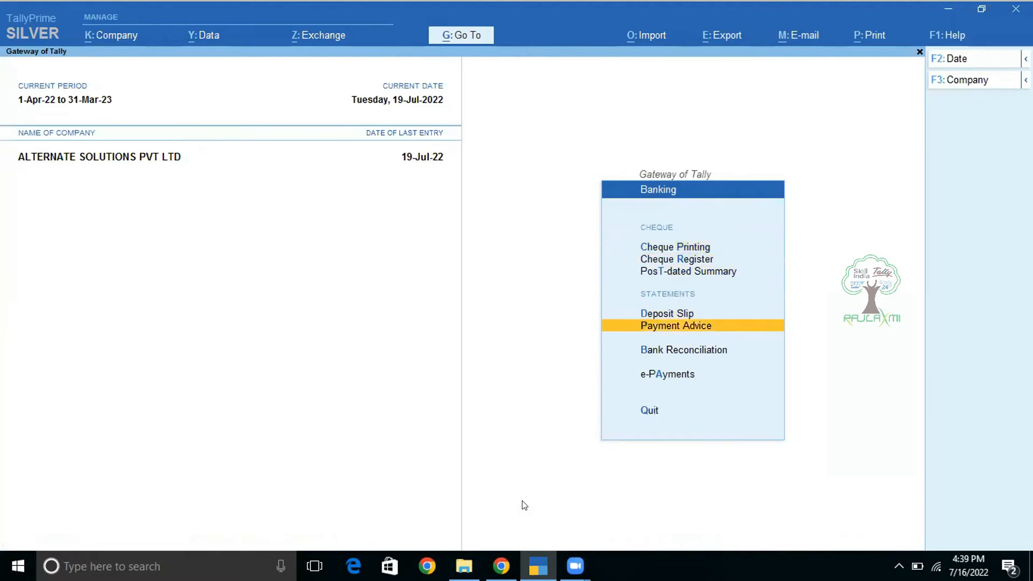
{"action": "key", "text": "Down"}
{"action": "key", "text": "Return"}
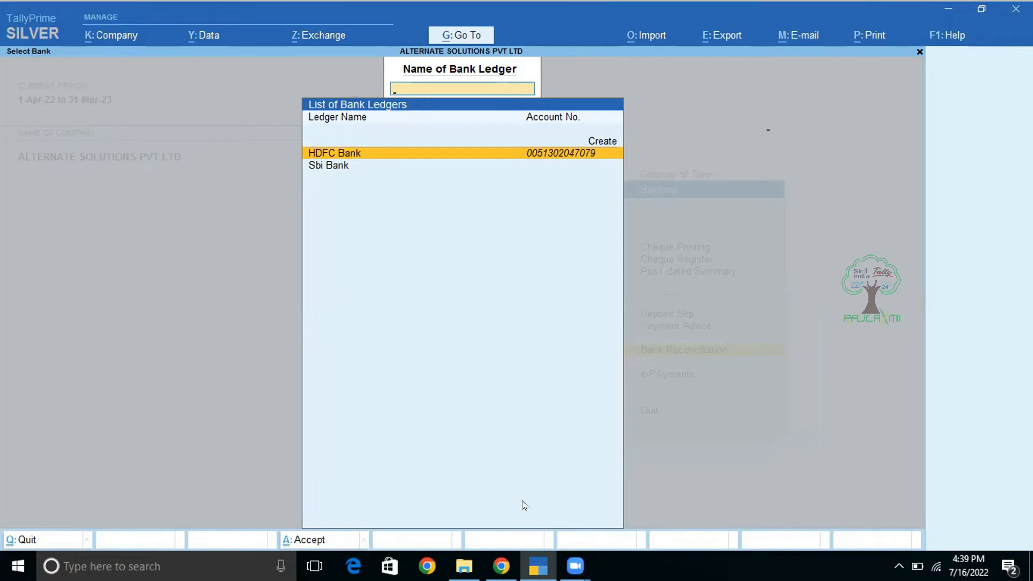
{"action": "key", "text": "Return"}
{"action": "key", "text": "Escape"}
{"action": "key", "text": "Escape"}
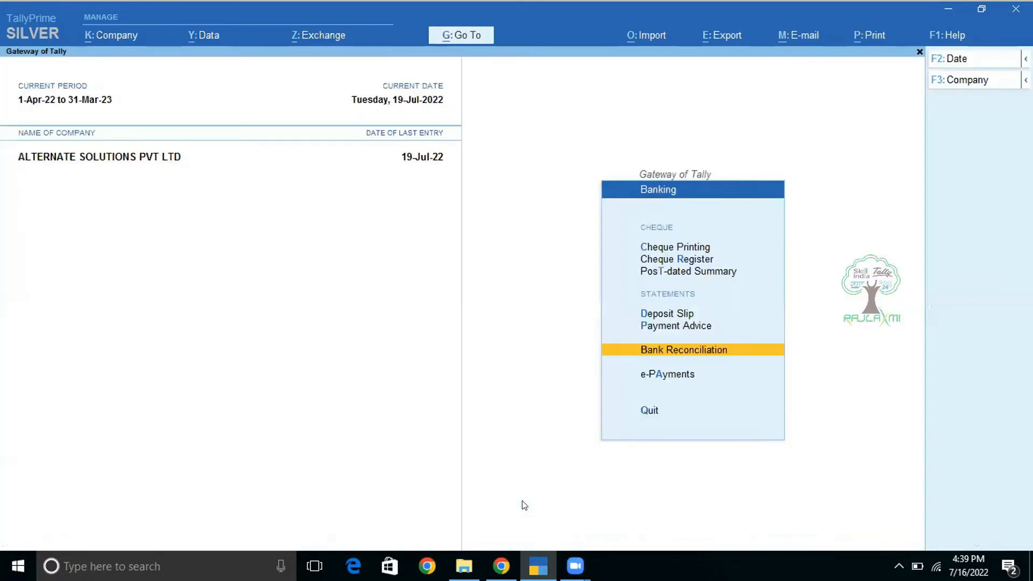
Step: Open the Bank Reconciliation report from the Banking options for the HDFC Bank ledger
{"action": "key", "text": "Escape"}
{"action": "key", "text": "Return"}
{"action": "key", "text": "Down"}
{"action": "key", "text": "Down"}
{"action": "key", "text": "Down"}
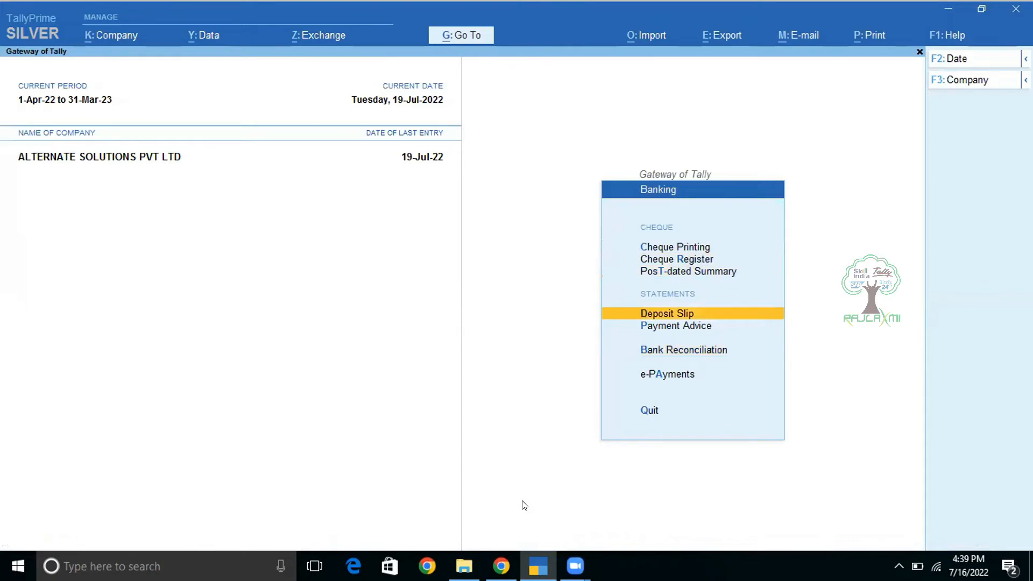
{"action": "key", "text": "Down"}
{"action": "key", "text": "Down"}
{"action": "key", "text": "Return"}
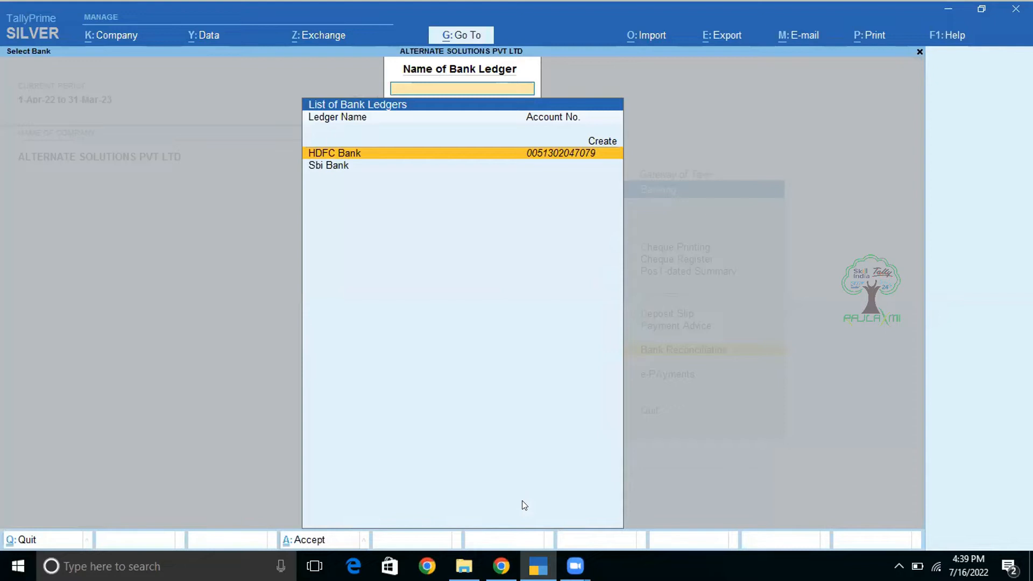
{"action": "key", "text": "Return"}
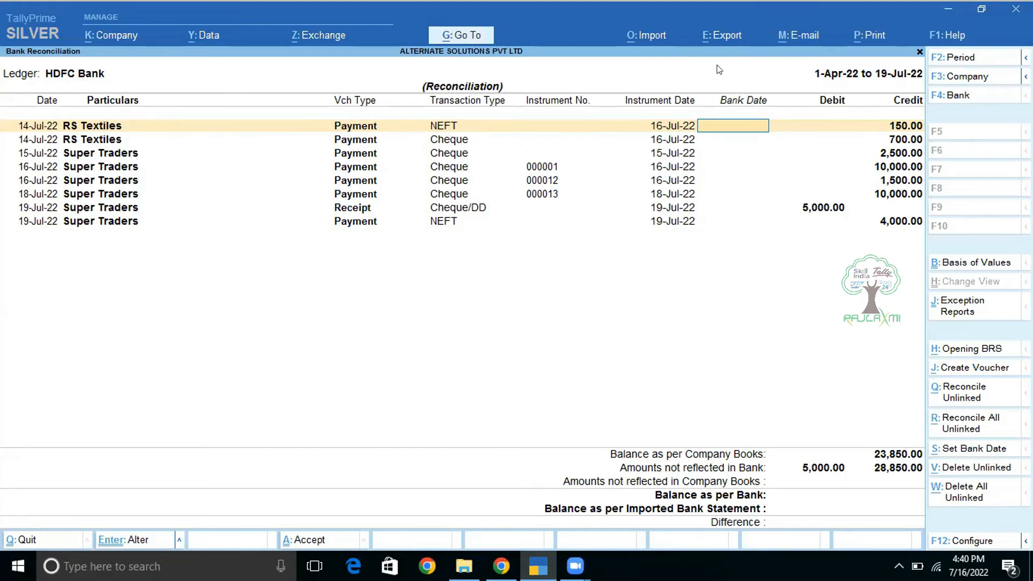
Step: Open the bank statement import for HDFC Bank and keep C:\Users\admin\Desktop\Webinar as the file path
{"action": "key", "text": "alt"}
{"action": "key", "text": "alt+o"}
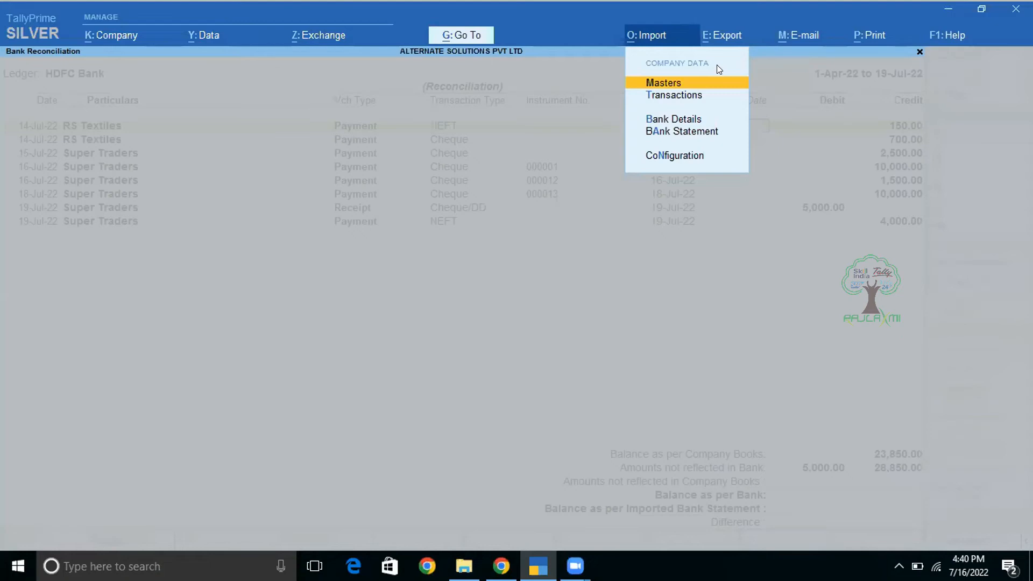
{"action": "key", "text": "Down"}
{"action": "key", "text": "Down"}
{"action": "key", "text": "Down"}
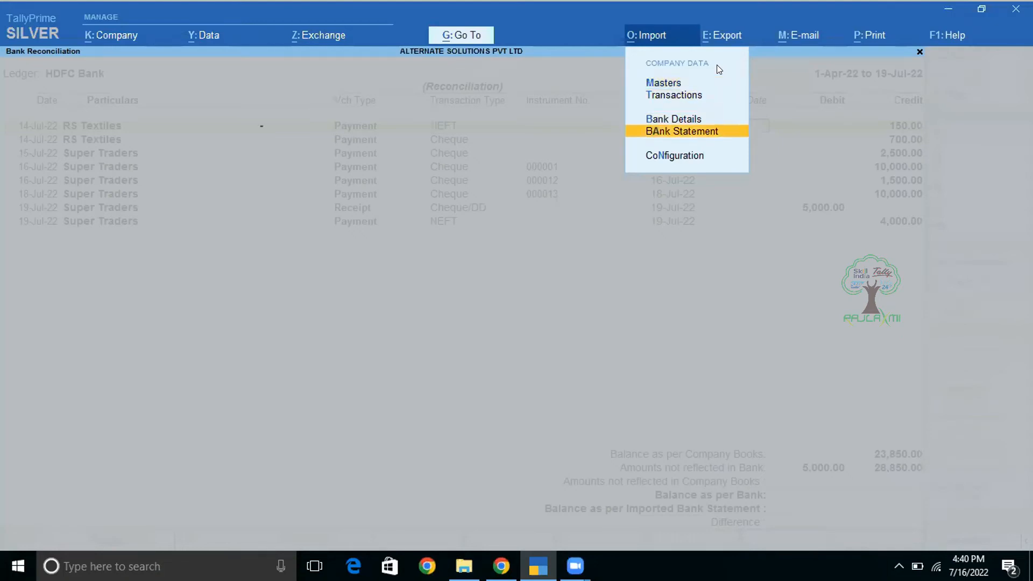
{"action": "key", "text": "Return"}
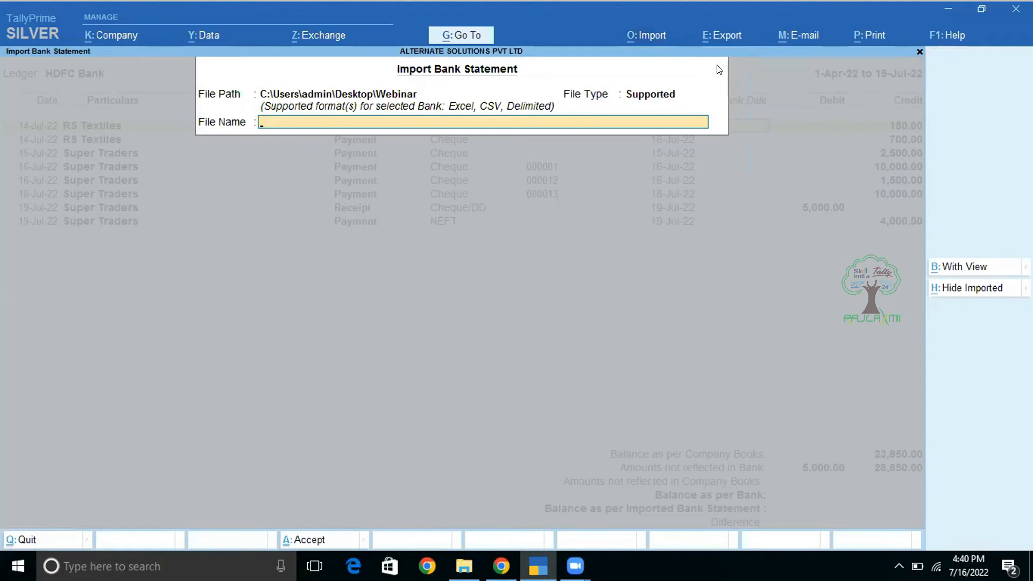
{"action": "key", "text": "BackSpace"}
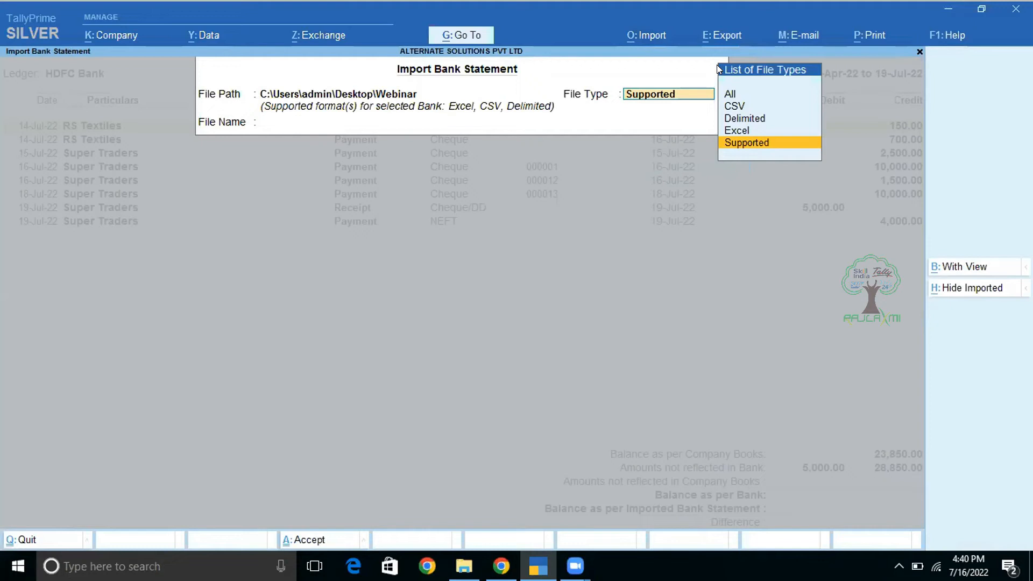
{"action": "key", "text": "BackSpace"}
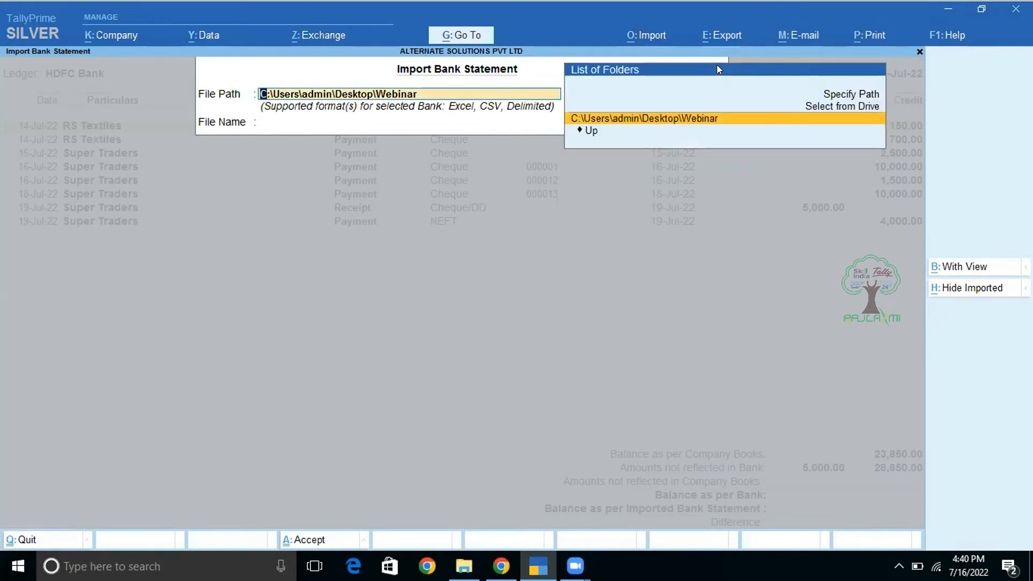
{"action": "key", "text": "Return"}
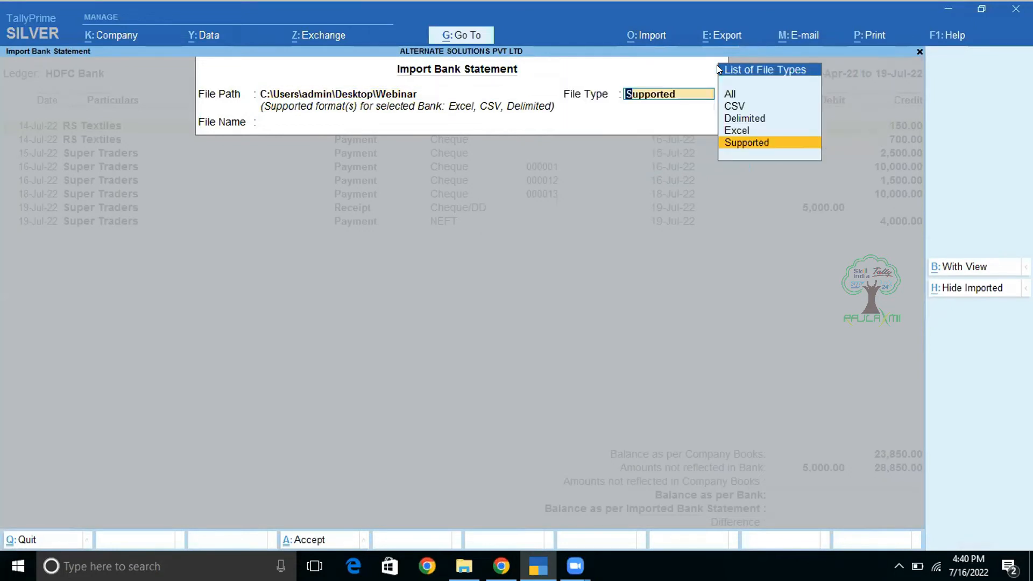
Step: Set the bank statement's file type to Excel, and leave the import without choosing a file
{"action": "key", "text": "Up"}
{"action": "key", "text": "Up"}
{"action": "key", "text": "Up"}
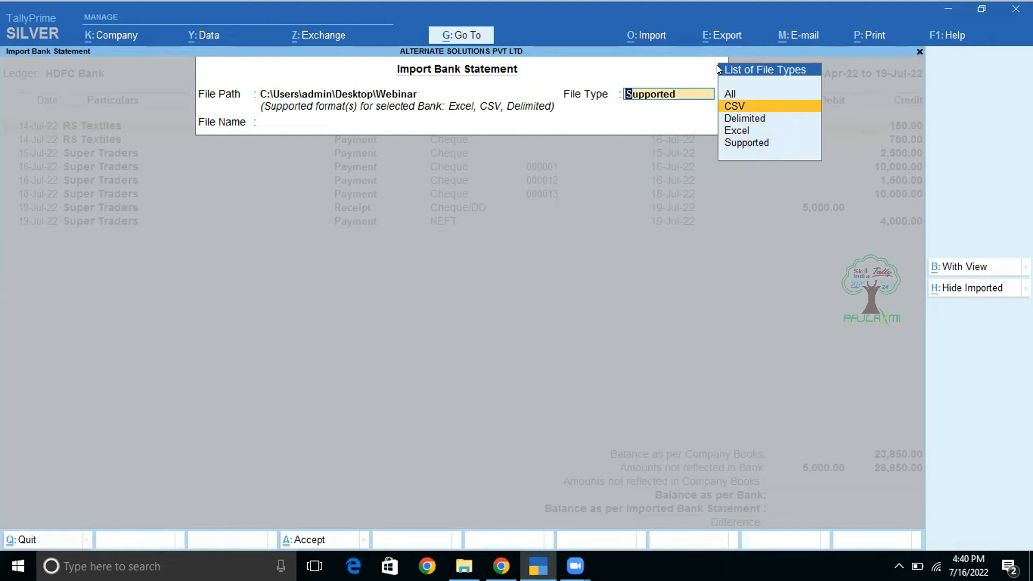
{"action": "key", "text": "Down"}
{"action": "key", "text": "Down"}
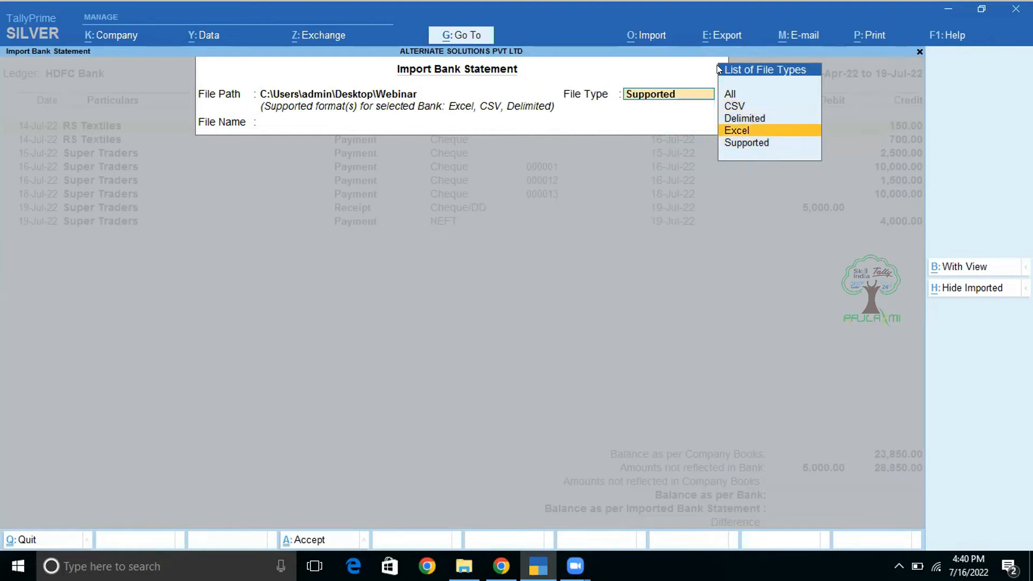
{"action": "key", "text": "Down"}
{"action": "key", "text": "Up"}
{"action": "key", "text": "Return"}
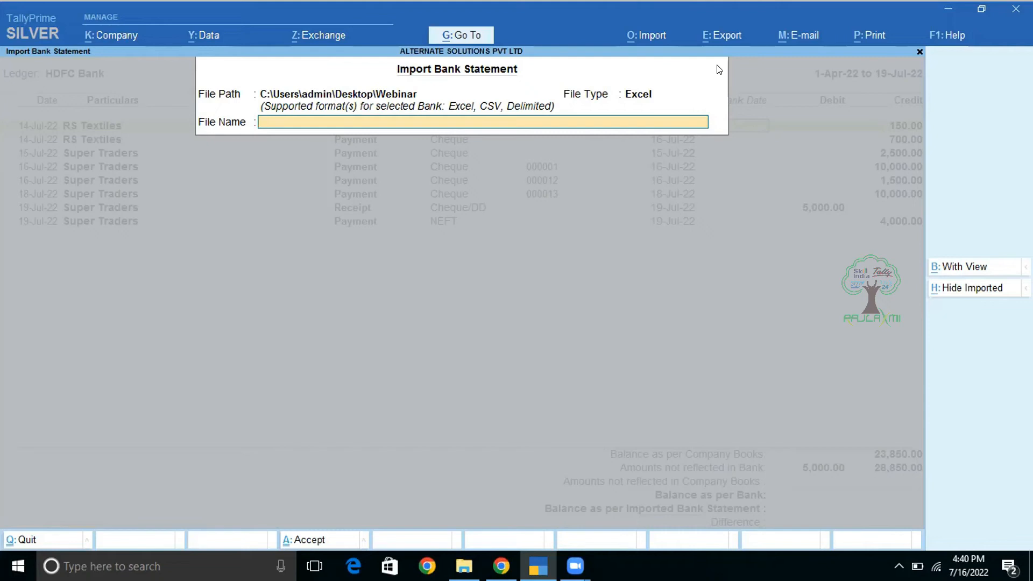
{"action": "key", "text": "Escape"}
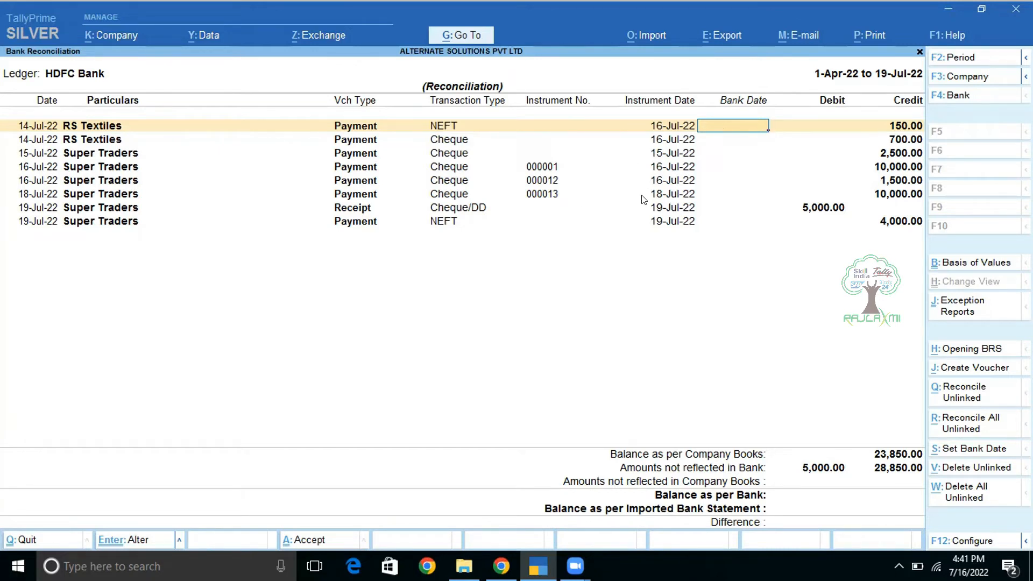
Step: Set the bank dates of the listed transactions by Instrument Date, and replace them with the new date 19-7-2022
{"action": "left_click", "coordinate": [962, 451]}
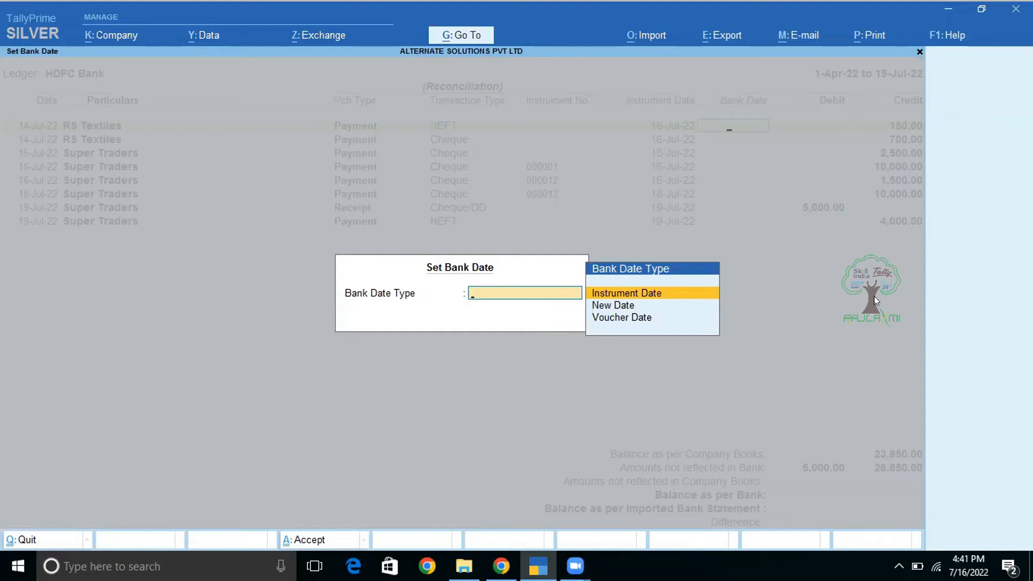
{"action": "key", "text": "Return"}
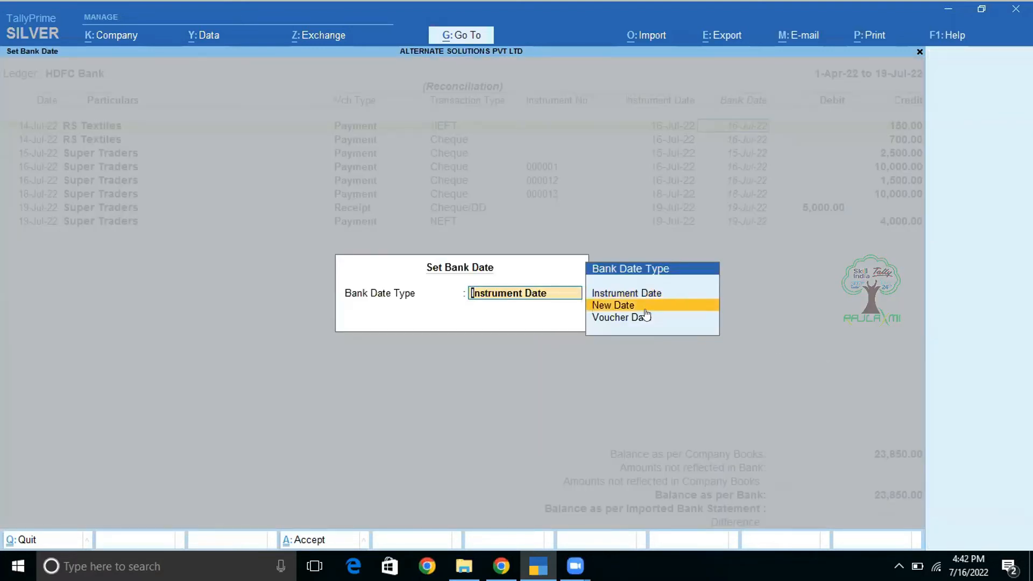
{"action": "left_click", "coordinate": [646, 310]}
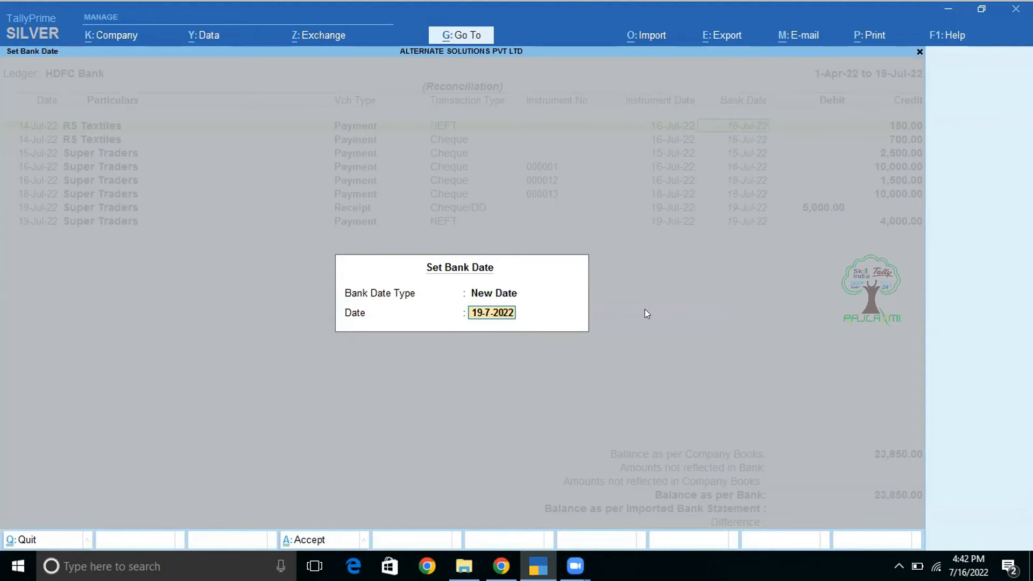
{"action": "key", "text": "Return"}
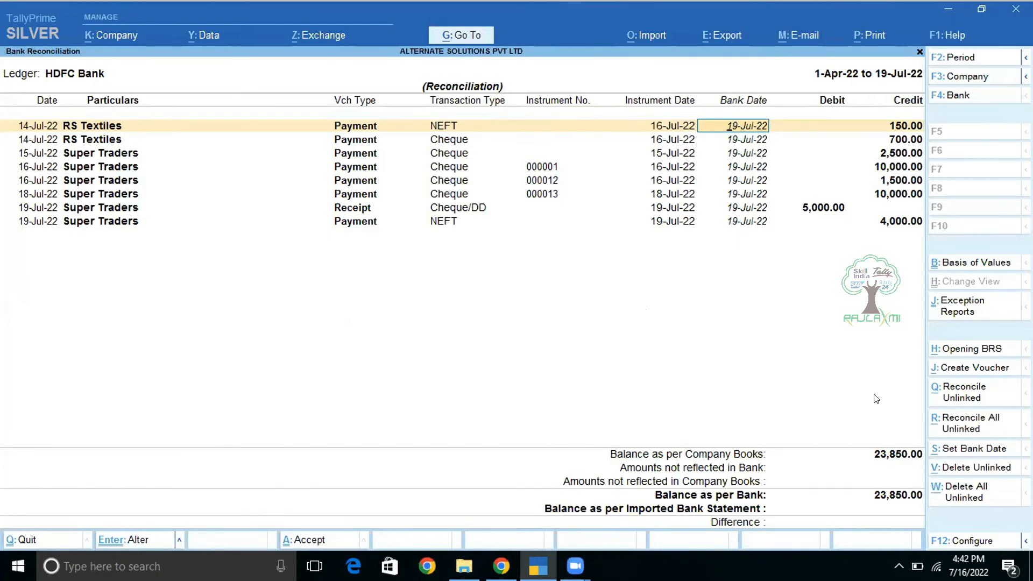
Step: Set the bank dates of all listed transactions by Voucher Date
{"action": "left_click", "coordinate": [991, 448]}
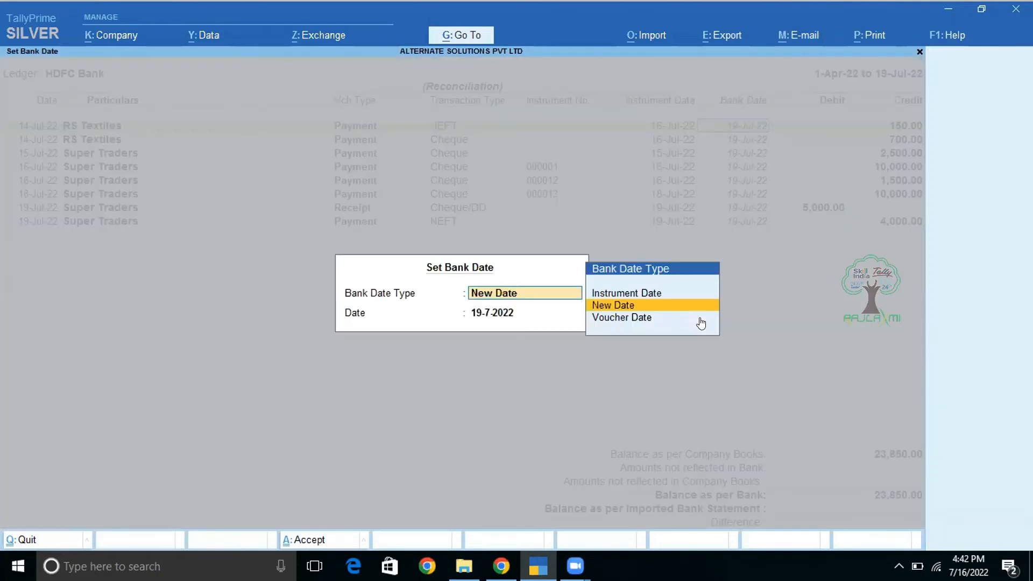
{"action": "key", "text": "Down"}
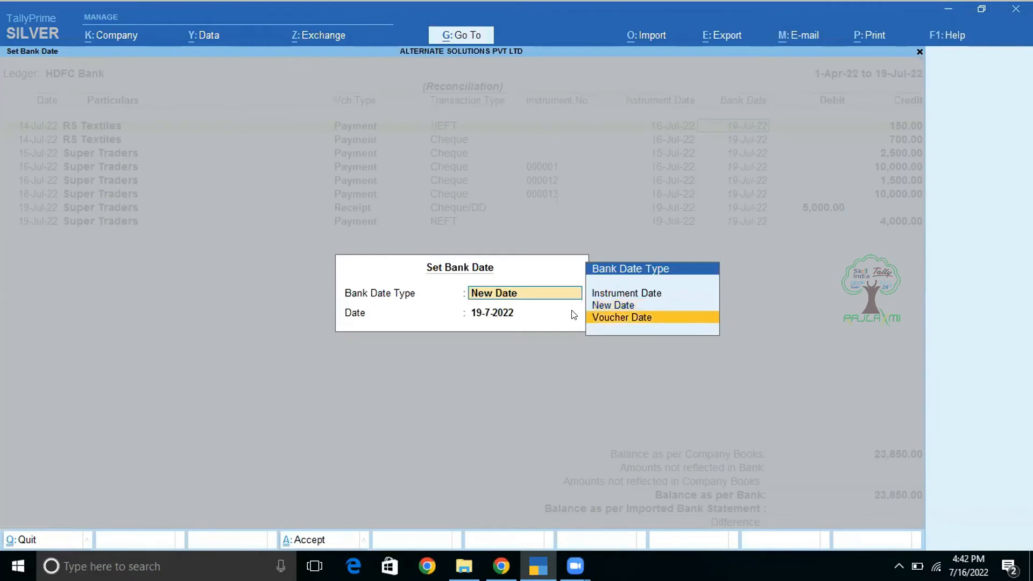
{"action": "key", "text": "Return"}
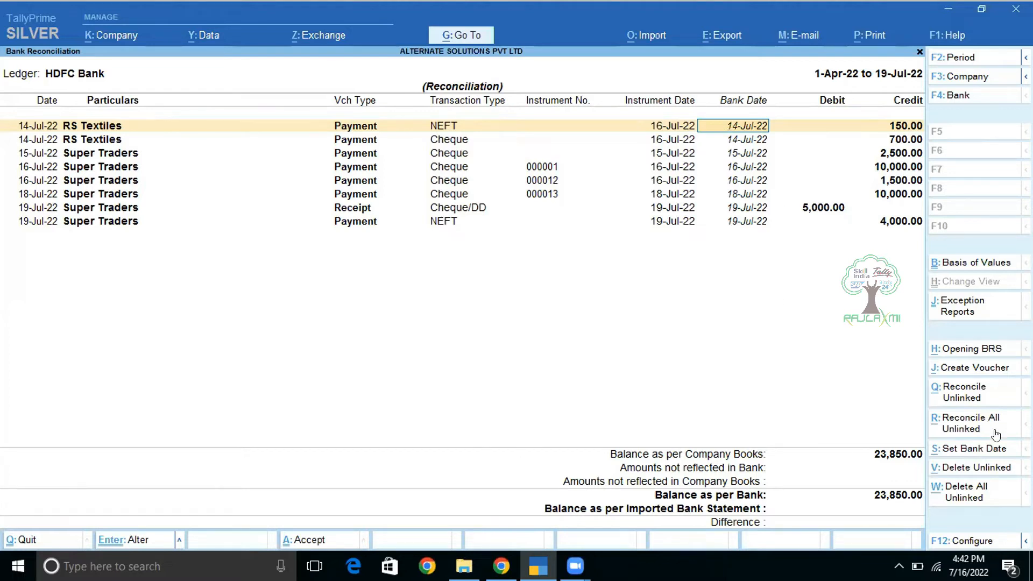
Step: Try to switch the bank date type to Instrument Date and confirm the first transaction's bank date
{"action": "left_click", "coordinate": [961, 451]}
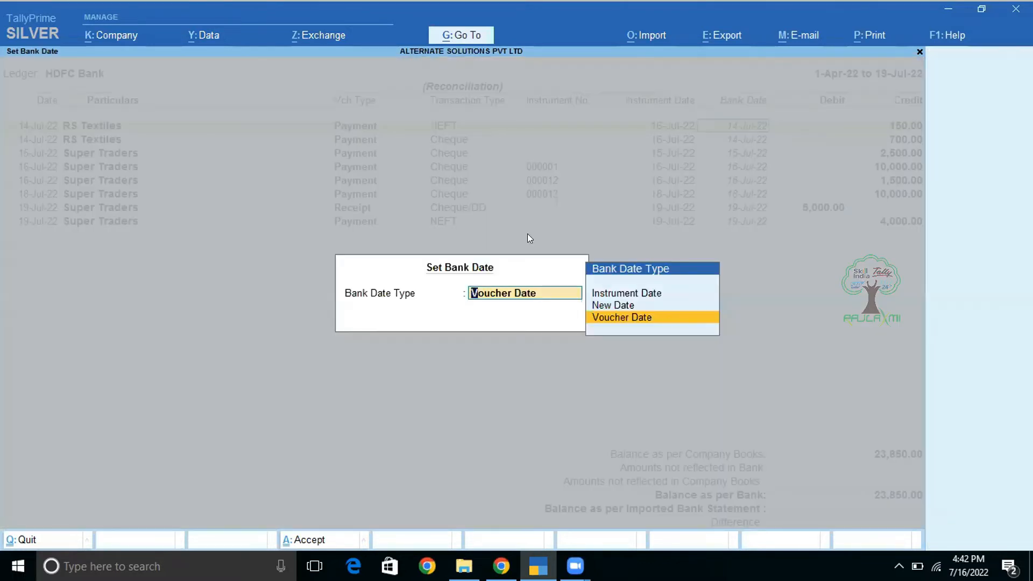
{"action": "key", "text": "Up"}
{"action": "key", "text": "Up"}
{"action": "key", "text": "Return"}
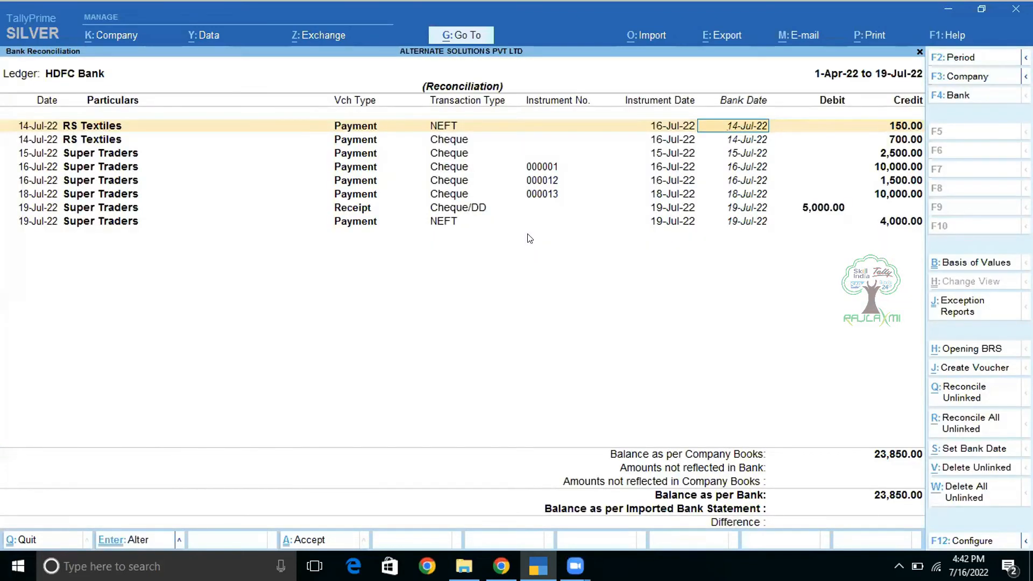
{"action": "key", "text": "Return"}
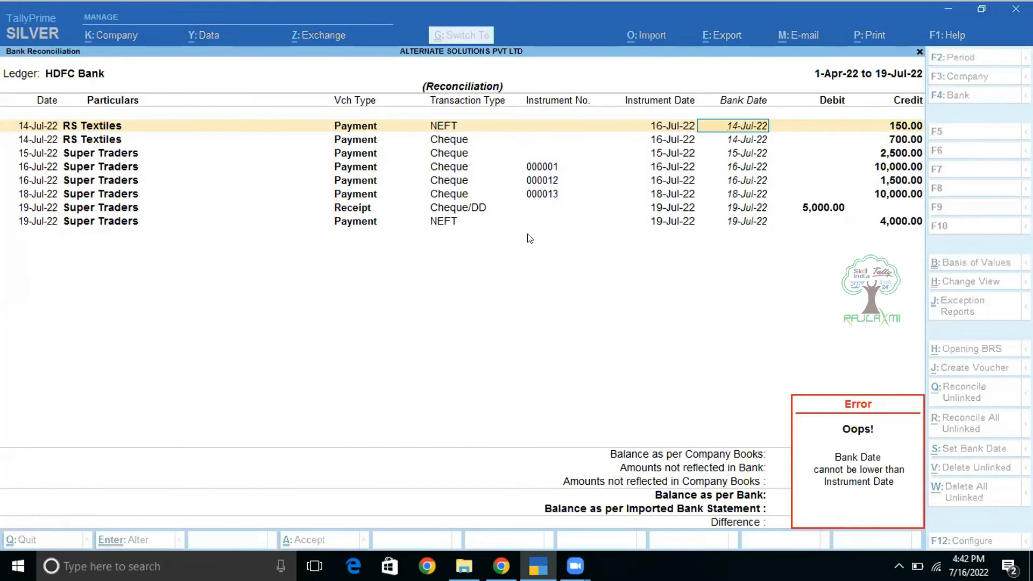
{"action": "key", "text": "Return"}
{"action": "key", "text": "Return"}
{"action": "key", "text": "Return"}
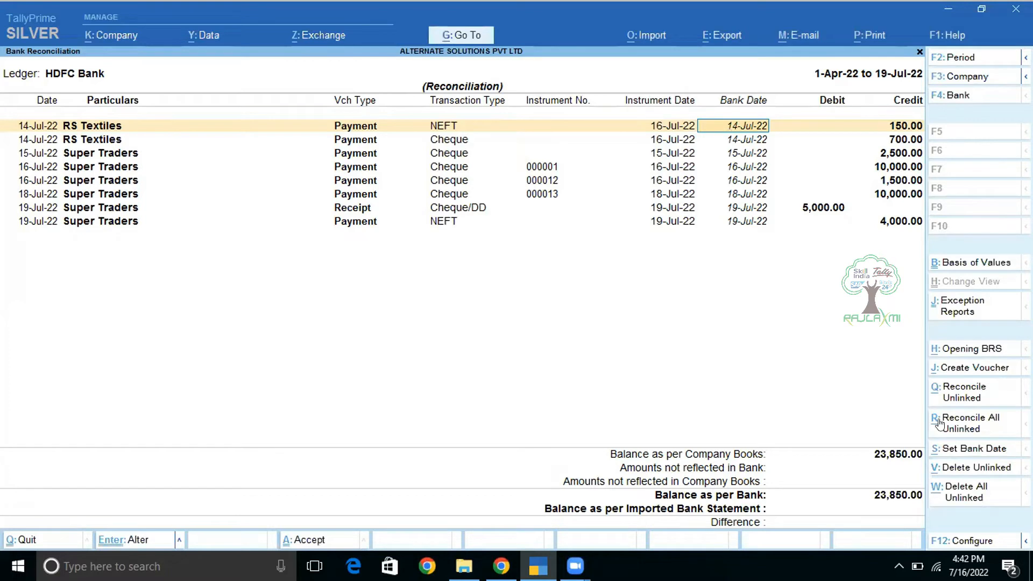
Step: Set the bank date of all listed transactions to the new date 19-7-2022 and accept the reconciliation
{"action": "left_click", "coordinate": [944, 449]}
{"action": "key", "text": "Up"}
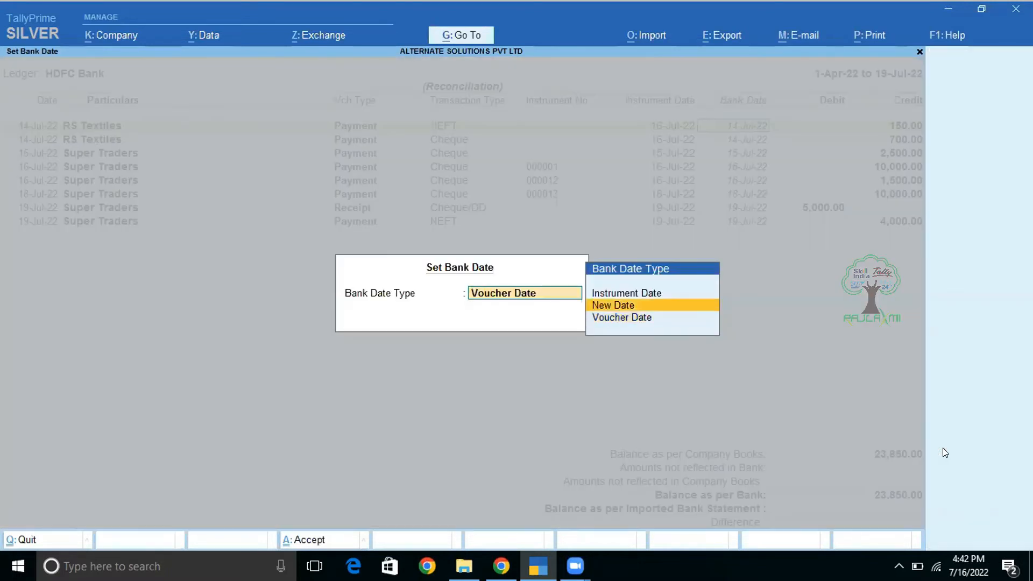
{"action": "key", "text": "Return"}
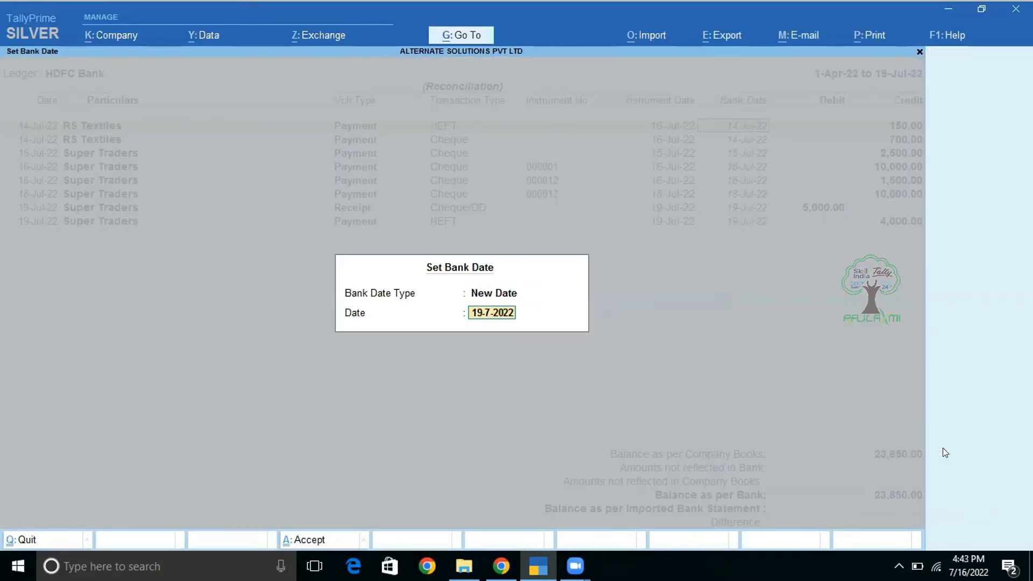
{"action": "key", "text": "Return"}
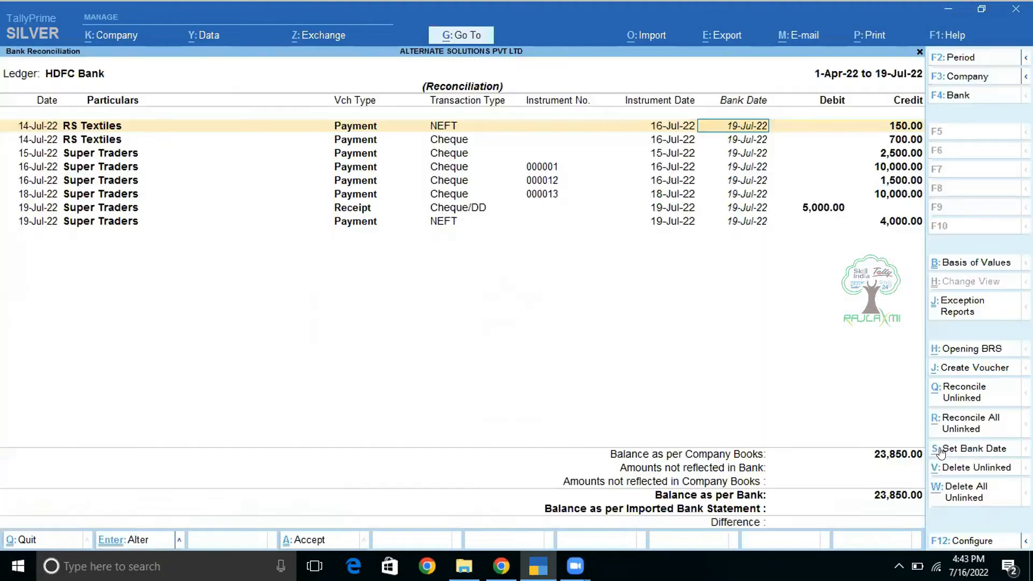
{"action": "key", "text": "ctrl"}
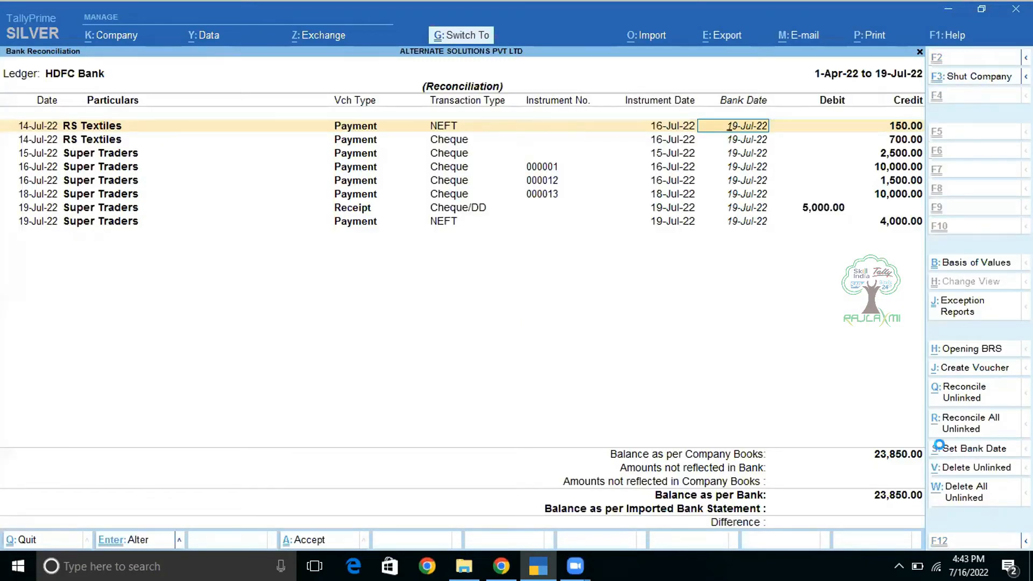
{"action": "key", "text": "ctrl+a"}
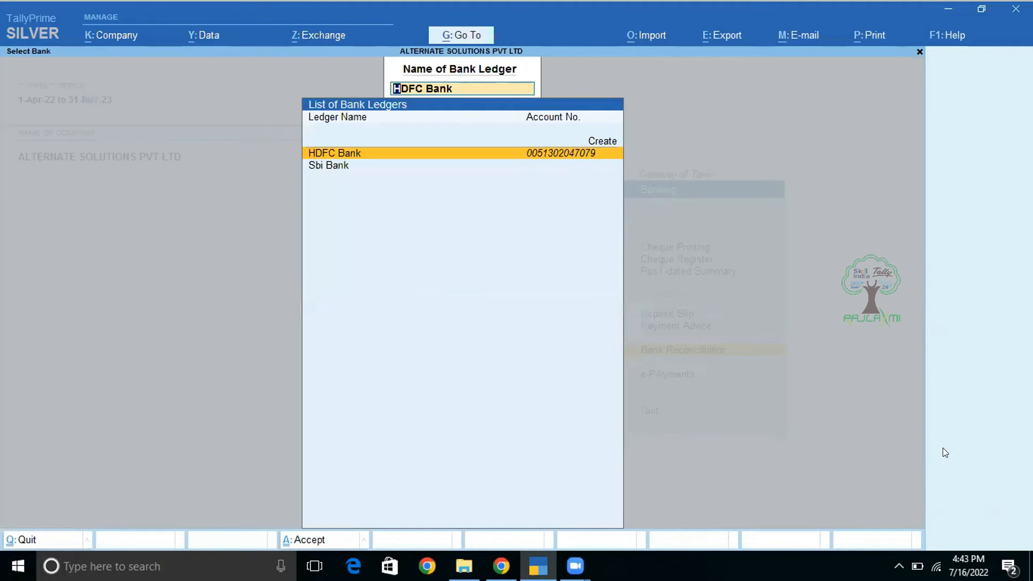
Step: Reopen the Bank Reconciliation report for the HDFC Bank ledger
{"action": "key", "text": "Return"}
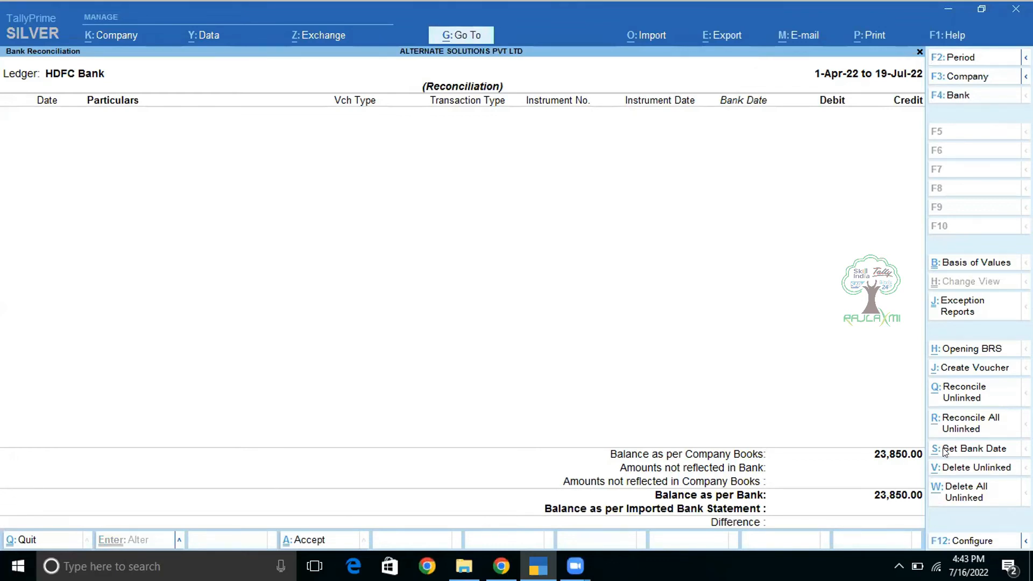
{"action": "key", "text": "F12"}
{"action": "key", "text": "Escape"}
{"action": "left_click", "coordinate": [948, 264]}
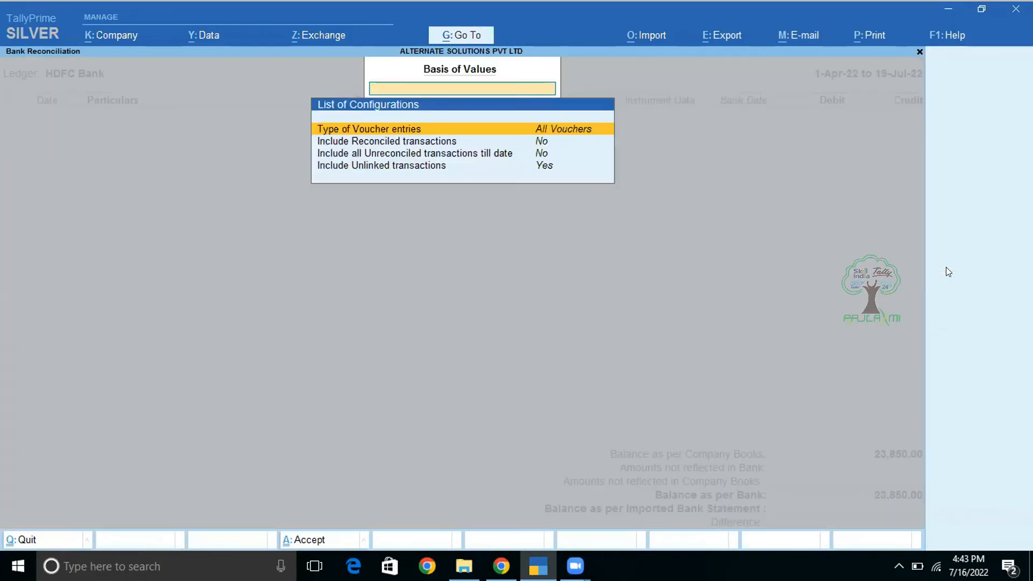
{"action": "key", "text": "Down"}
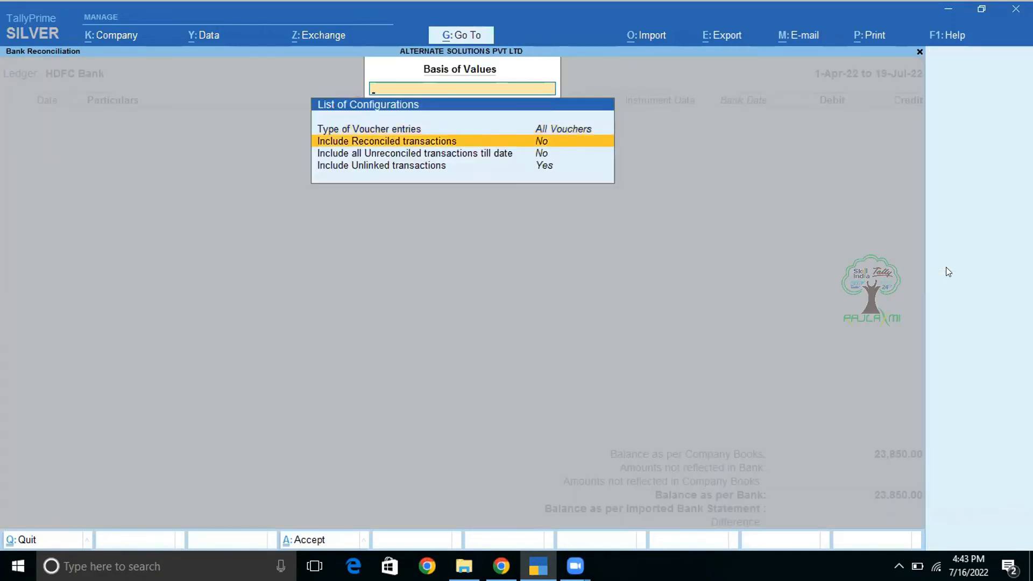
{"action": "key", "text": "Escape"}
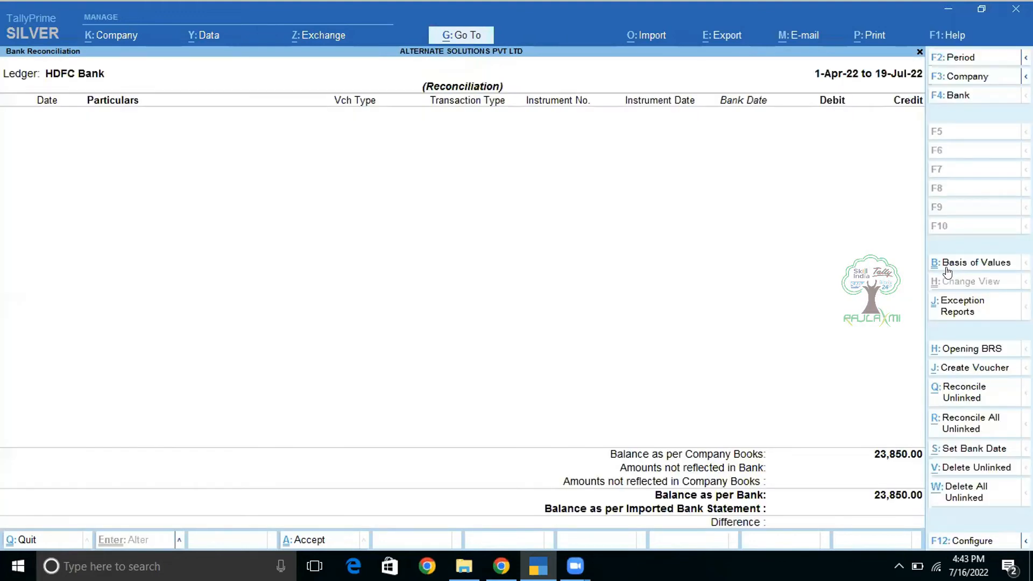
Step: Set the reconciliation report's basis of values to include reconciled transactions and all unreconciled transactions till date
{"action": "left_click", "coordinate": [948, 268]}
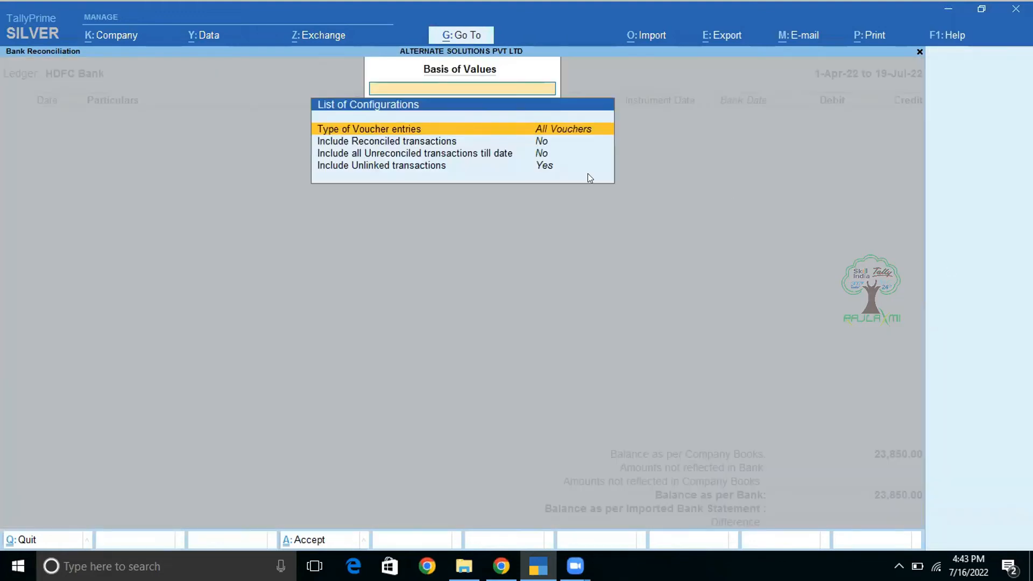
{"action": "key", "text": "Down"}
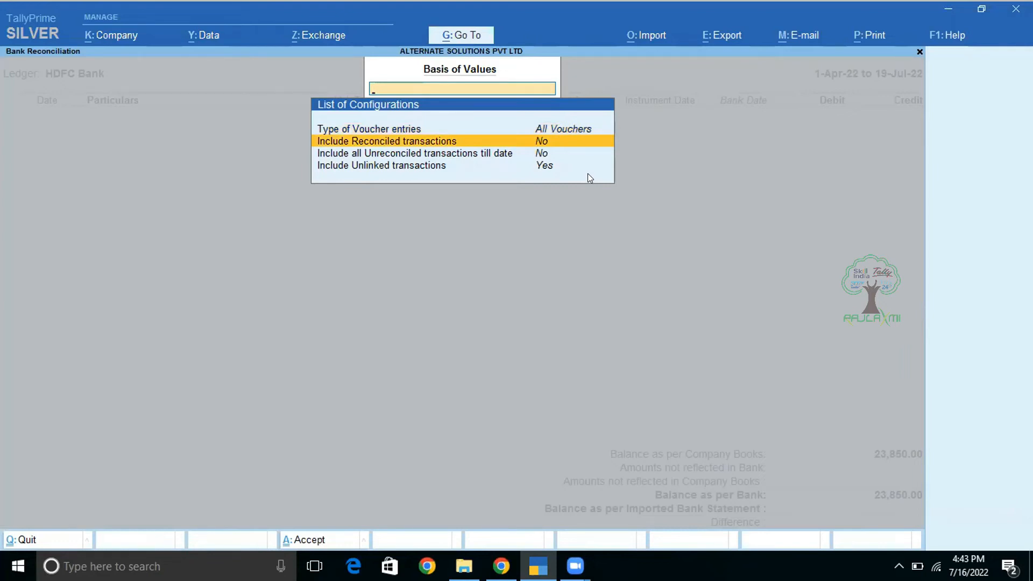
{"action": "key", "text": "Return"}
{"action": "key", "text": "Down"}
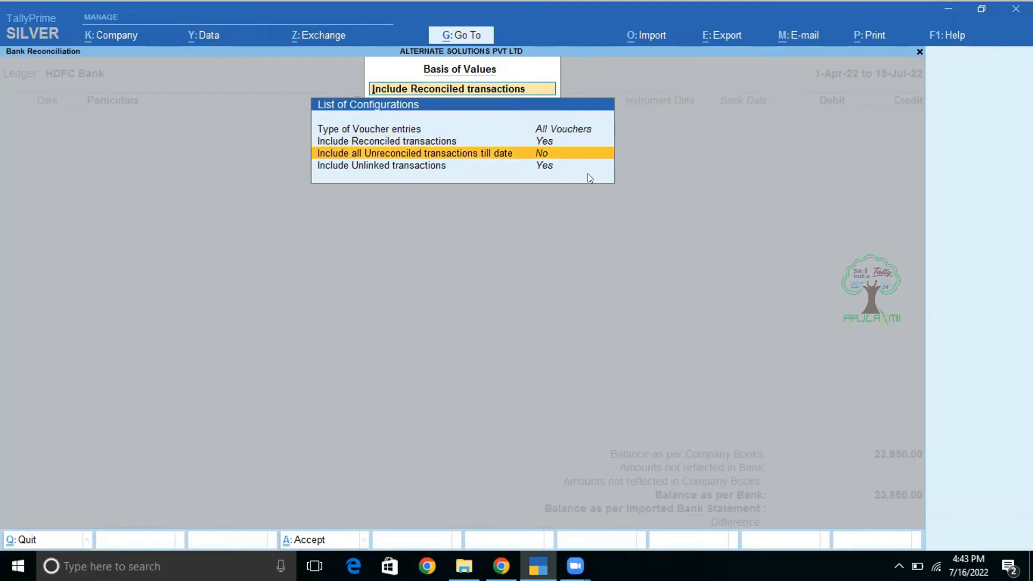
{"action": "key", "text": "Return"}
{"action": "key", "text": "ctrl+a"}
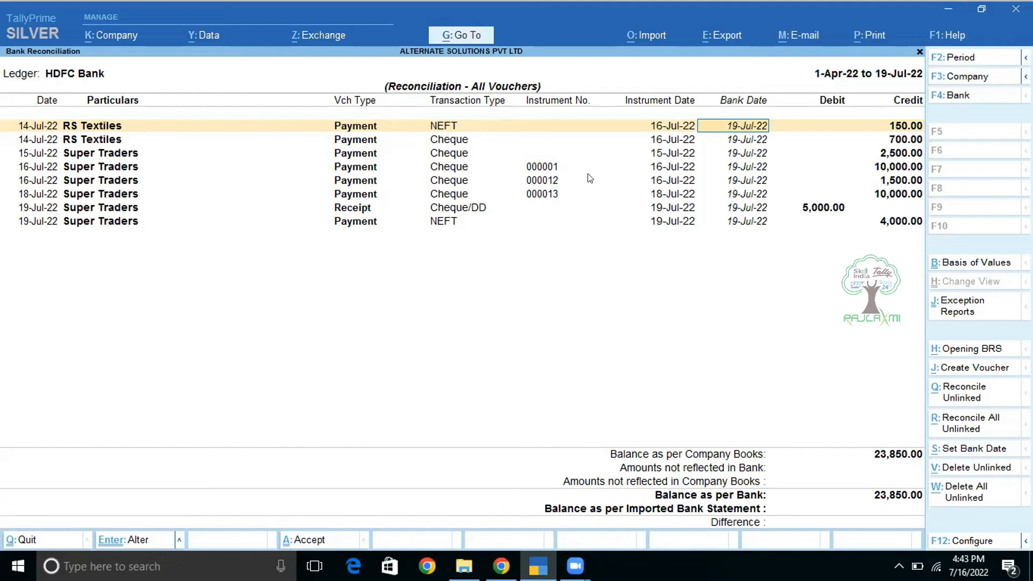
Step: Close the HDFC Bank reconciliation report and return to the Gateway of Tally
{"action": "key", "text": "BackSpace"}
{"action": "key", "text": "Escape"}
{"action": "key", "text": "y"}
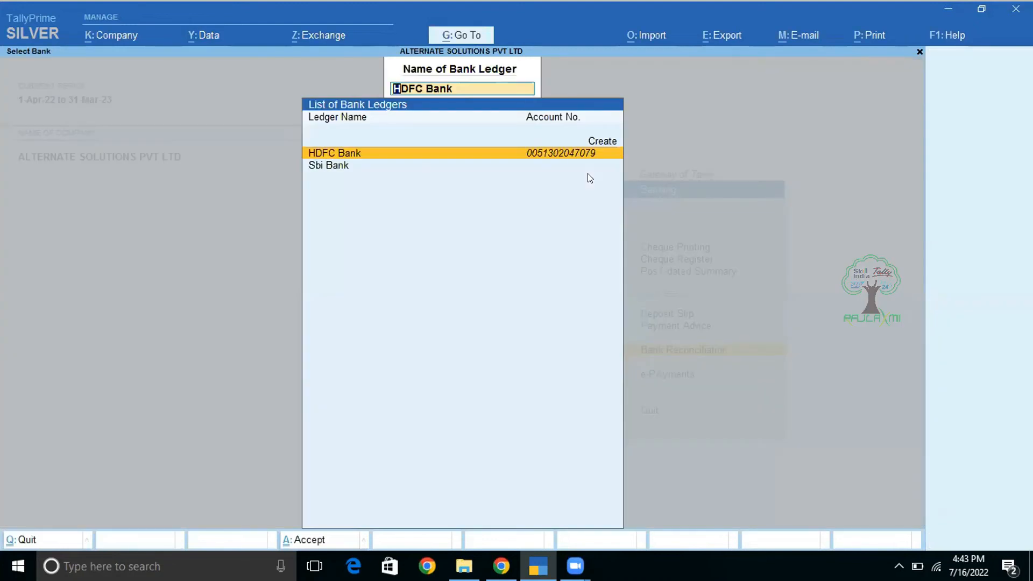
{"action": "key", "text": "BackSpace"}
{"action": "key", "text": "Escape"}
{"action": "key", "text": "Escape"}
{"action": "key", "text": "y"}
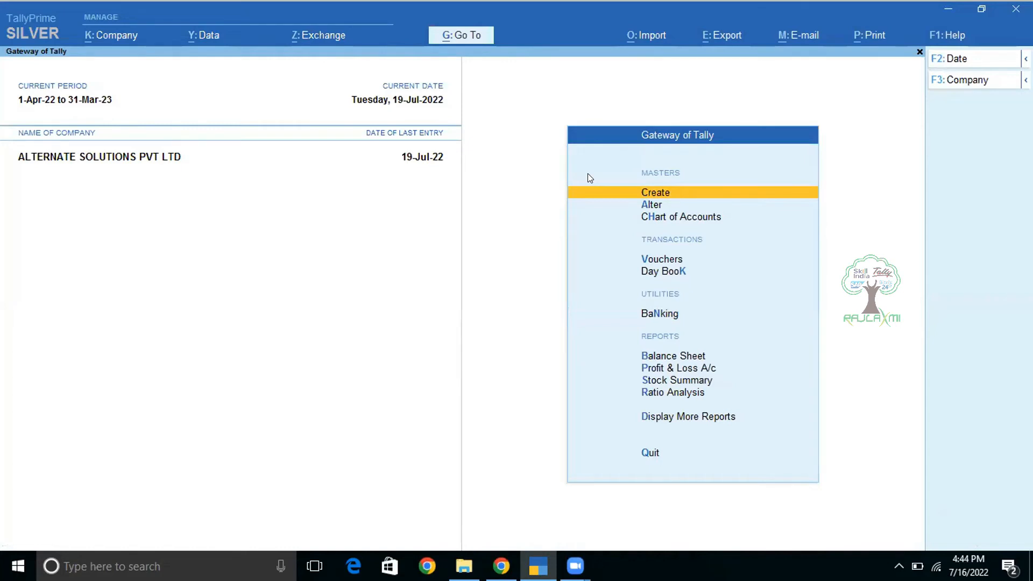
Step: Open the Payment Advice statement from the Banking utilities
{"action": "key", "text": "Down"}
{"action": "key", "text": "Down"}
{"action": "key", "text": "Down"}
{"action": "key", "text": "Down"}
{"action": "key", "text": "Down"}
{"action": "key", "text": "Down"}
{"action": "key", "text": "Up"}
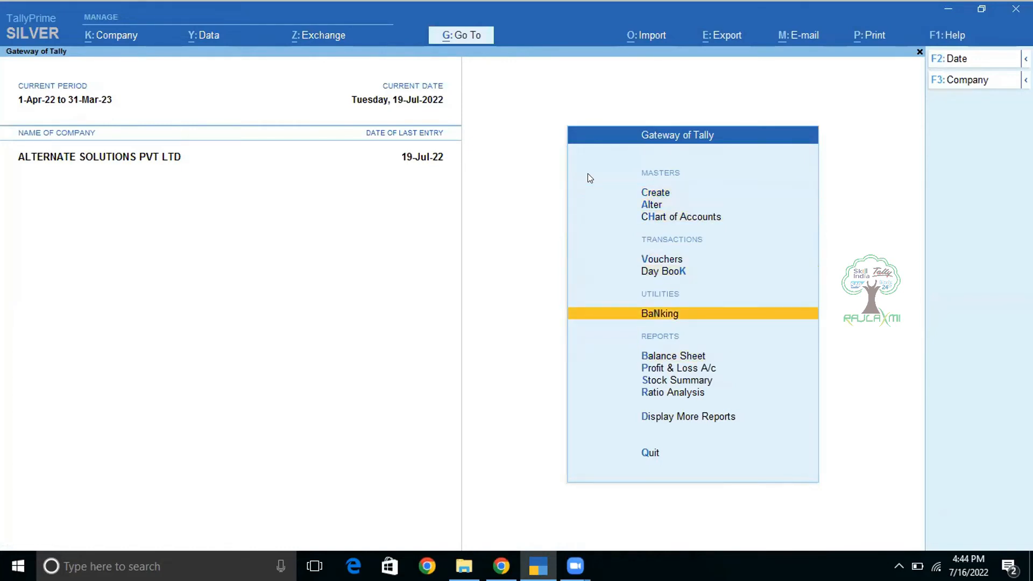
{"action": "key", "text": "Return"}
{"action": "key", "text": "Down"}
{"action": "key", "text": "Down"}
{"action": "key", "text": "Down"}
{"action": "key", "text": "Down"}
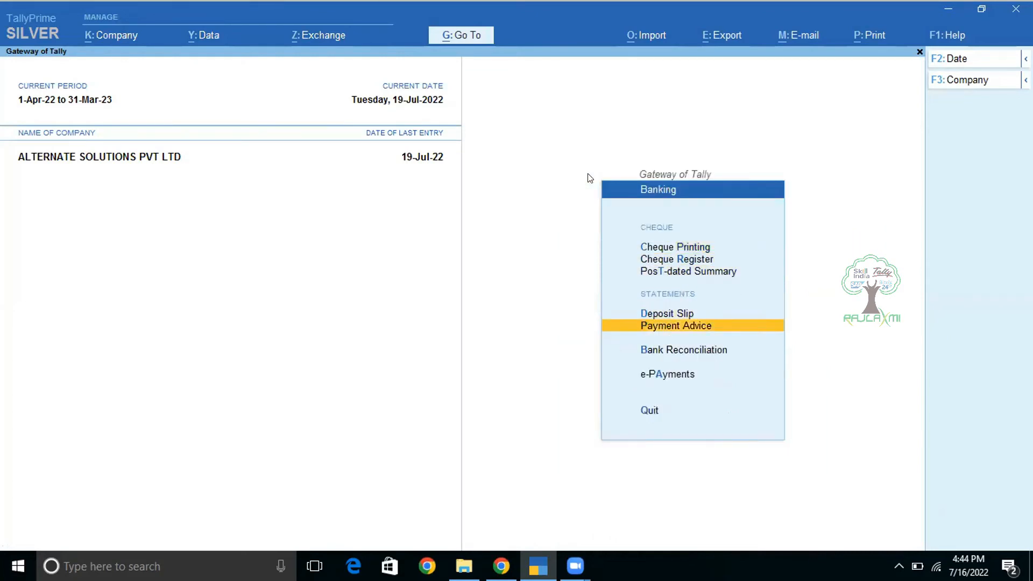
{"action": "key", "text": "Return"}
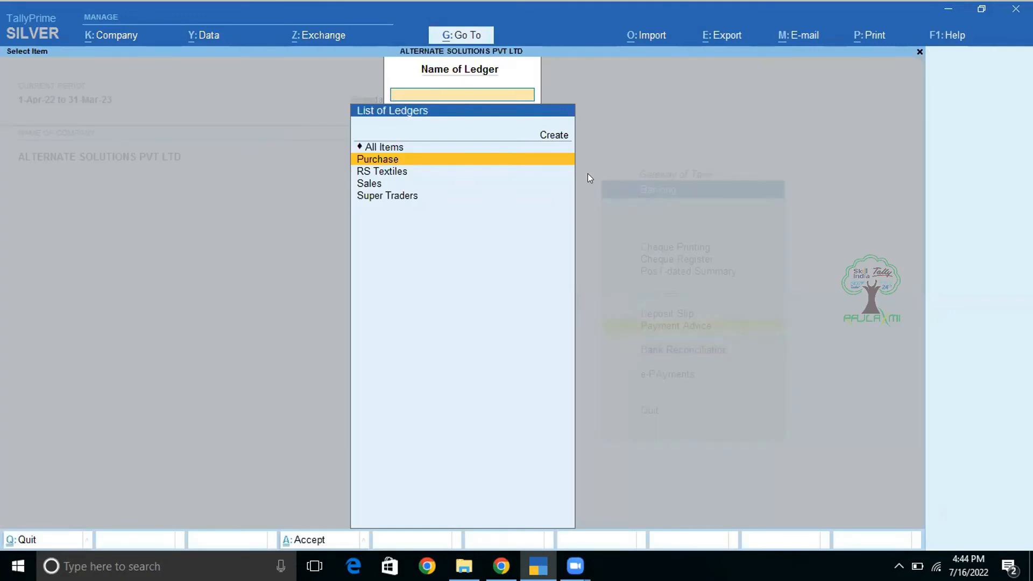
Step: Display the payment advice list for the Super Traders ledger
{"action": "key", "text": "Down"}
{"action": "key", "text": "Down"}
{"action": "key", "text": "Down"}
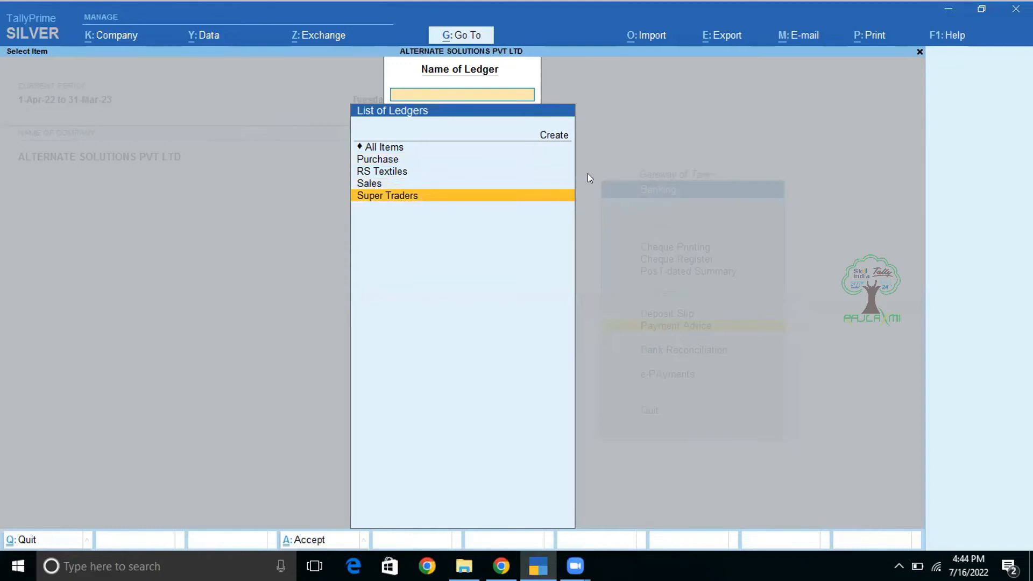
{"action": "key", "text": "Return"}
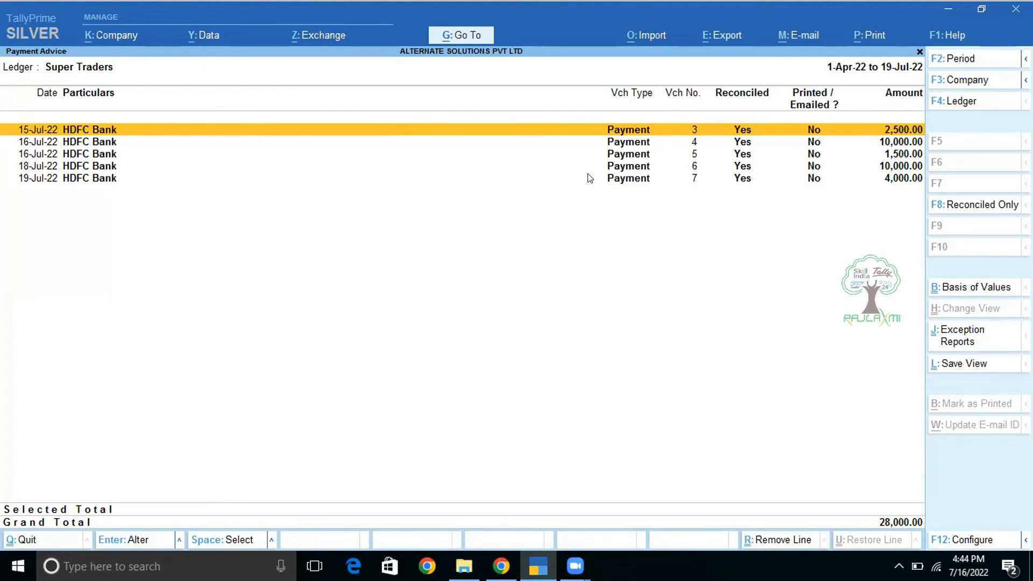
Step: Open the 15-Jul-22 payment voucher of 2,500.00 and set Print Payment Advice to Yes in its print configuration
{"action": "key", "text": "Return"}
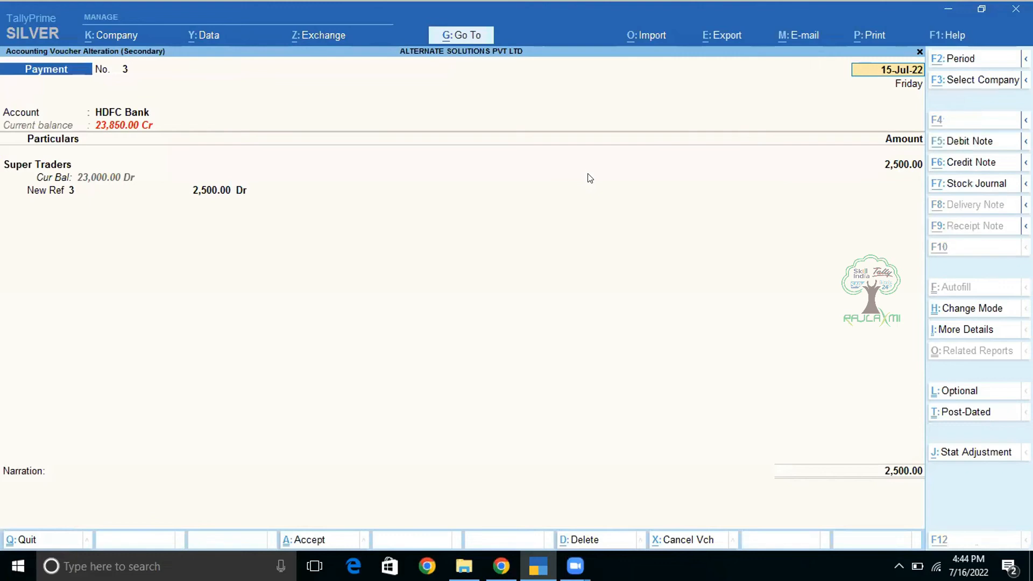
{"action": "key", "text": "alt+p"}
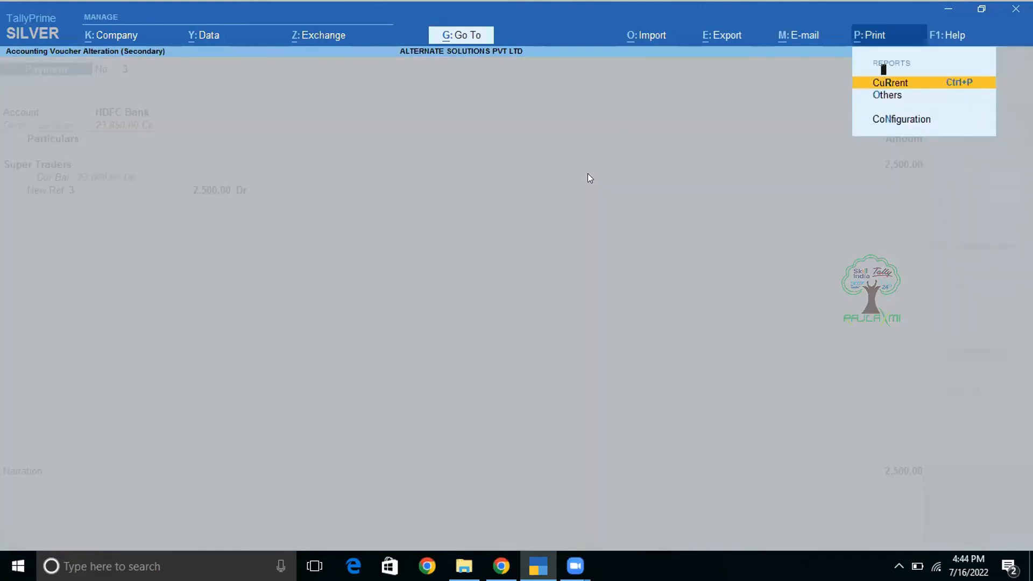
{"action": "key", "text": "Return"}
{"action": "key", "text": "Left"}
{"action": "key", "text": "Left"}
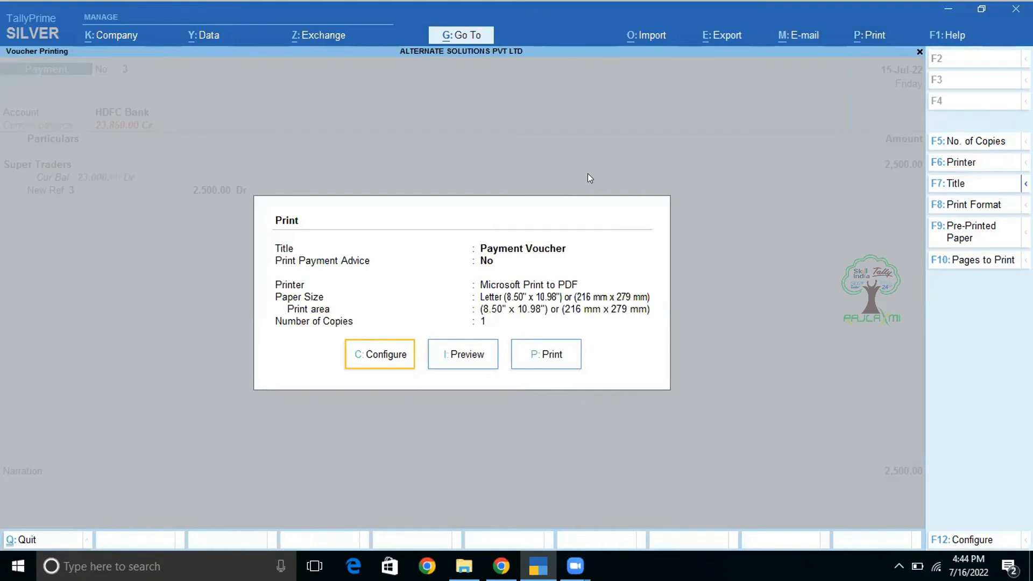
{"action": "key", "text": "Return"}
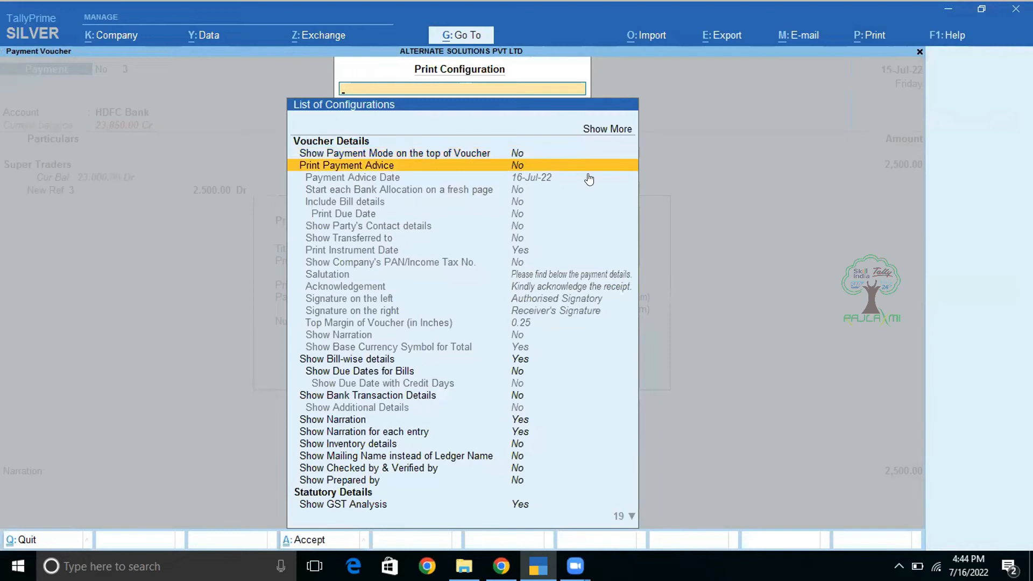
{"action": "key", "text": "Return"}
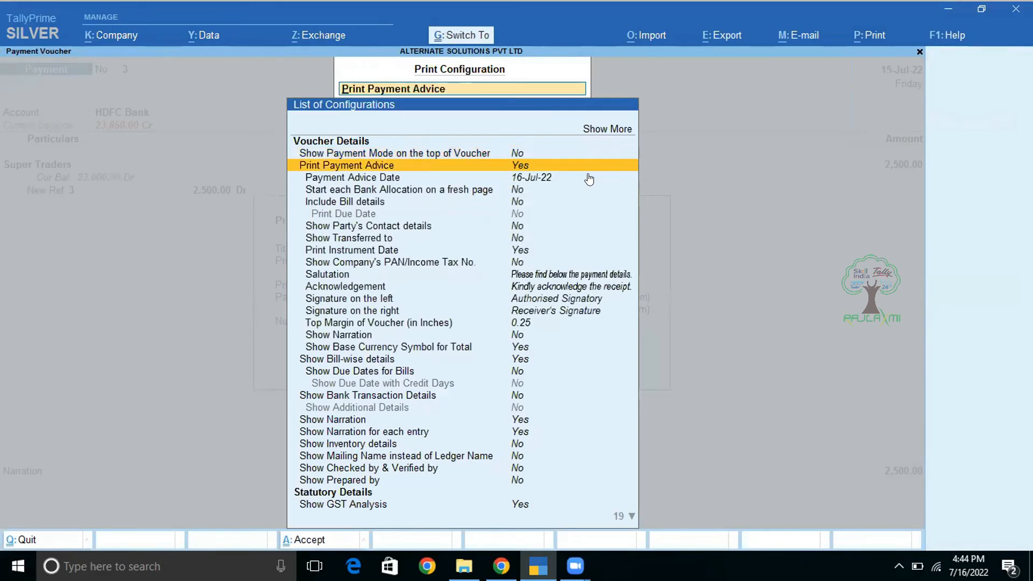
{"action": "key", "text": "Escape"}
Step: Preview the voucher's payment advice and enlarge it to read the payment details
{"action": "key", "text": "Right"}
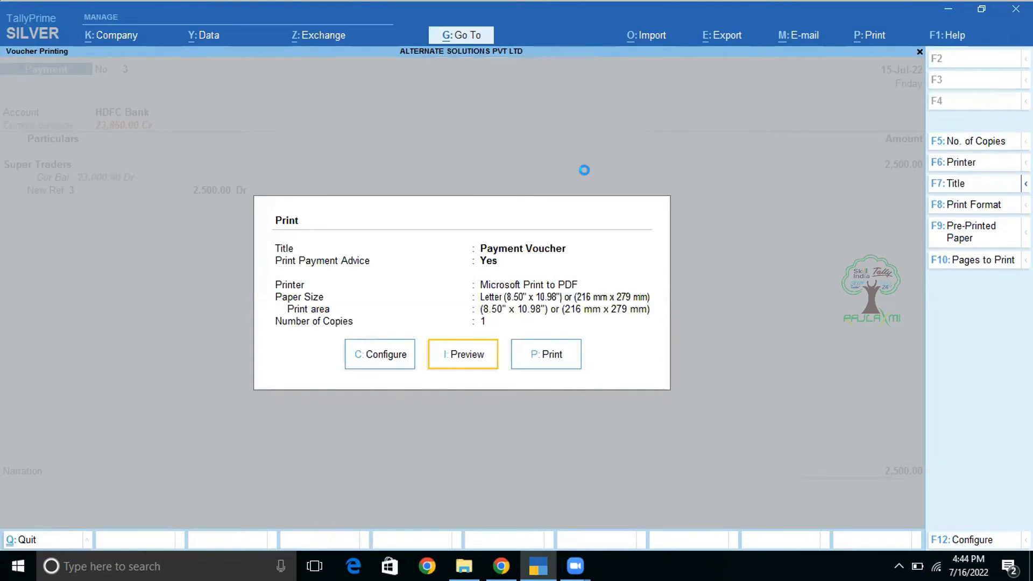
{"action": "key", "text": "Return"}
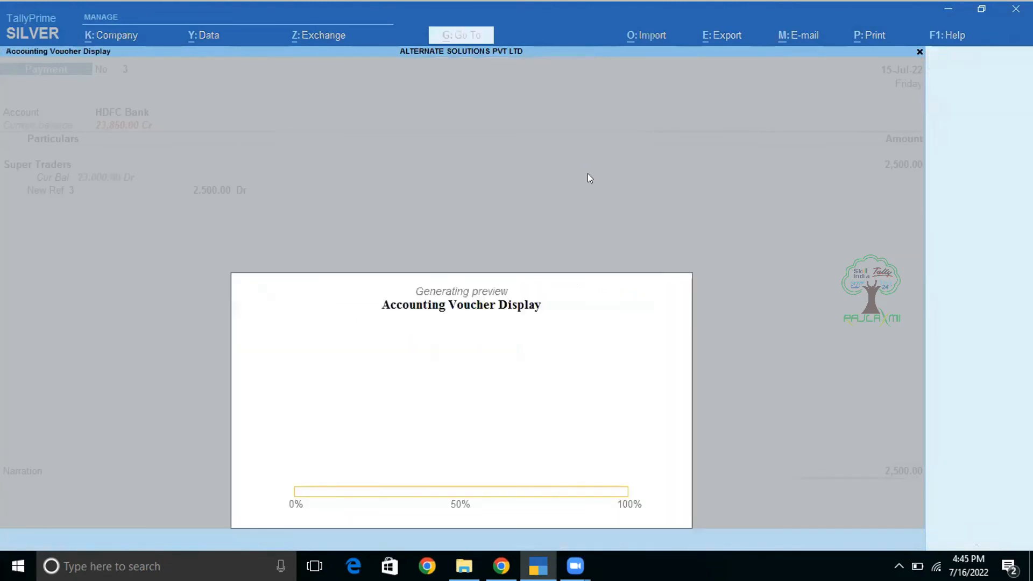
{"action": "key", "text": "Return"}
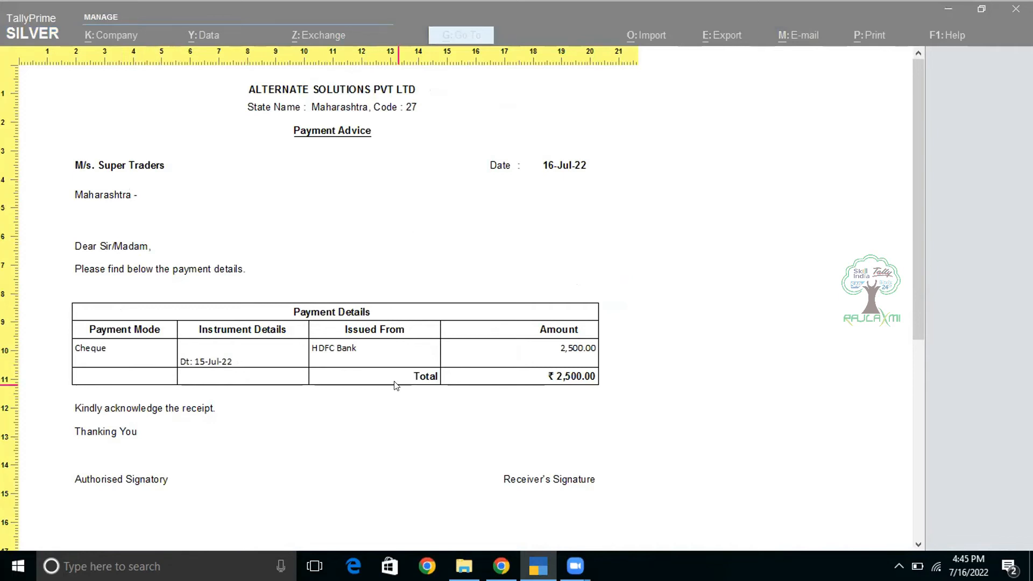
{"action": "key", "text": "Return"}
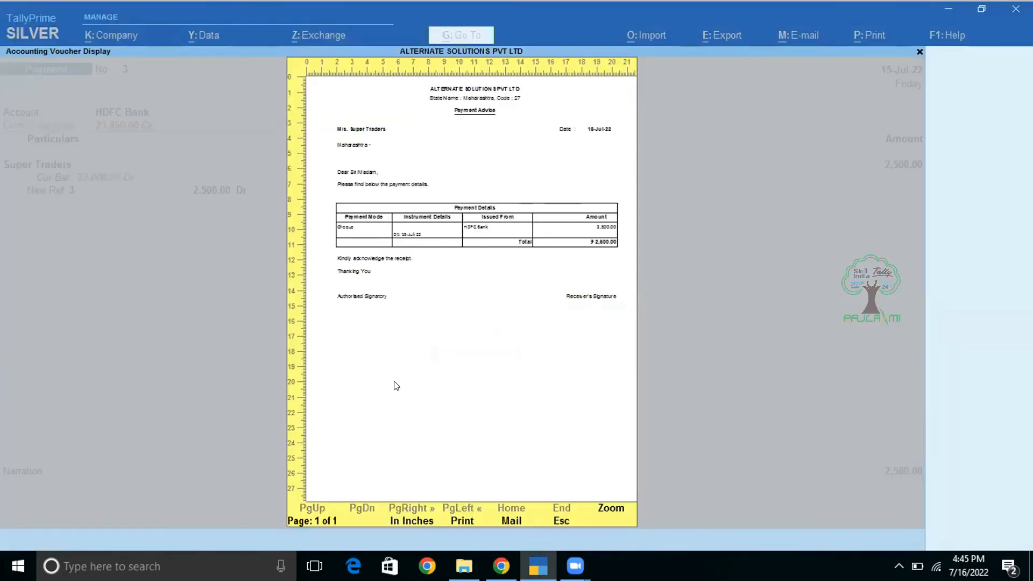
Step: Close the preview, skip the cheque printing, and return from the voucher to the Super Traders payment advice list
{"action": "key", "text": "Escape"}
{"action": "key", "text": "Escape"}
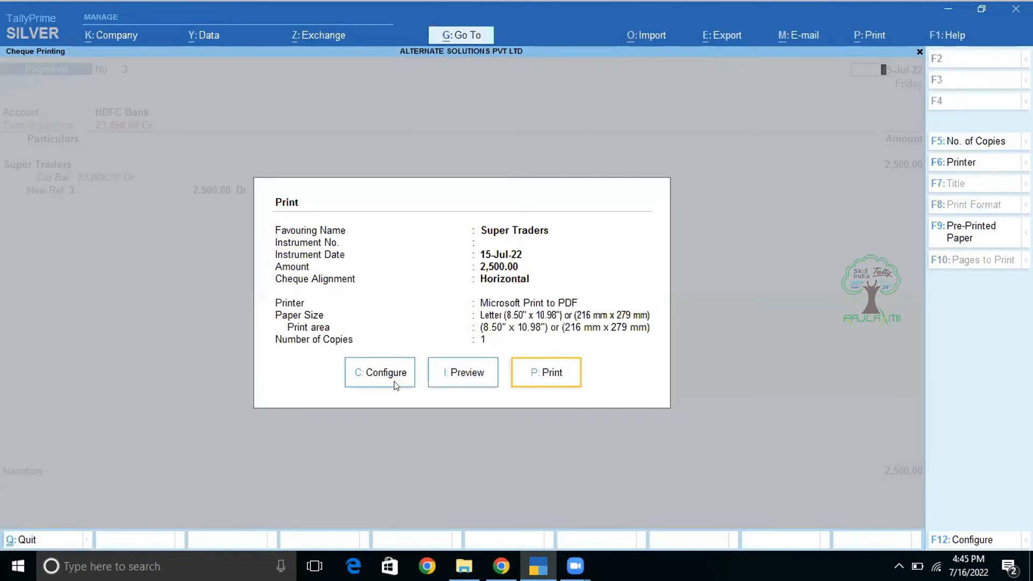
{"action": "key", "text": "Escape"}
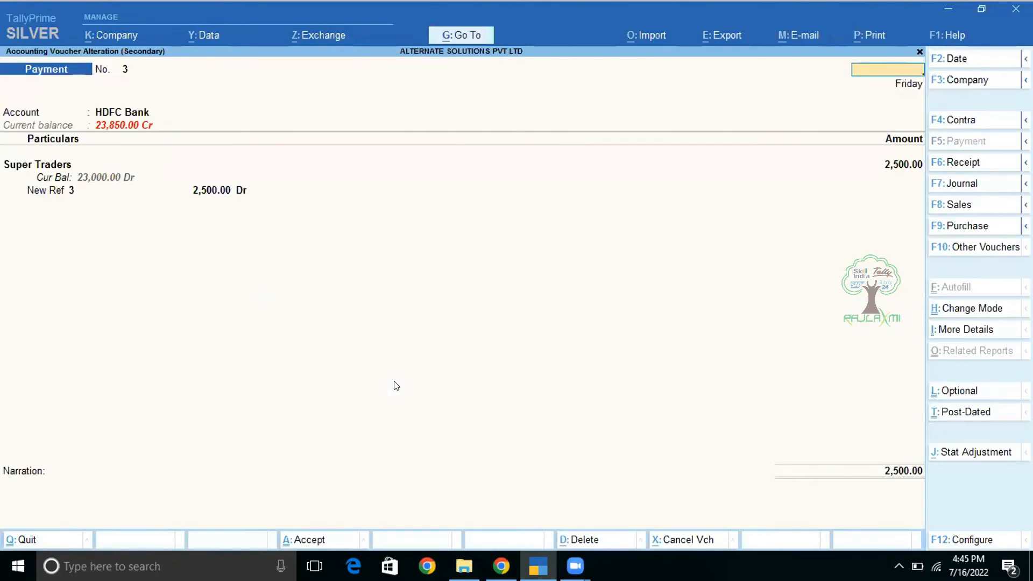
{"action": "key", "text": "Escape"}
{"action": "key", "text": "y"}
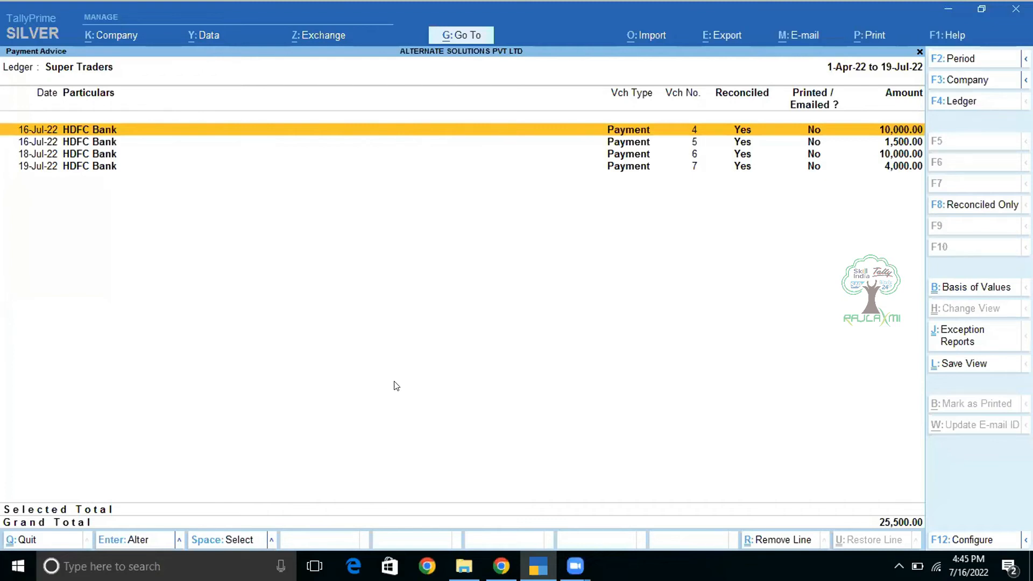
Step: Select all listed Super Traders payments and start printing them with each transaction on a fresh page
{"action": "key", "text": "ctrl"}
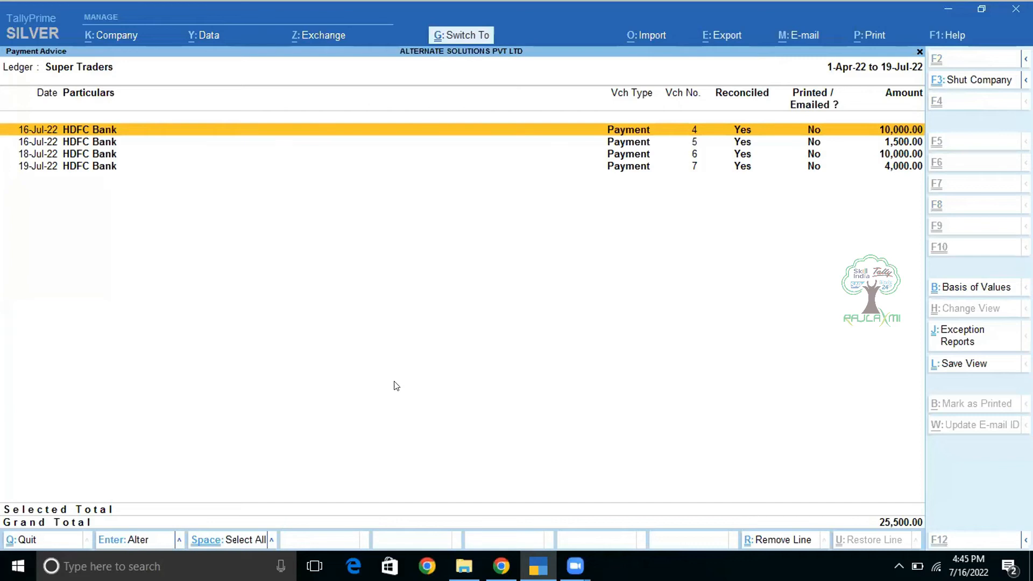
{"action": "key", "text": "ctrl+space"}
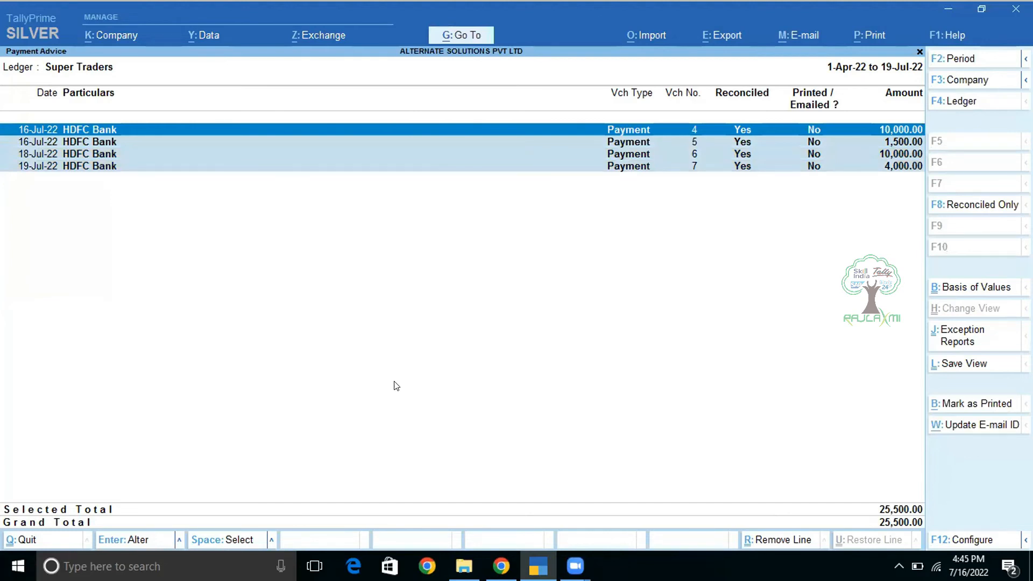
{"action": "key", "text": "alt+p"}
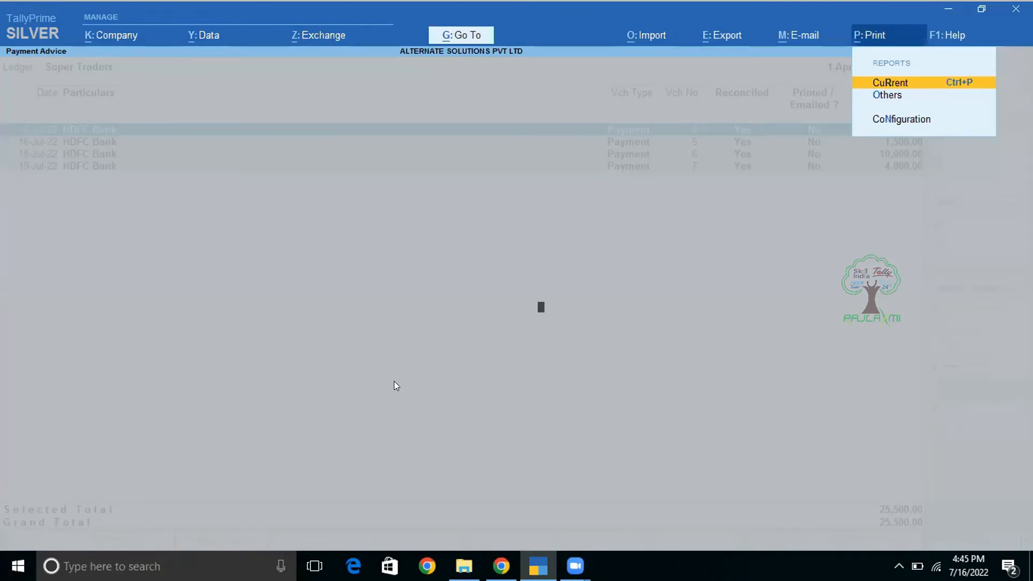
{"action": "key", "text": "Return"}
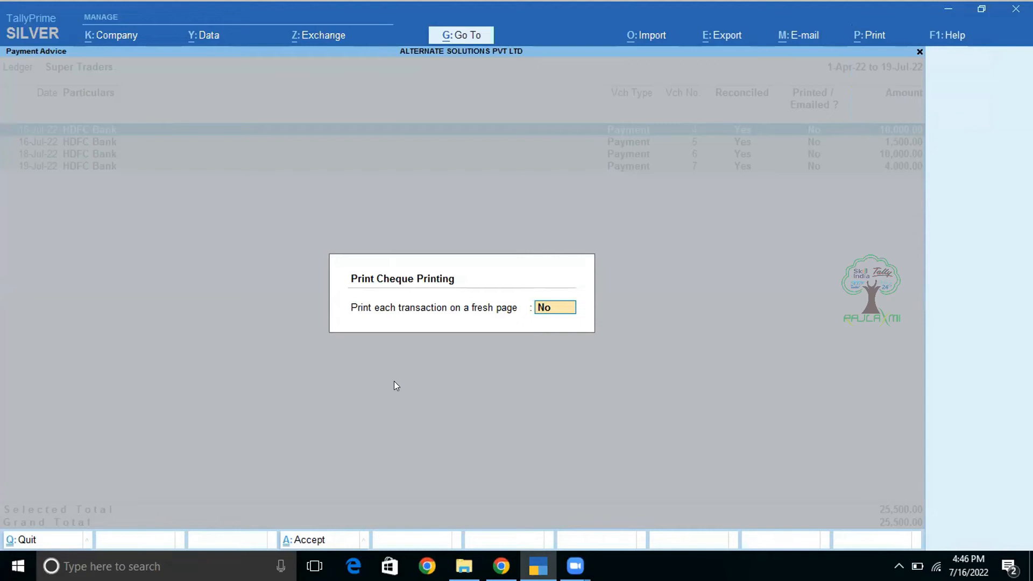
{"action": "type", "text": "y"}
{"action": "key", "text": "Return"}
Step: Review the payment advice print configuration and preview the payment advices for the selected payments
{"action": "key", "text": "Left"}
{"action": "key", "text": "Left"}
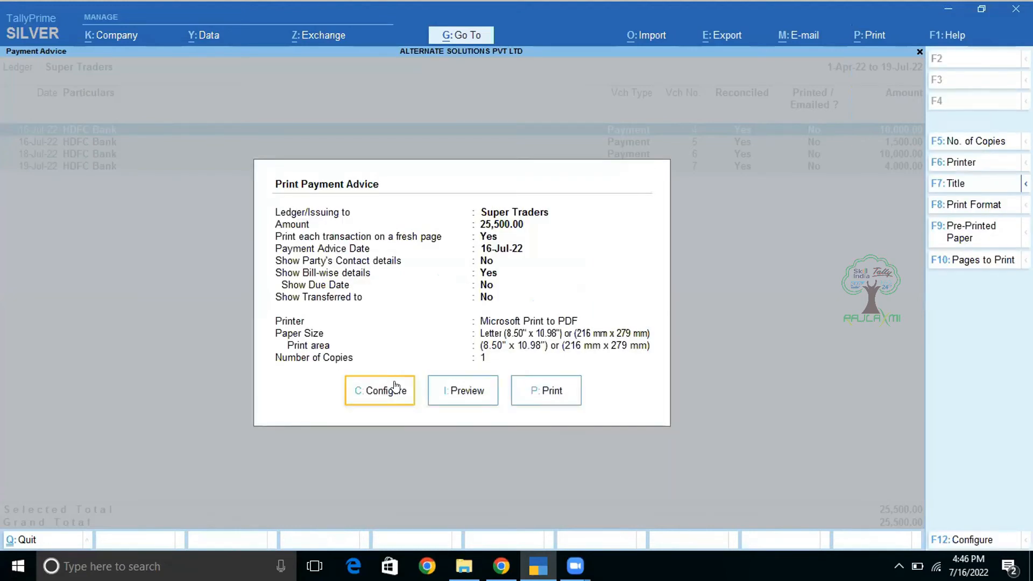
{"action": "left_click", "coordinate": [396, 387]}
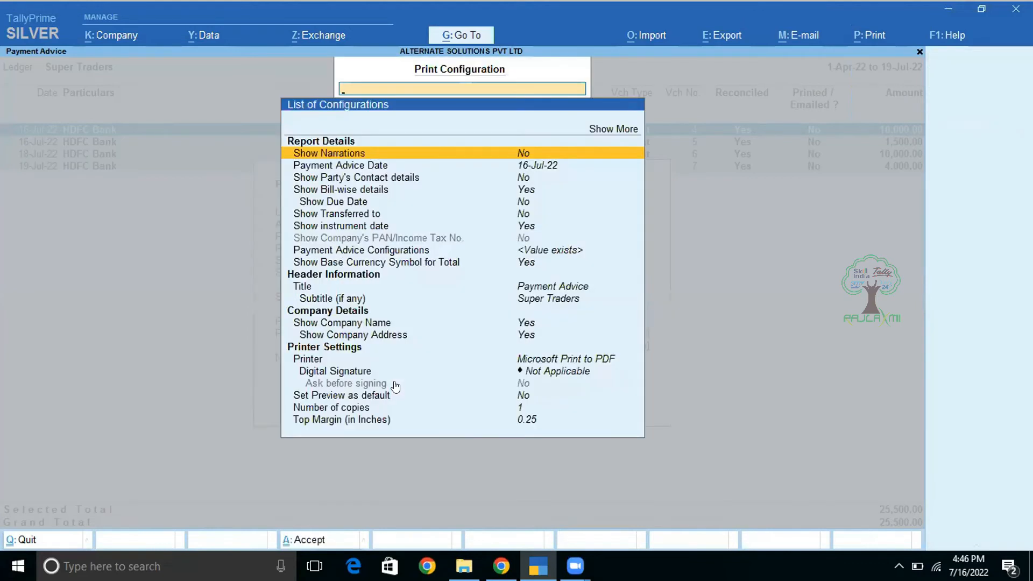
{"action": "key", "text": "Down"}
{"action": "key", "text": "Down"}
{"action": "key", "text": "Down"}
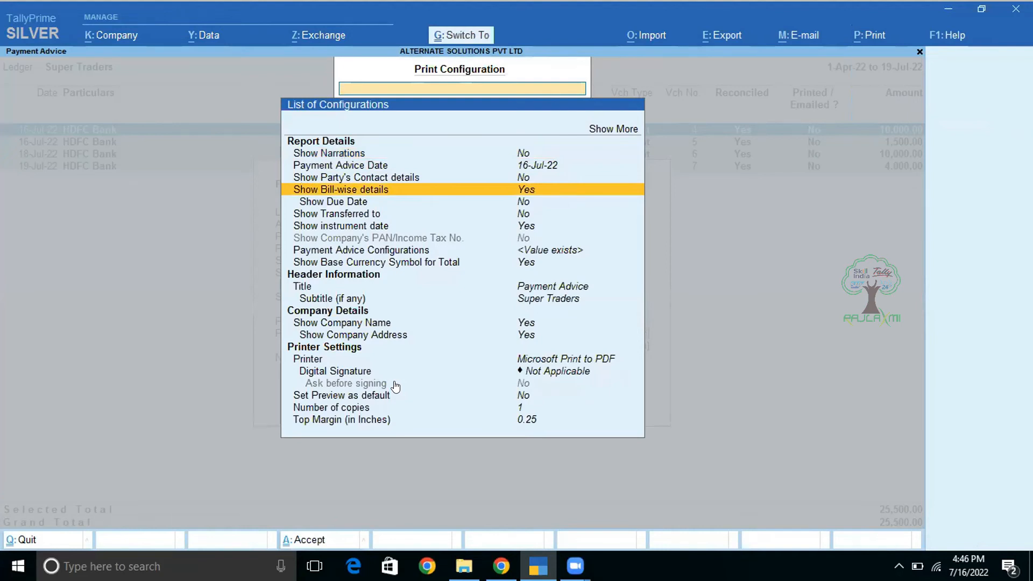
{"action": "key", "text": "Escape"}
{"action": "key", "text": "Right"}
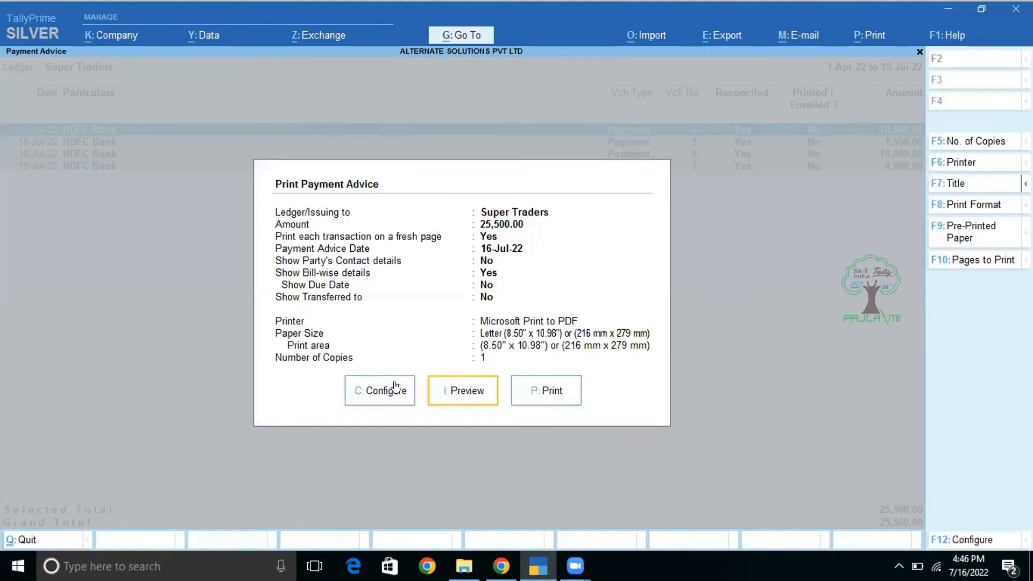
{"action": "key", "text": "Return"}
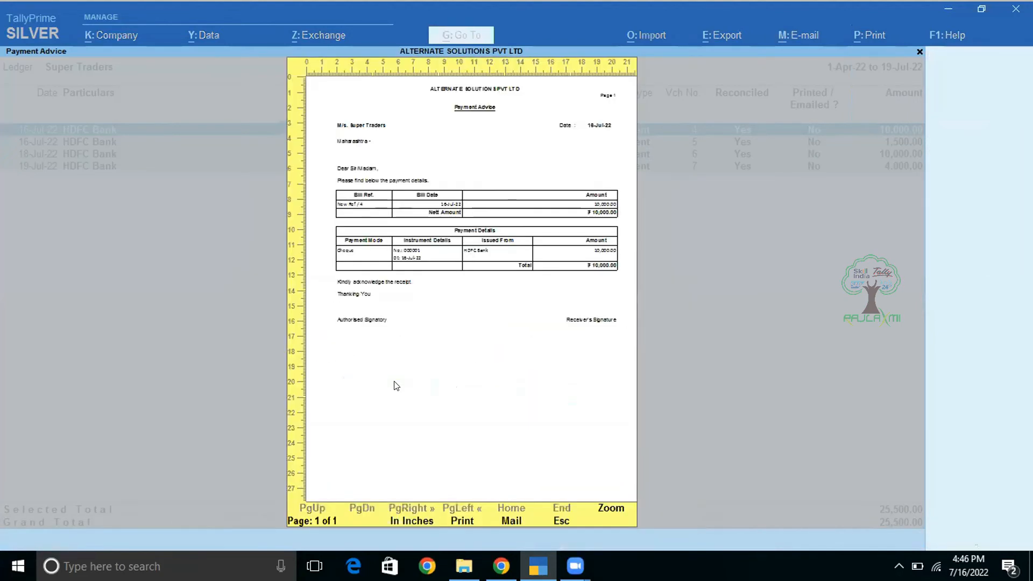
Step: Go through the Super Traders payment advice previews one by one, enlarging them to read the bill and payment details
{"action": "key", "text": "alt+z"}
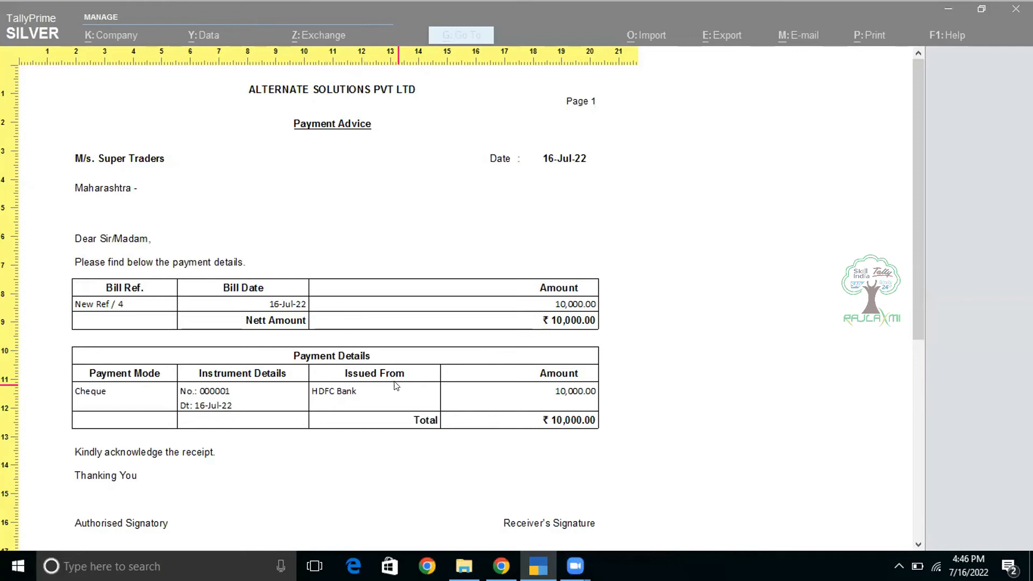
{"action": "key", "text": "alt+z"}
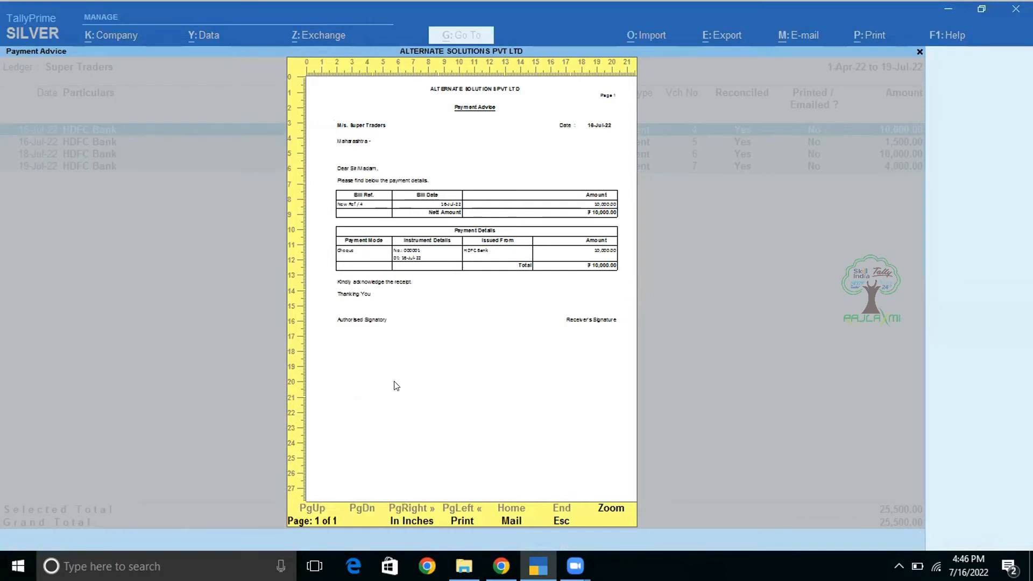
{"action": "key", "text": "Escape"}
{"action": "key", "text": "alt+z"}
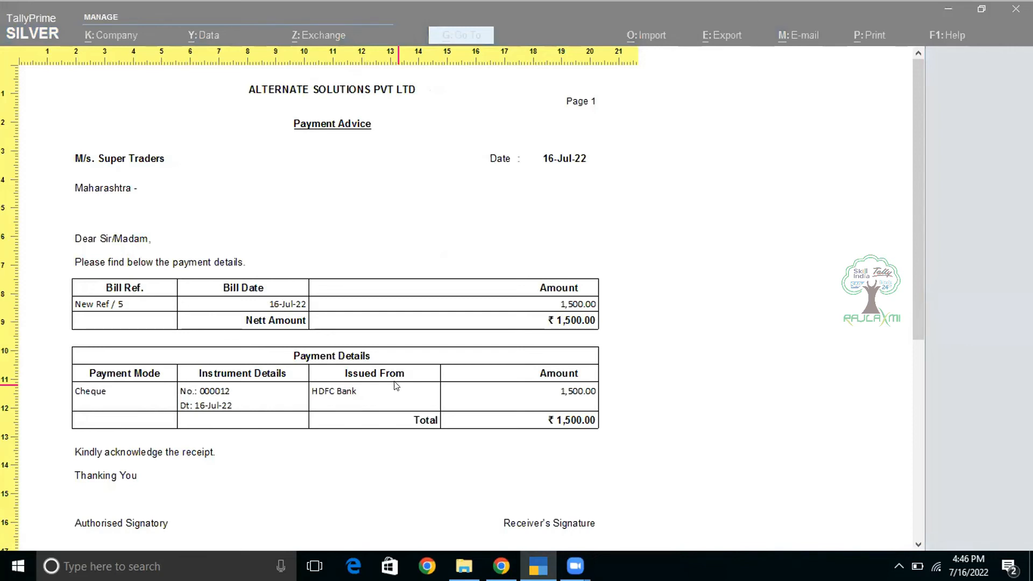
{"action": "key", "text": "alt+z"}
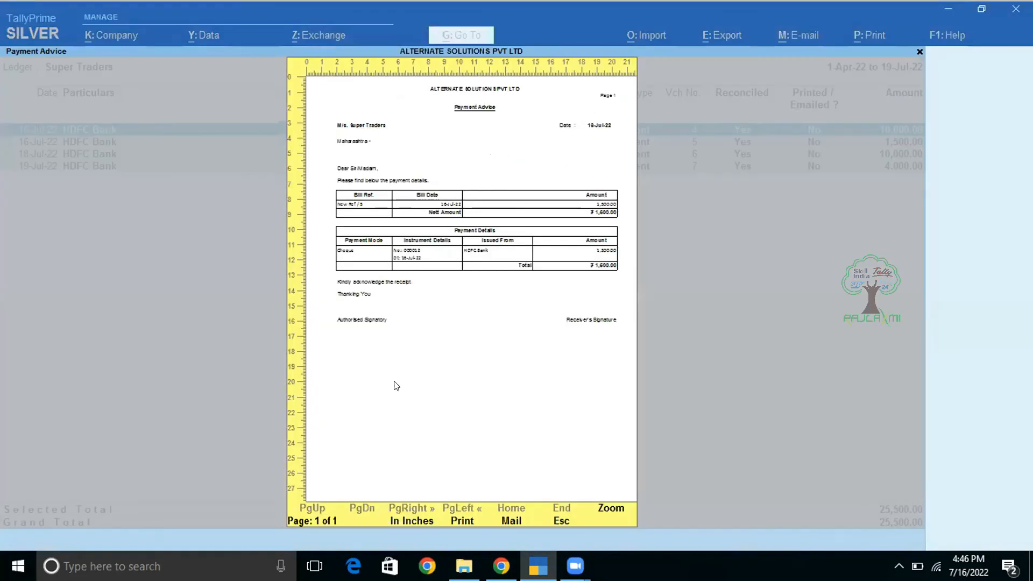
{"action": "key", "text": "Page_Down"}
{"action": "key", "text": "alt+z"}
{"action": "key", "text": "alt+z"}
{"action": "key", "text": "Page_Down"}
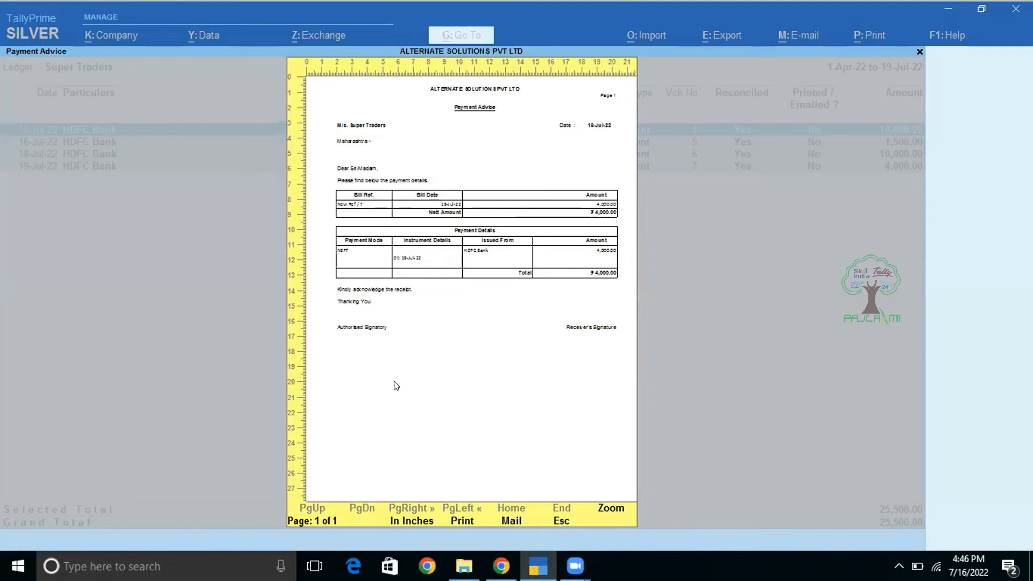
{"action": "left_click", "coordinate": [396, 385]}
{"action": "left_click", "coordinate": [396, 386]}
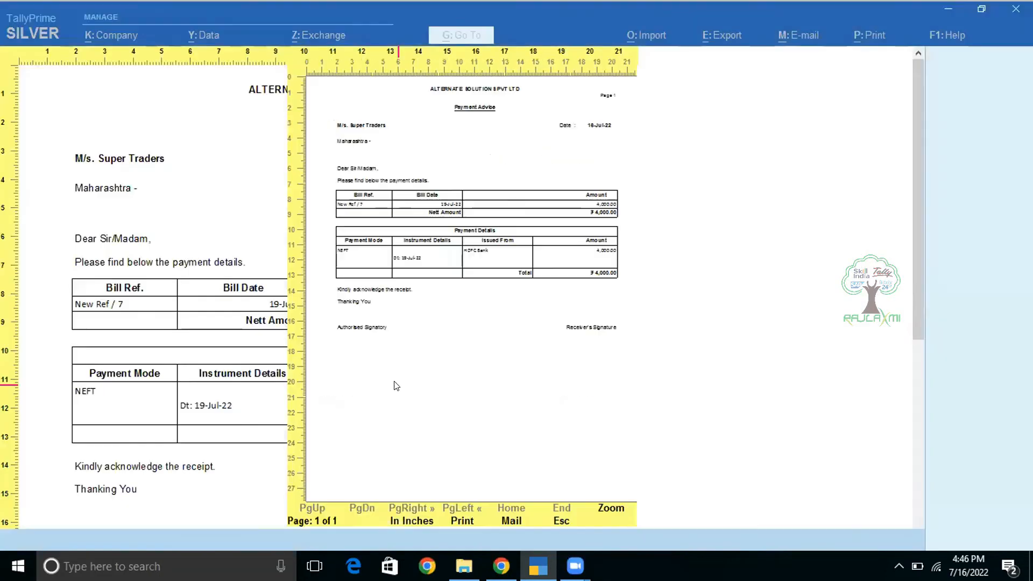
Step: Close the payment advice preview and the ledger selection, and return to the Gateway of Tally
{"action": "key", "text": "Escape"}
{"action": "key", "text": "Escape"}
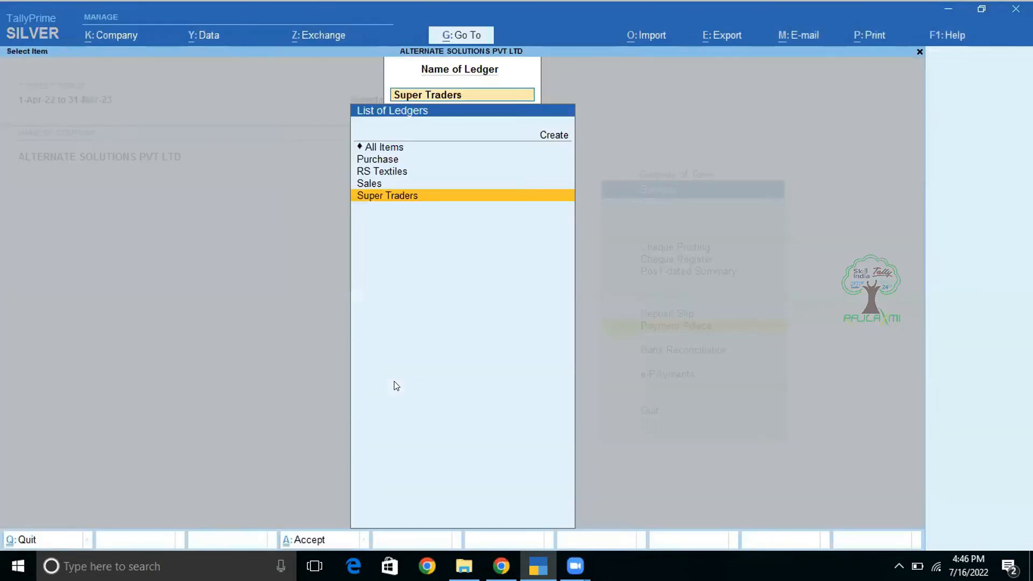
{"action": "key", "text": "BackSpace"}
{"action": "key", "text": "Escape"}
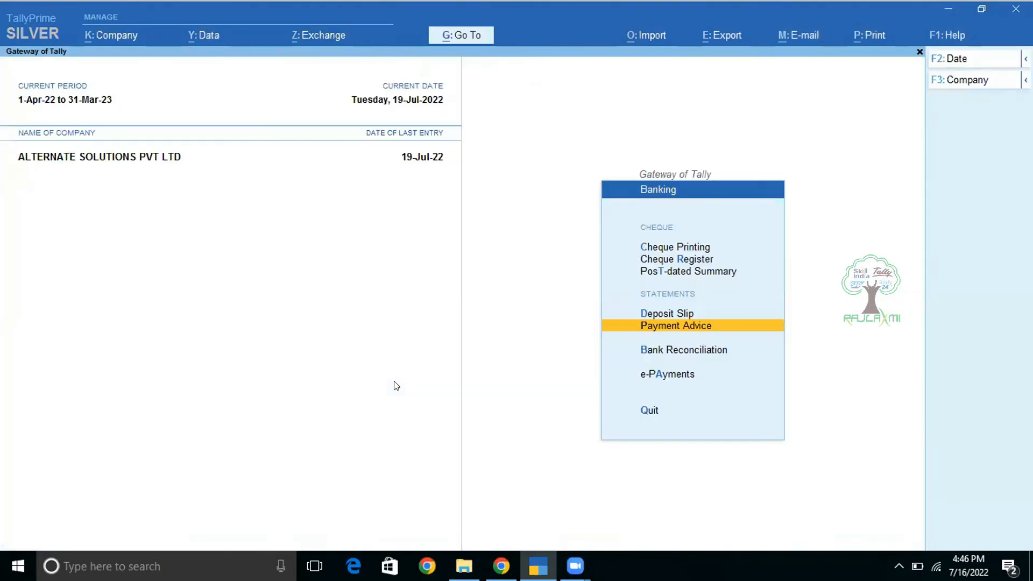
{"action": "key", "text": "Up"}
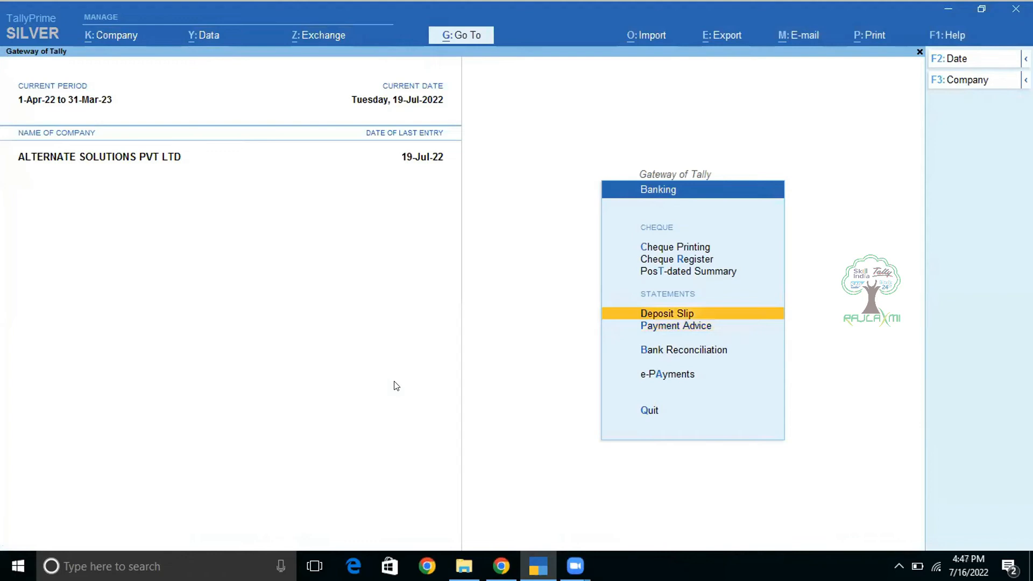
{"action": "key", "text": "Escape"}
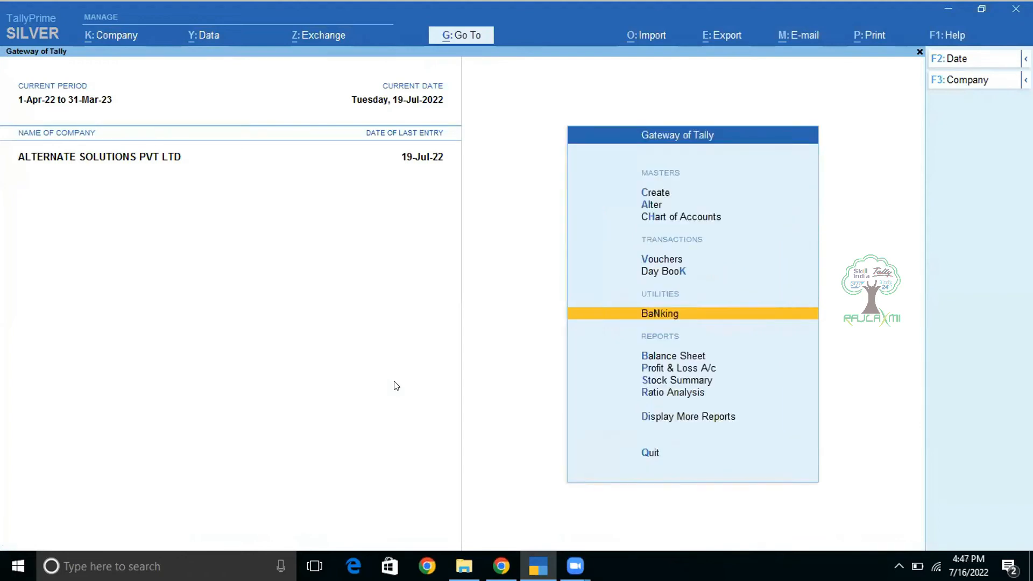
Step: Examine HDFC Bank's cheque deposit slip and its Super Traders receipt voucher, and return to the Gateway of Tally
{"action": "key", "text": "Return"}
{"action": "key", "text": "t"}
{"action": "key", "text": "Down"}
{"action": "key", "text": "Return"}
{"action": "key", "text": "Return"}
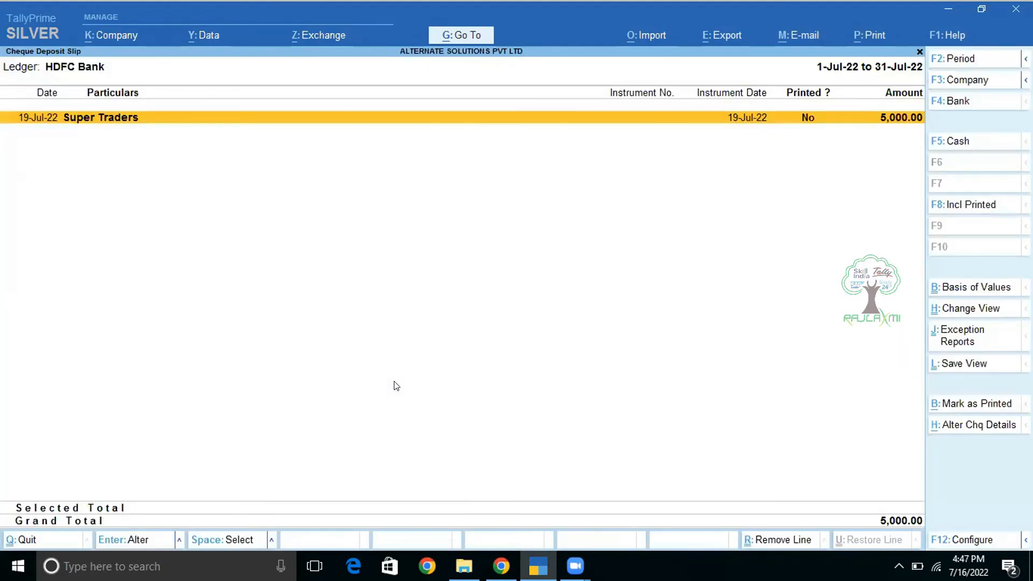
{"action": "key", "text": "Return"}
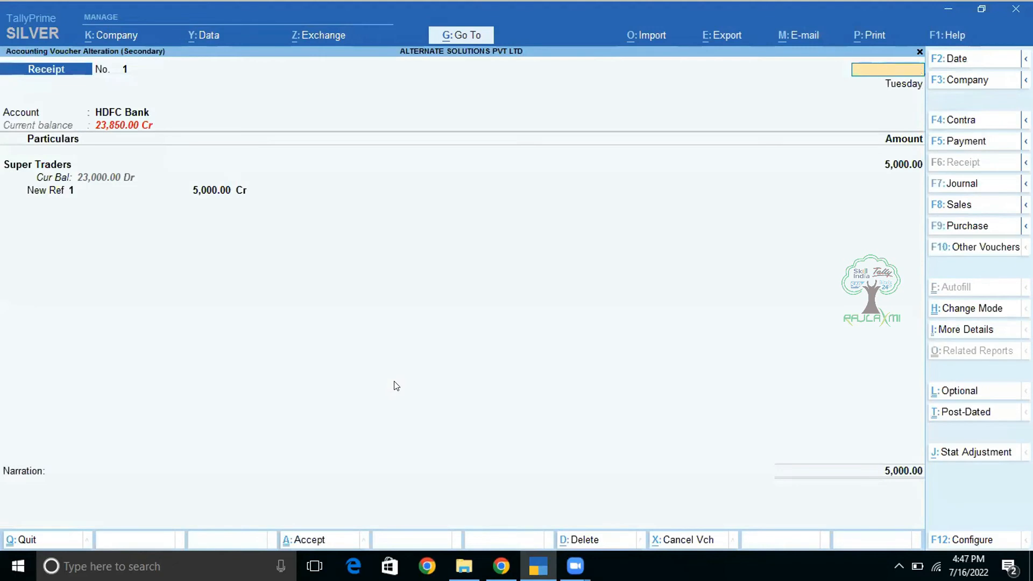
{"action": "key", "text": "Escape"}
{"action": "key", "text": "Escape"}
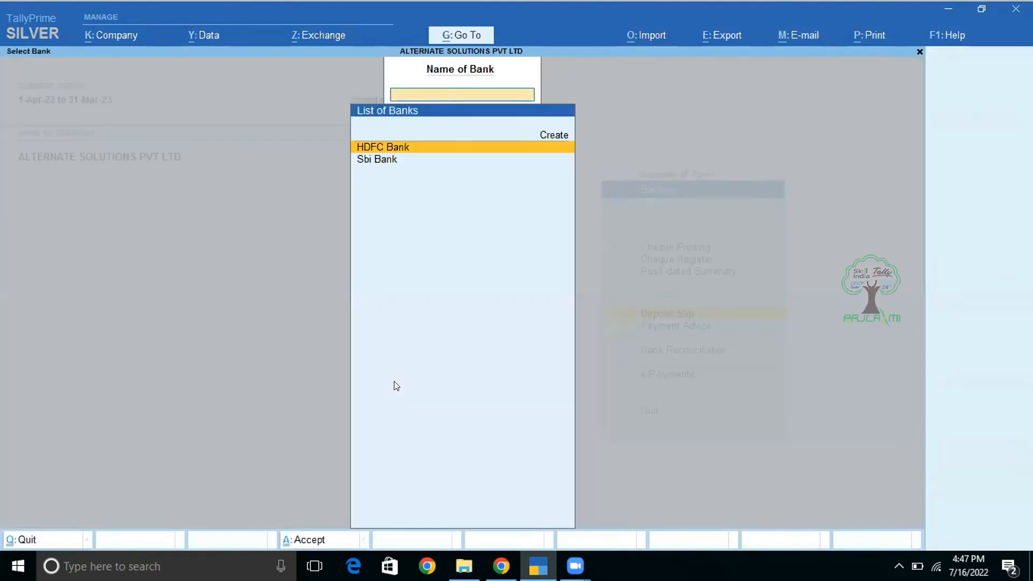
{"action": "key", "text": "Escape"}
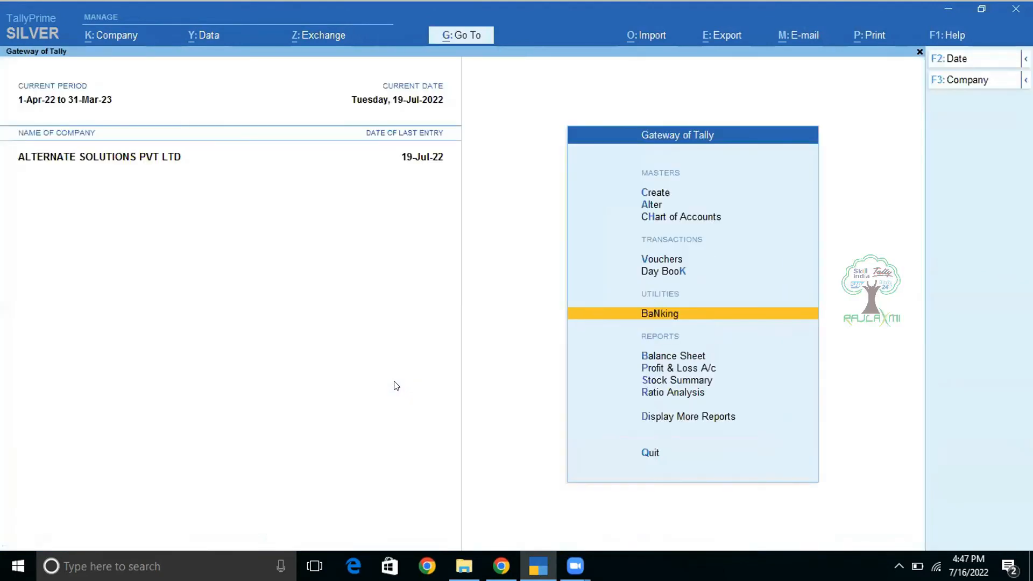
{"action": "key", "text": "Escape"}
{"action": "key", "text": "n"}
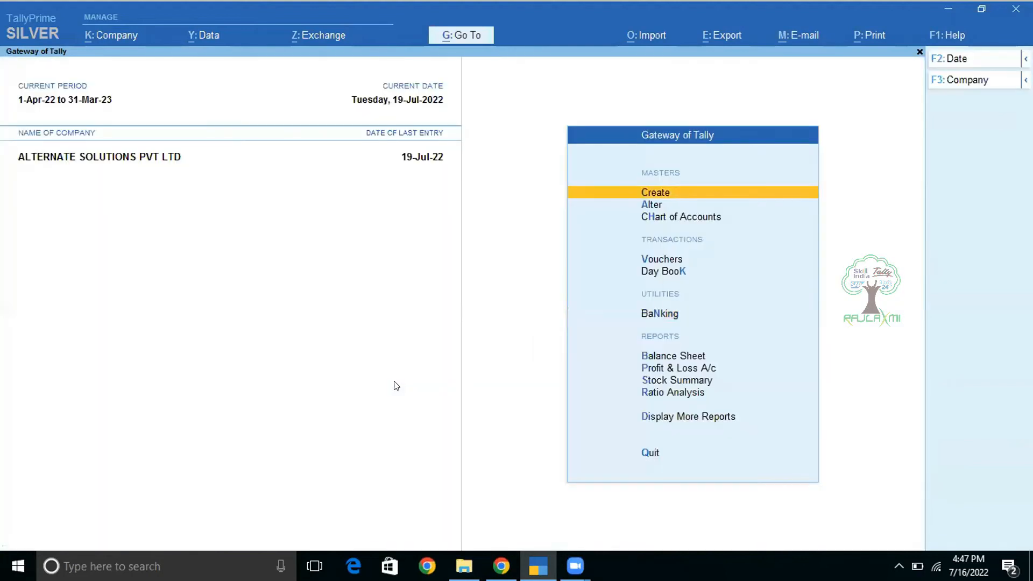
Step: Start a contra voucher that deposits 25,000 from Cash into HDFC Bank and proceed to its bank allocations
{"action": "key", "text": "v"}
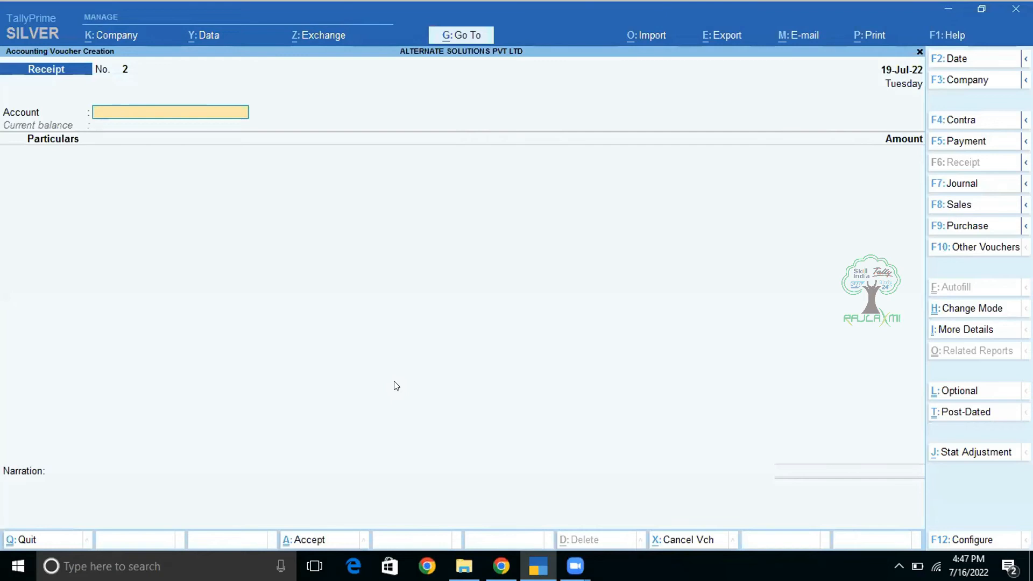
{"action": "key", "text": "F4"}
{"action": "key", "text": "Down"}
{"action": "key", "text": "Down"}
{"action": "key", "text": "Return"}
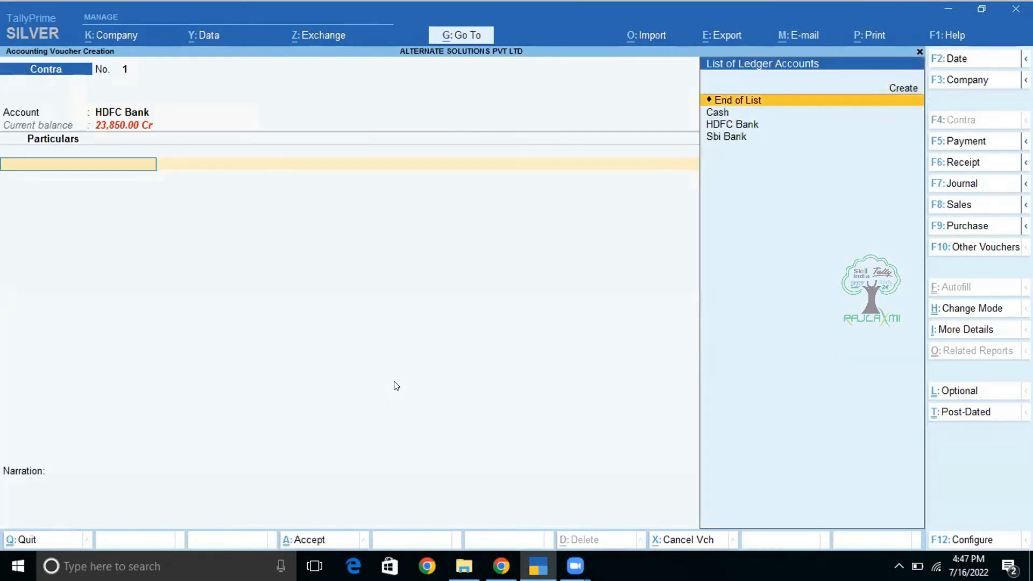
{"action": "key", "text": "Down"}
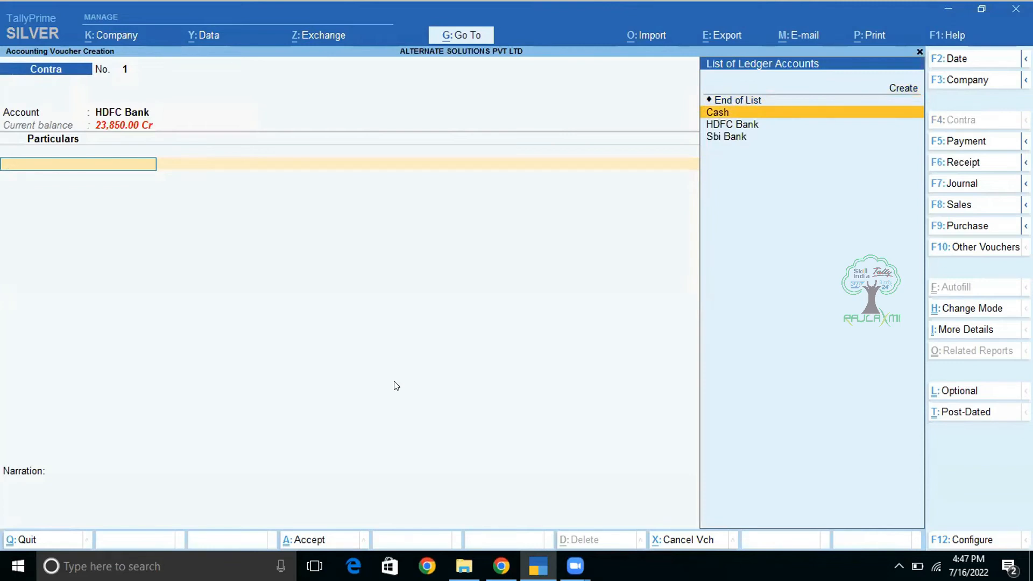
{"action": "key", "text": "Return"}
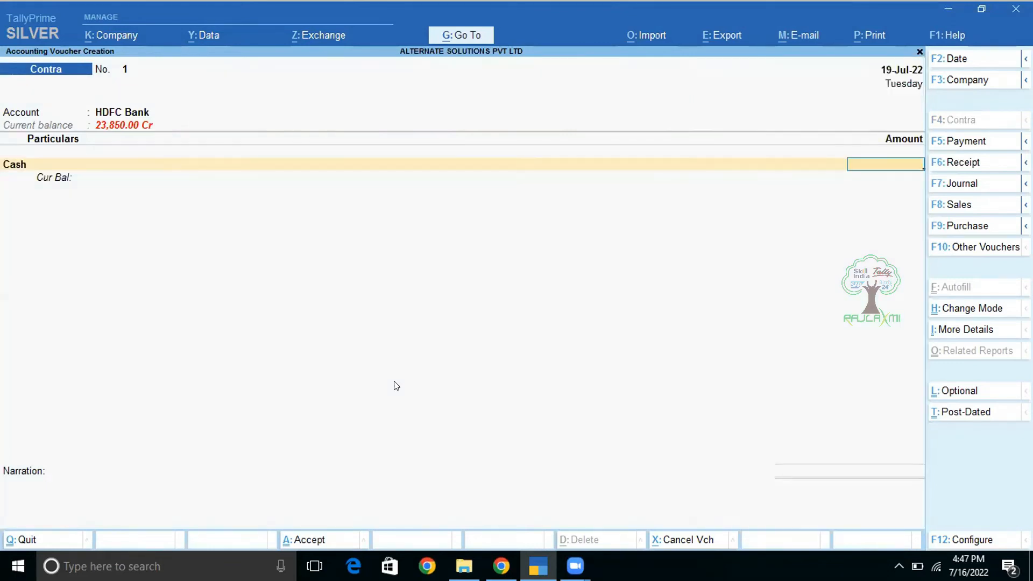
{"action": "type", "text": "25000"}
{"action": "key", "text": "Return"}
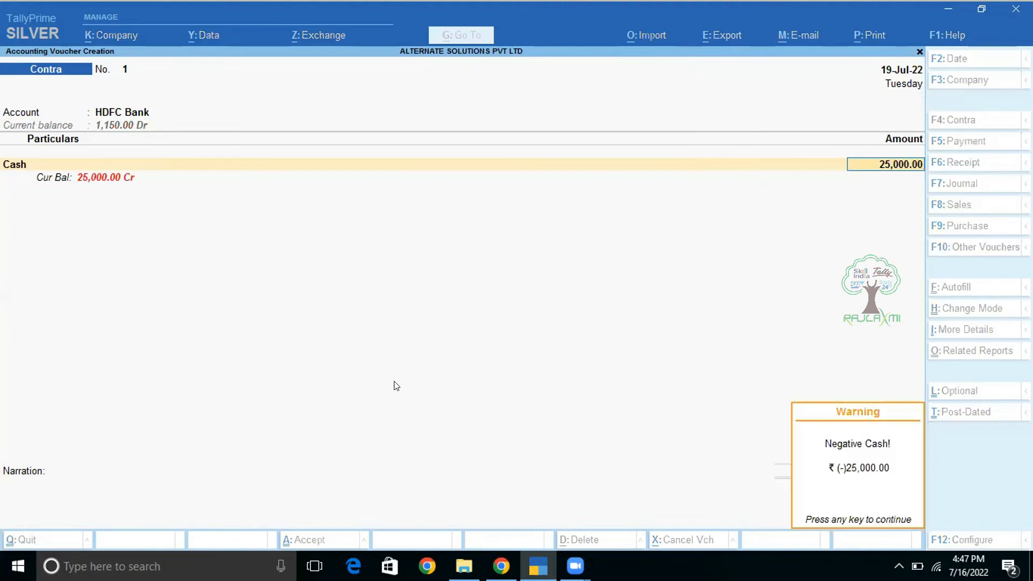
{"action": "key", "text": "Return"}
{"action": "key", "text": "Return"}
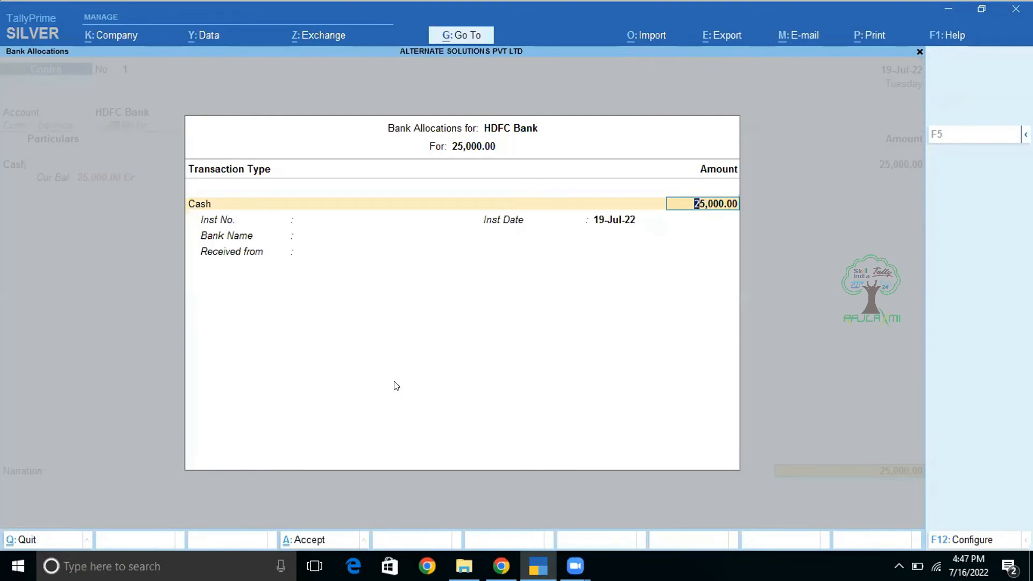
Step: Enter the cash denominations for the deposit as 10 notes of 2000 and 10 notes of 500
{"action": "key", "text": "Return"}
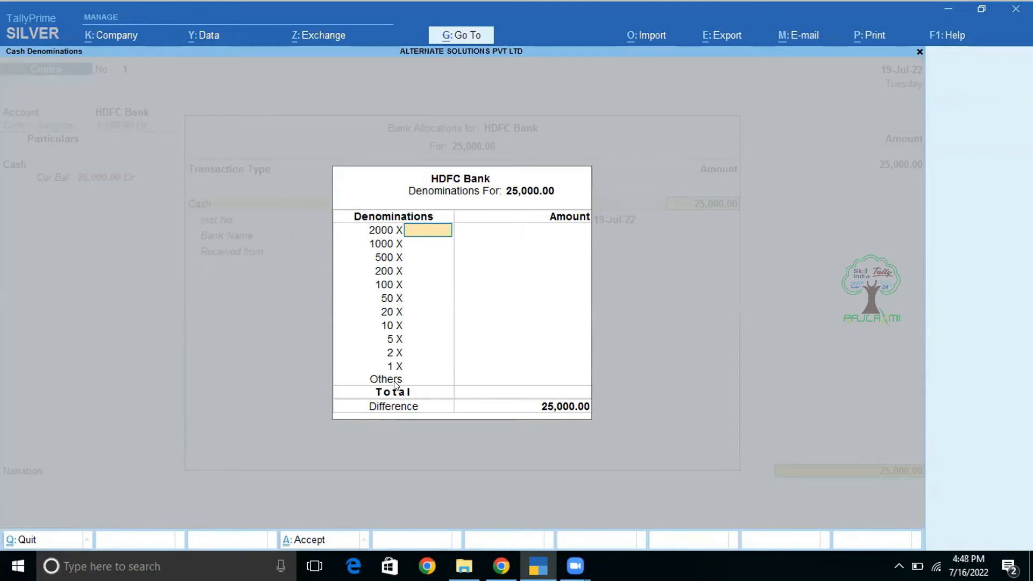
{"action": "type", "text": "10"}
{"action": "key", "text": "Return"}
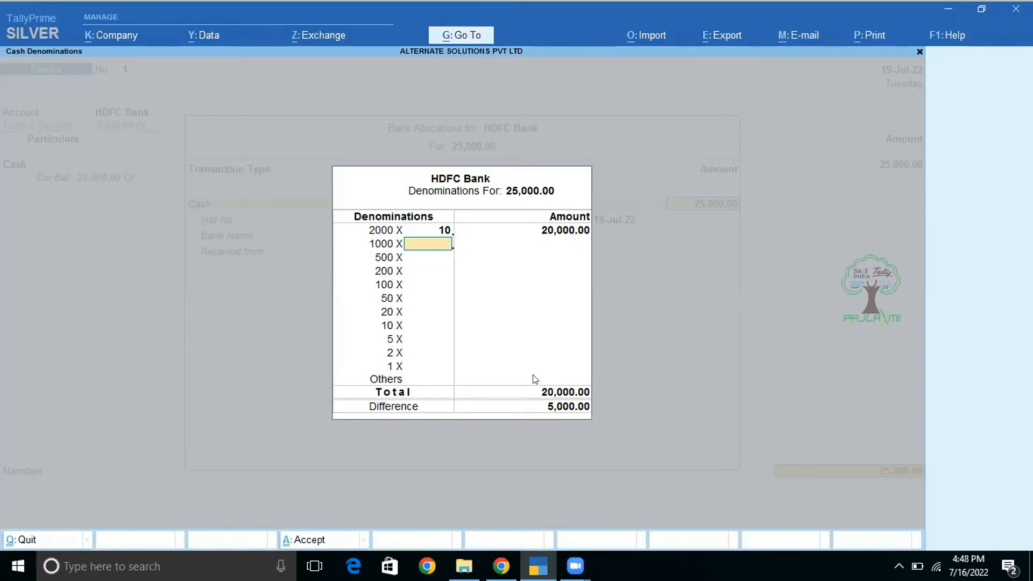
{"action": "key", "text": "Return"}
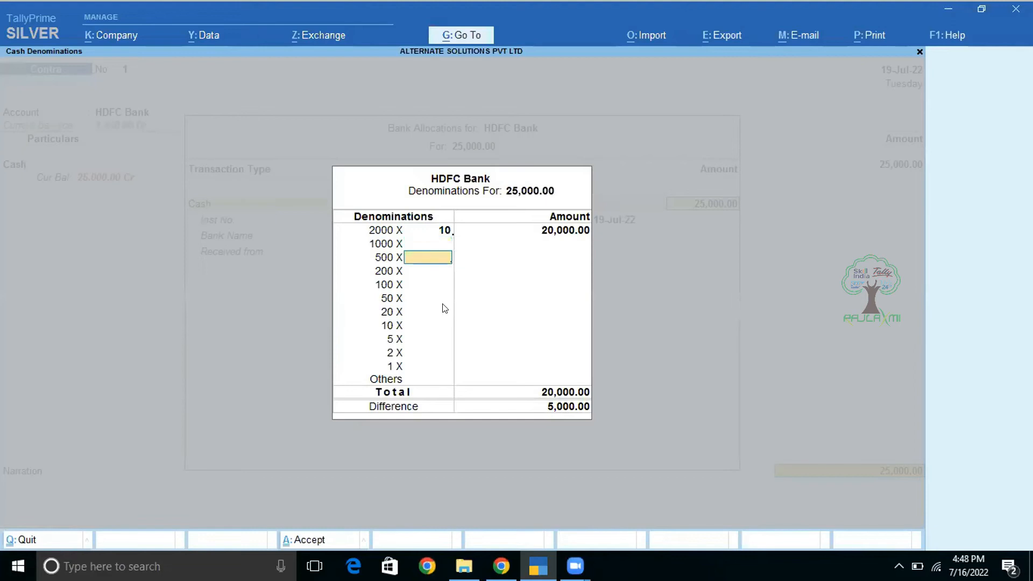
{"action": "type", "text": "10"}
{"action": "key", "text": "Return"}
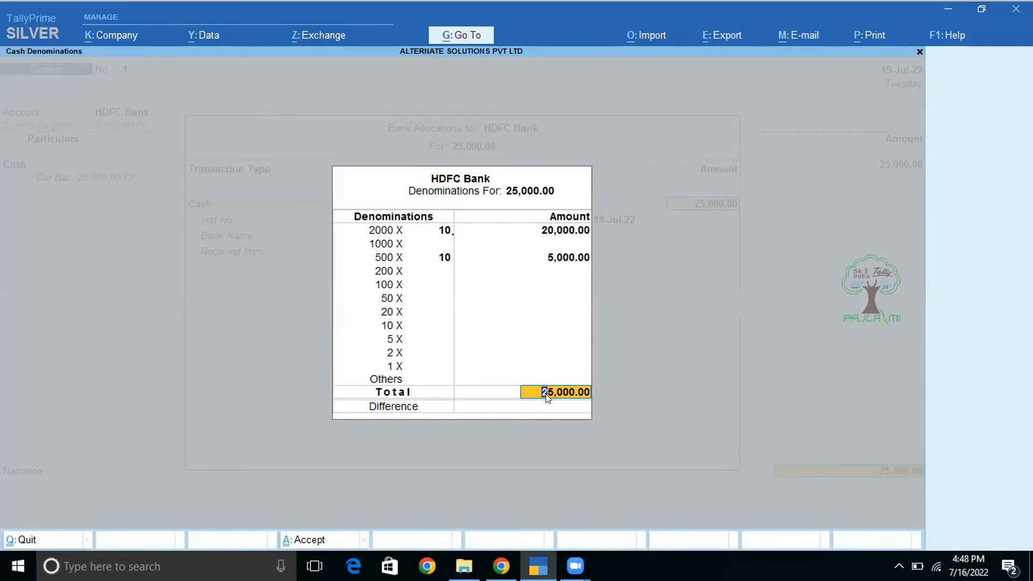
{"action": "key", "text": "Return"}
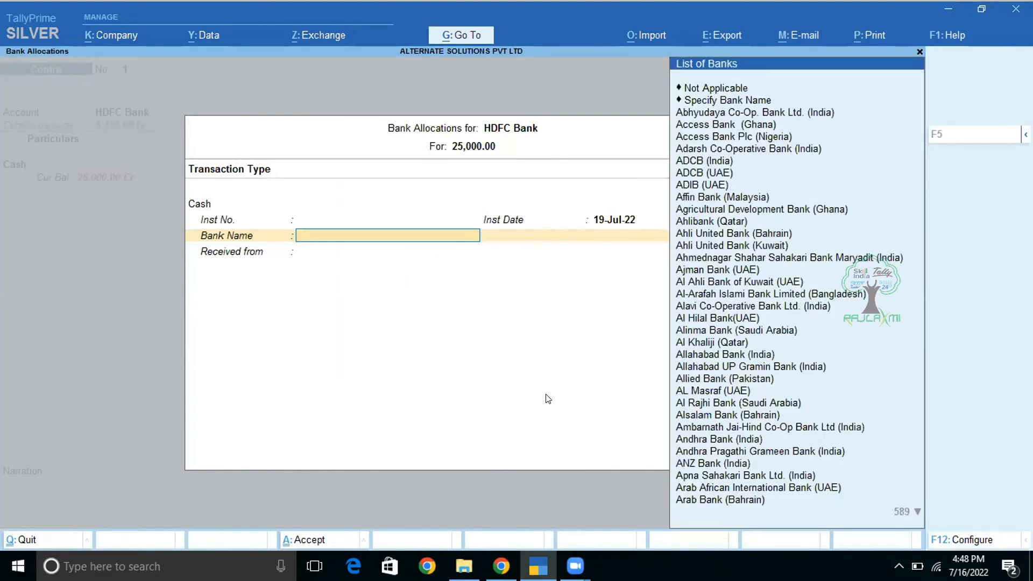
Step: Set the allocation's bank name to HDFC Bank (India), leave the received-from field blank, and finish the bank allocation
{"action": "type", "text": "H"}
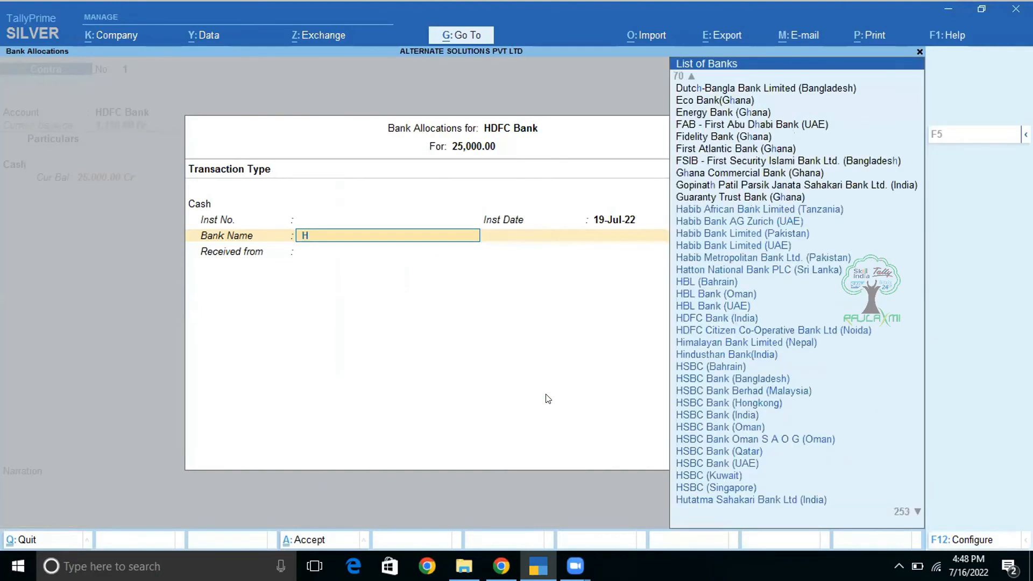
{"action": "type", "text": "df"}
{"action": "key", "text": "Down"}
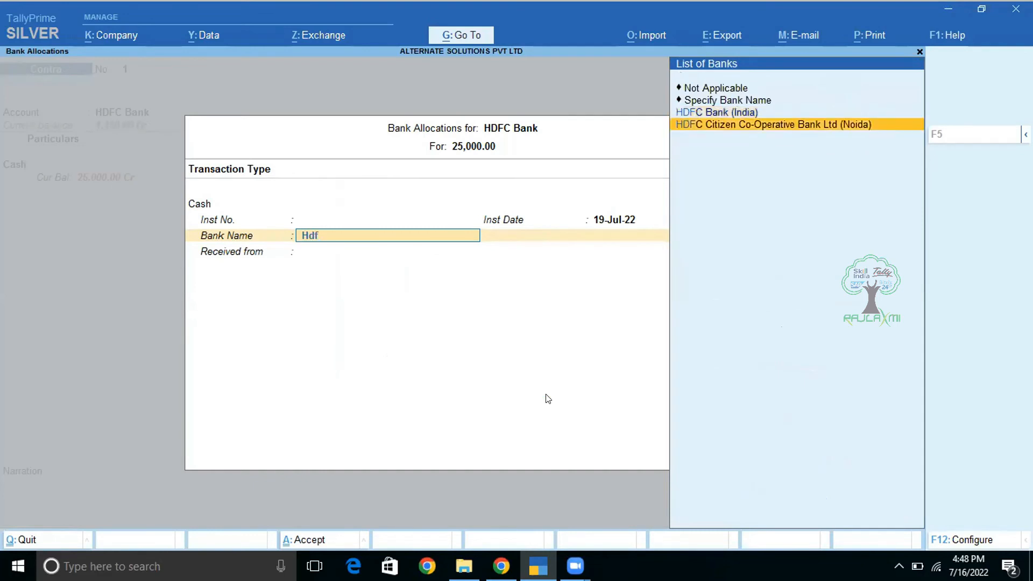
{"action": "key", "text": "Up"}
{"action": "key", "text": "Return"}
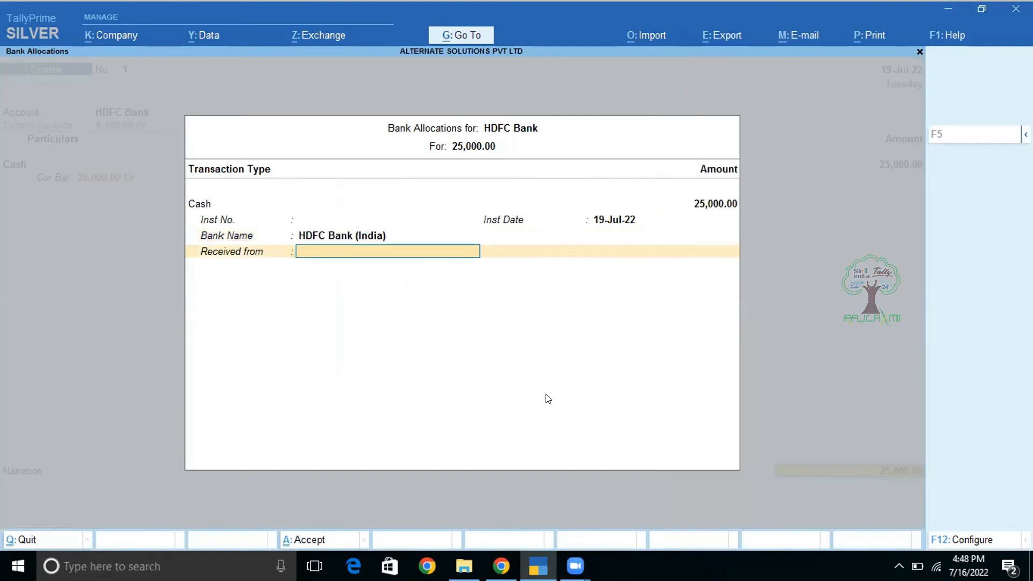
{"action": "key", "text": "Return"}
{"action": "key", "text": "Return"}
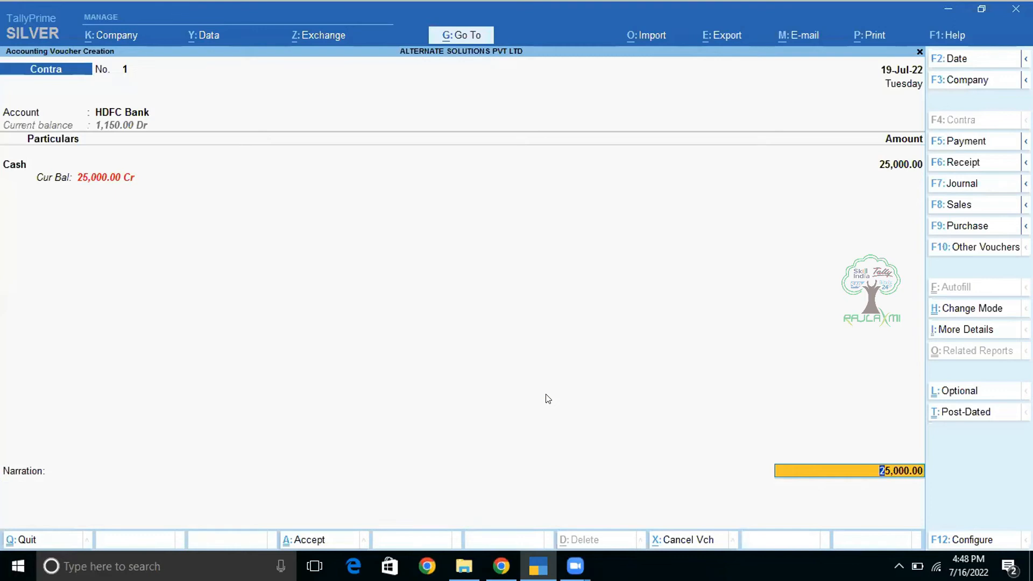
Step: Accept the cash denominations and bank allocation again, and save the contra voucher without a narration
{"action": "key", "text": "Return"}
{"action": "key", "text": "Return"}
{"action": "key", "text": "Return"}
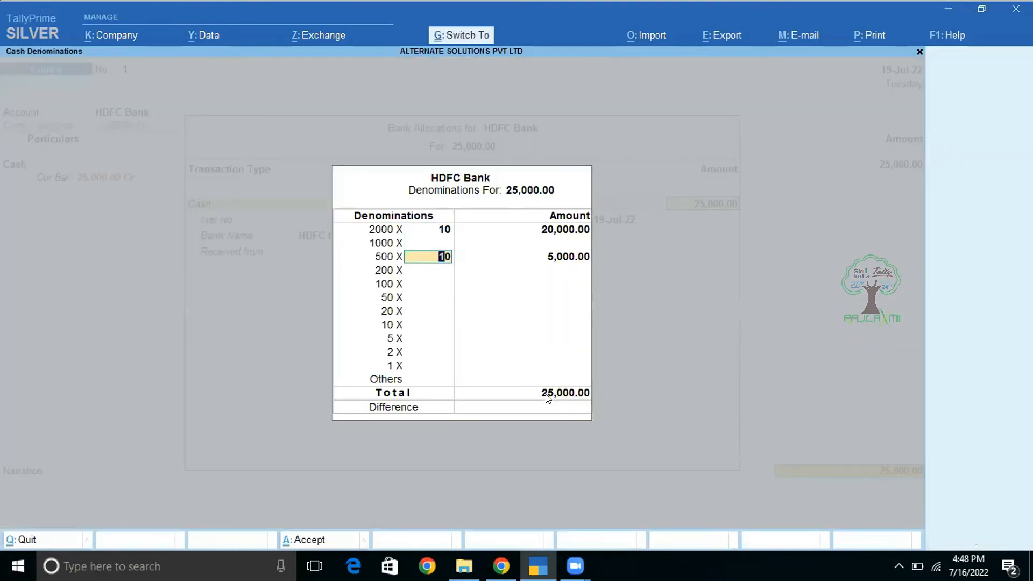
{"action": "key", "text": "ctrl+a"}
{"action": "key", "text": "Return"}
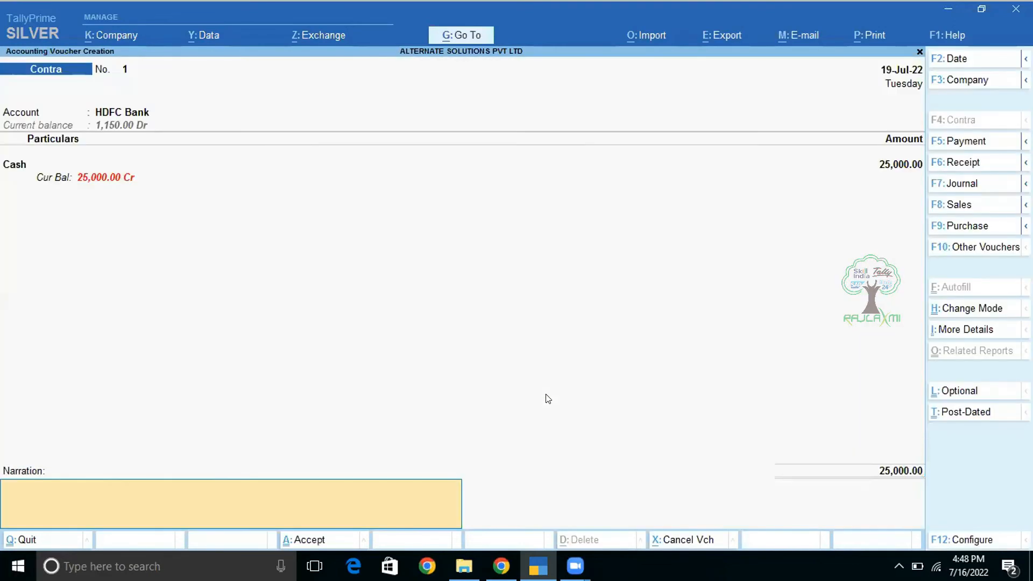
{"action": "key", "text": "Return"}
{"action": "key", "text": "Return"}
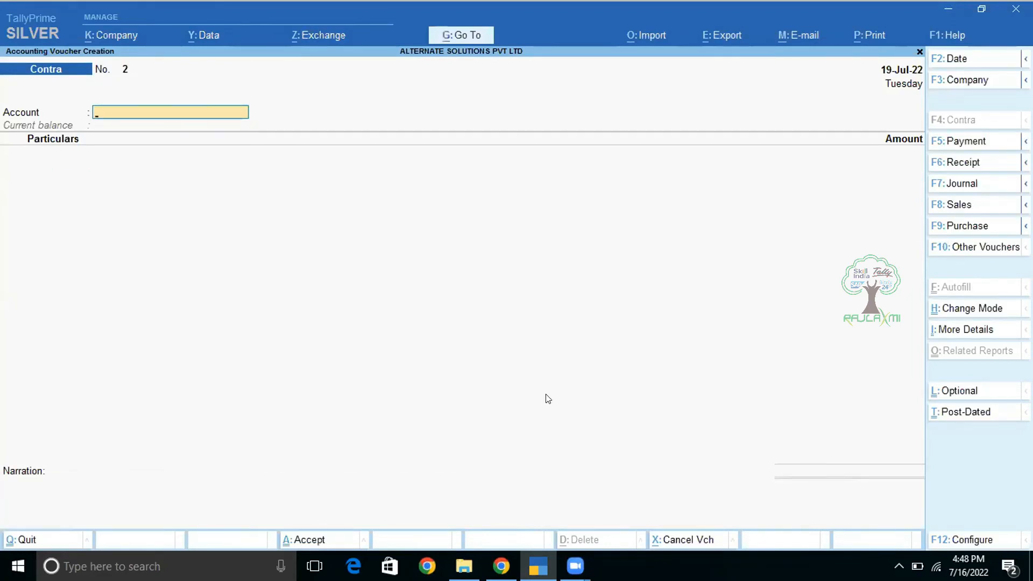
Step: Leave voucher entry and open the deposit slip report for HDFC Bank
{"action": "key", "text": "Escape"}
{"action": "key", "text": "Down"}
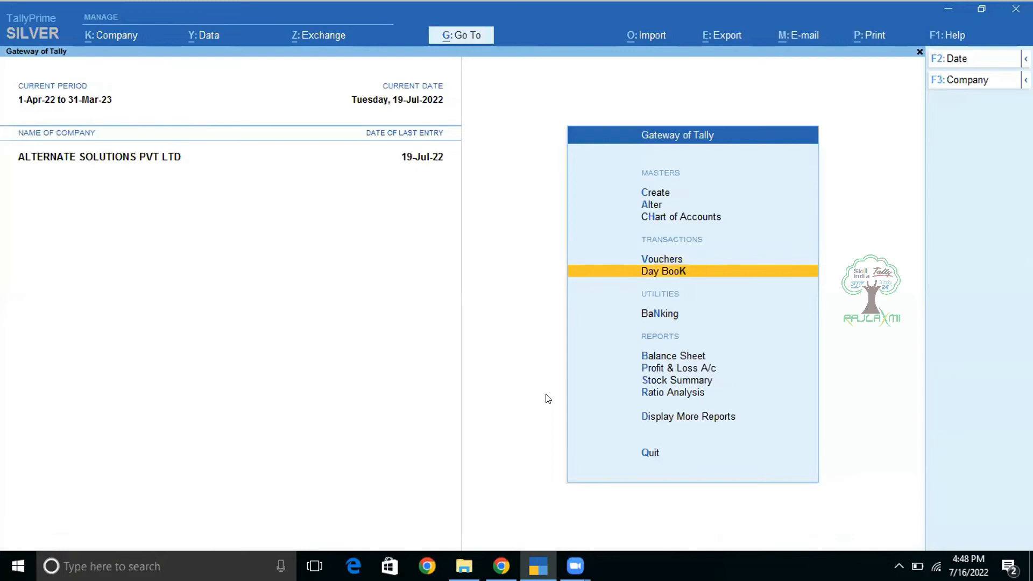
{"action": "key", "text": "Down"}
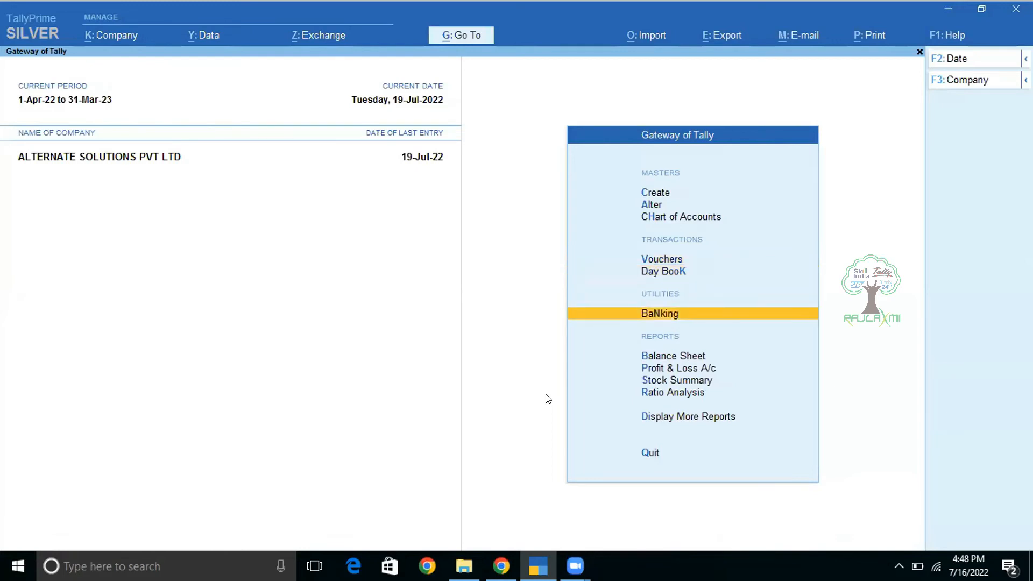
{"action": "key", "text": "Return"}
{"action": "key", "text": "Down"}
{"action": "key", "text": "Down"}
{"action": "key", "text": "Down"}
{"action": "key", "text": "Down"}
{"action": "key", "text": "Up"}
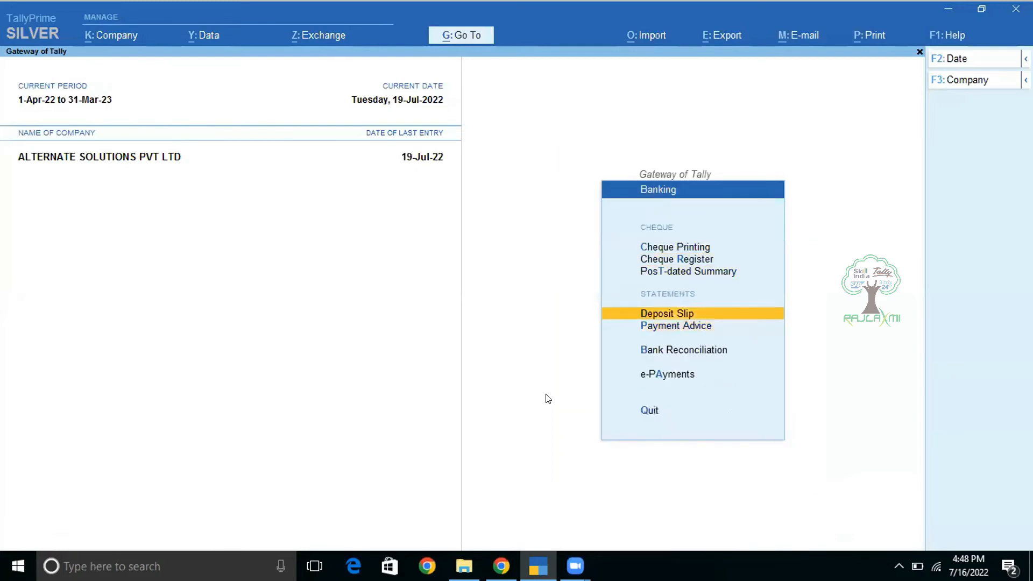
{"action": "key", "text": "Return"}
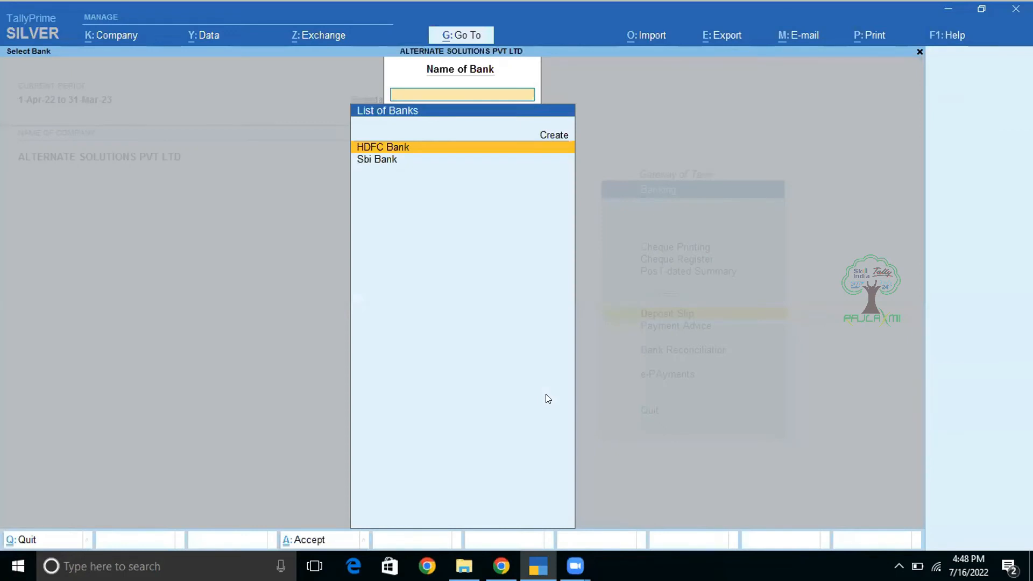
{"action": "key", "text": "Return"}
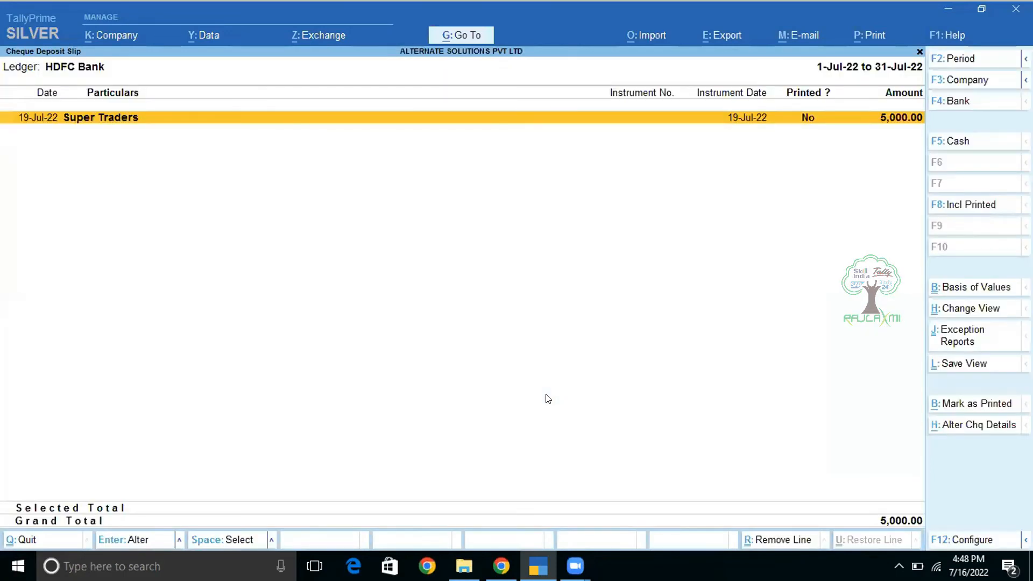
Step: Select the Super Traders entry, preview its cheque deposit slip at enlarged size, and close the preview without printing
{"action": "key", "text": "space"}
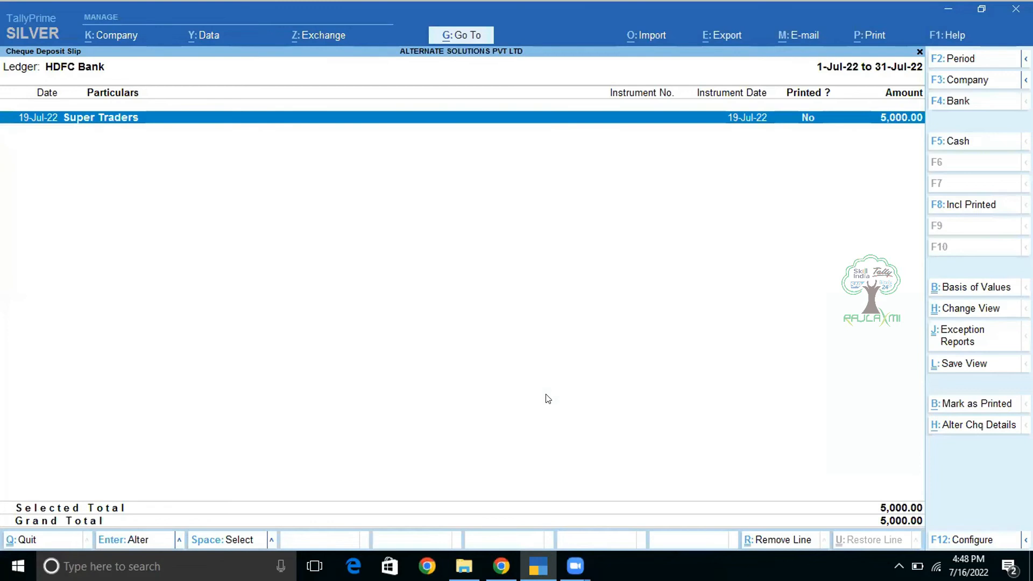
{"action": "key", "text": "alt+p"}
{"action": "key", "text": "Return"}
{"action": "key", "text": "Left"}
{"action": "key", "text": "Return"}
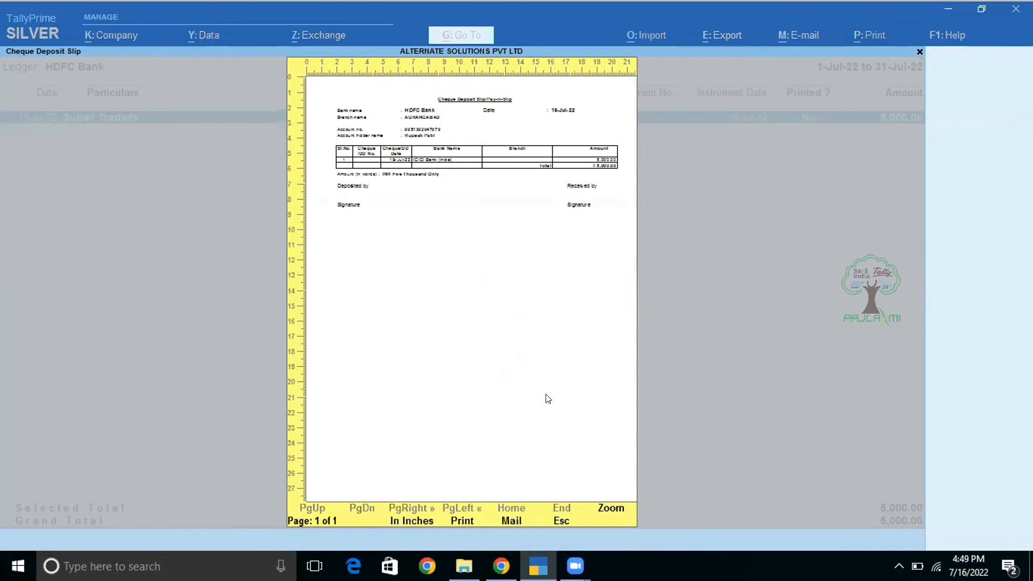
{"action": "key", "text": "alt+z"}
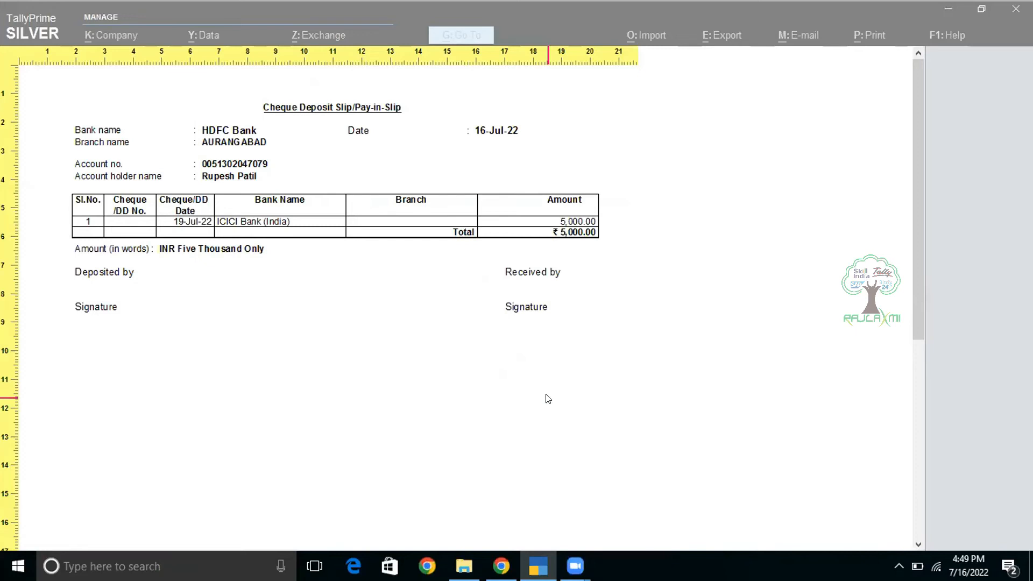
{"action": "key", "text": "Escape"}
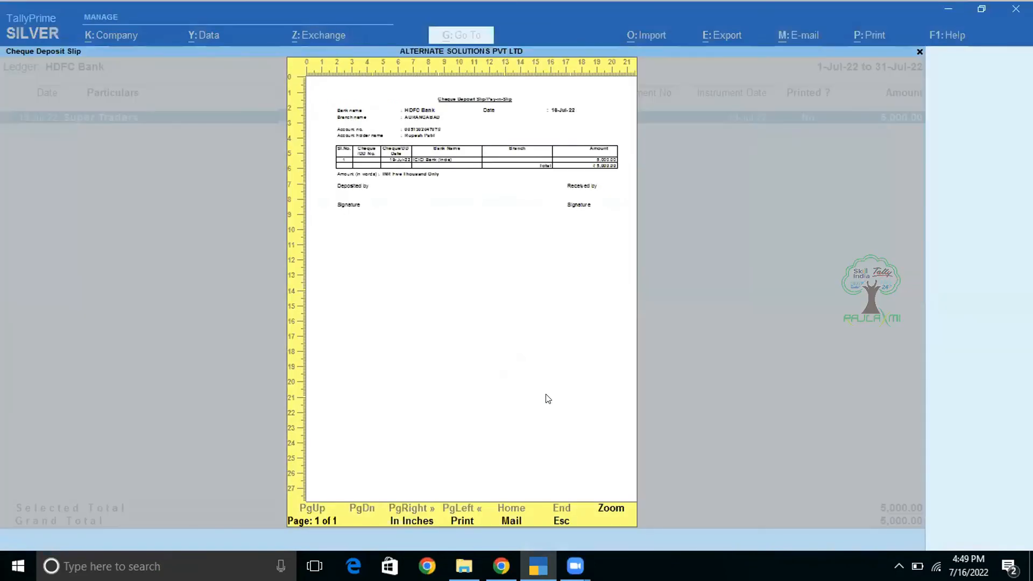
{"action": "key", "text": "Escape"}
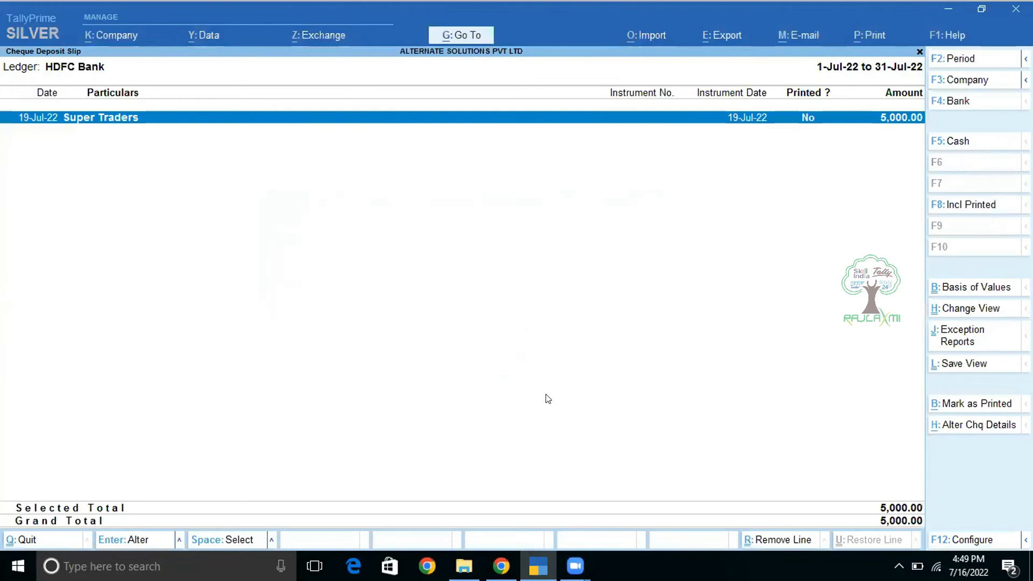
Step: Deselect the Super Traders entry, set the deposit slip's period from 15-7-2022 to 20-7-2022, and leave the report
{"action": "key", "text": "space"}
{"action": "key", "text": "F2"}
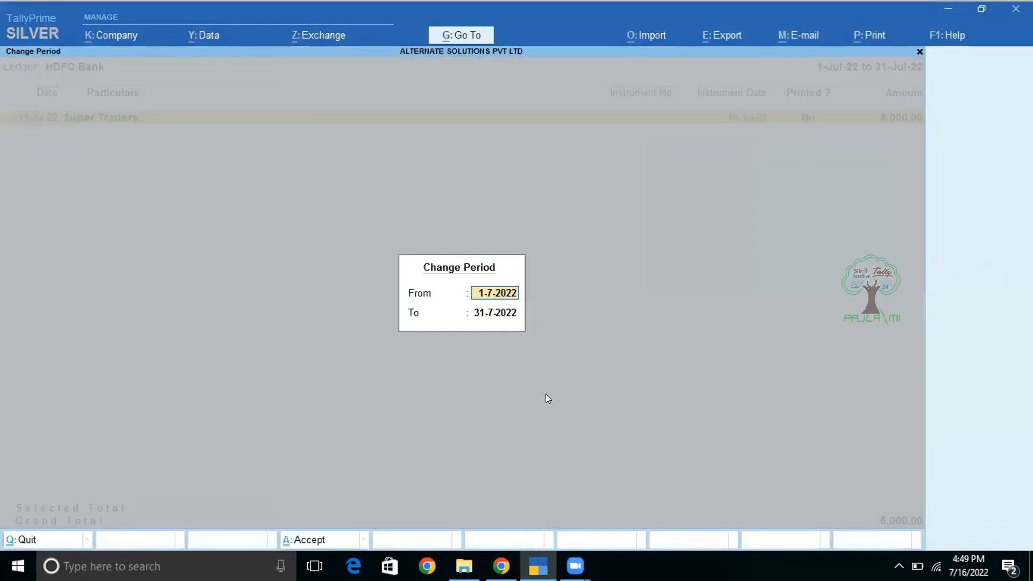
{"action": "type", "text": "15-"}
{"action": "key", "text": "Return"}
{"action": "type", "text": "20-7"}
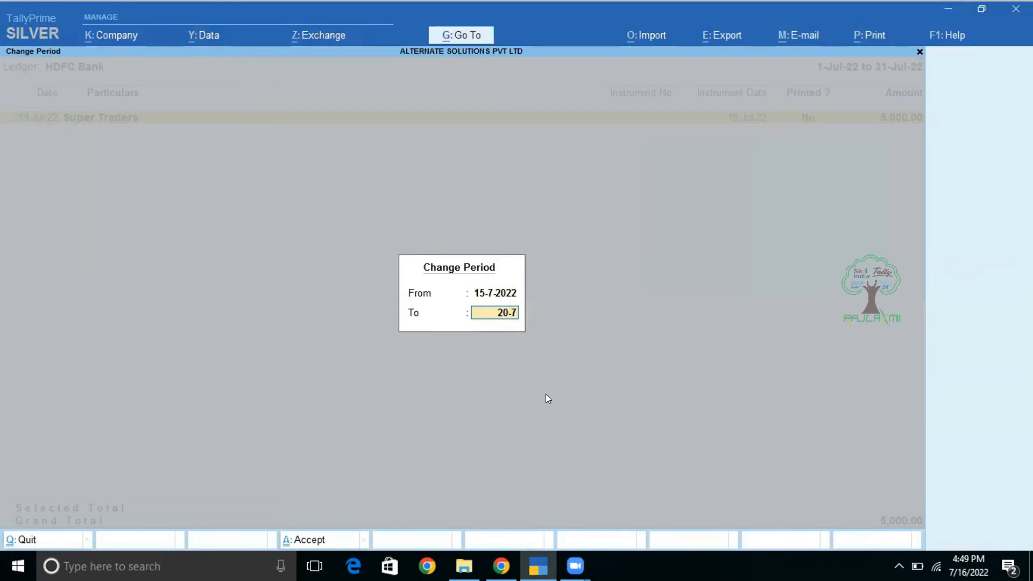
{"action": "key", "text": "Return"}
{"action": "key", "text": "Escape"}
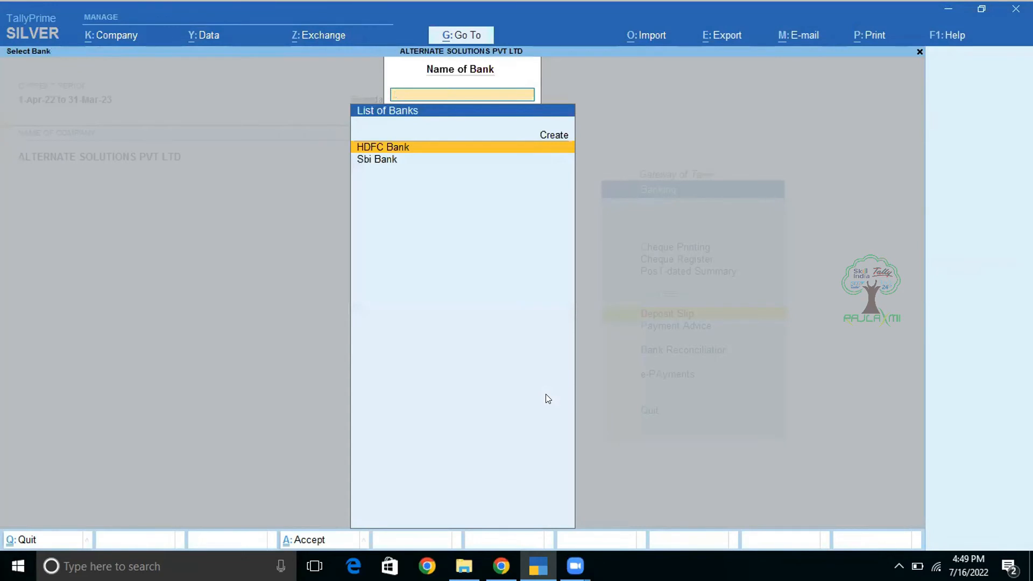
{"action": "key", "text": "Escape"}
{"action": "key", "text": "Escape"}
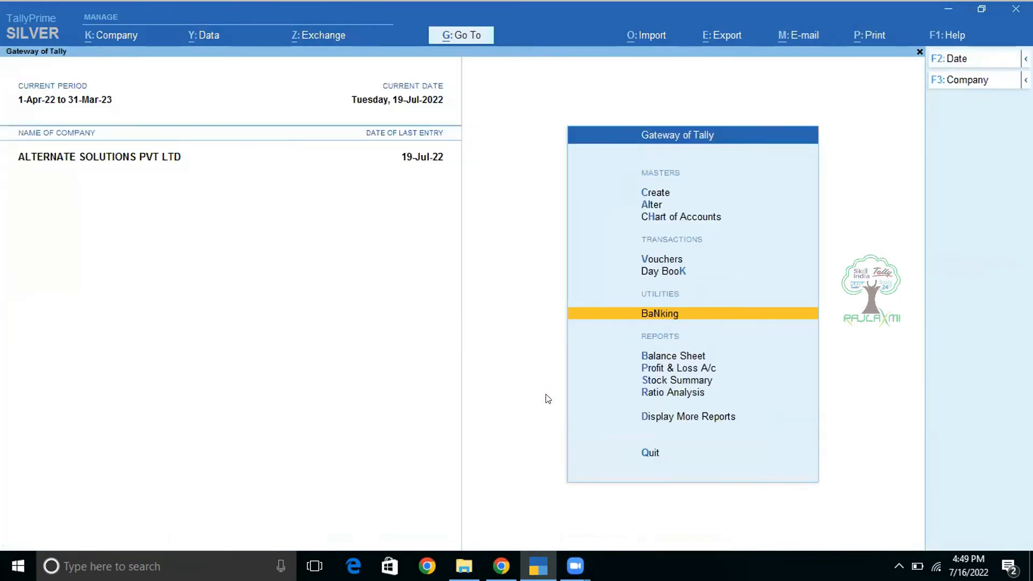
{"action": "key", "text": "Escape"}
{"action": "key", "text": "n"}
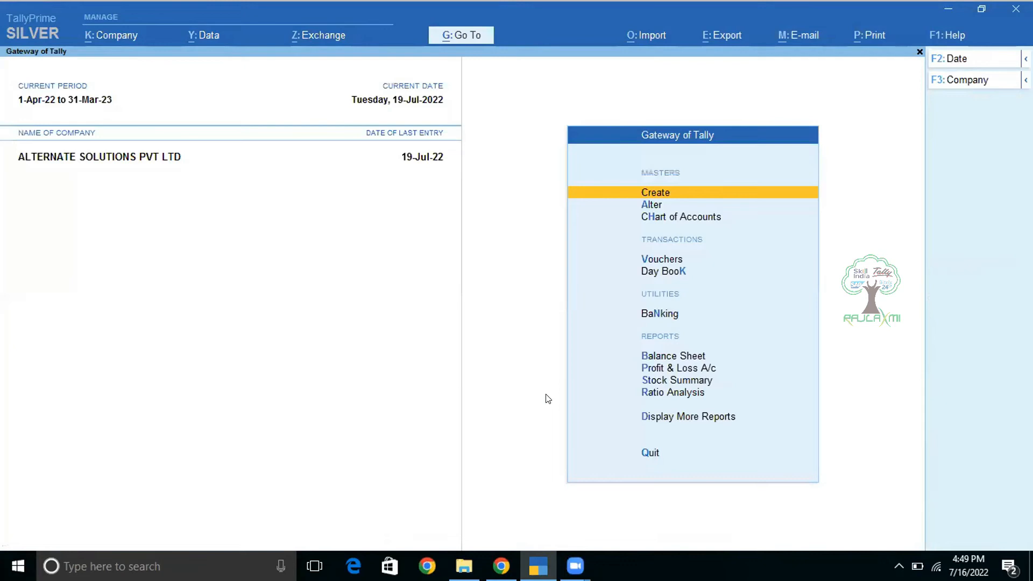
{"action": "key", "text": "d"}
{"action": "key", "text": "d"}
{"action": "key", "text": "Escape"}
{"action": "key", "text": "Escape"}
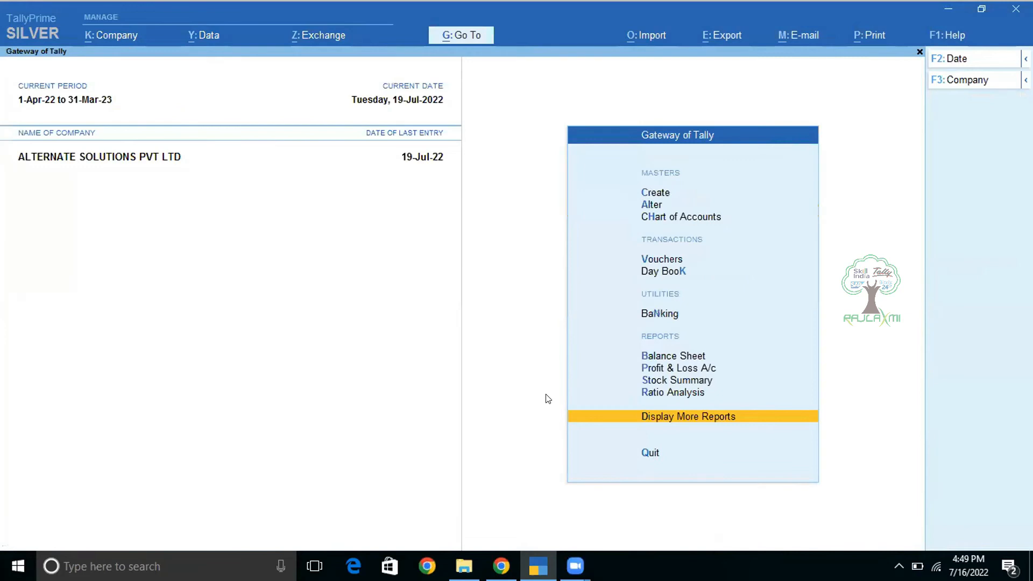
{"action": "key", "text": "Up"}
{"action": "key", "text": "Up"}
{"action": "key", "text": "Up"}
{"action": "key", "text": "Up"}
{"action": "key", "text": "Up"}
{"action": "key", "text": "Return"}
{"action": "key", "text": "Down"}
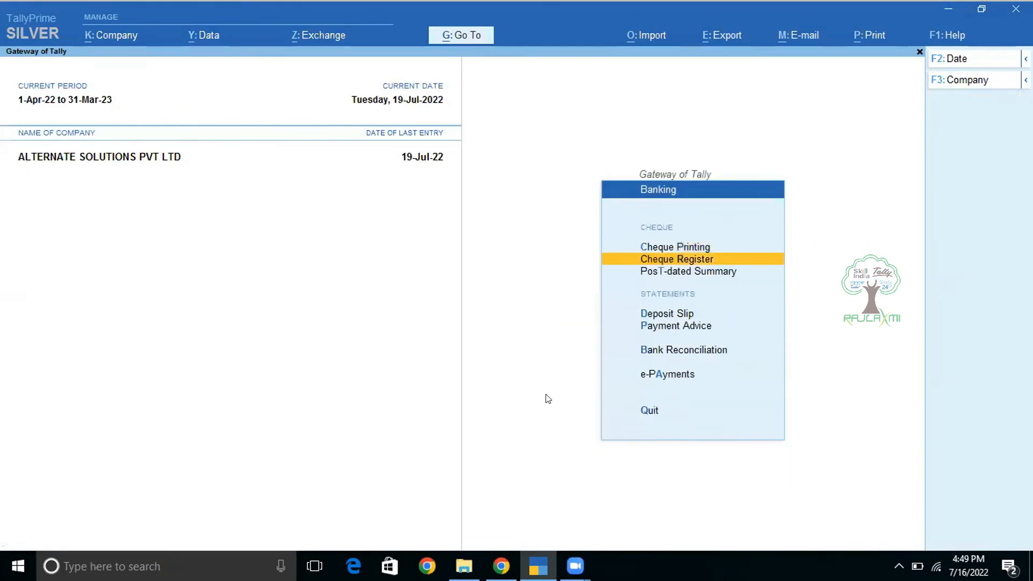
{"action": "key", "text": "Down"}
{"action": "key", "text": "Down"}
{"action": "key", "text": "Escape"}
{"action": "key", "text": "Escape"}
{"action": "key", "text": "n"}
Step: Open the 5,000 Super Traders receipt from the Day Book for alteration and proceed to its bank allocations
{"action": "key", "text": "d"}
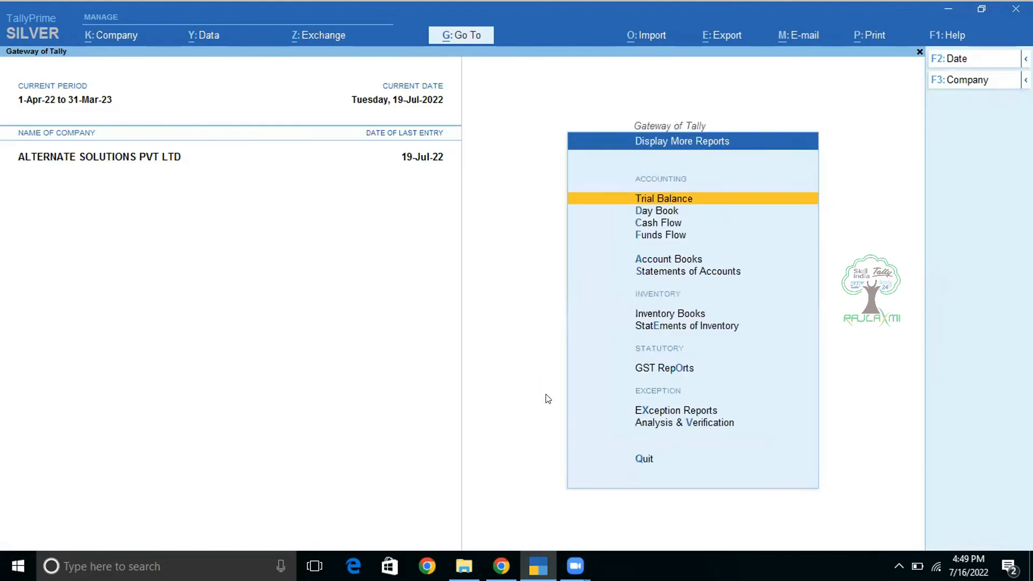
{"action": "key", "text": "d"}
{"action": "key", "text": "Down"}
{"action": "key", "text": "Return"}
{"action": "key", "text": "Return"}
{"action": "key", "text": "Return"}
{"action": "key", "text": "Return"}
{"action": "key", "text": "Return"}
{"action": "key", "text": "Return"}
{"action": "key", "text": "Return"}
{"action": "key", "text": "Return"}
{"action": "key", "text": "Return"}
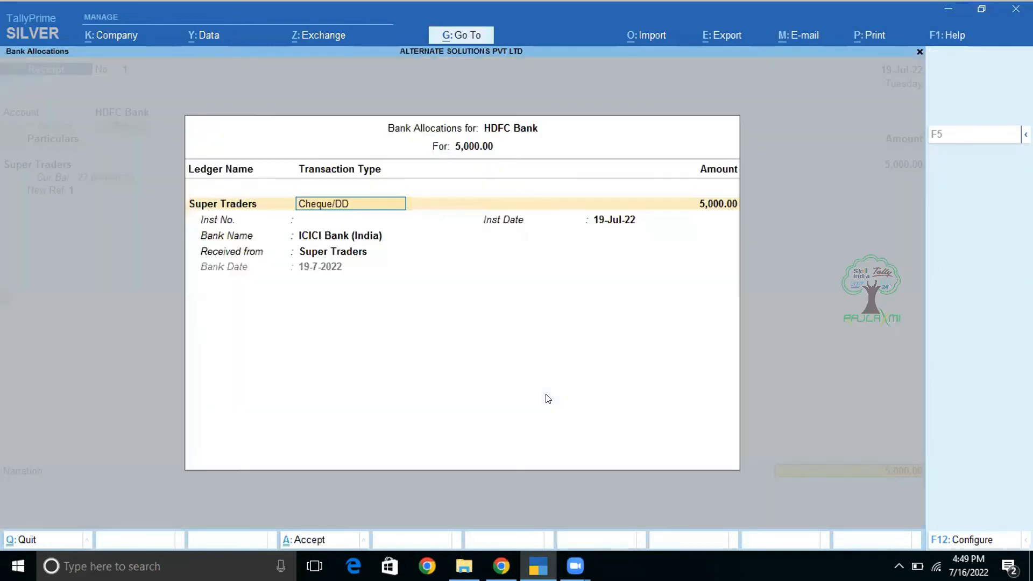
Step: Reselect Cheque/DD as the transaction type in the receipt's bank allocation
{"action": "key", "text": "BackSpace"}
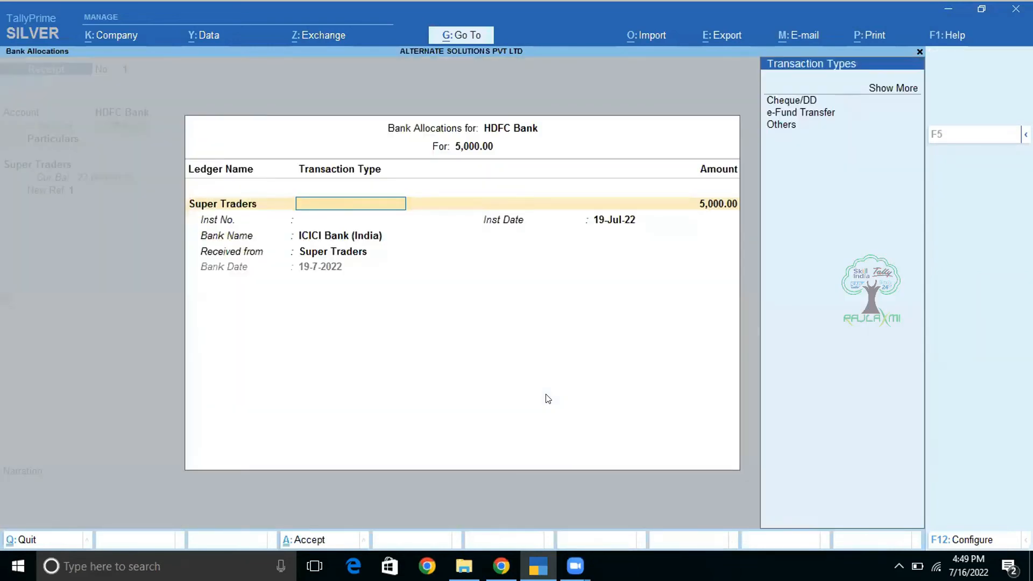
{"action": "key", "text": "Down"}
{"action": "key", "text": "Down"}
{"action": "key", "text": "Down"}
{"action": "key", "text": "Up"}
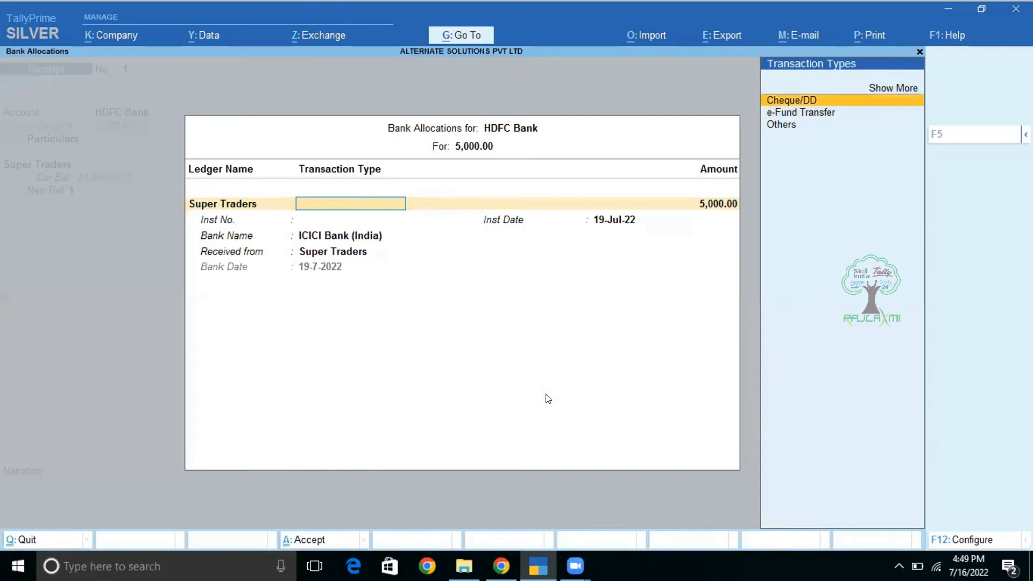
{"action": "key", "text": "Return"}
Step: Accept the allocation details with a blank instrument number and save the receipt voucher without a narration
{"action": "key", "text": "Return"}
{"action": "key", "text": "Return"}
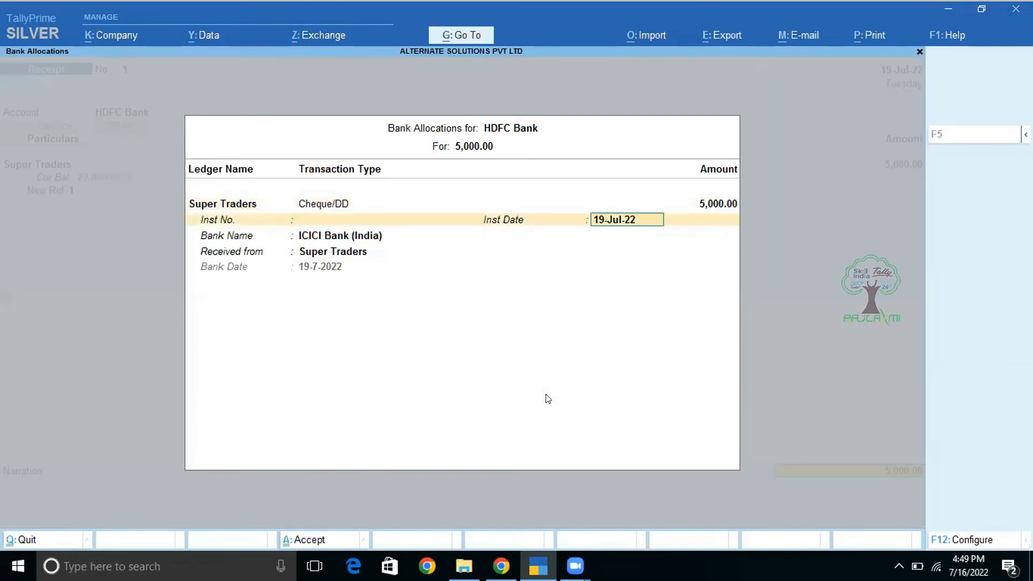
{"action": "key", "text": "Return"}
{"action": "key", "text": "Return"}
{"action": "key", "text": "Return"}
{"action": "key", "text": "Return"}
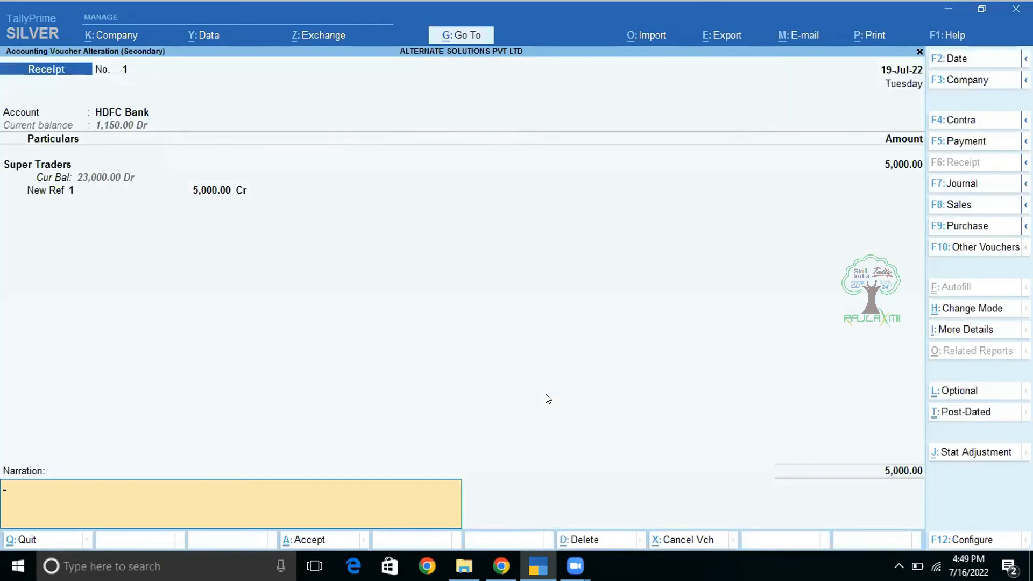
{"action": "key", "text": "Return"}
{"action": "key", "text": "Return"}
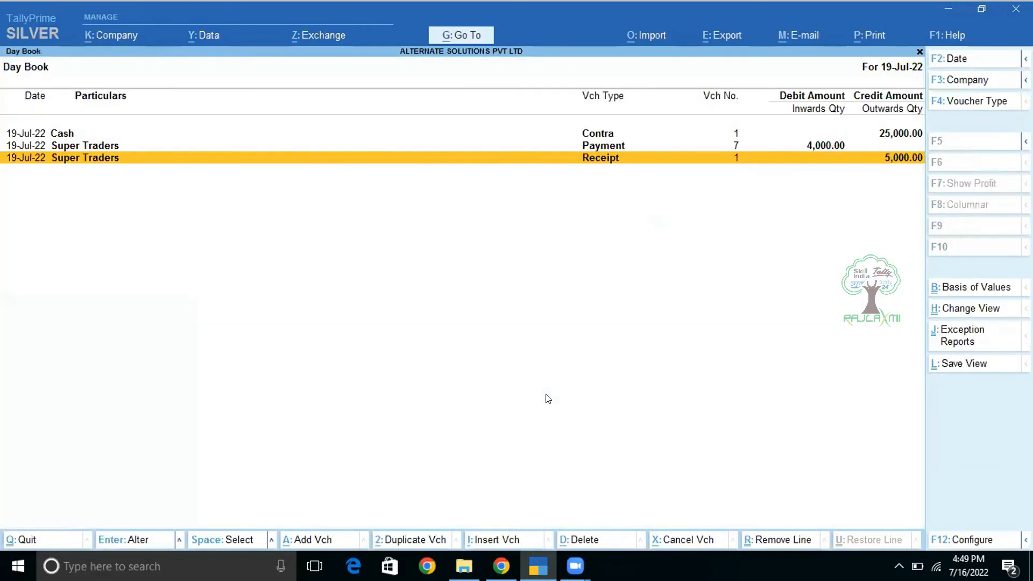
Step: Open the 25,000 cash contra voucher from the Day Book for alteration and proceed through its bank allocations to the bank name
{"action": "key", "text": "Up"}
{"action": "key", "text": "Up"}
{"action": "key", "text": "Return"}
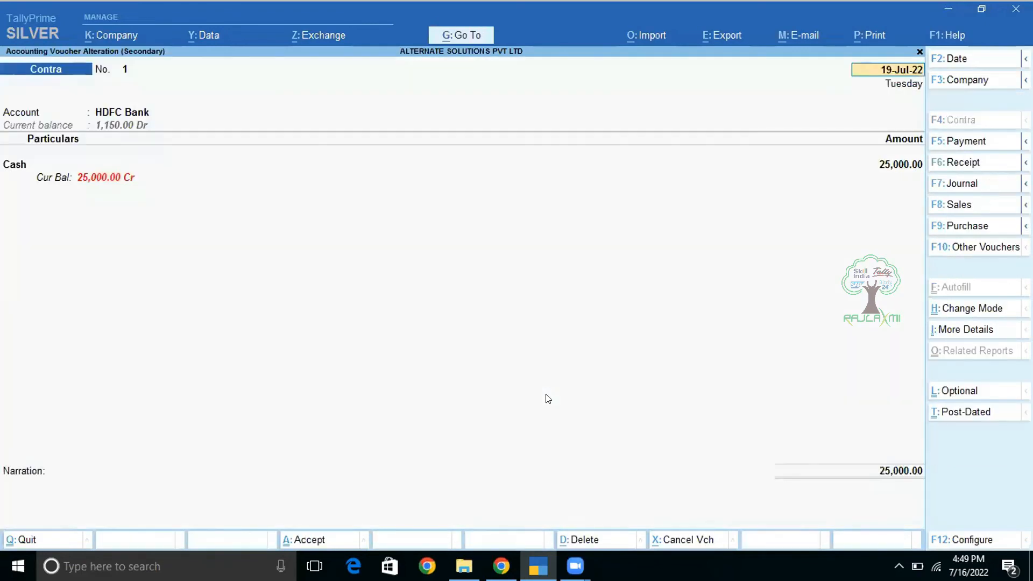
{"action": "key", "text": "Return"}
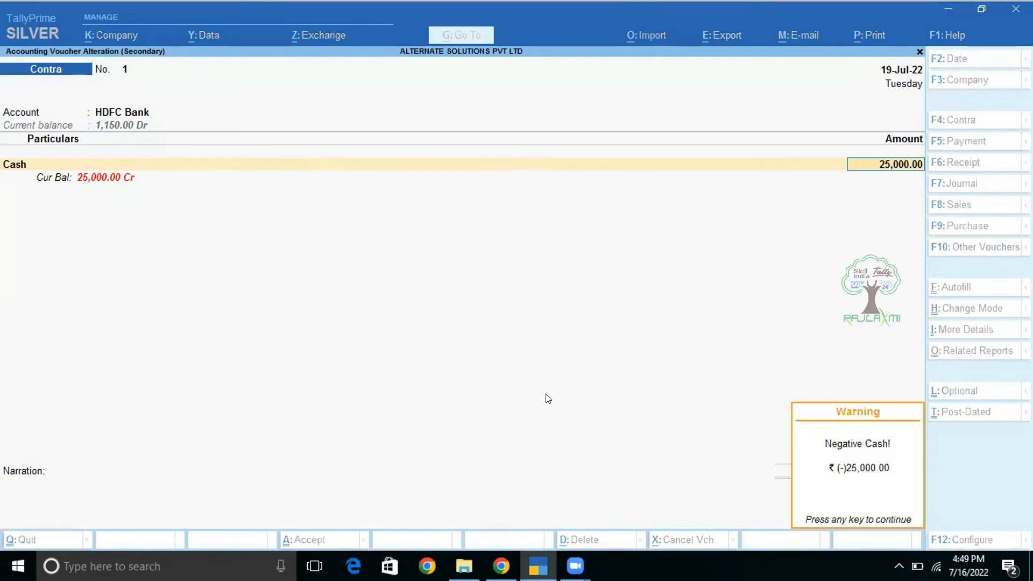
{"action": "key", "text": "Return"}
{"action": "key", "text": "Return"}
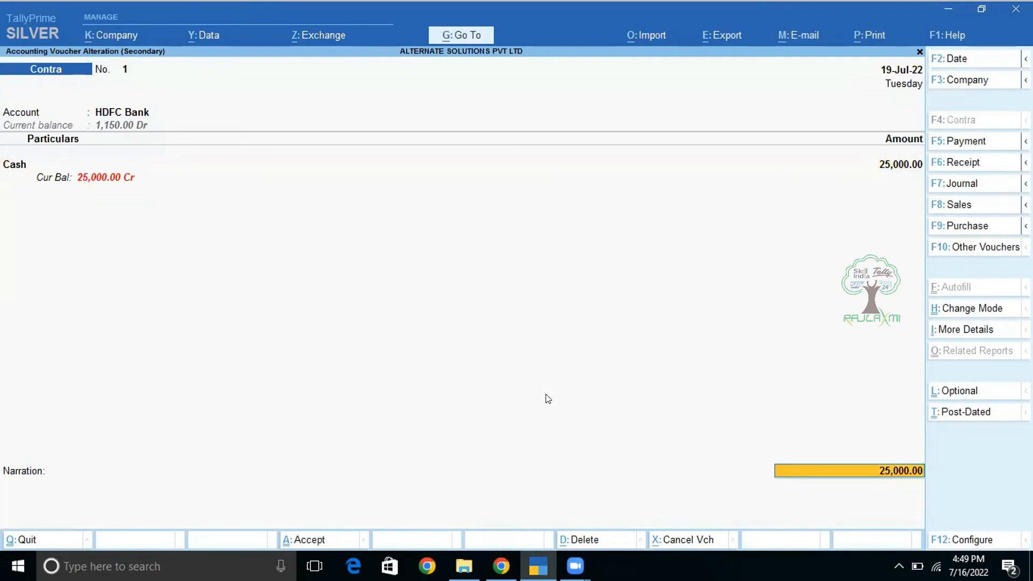
{"action": "key", "text": "BackSpace"}
{"action": "key", "text": "Return"}
{"action": "key", "text": "Return"}
{"action": "key", "text": "Return"}
{"action": "key", "text": "Return"}
{"action": "key", "text": "Return"}
{"action": "key", "text": "Return"}
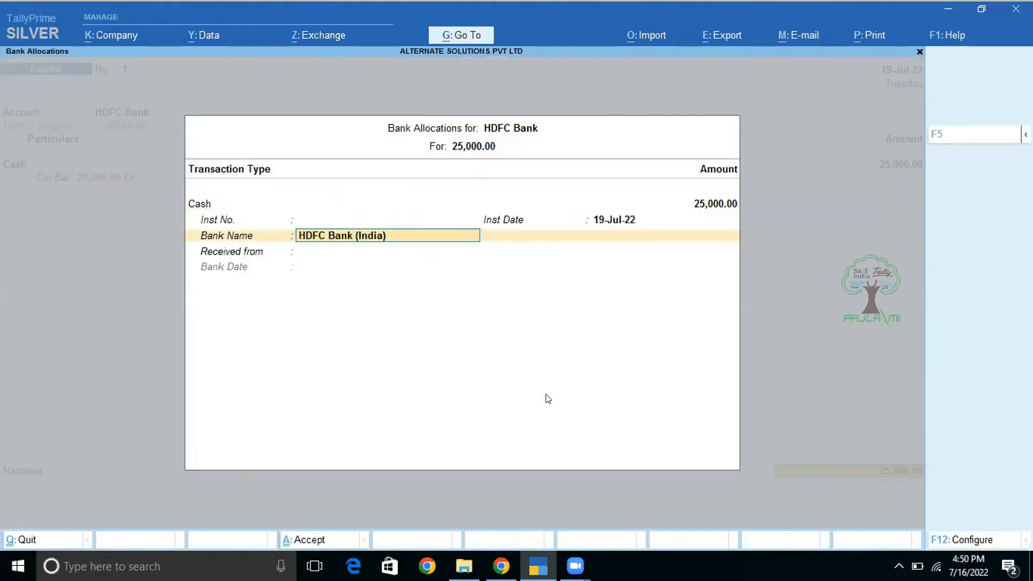
Step: Keep HDFC Bank (India) as the bank name, leave the received-from field blank, and save the contra voucher without a narration
{"action": "key", "text": "Return"}
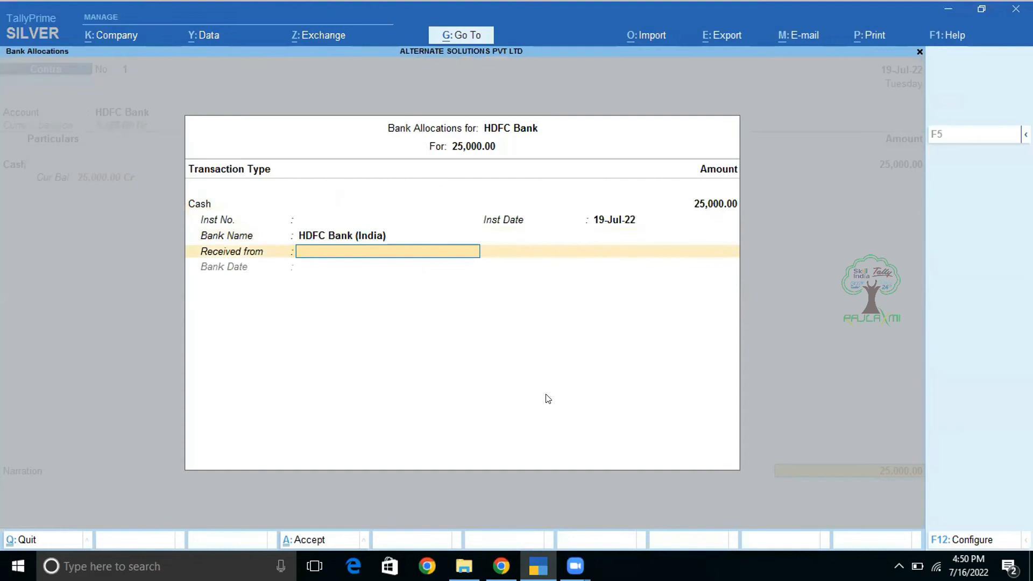
{"action": "key", "text": "BackSpace"}
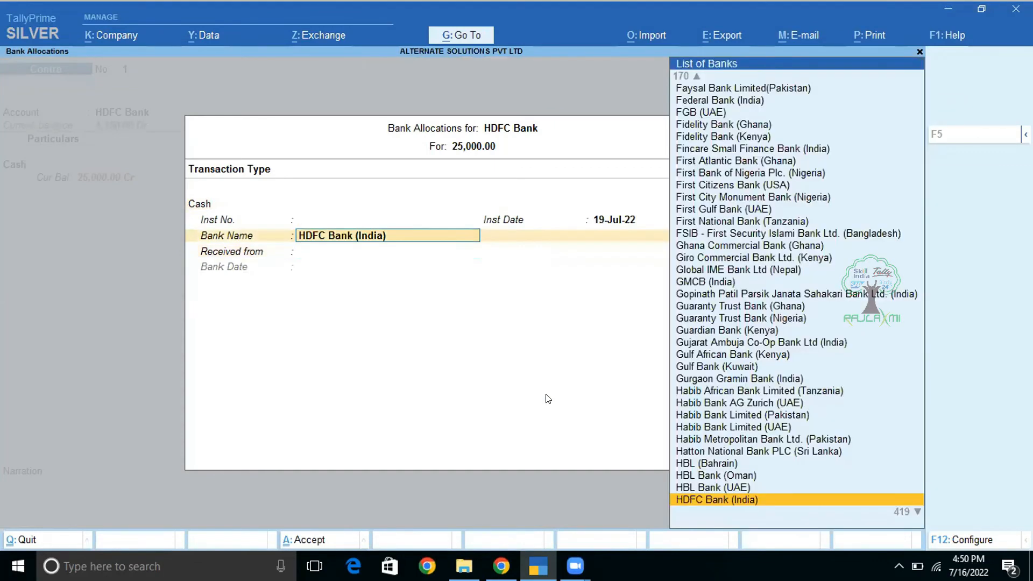
{"action": "key", "text": "Return"}
{"action": "key", "text": "Return"}
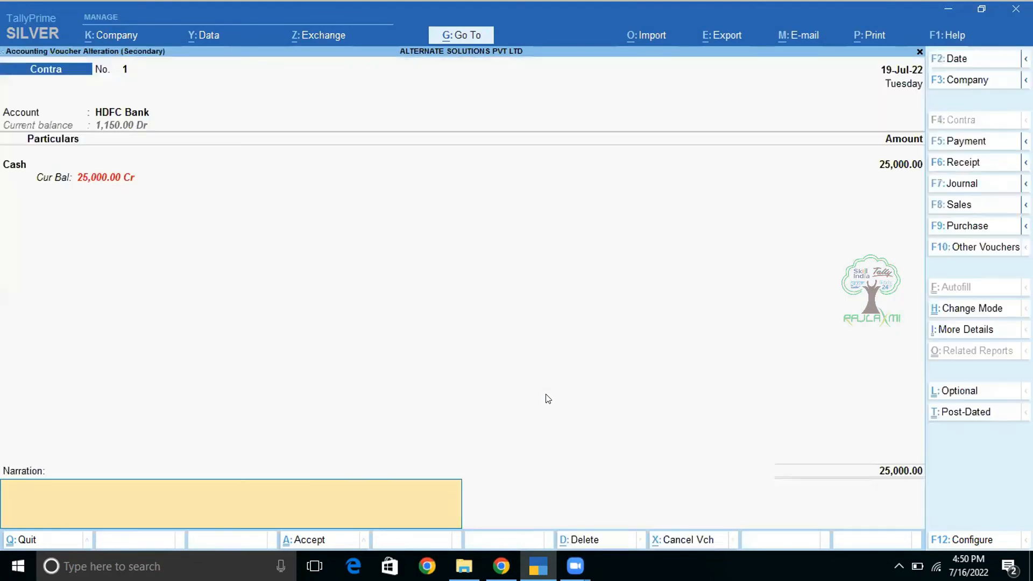
{"action": "key", "text": "Return"}
{"action": "key", "text": "Return"}
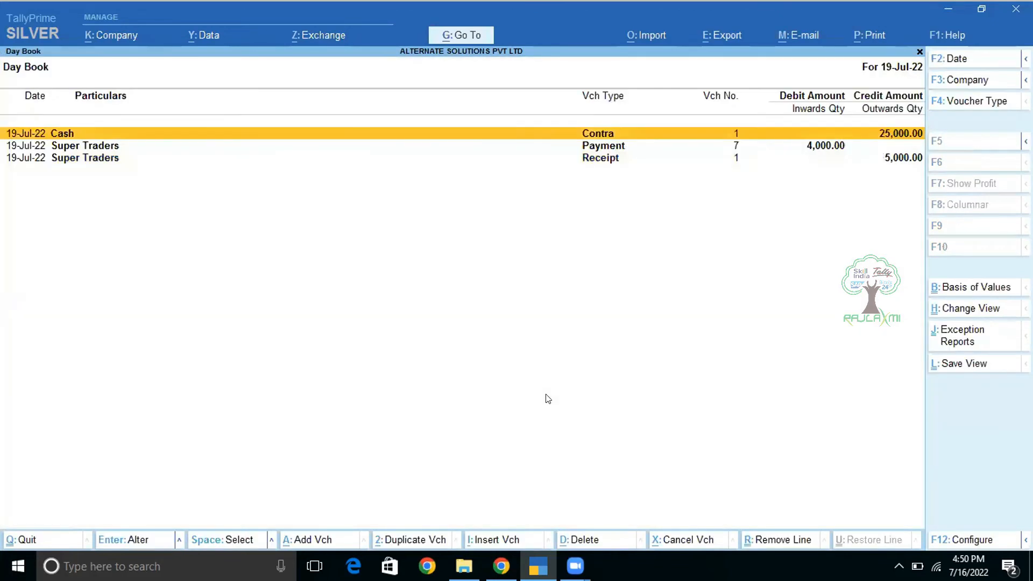
Step: Leave the Day Book and reopen the deposit slip report for HDFC Bank from the banking utilities
{"action": "key", "text": "Escape"}
{"action": "key", "text": "Escape"}
{"action": "key", "text": "Up"}
{"action": "key", "text": "Up"}
{"action": "key", "text": "Up"}
{"action": "key", "text": "Up"}
{"action": "key", "text": "Up"}
{"action": "key", "text": "Return"}
{"action": "key", "text": "Down"}
{"action": "key", "text": "Down"}
{"action": "key", "text": "Down"}
{"action": "key", "text": "Down"}
{"action": "key", "text": "Up"}
{"action": "key", "text": "Return"}
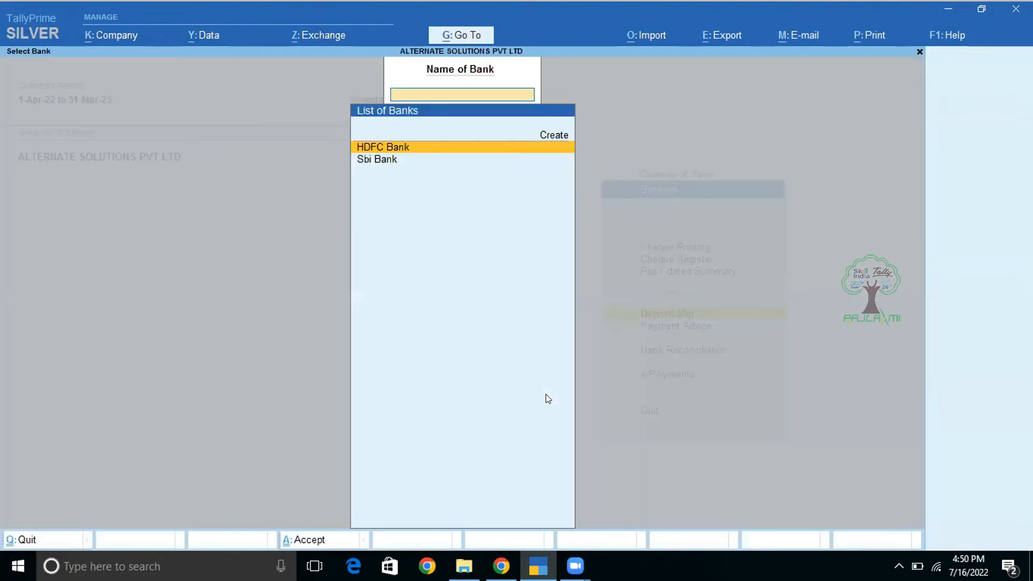
{"action": "key", "text": "Return"}
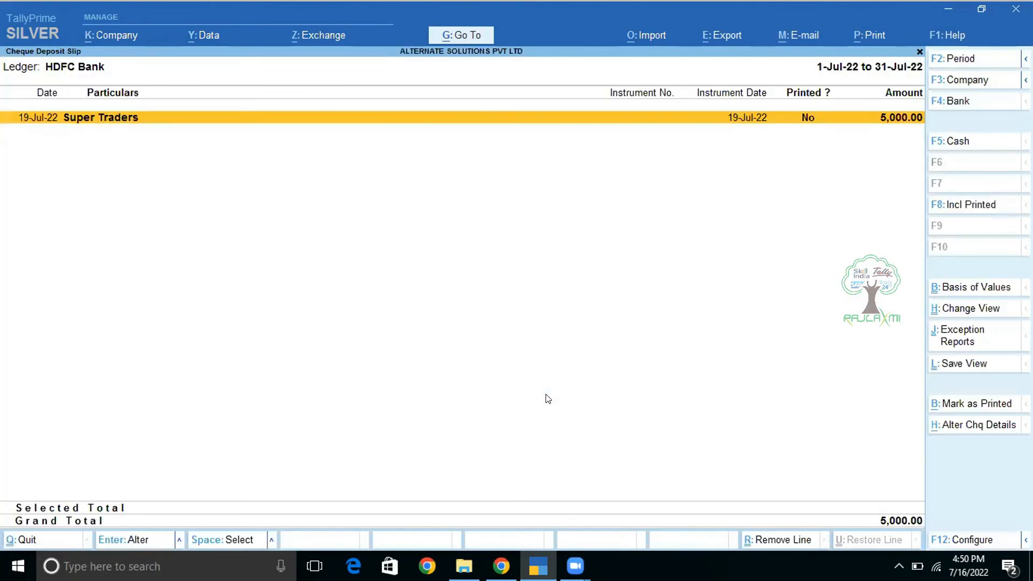
{"action": "key", "text": "Return"}
{"action": "key", "text": "Escape"}
{"action": "key", "text": "Return"}
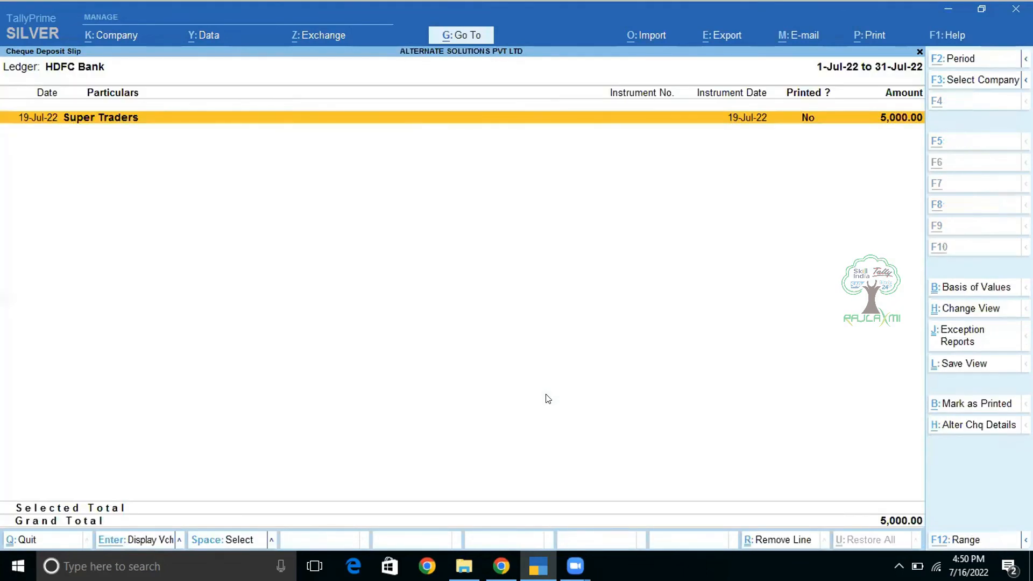
Step: Look through the print configuration of the cheque deposit slip and accept it
{"action": "key", "text": "alt+p"}
{"action": "key", "text": "Return"}
{"action": "key", "text": "c"}
{"action": "key", "text": "Down"}
{"action": "key", "text": "Up"}
{"action": "key", "text": "ctrl+a"}
Step: Preview the cheque deposit slip, examine it at enlarged size, and leave without printing
{"action": "key", "text": "i"}
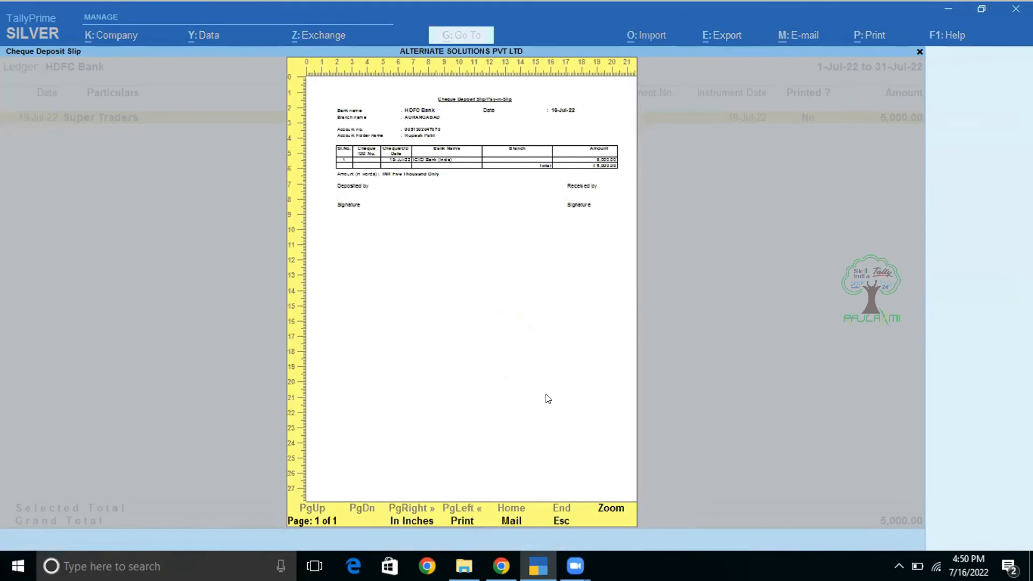
{"action": "key", "text": "alt+z"}
{"action": "scroll", "coordinate": [548, 399], "scroll_direction": "down", "scroll_amount": 2}
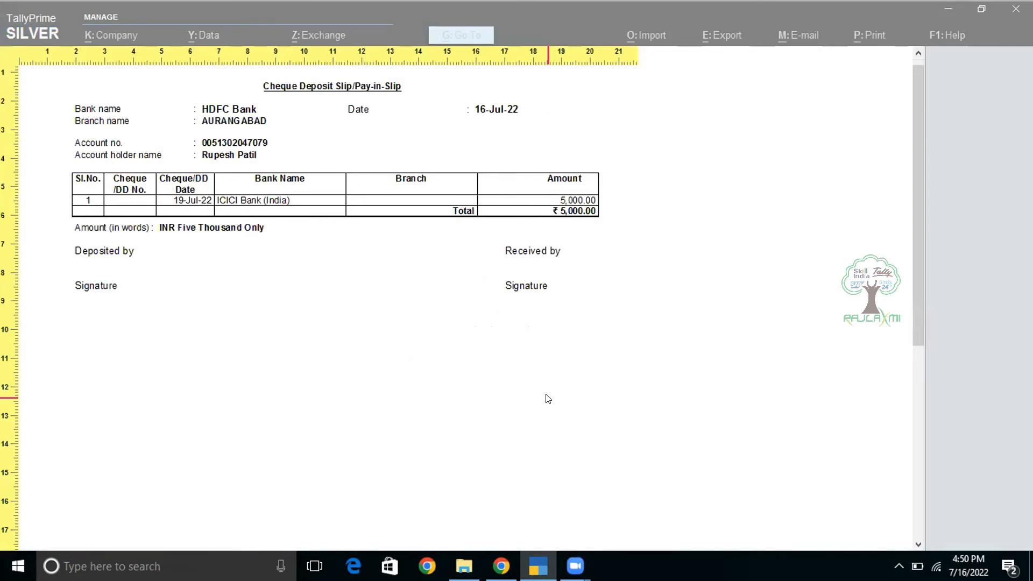
{"action": "key", "text": "alt+z"}
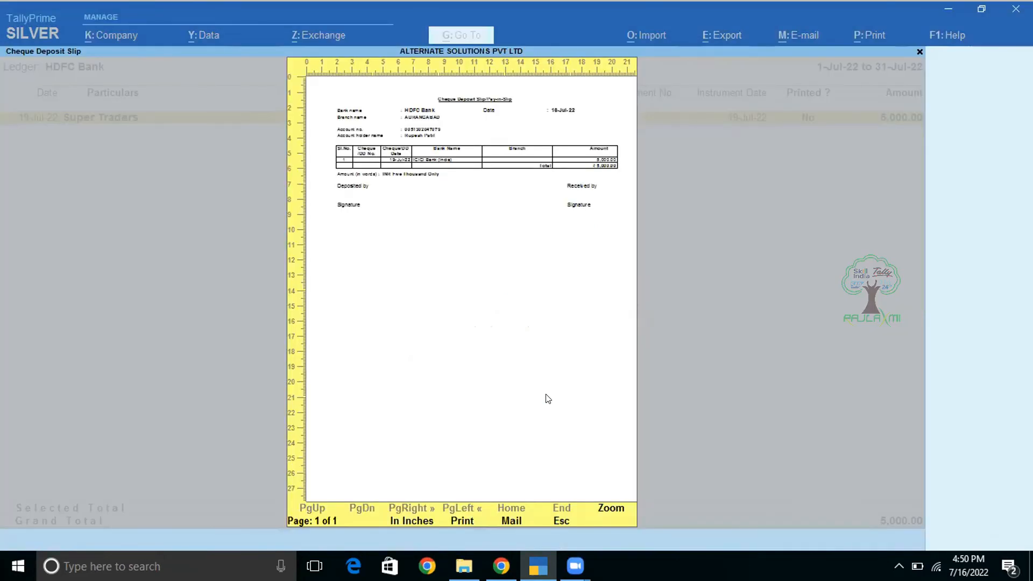
{"action": "key", "text": "Escape"}
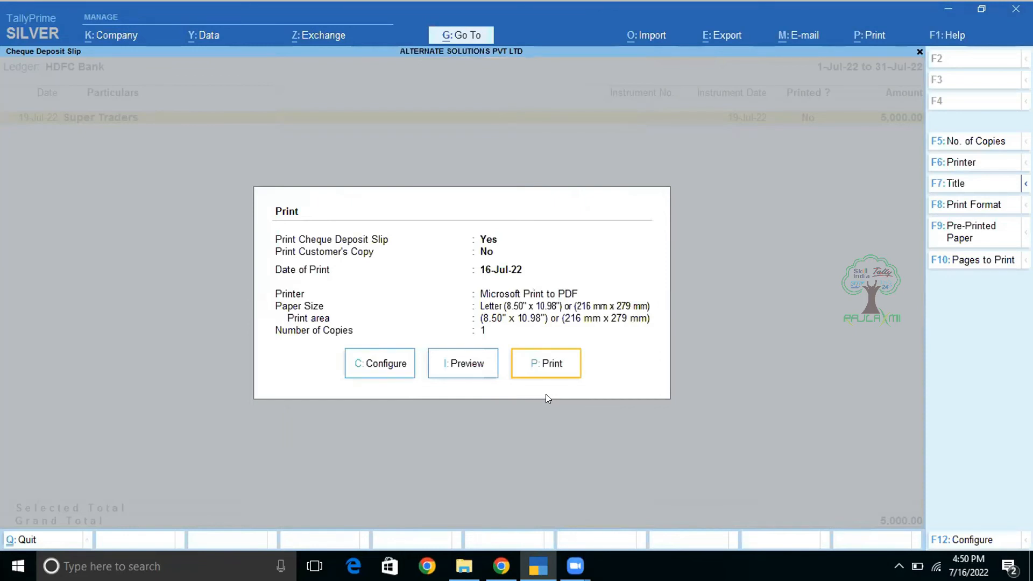
{"action": "key", "text": "Escape"}
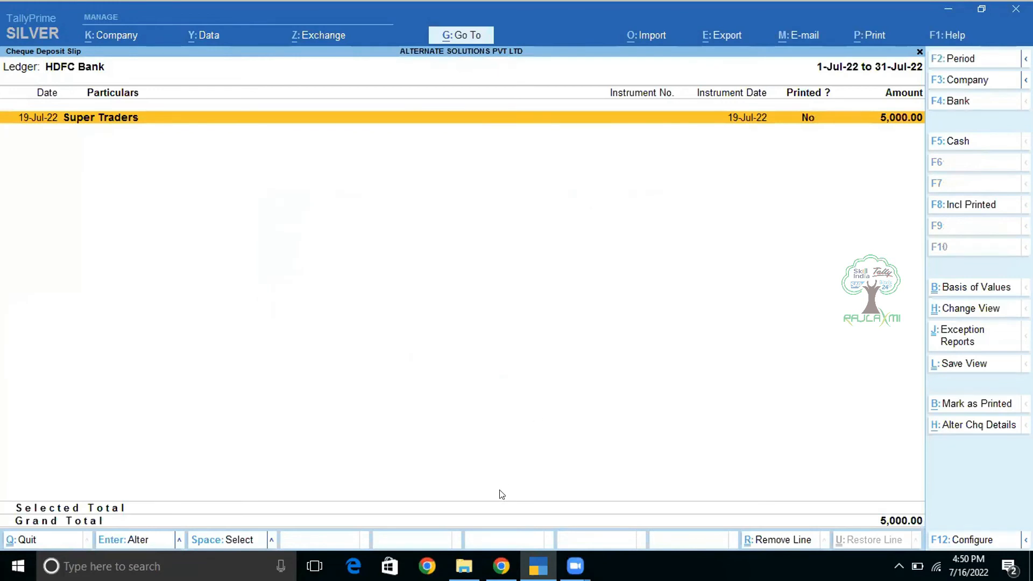